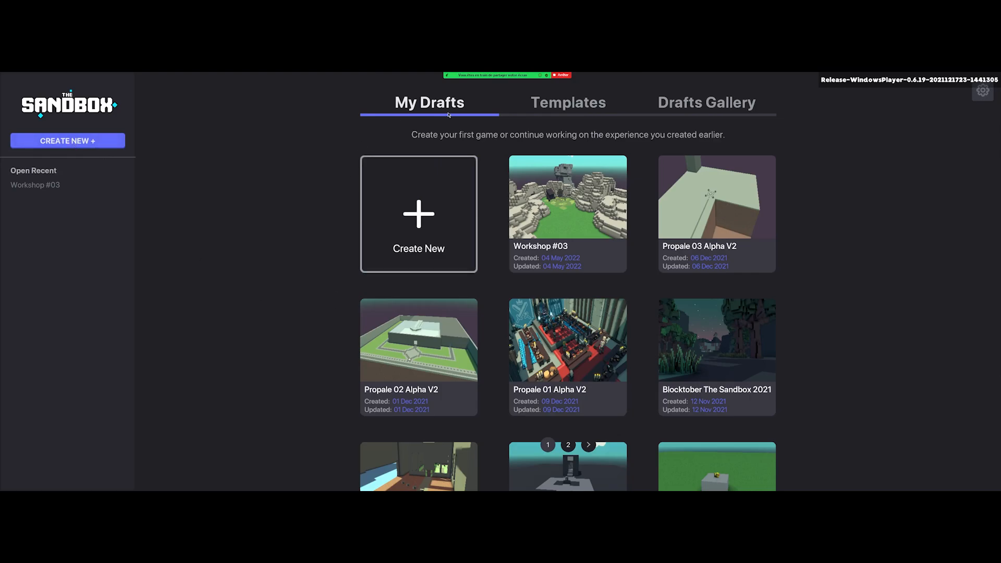
Browse the experience templates and the drafts gallery, and check the display and volume settings
click(567, 113)
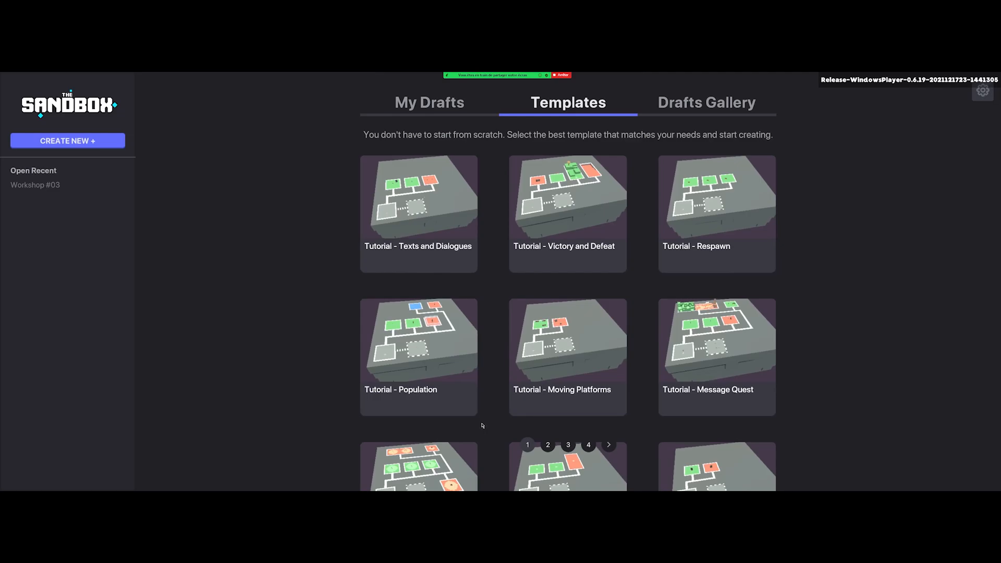
click(547, 446)
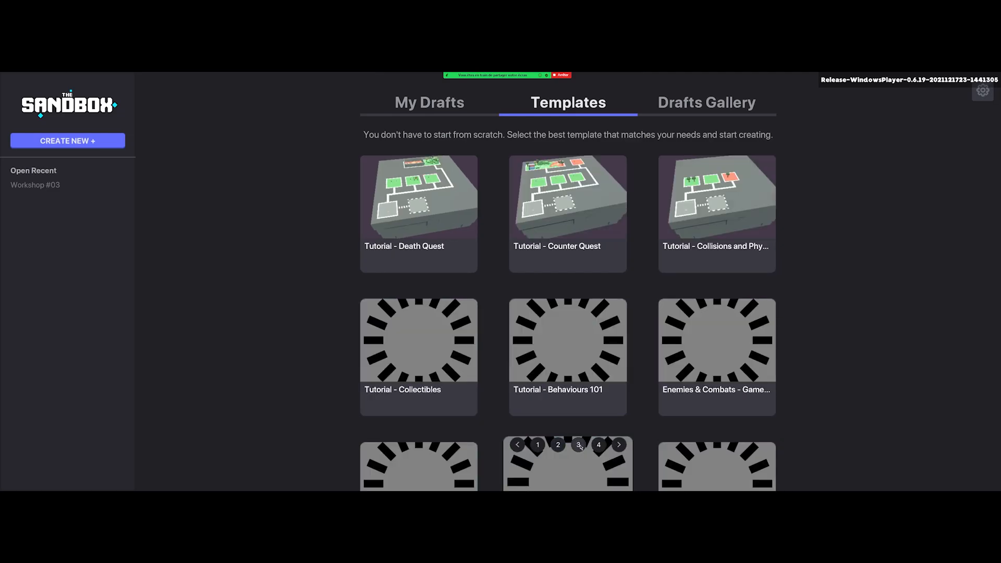
click(579, 446)
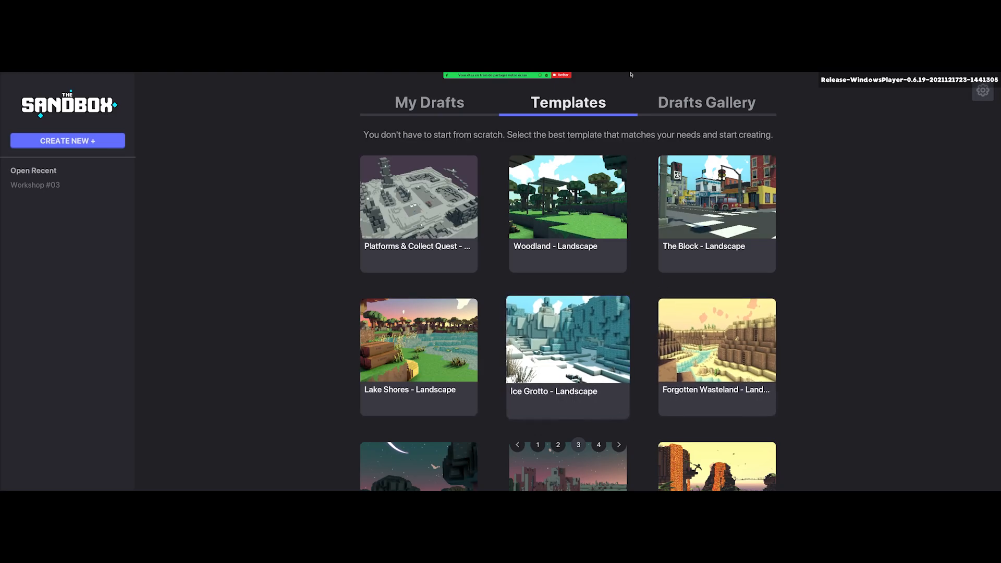
click(733, 104)
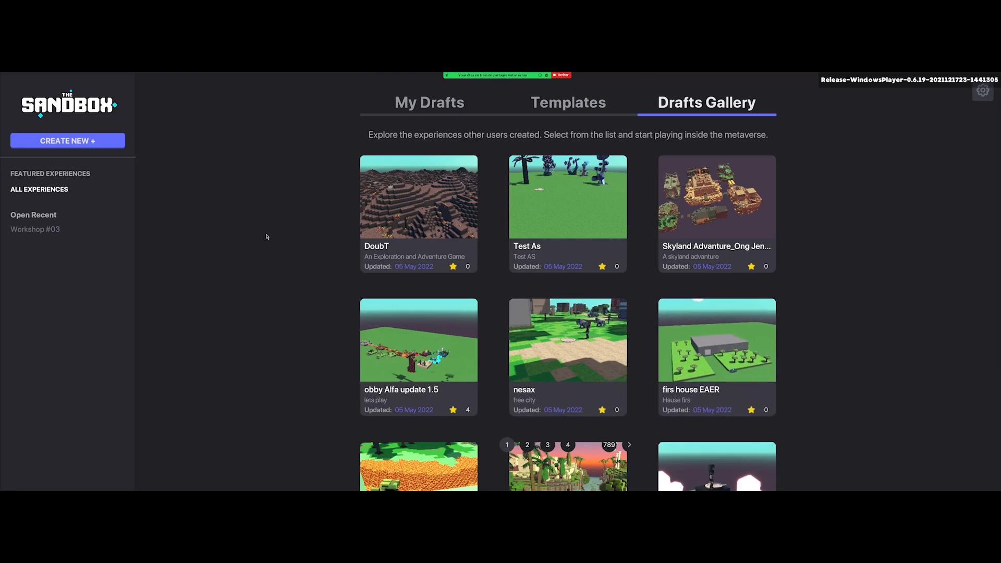
click(415, 108)
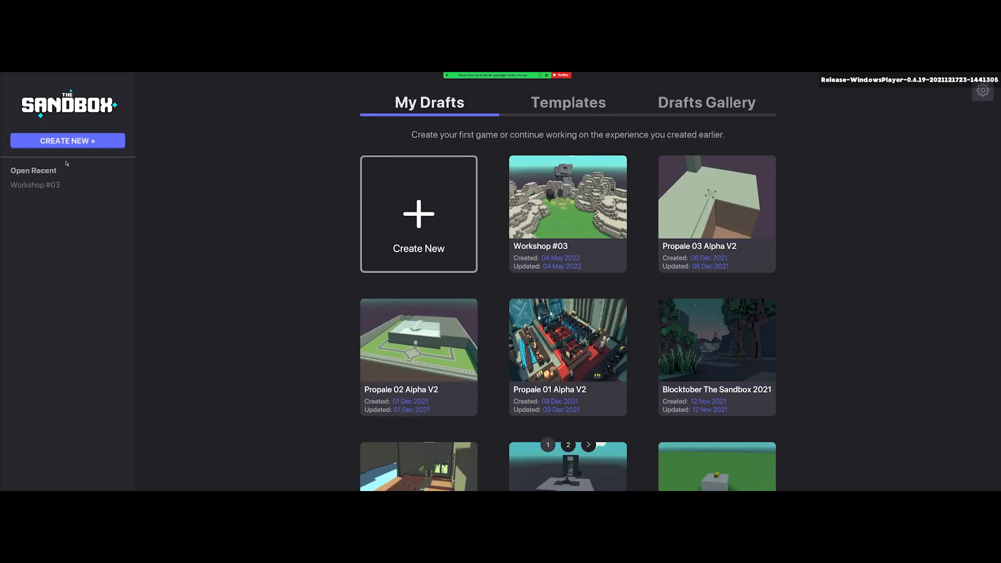
click(983, 91)
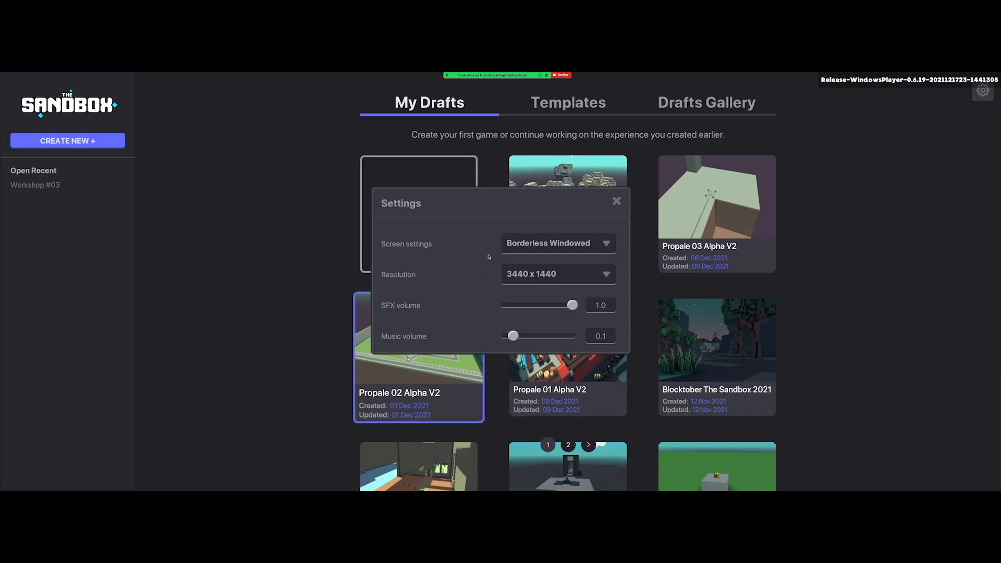
click(616, 201)
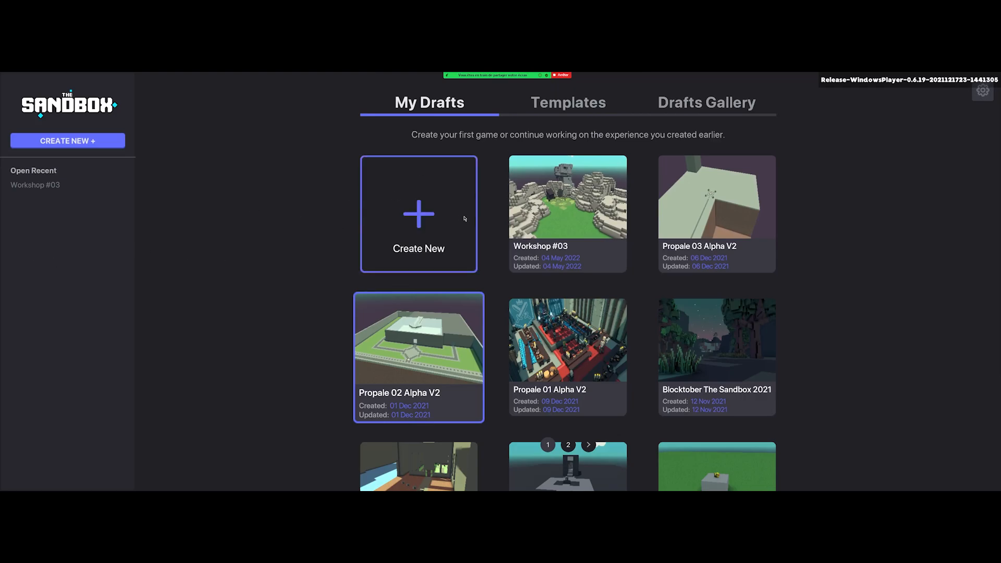
Create a new experience named "Workshop #03 LIVE" with the Empty theme and a 1x1 land size
click(410, 217)
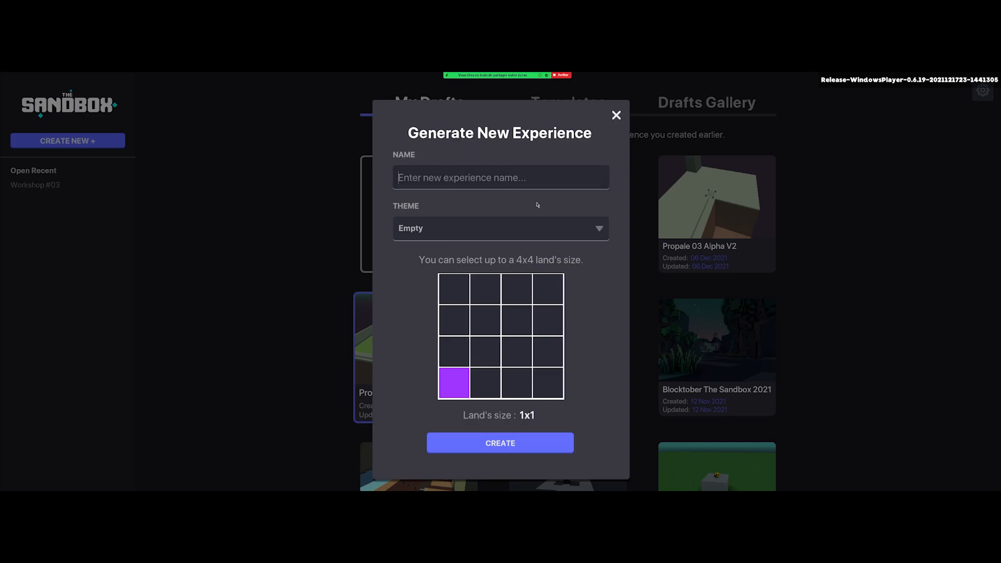
text(Work)
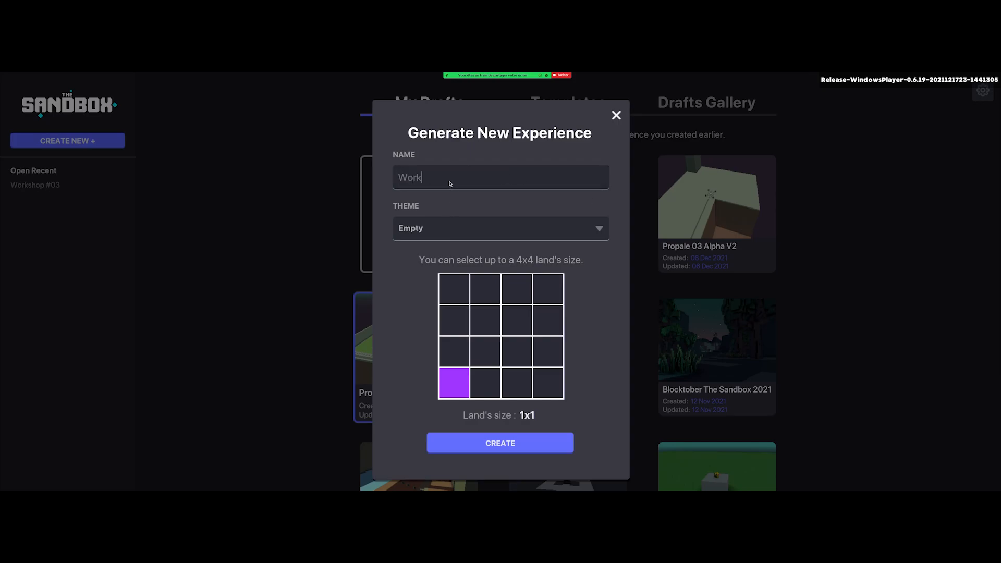
text(shop #03 LIVE)
click(425, 232)
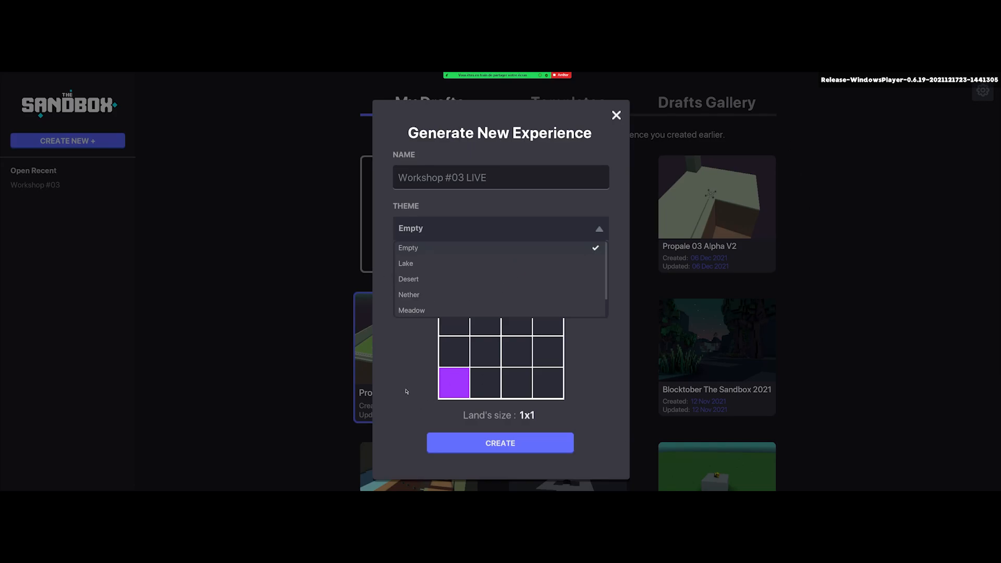
click(444, 249)
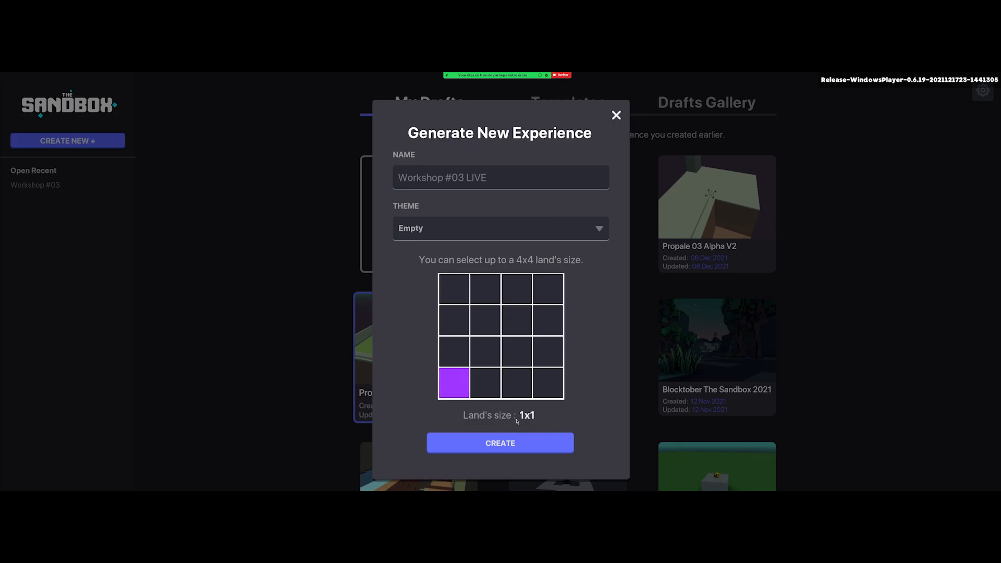
click(526, 446)
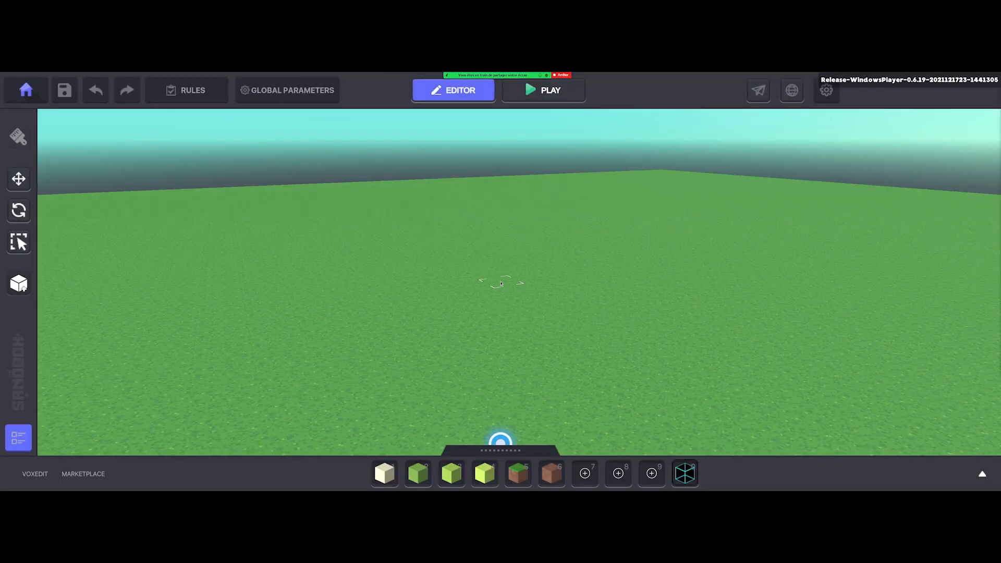
Examine the empty grass terrain and its spawn point from above and from different angles
scroll(554, 299, up, 2)
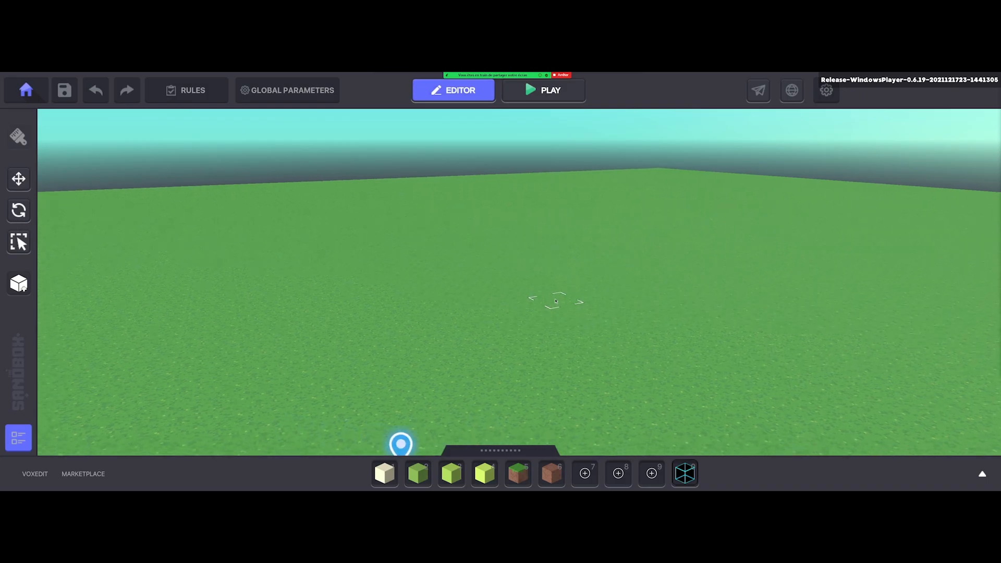
scroll(562, 297, down, 4)
scroll(671, 273, down, 3)
right_drag(671, 272, 639, 391)
mouse_move(639, 392)
middle_down()
mouse_move(667, 277)
mouse_move(603, 297)
middle_up()
scroll(666, 276, down, 3)
scroll(595, 308, up, 3)
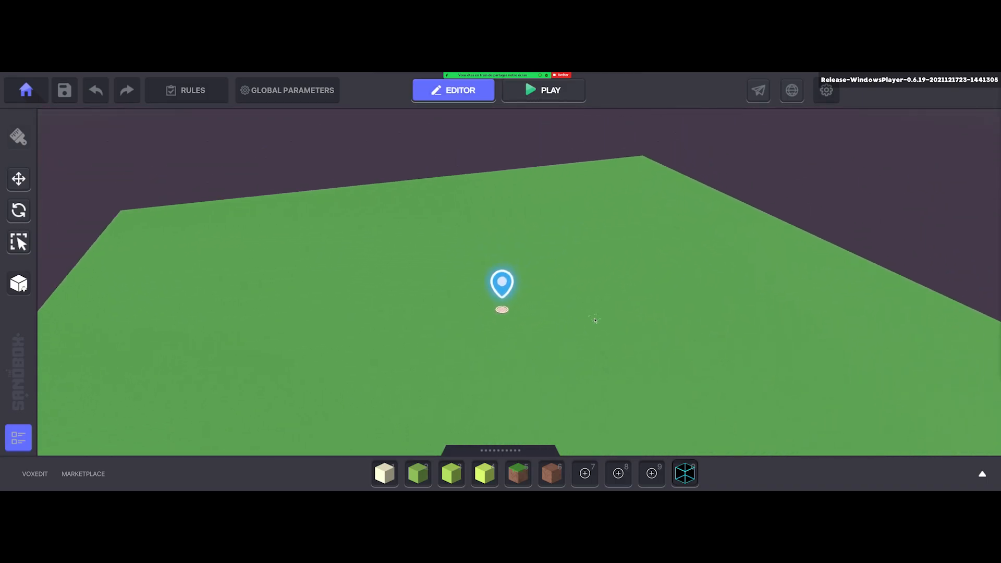
right_drag(594, 320, 594, 334)
middle_drag(595, 335, 606, 332)
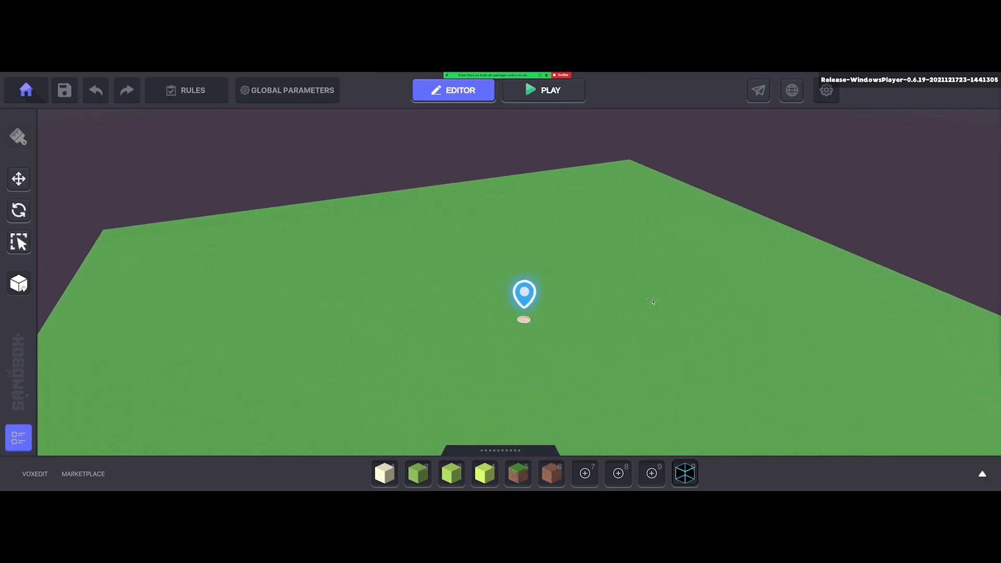
mouse_move(634, 299)
middle_down()
mouse_move(637, 271)
mouse_move(604, 331)
mouse_move(571, 308)
middle_up()
scroll(604, 331, up, 2)
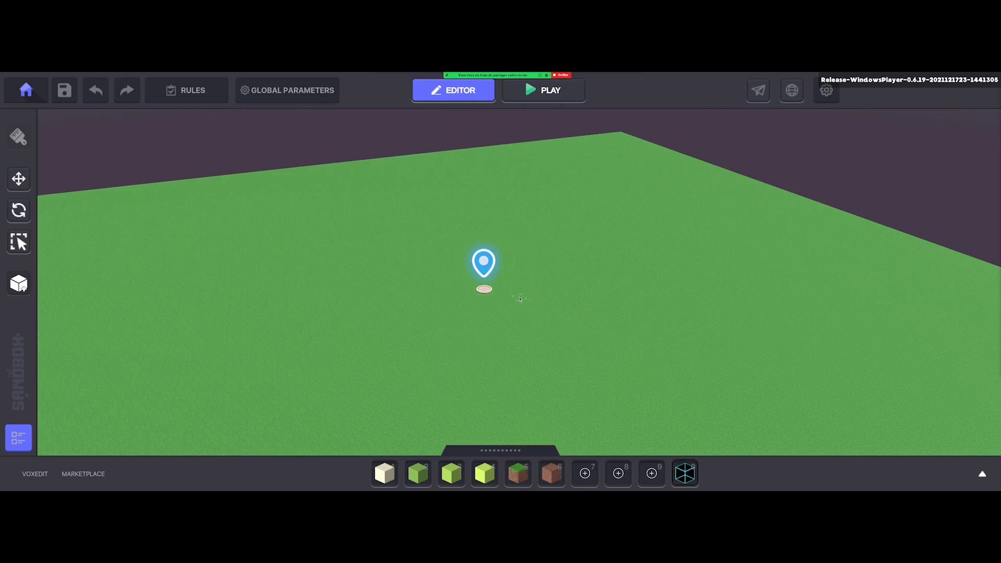
middle_drag(506, 310, 503, 312)
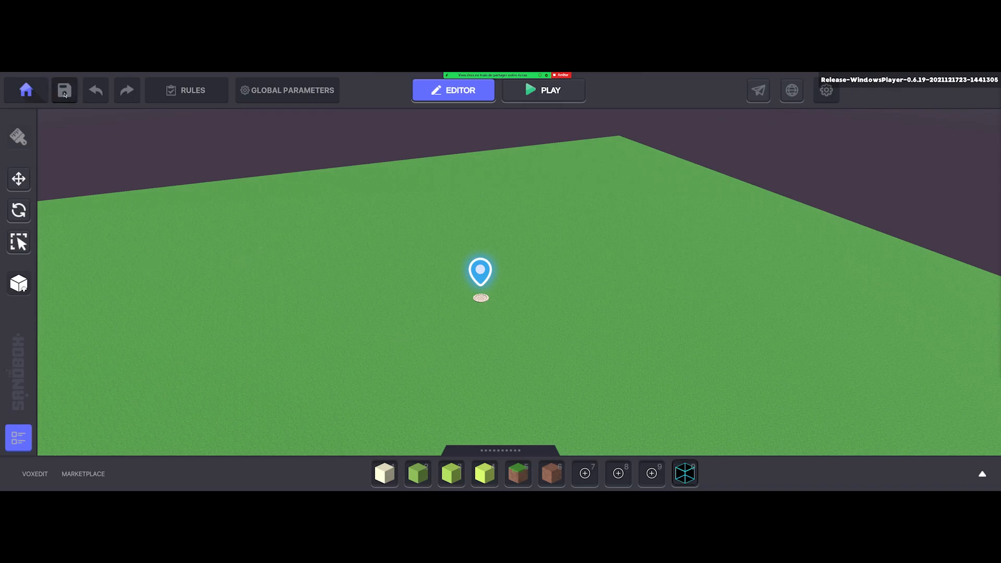
middle_drag(313, 317, 305, 313)
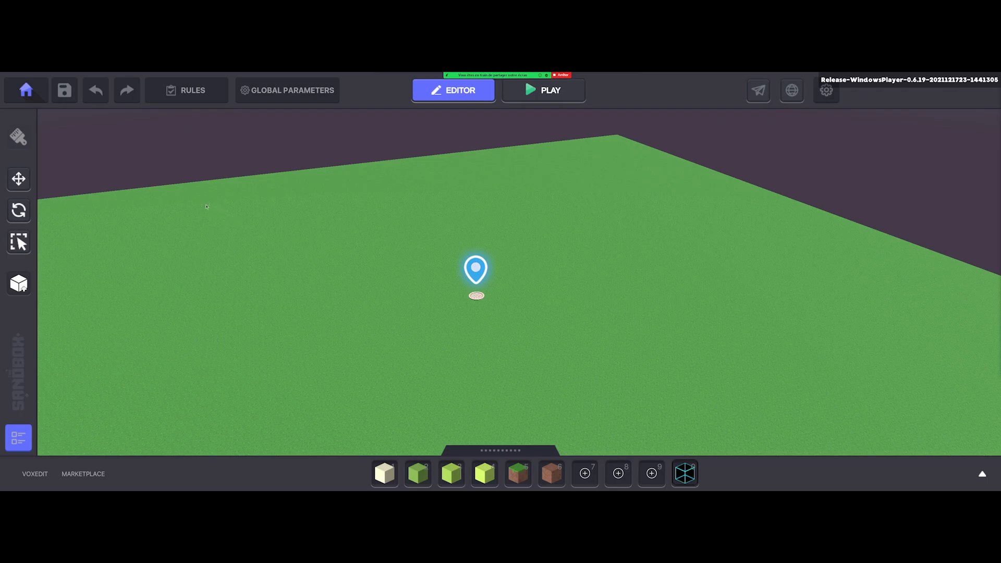
Review the experience's rules, and open the global parameters to look over the avatar settings
click(208, 98)
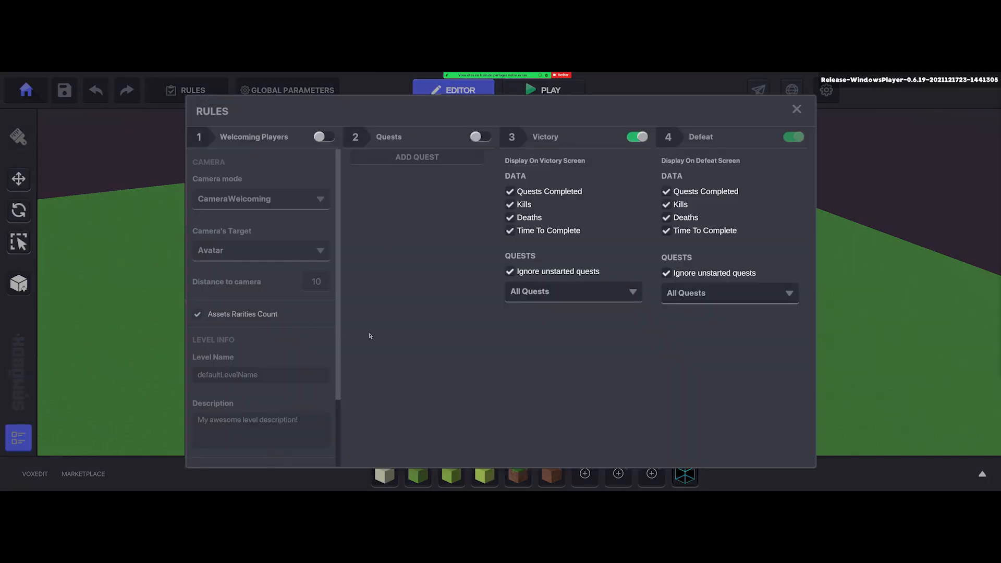
click(797, 109)
click(330, 92)
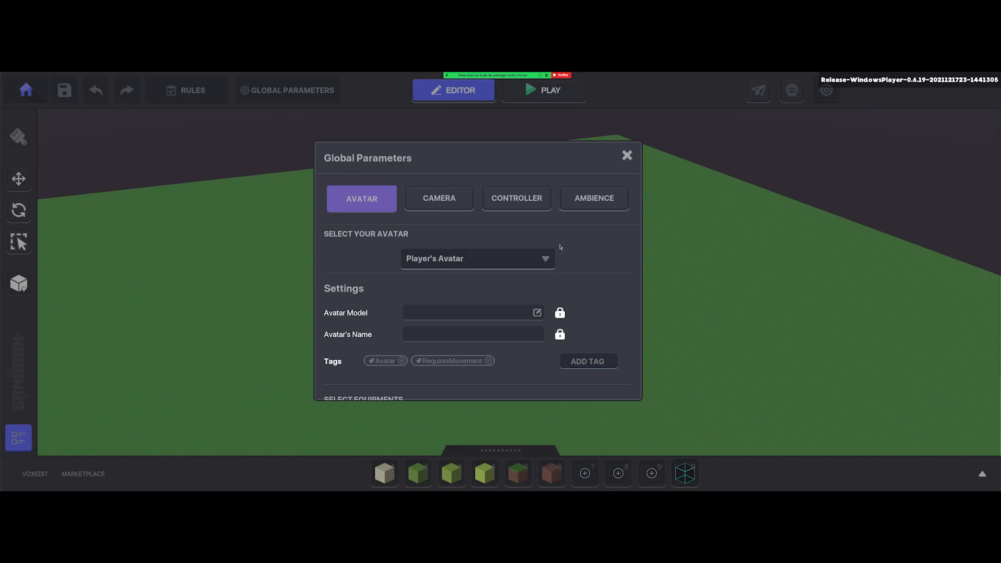
scroll(549, 357, down, 3)
scroll(542, 355, up, 2)
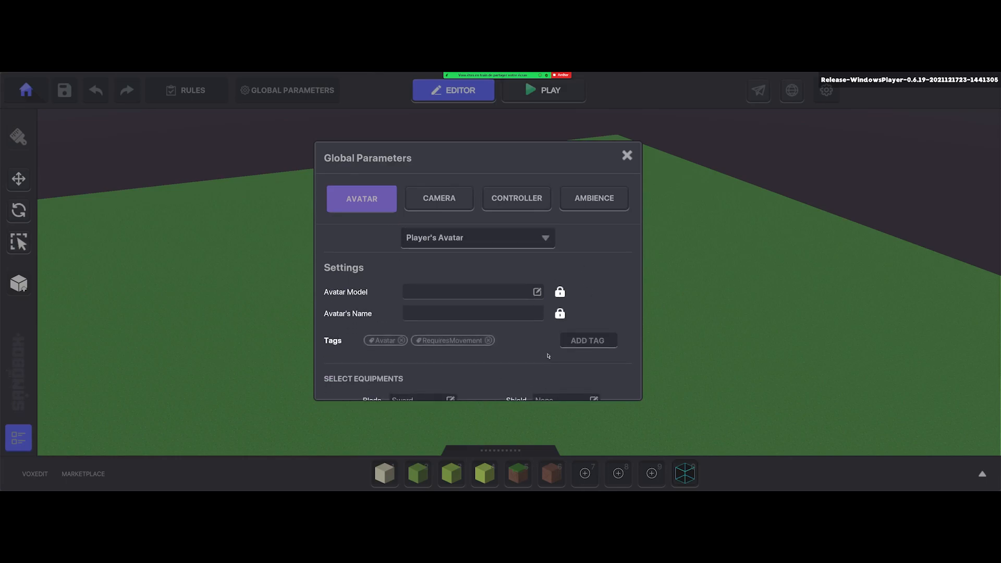
scroll(472, 264, up, 1)
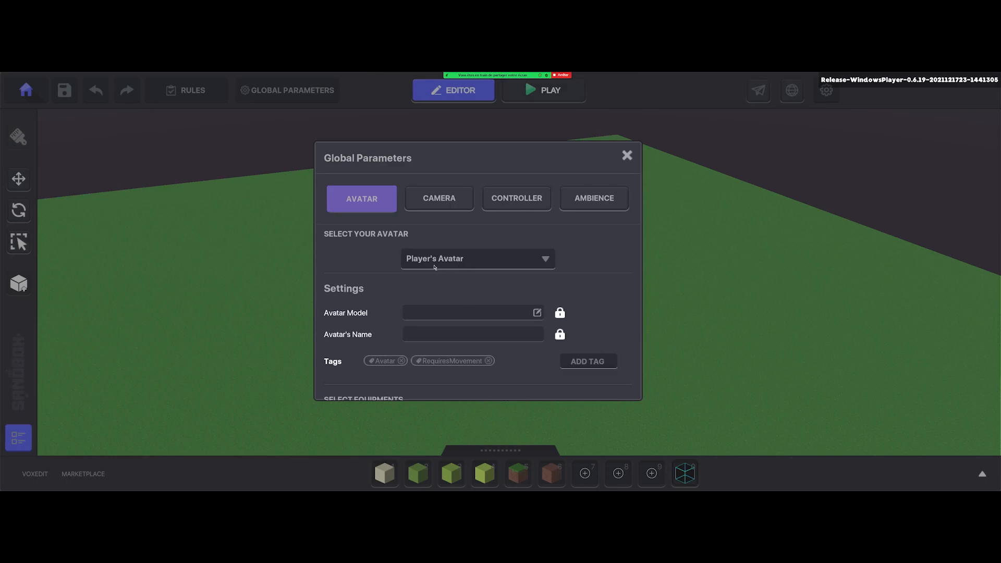
Try the Custom Avatar option and browse its available avatar models, returning the selection to Player's Avatar
click(480, 267)
click(444, 292)
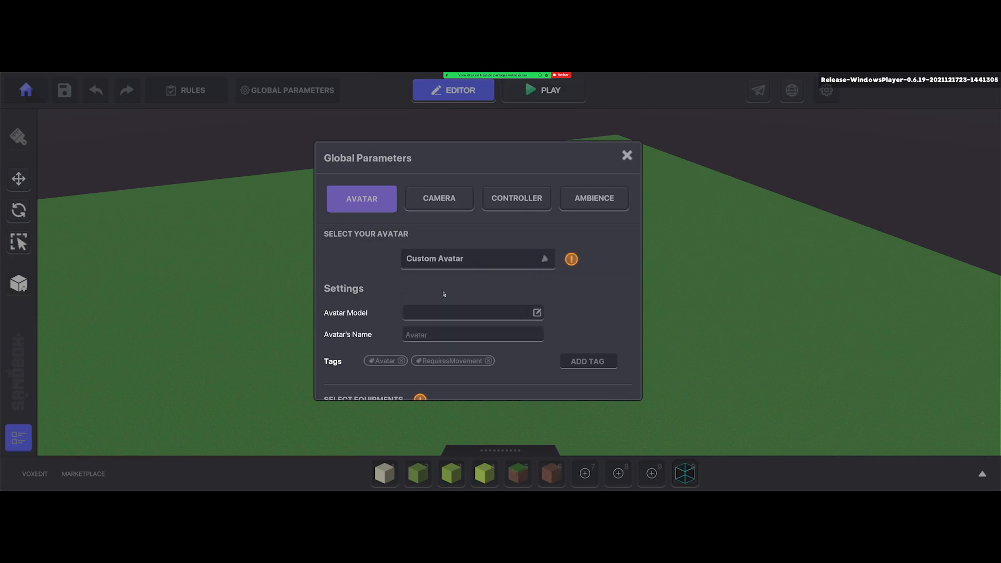
scroll(321, 281, down, 1)
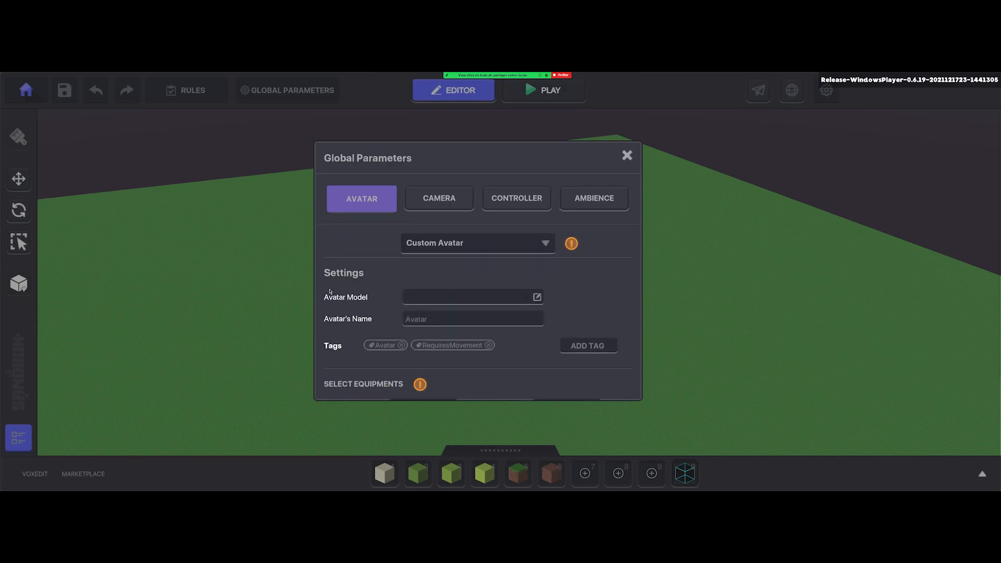
click(494, 302)
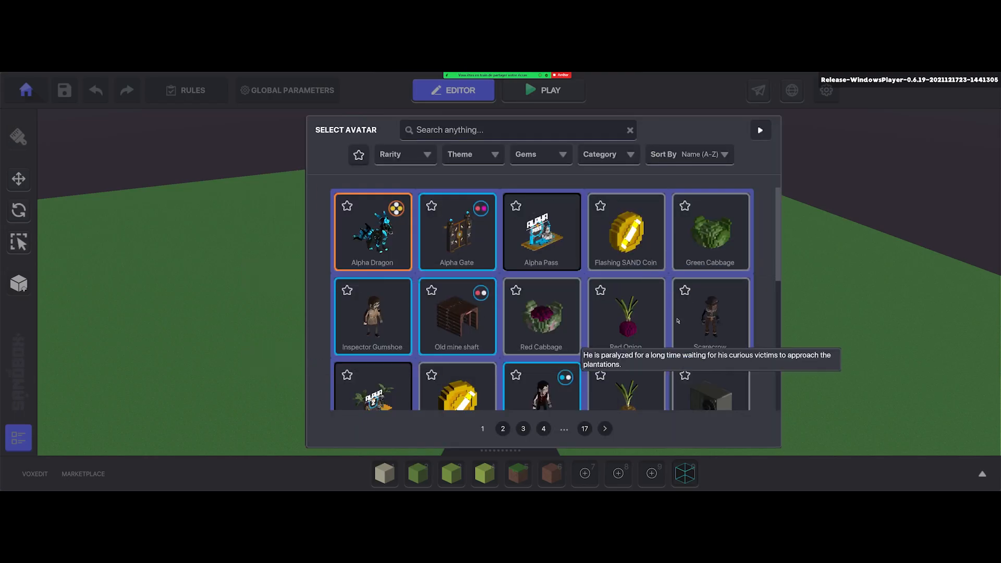
scroll(499, 295, down, 3)
scroll(499, 294, down, 6)
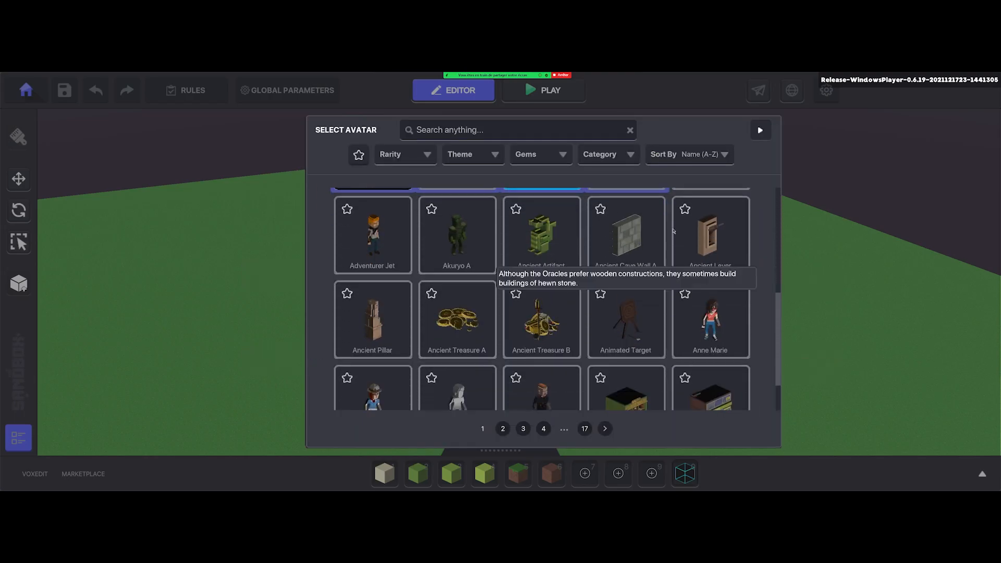
click(759, 131)
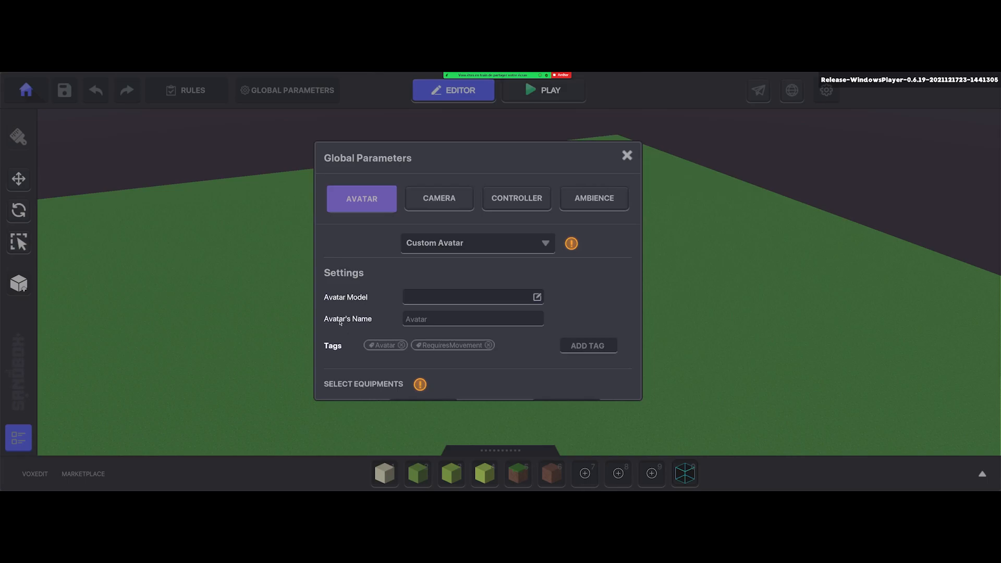
click(510, 244)
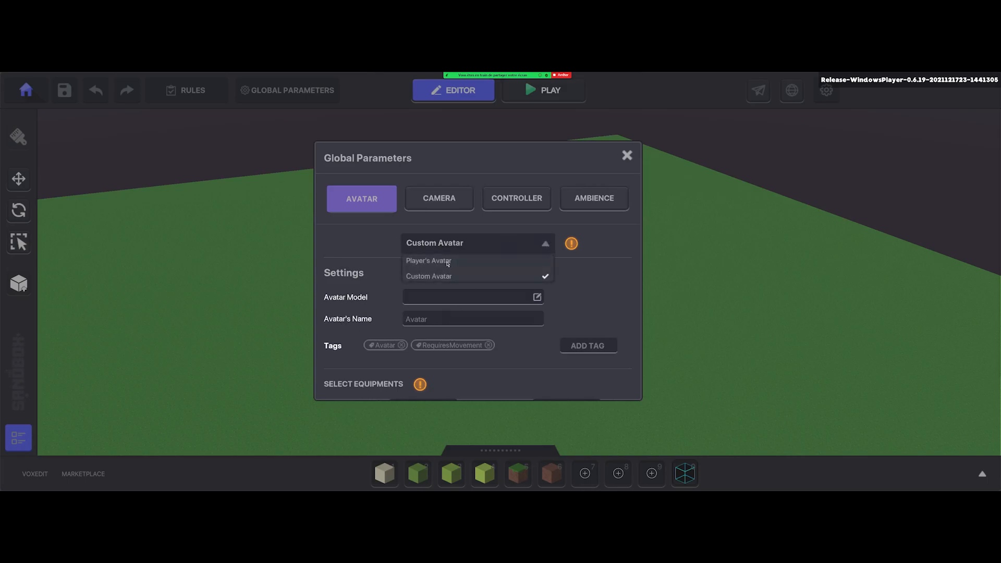
click(461, 260)
Set the Blade equipment to None in the avatar's global parameters
scroll(525, 312, down, 1)
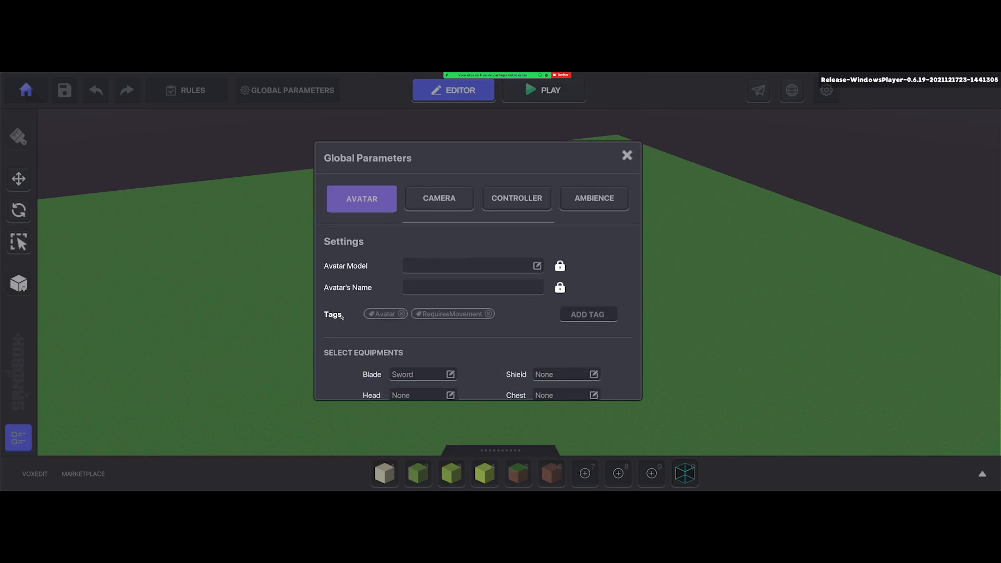
scroll(532, 315, down, 1)
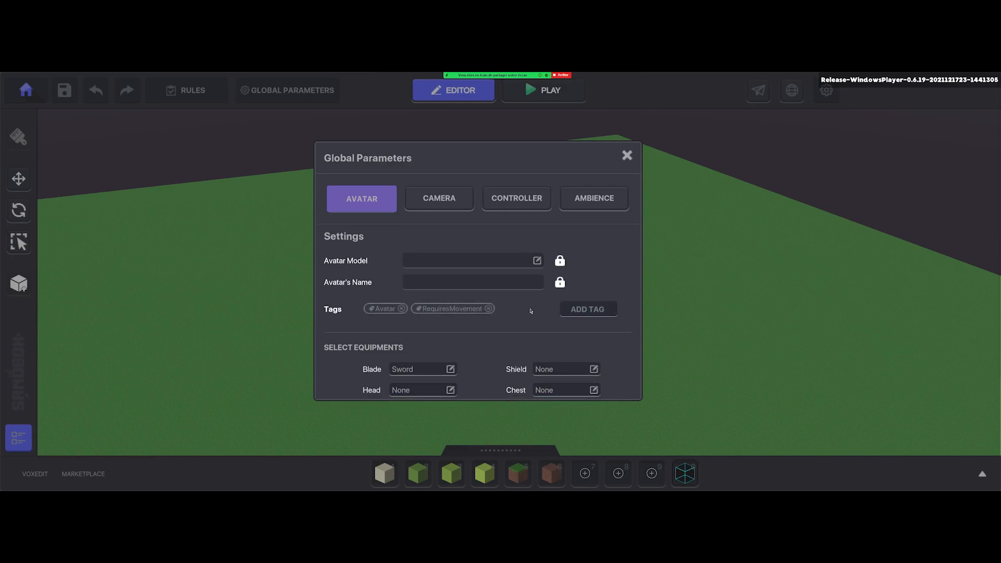
scroll(531, 311, down, 1)
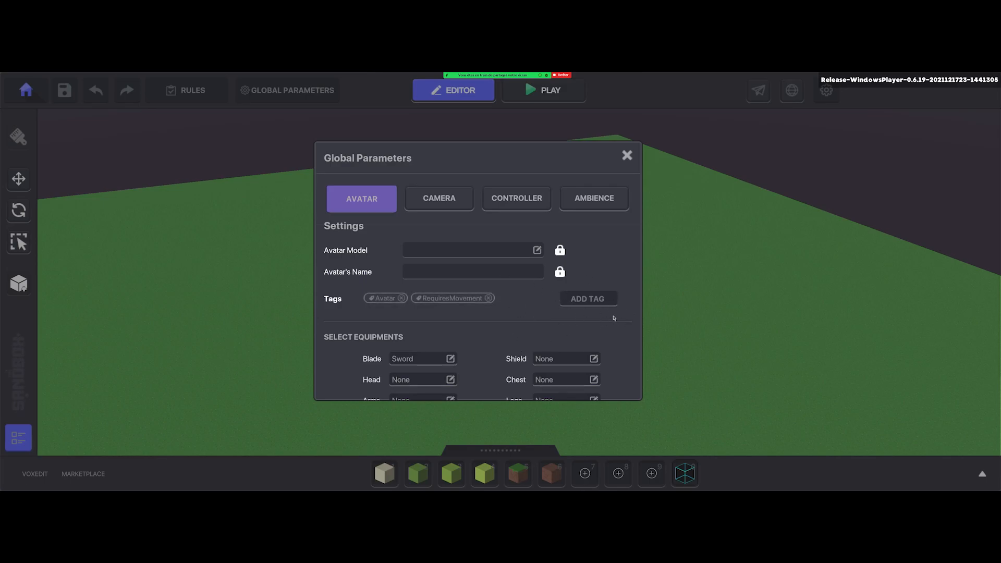
scroll(605, 328, down, 3)
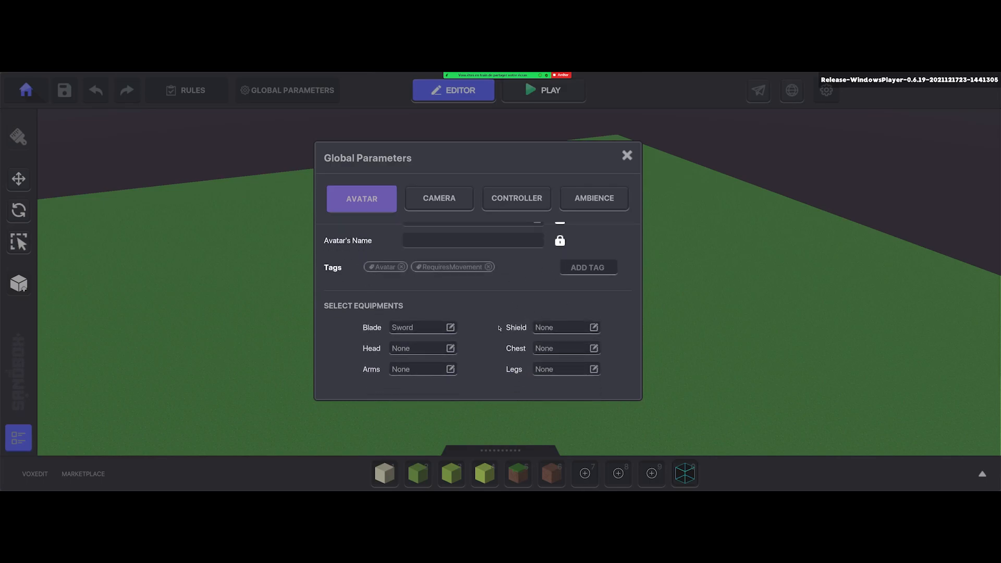
click(440, 333)
click(526, 233)
scroll(499, 317, up, 1)
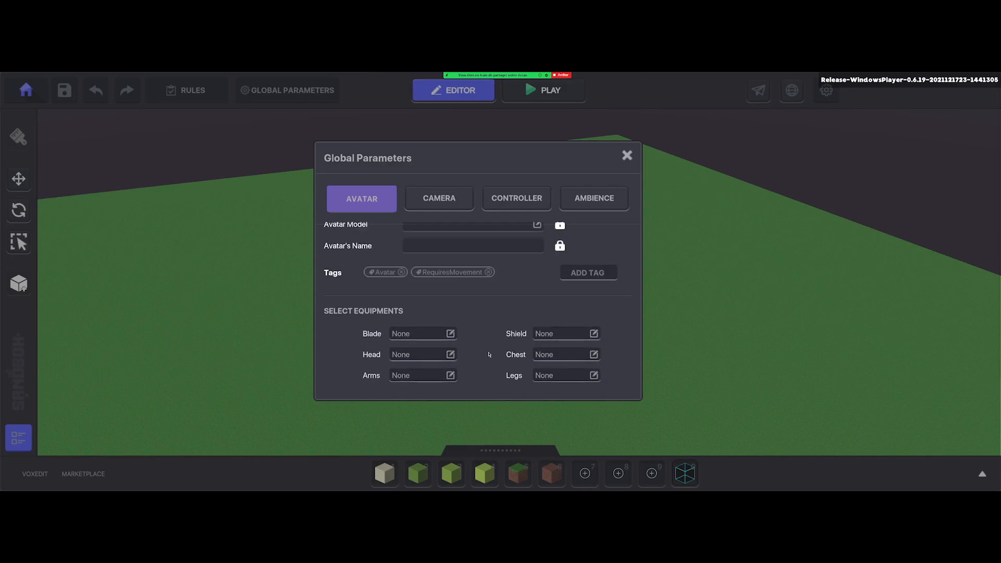
scroll(489, 317, up, 2)
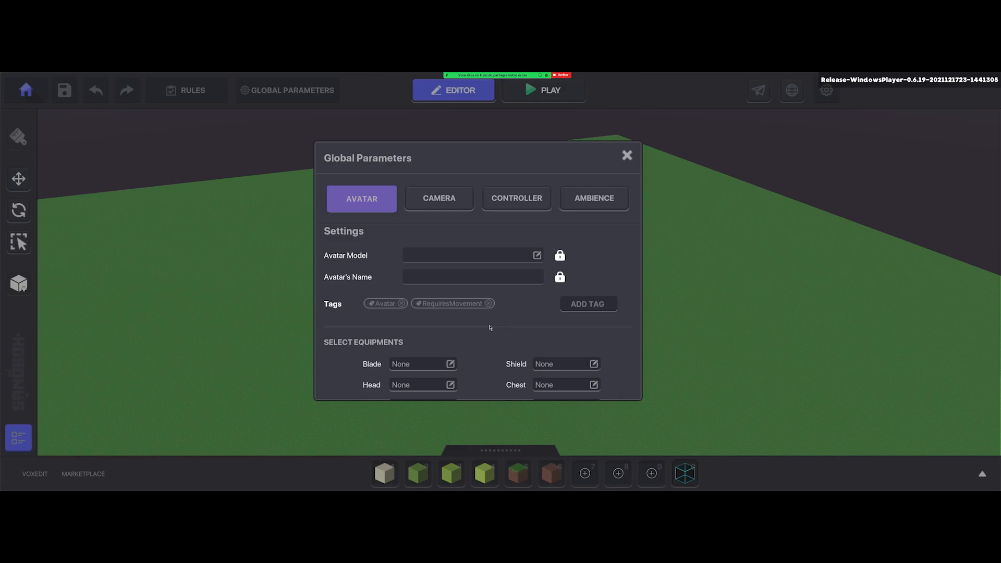
scroll(488, 333, up, 2)
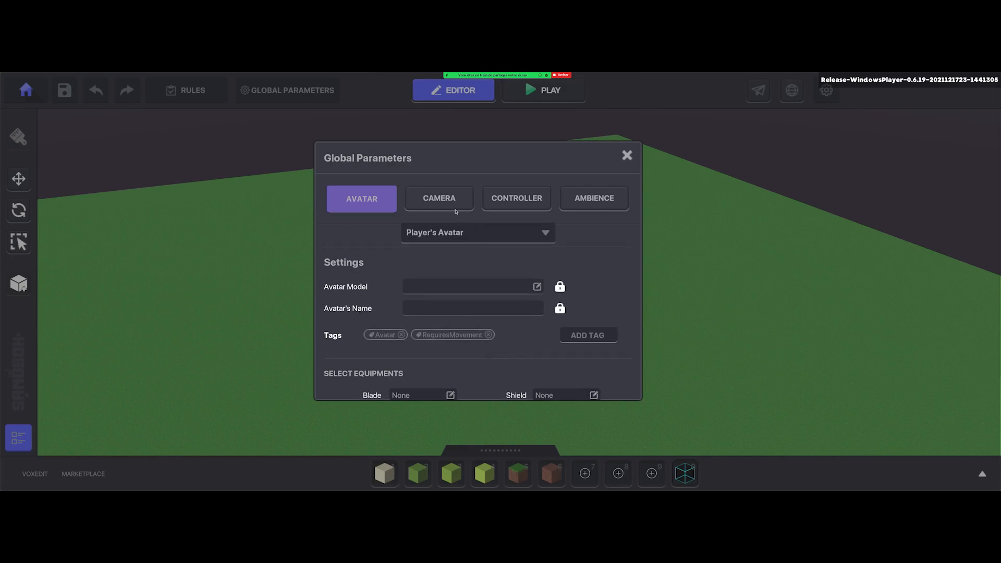
Review the available camera types and their parameters in the global parameters, keeping the 3rd Person camera
click(443, 199)
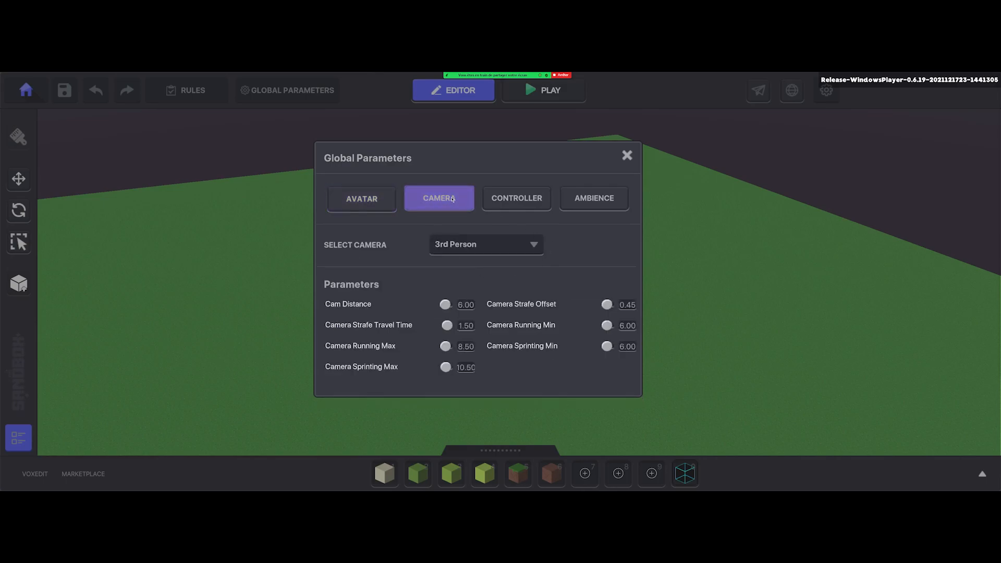
click(484, 246)
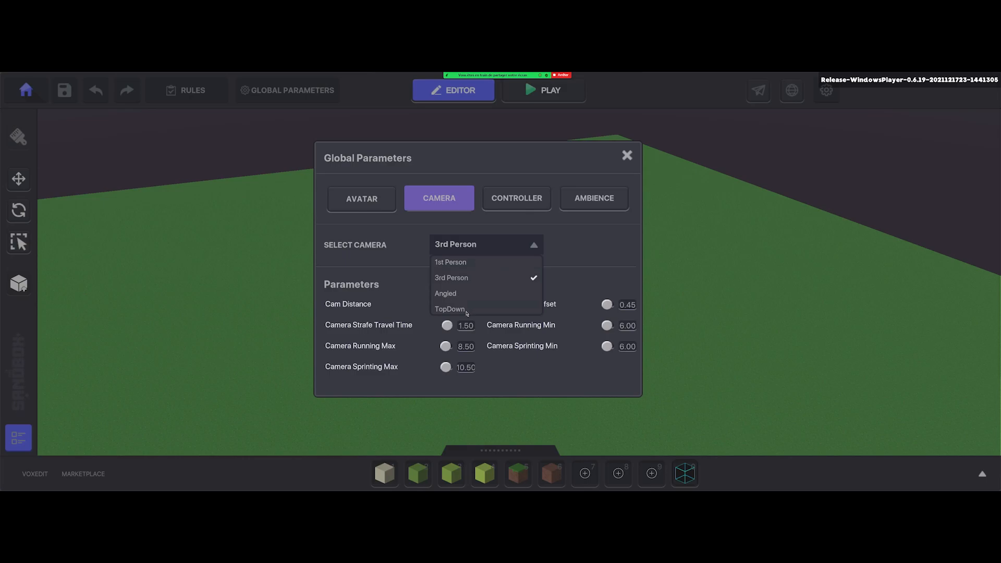
click(447, 279)
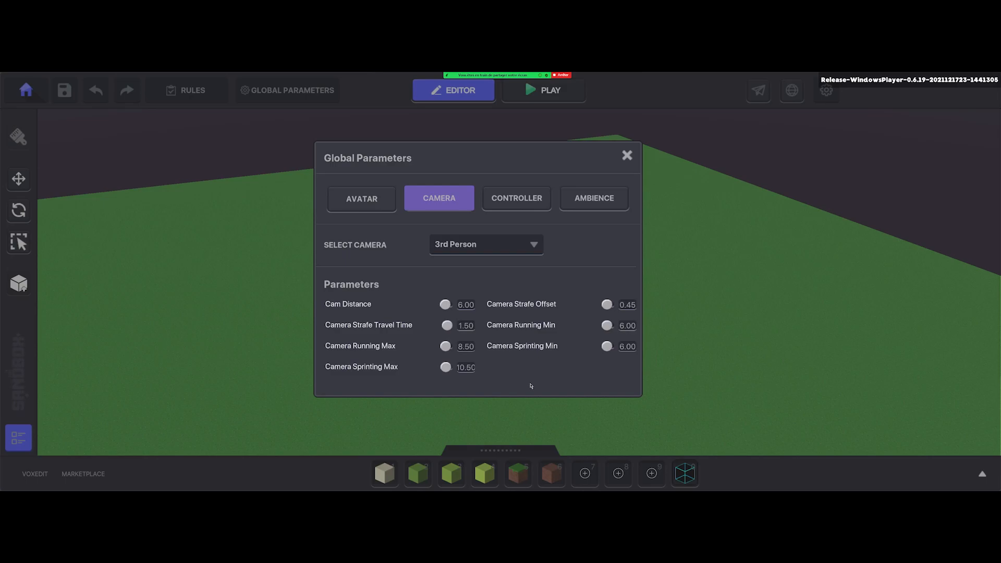
click(365, 199)
click(442, 203)
Examine the Adventure/RPG controller's behaviour values and components, checking back against the Player's Avatar options
click(531, 206)
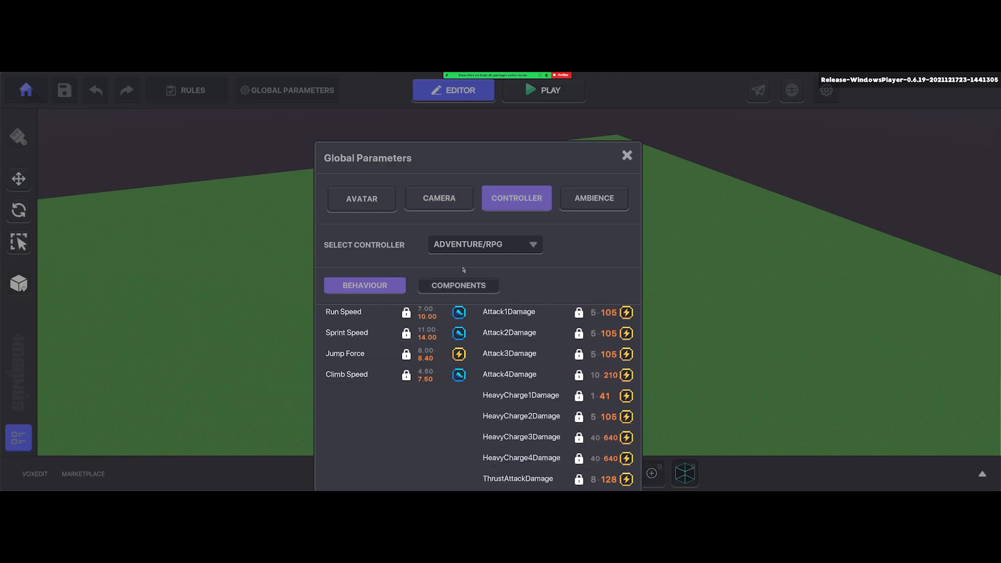
click(362, 199)
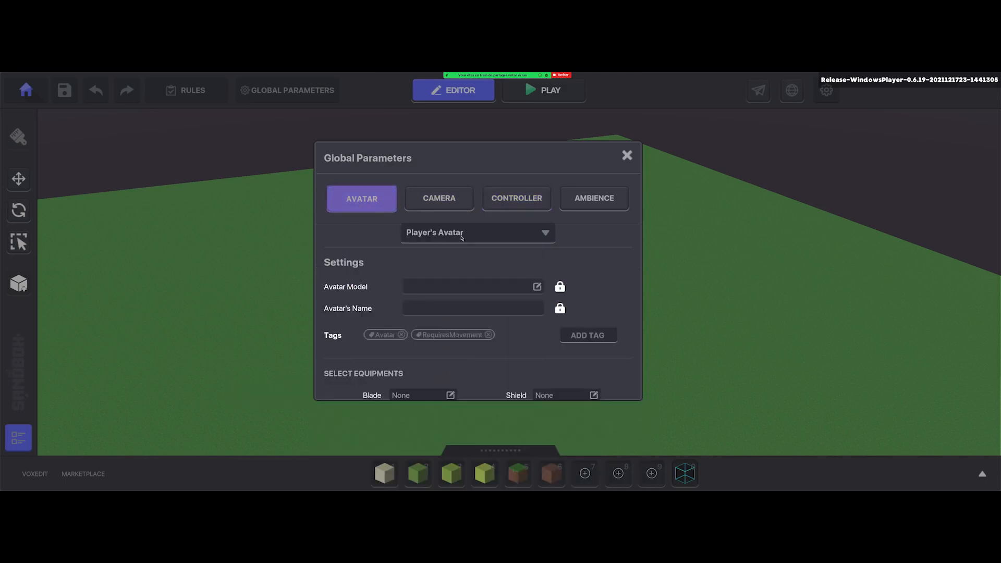
click(517, 199)
click(393, 208)
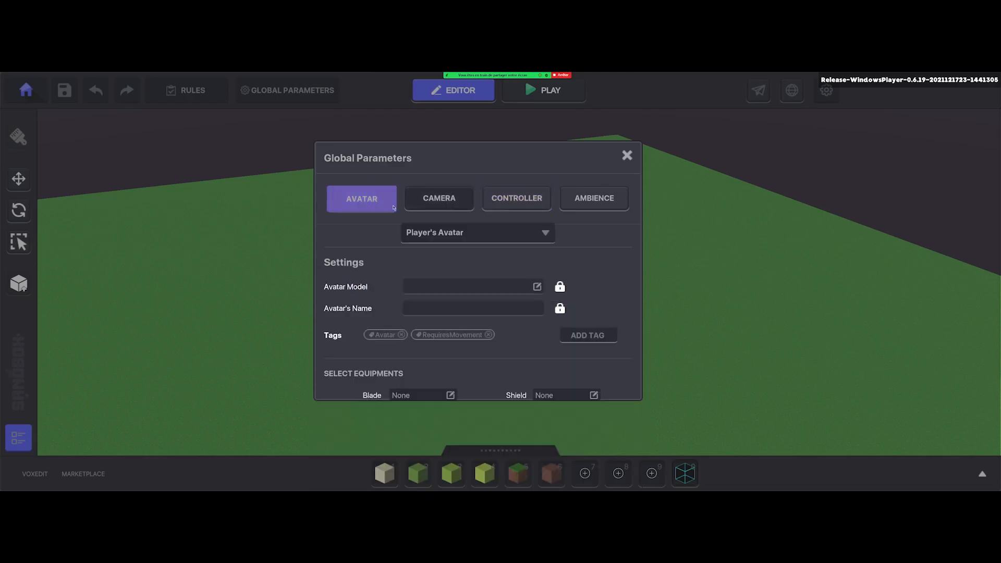
click(423, 236)
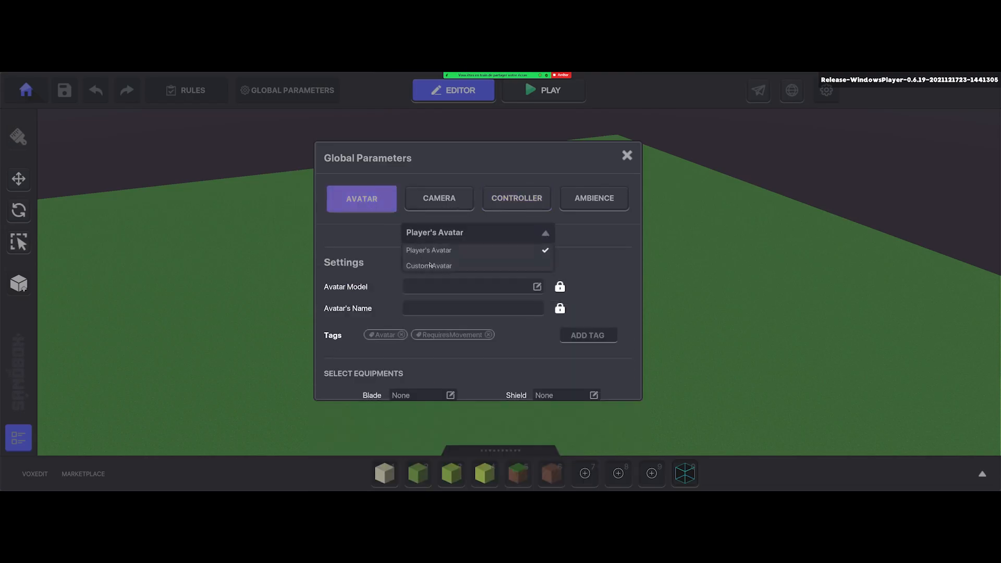
click(504, 210)
click(534, 198)
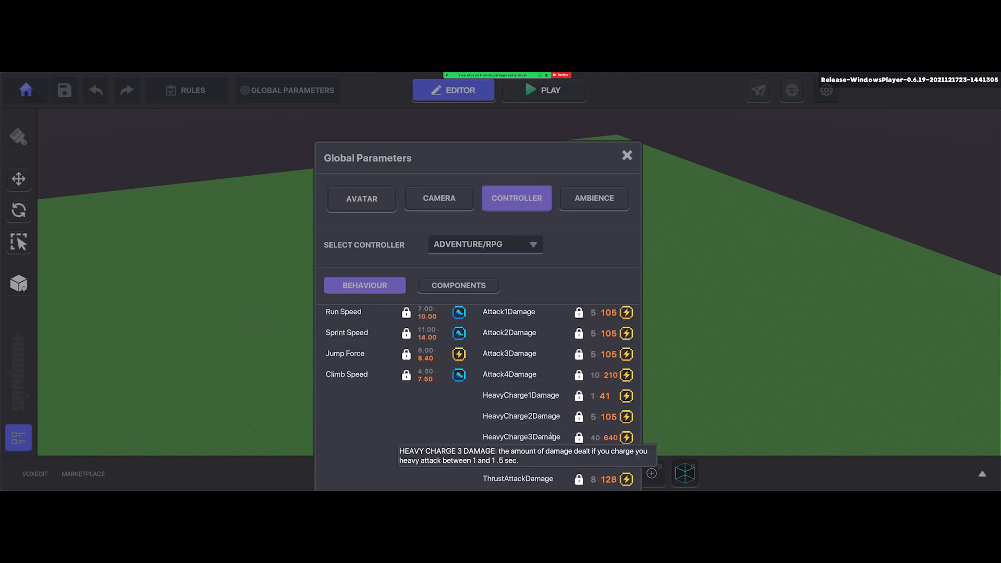
click(476, 290)
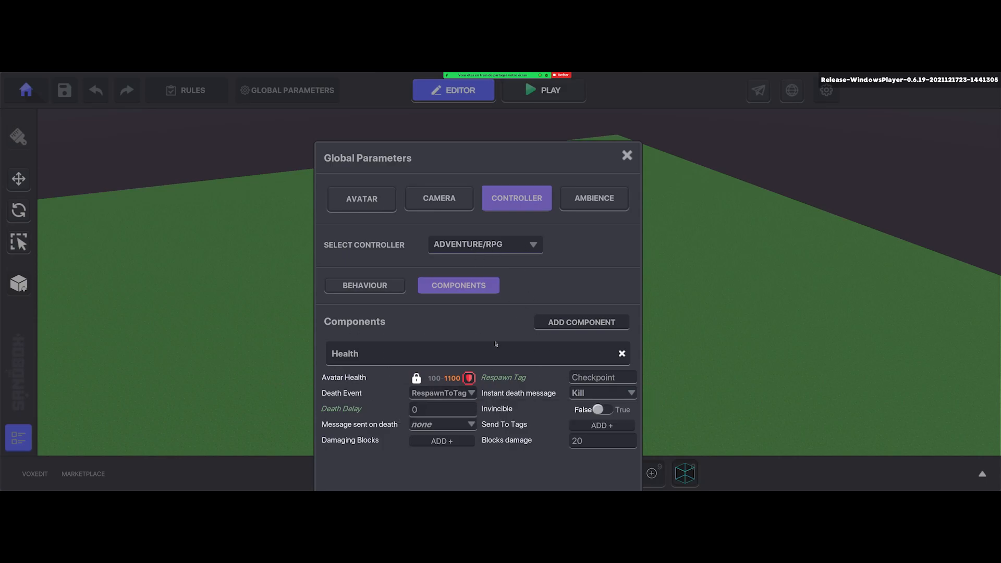
Look over the ambience lighting options without changing them, and close the global parameters
click(591, 200)
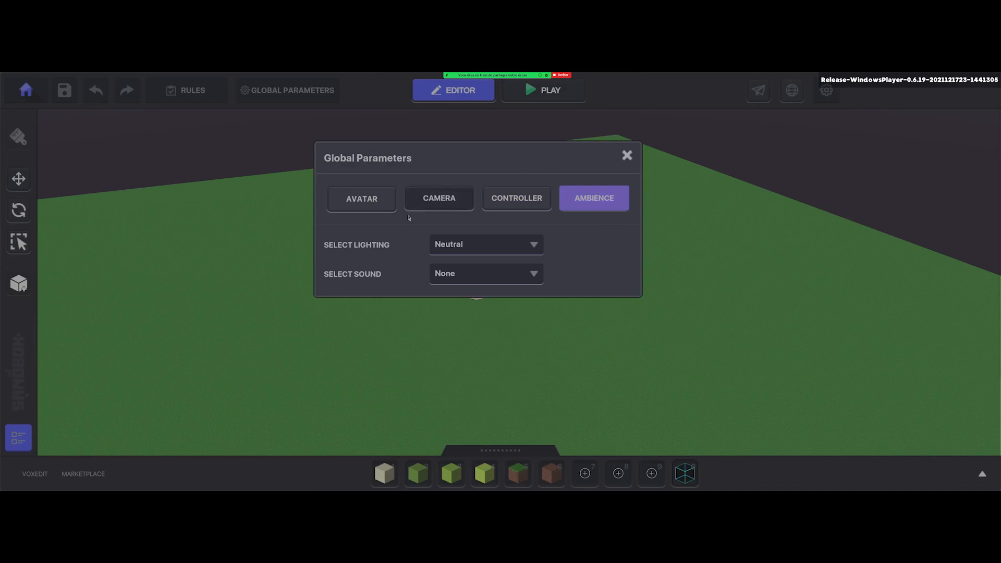
click(494, 243)
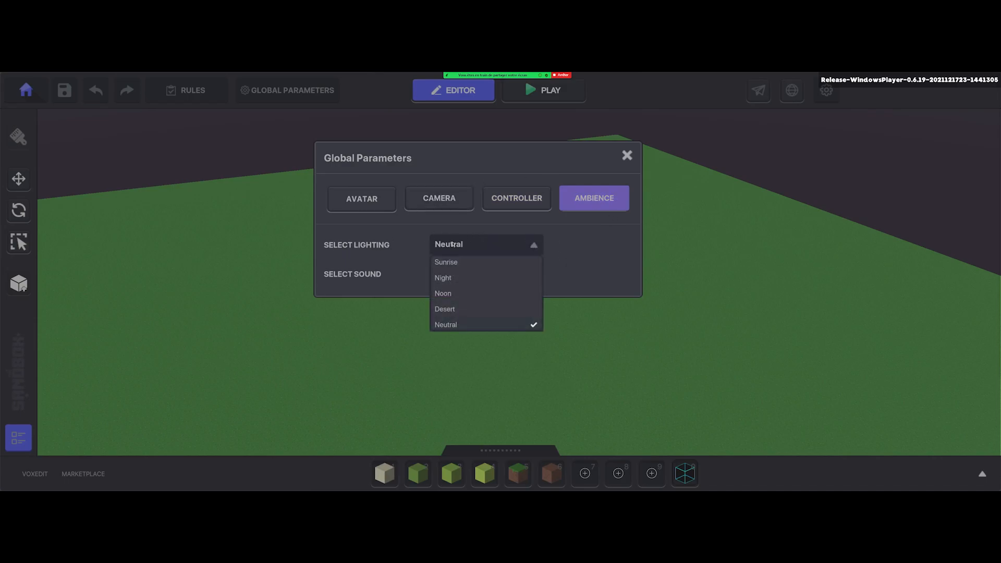
click(498, 244)
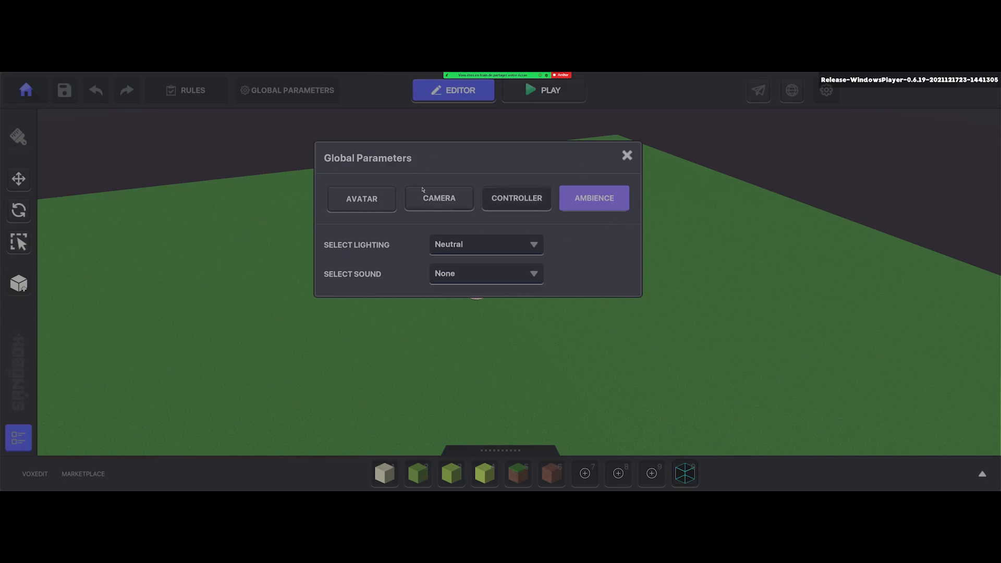
click(627, 156)
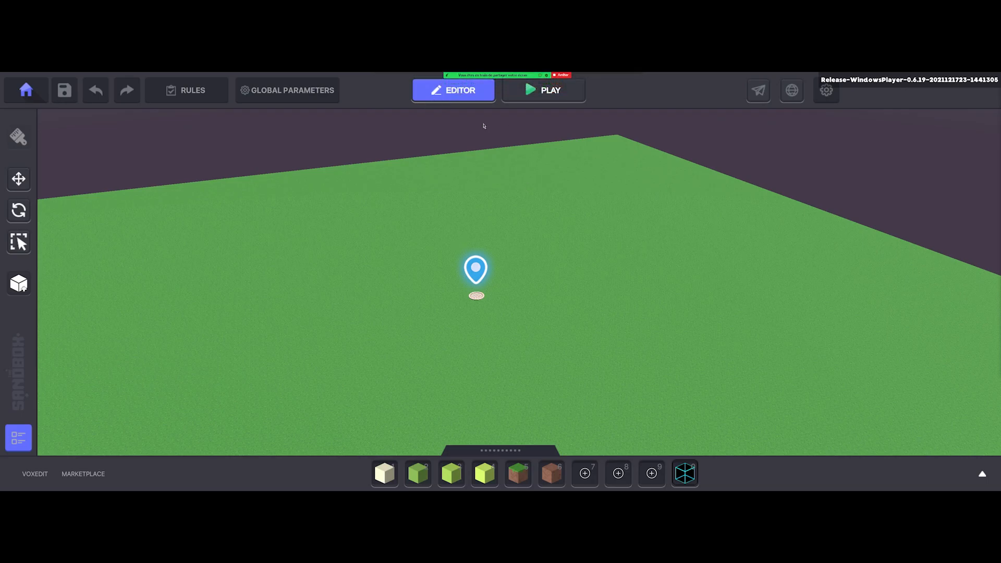
Play-test the experience by walking the avatar around the spawn point, and return to the editor
middle_drag(438, 317, 453, 282)
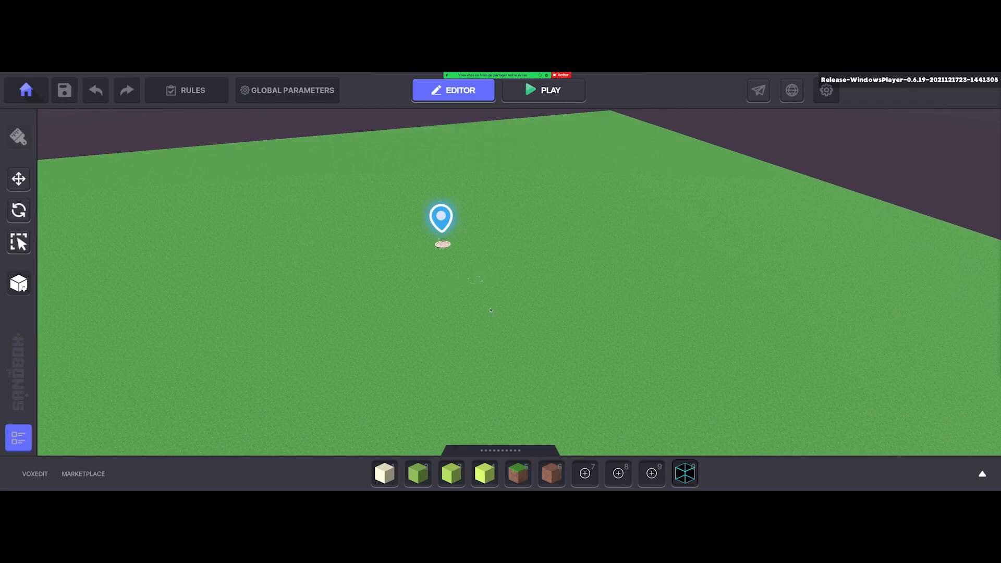
middle_drag(491, 310, 558, 228)
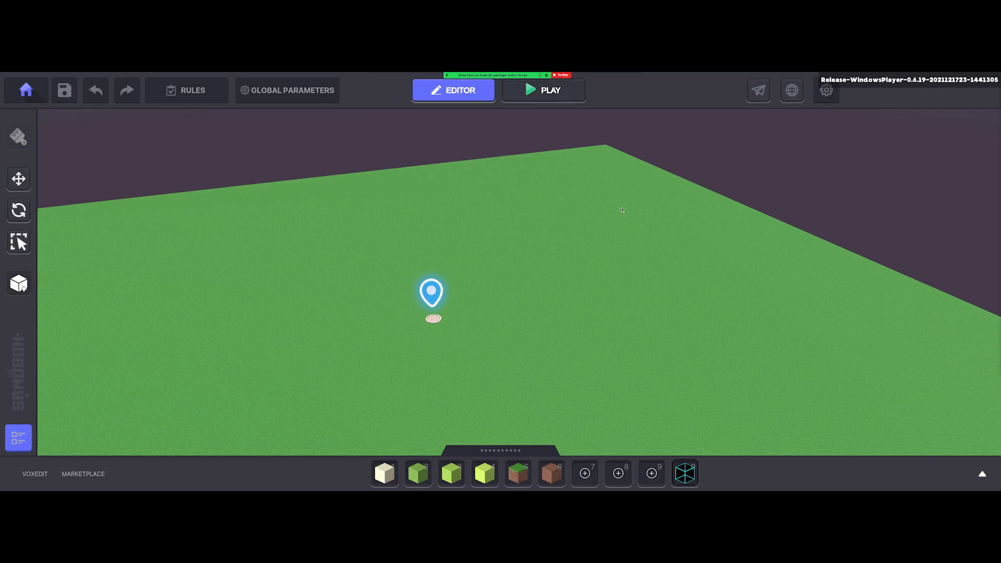
middle_drag(555, 260, 557, 260)
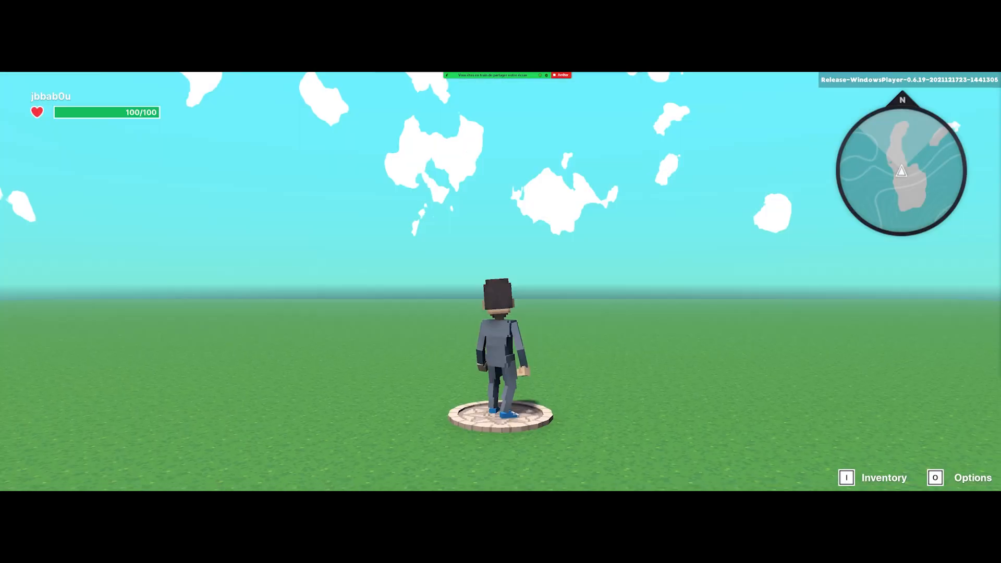
key(w)
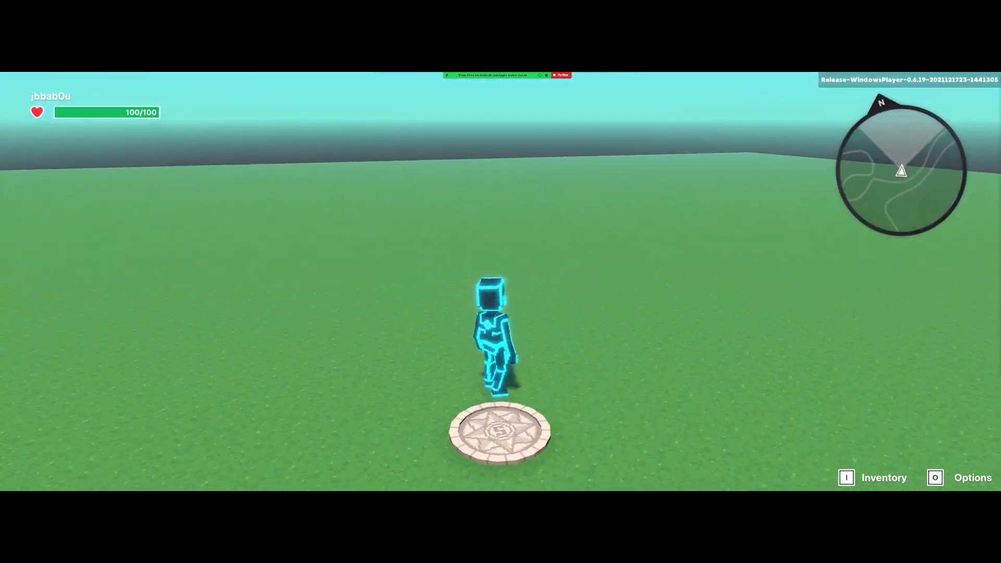
key(s)
key(Escape)
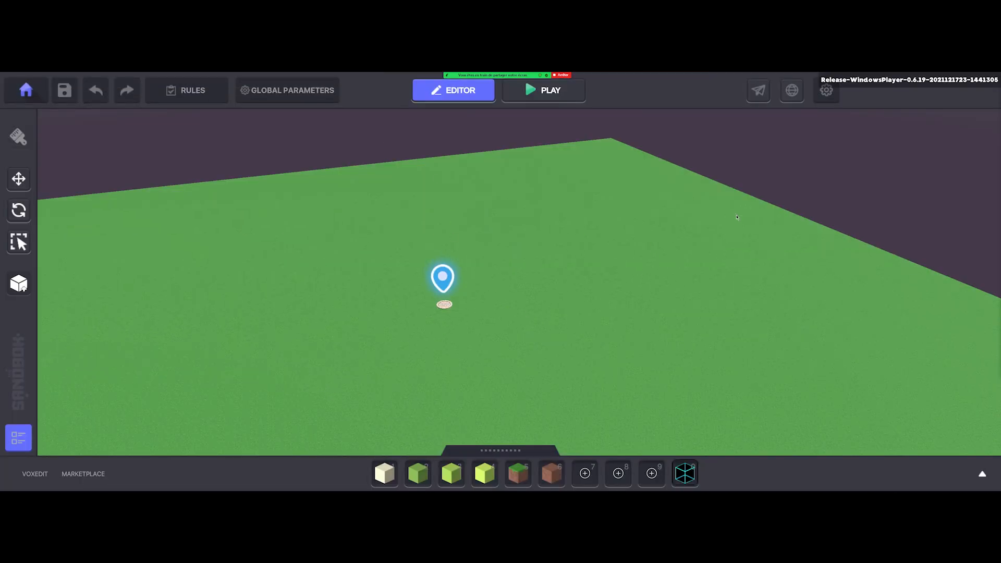
Review the name and description fields of the form for sharing the experience, and close it without sharing
click(760, 93)
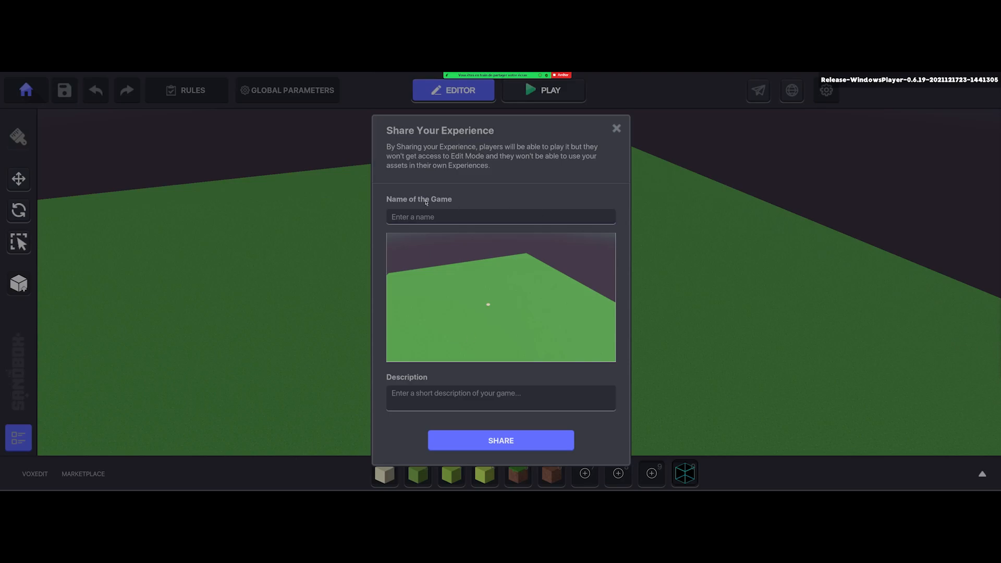
click(414, 221)
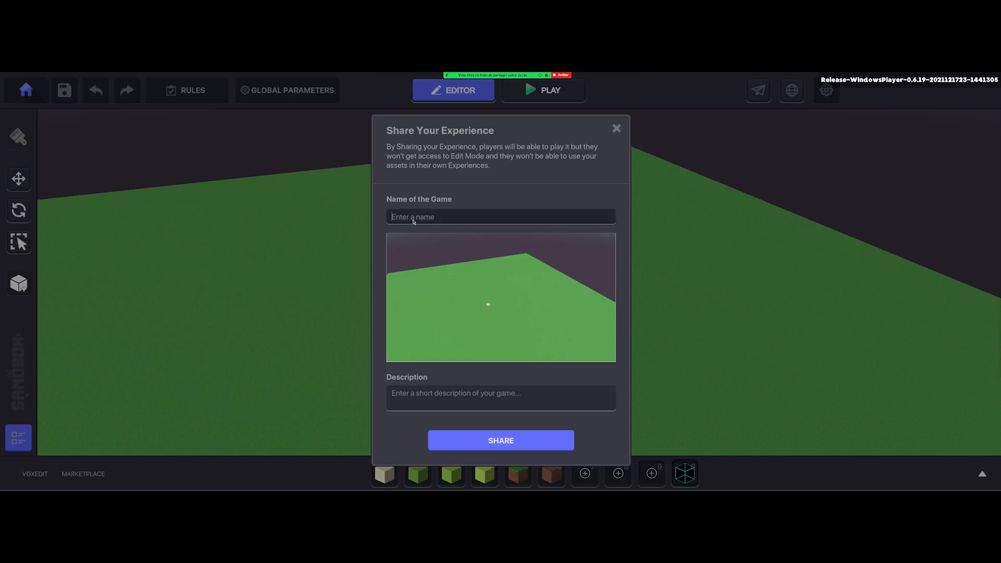
click(400, 398)
click(617, 129)
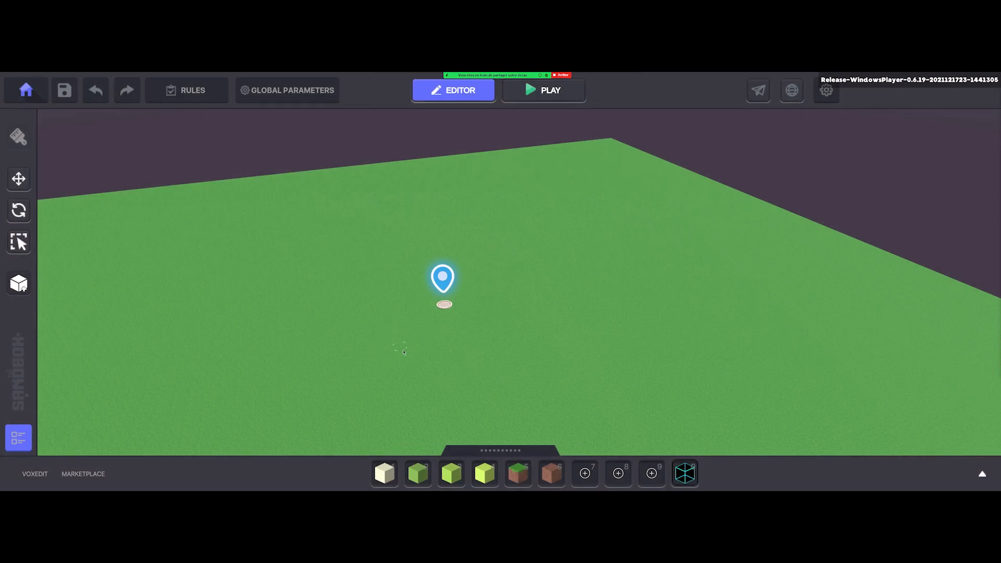
Frame the spawn point more closely and check the preview image in the sharing form, closing it without sharing
mouse_move(403, 352)
middle_down()
mouse_move(413, 320)
mouse_move(376, 443)
middle_up()
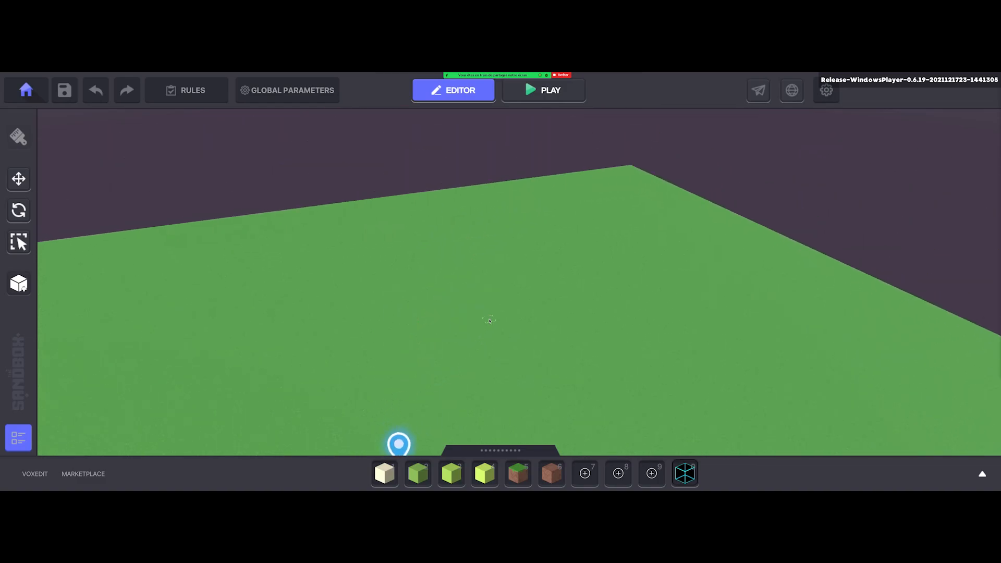
mouse_move(489, 321)
middle_down()
mouse_move(507, 263)
mouse_move(516, 351)
mouse_move(463, 358)
mouse_move(494, 365)
mouse_move(509, 291)
middle_up()
mouse_move(593, 139)
middle_down()
mouse_move(543, 347)
mouse_move(589, 366)
mouse_move(565, 335)
mouse_move(572, 359)
mouse_move(565, 342)
mouse_move(574, 339)
middle_up()
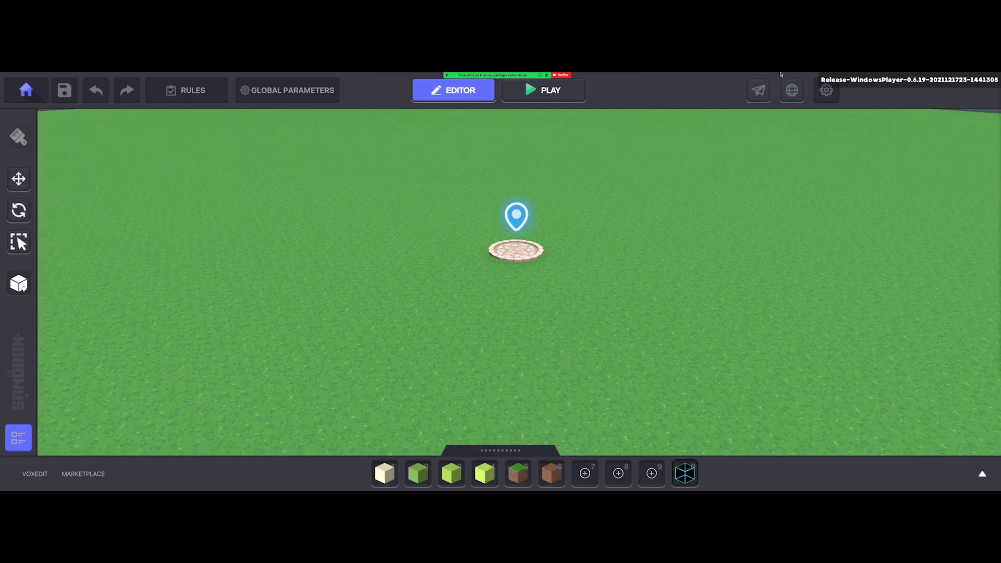
click(763, 94)
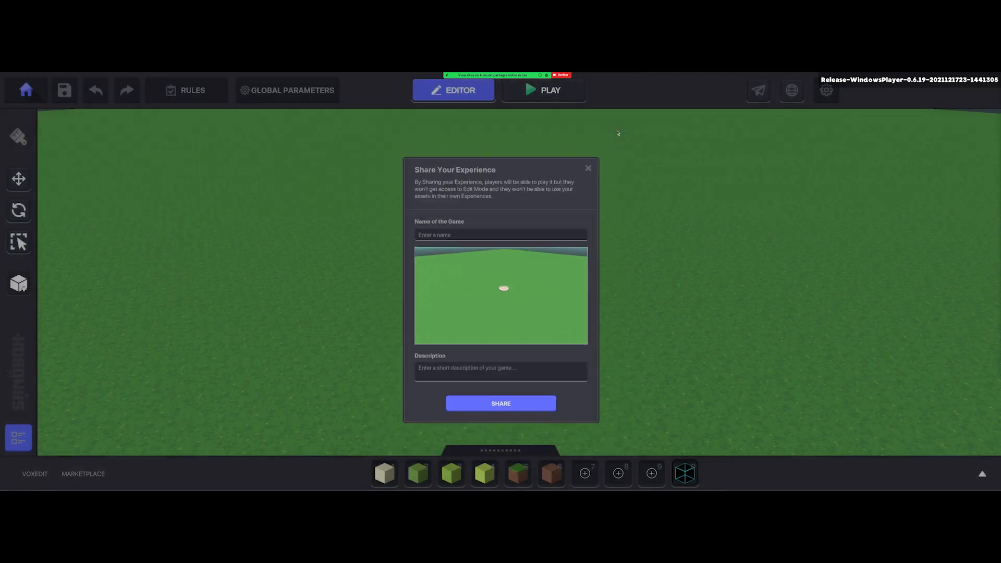
click(616, 129)
Review the form for publishing the experience to a LAND, and close it without publishing
click(792, 91)
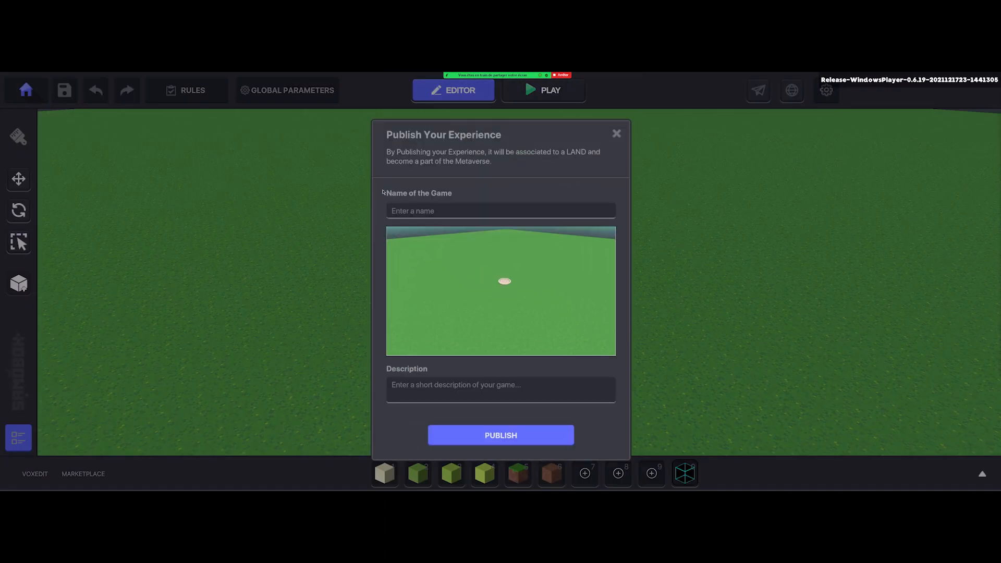
click(450, 390)
click(617, 134)
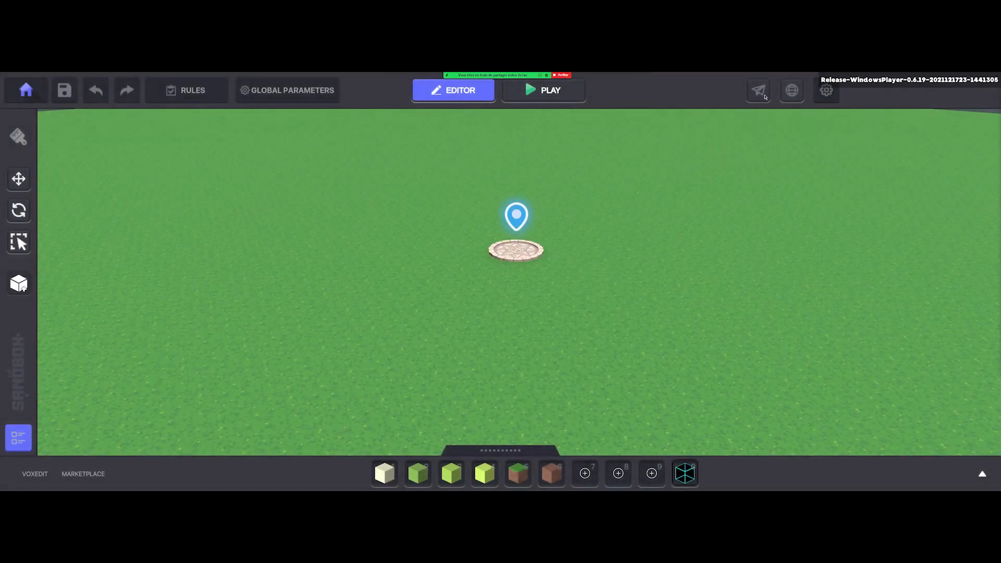
Pick Grass block 1 and preview its placement on the terrain around the spawn point
middle_drag(250, 257, 480, 200)
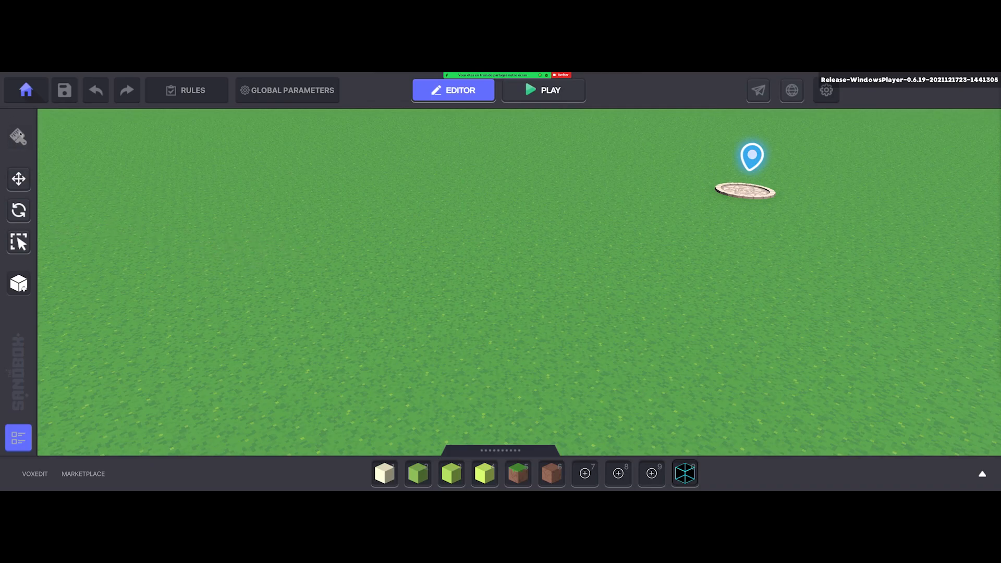
click(418, 473)
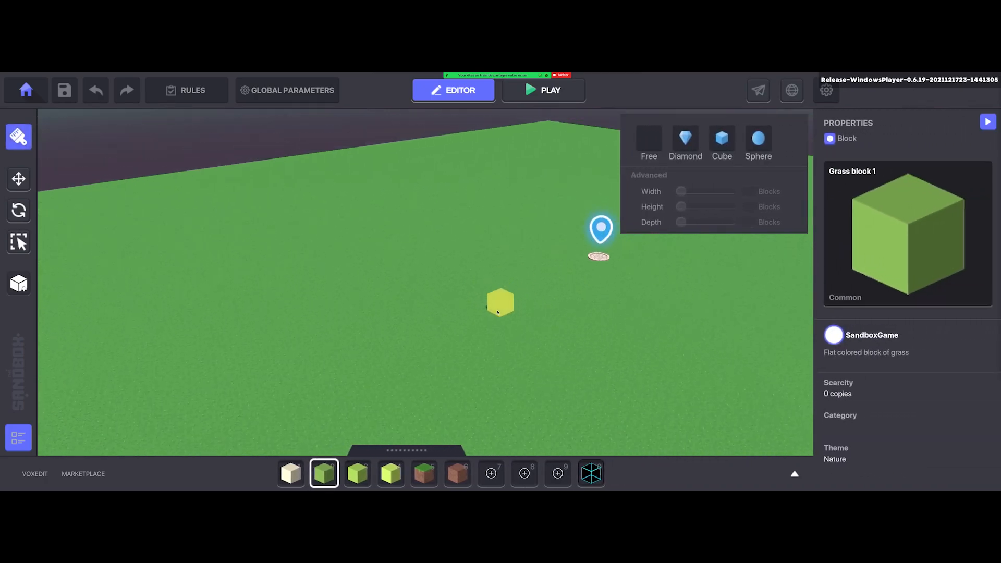
middle_drag(512, 338, 513, 316)
mouse_move(392, 328)
middle_down()
mouse_move(376, 302)
mouse_move(340, 280)
middle_up()
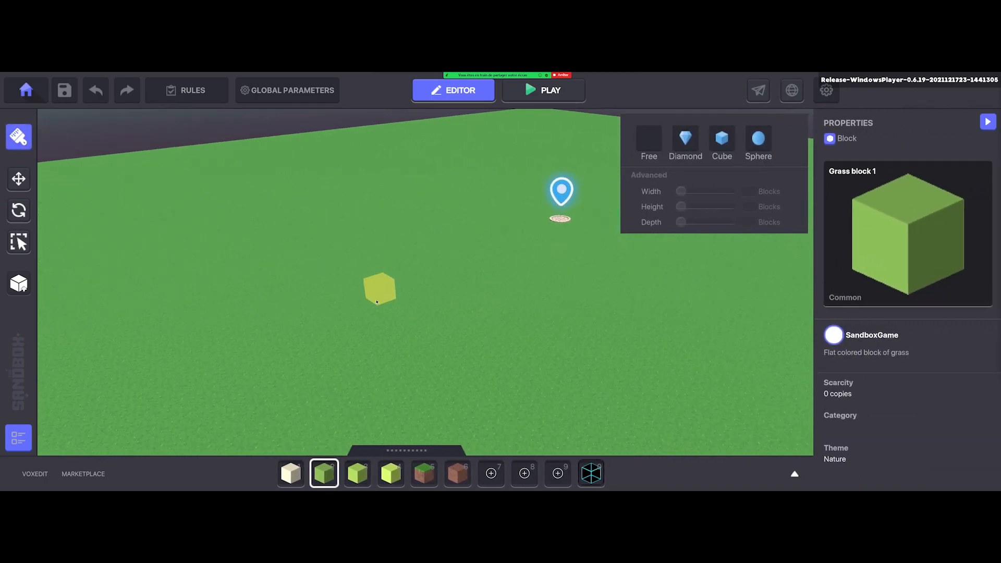
right_drag(350, 285, 375, 299)
scroll(375, 298, down, 2)
mouse_move(376, 287)
middle_down()
mouse_move(409, 358)
mouse_move(378, 317)
middle_up()
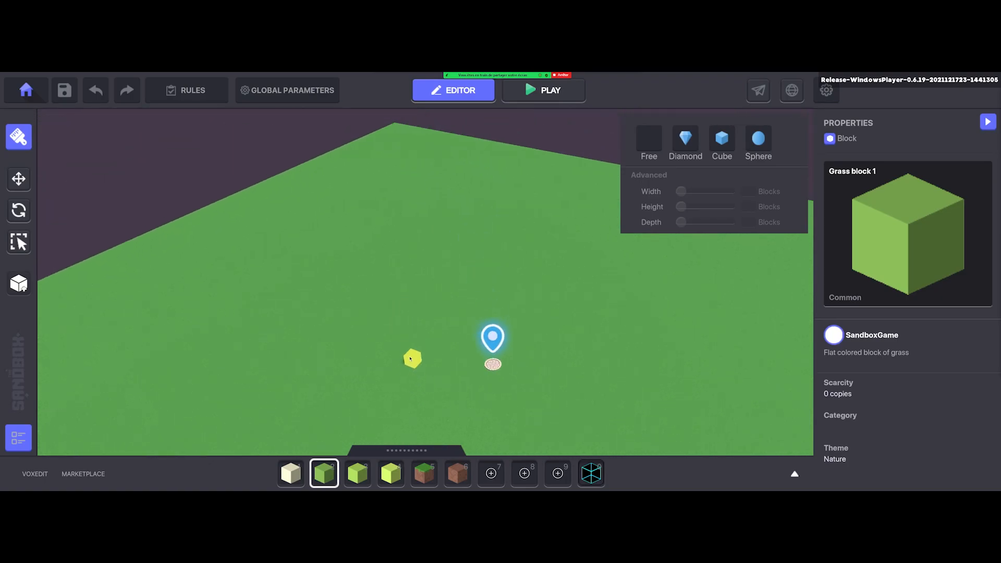
scroll(410, 358, down, 2)
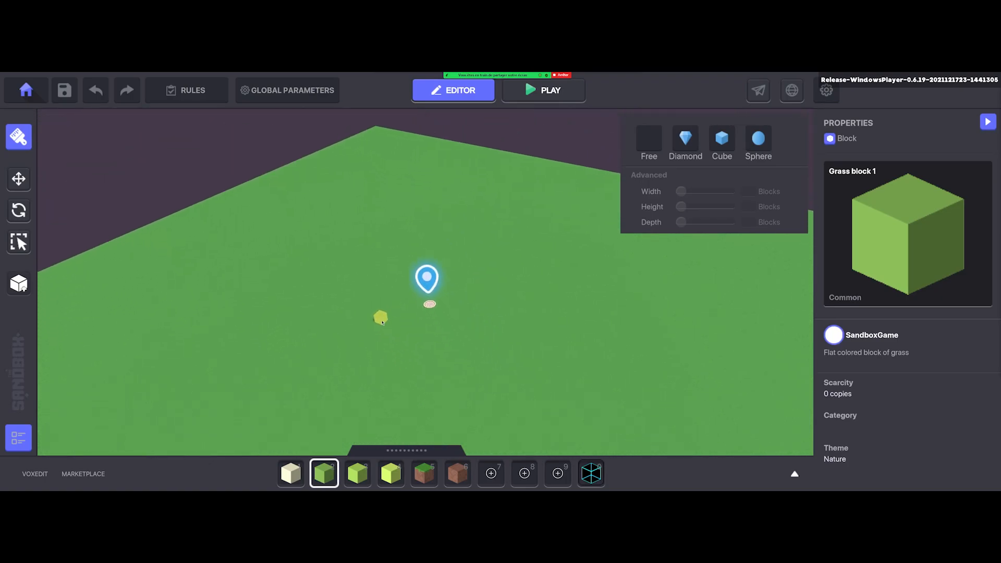
Cover a large square of the grass terrain, from its far corner to just past the spawn point, with White block 1
click(293, 476)
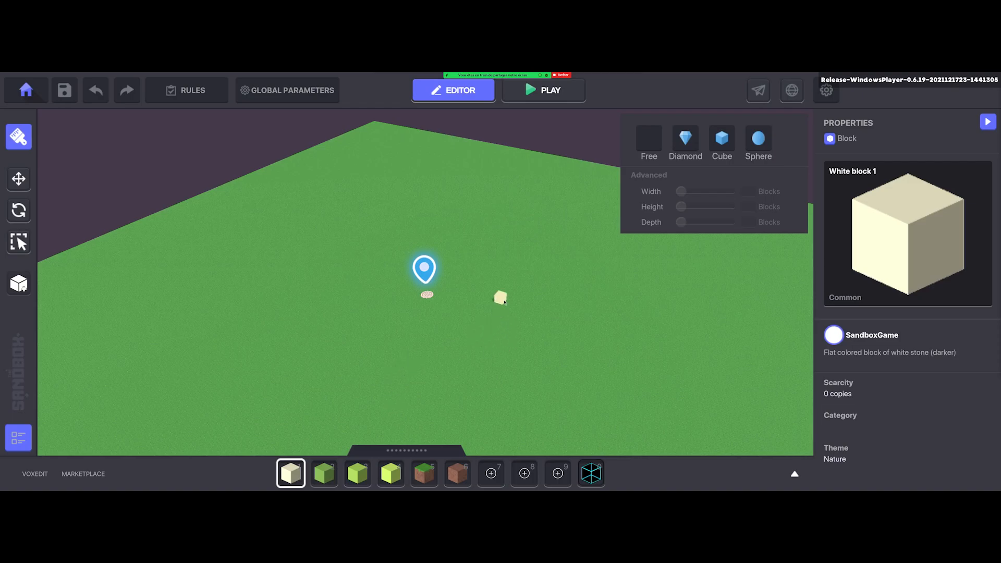
mouse_move(447, 223)
middle_down()
mouse_move(424, 218)
mouse_move(436, 163)
middle_up()
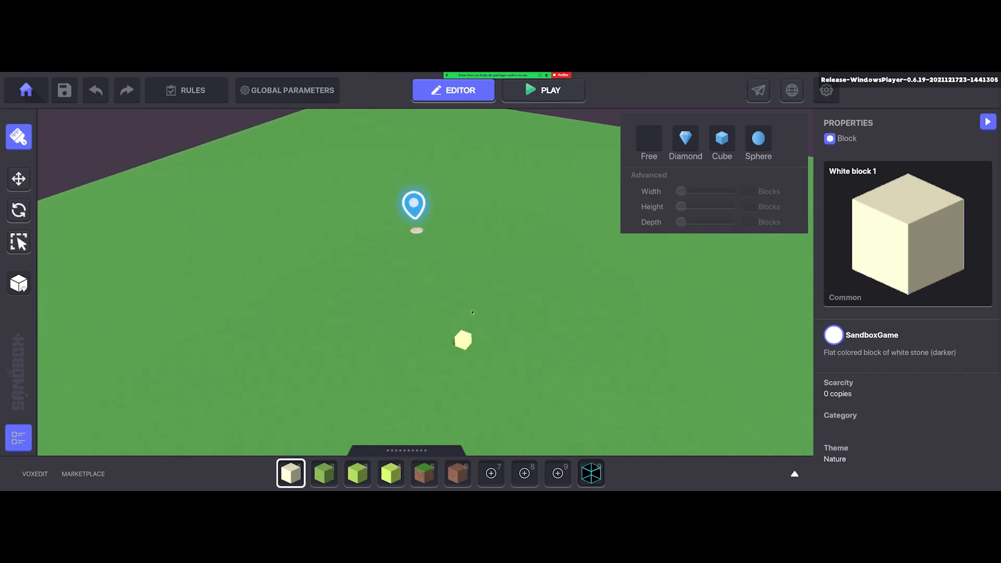
middle_drag(449, 243, 446, 292)
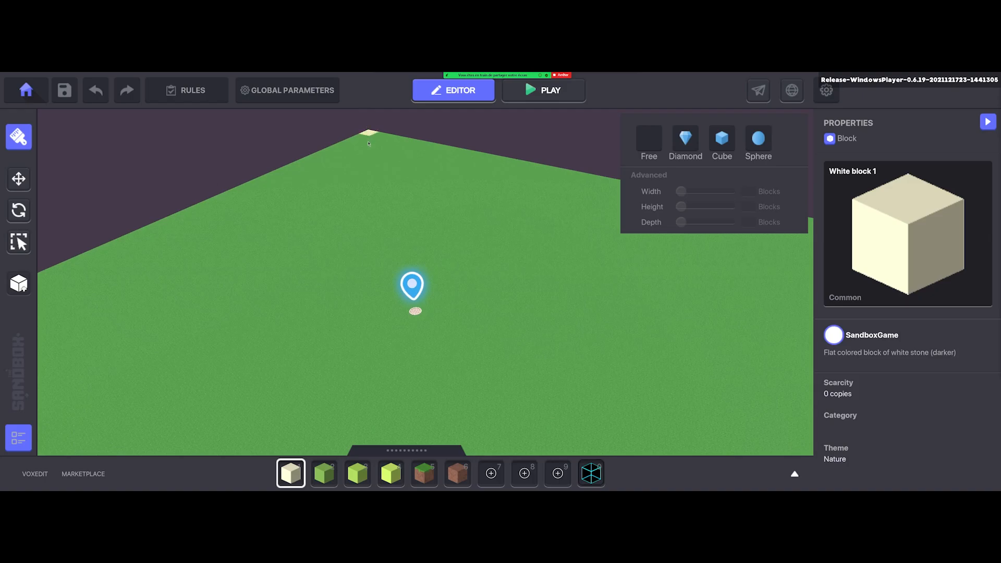
drag(368, 144, 432, 425)
scroll(429, 345, down, 2)
middle_drag(424, 344, 382, 259)
scroll(443, 274, down, 3)
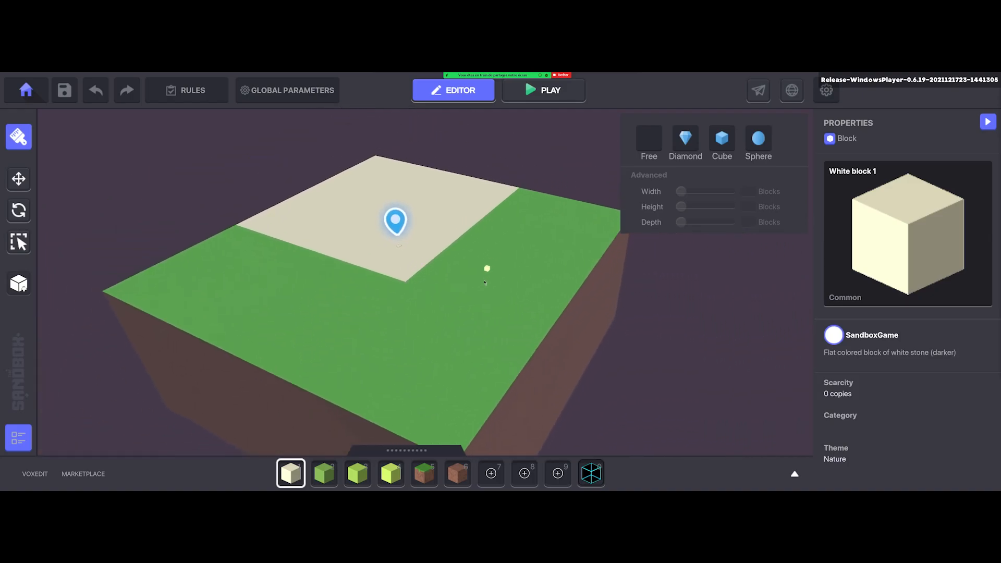
Cover the remaining grass terrain, out to all its edges, with White block 1
scroll(527, 198, up, 2)
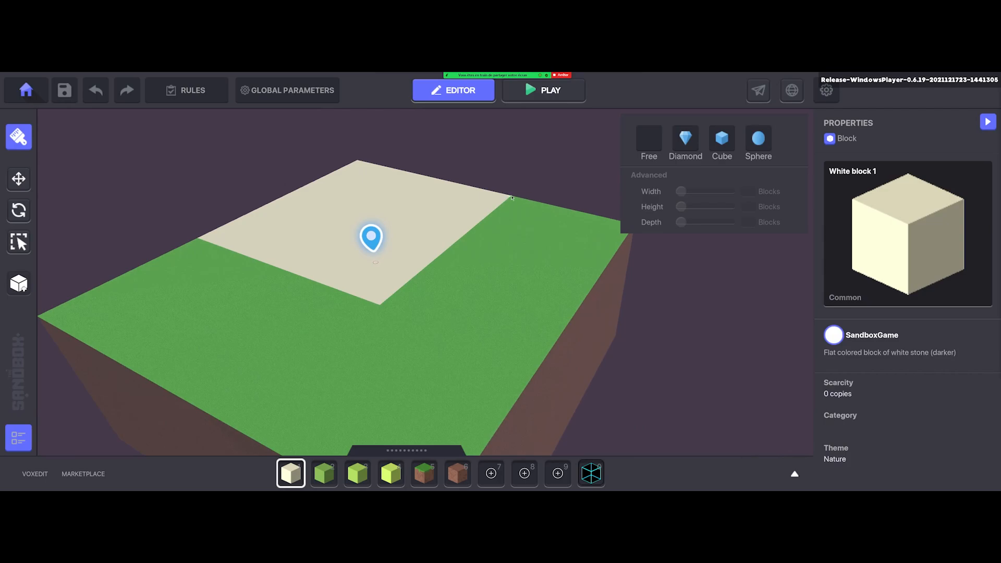
drag(512, 197, 488, 441)
scroll(396, 339, down, 1)
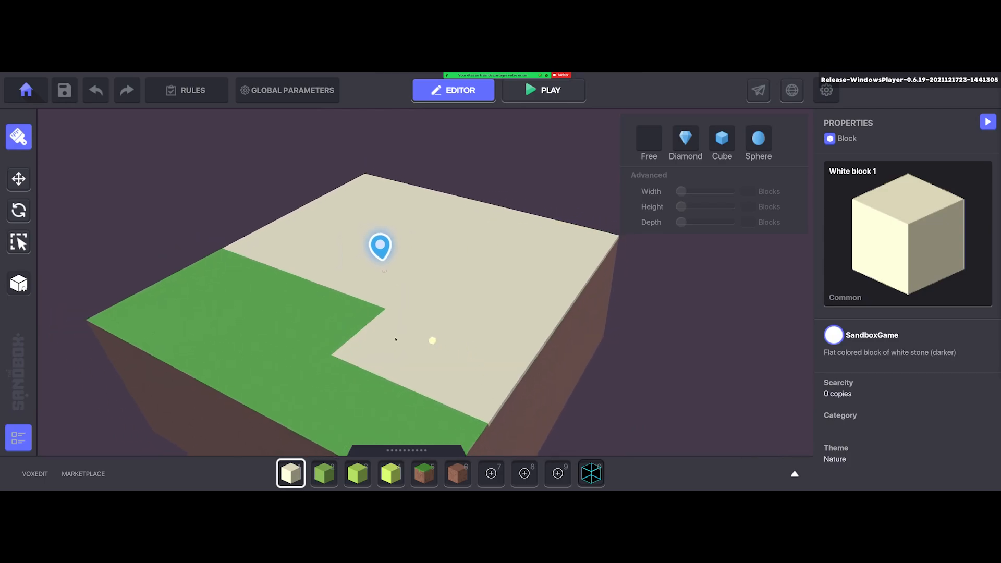
middle_drag(395, 339, 306, 185)
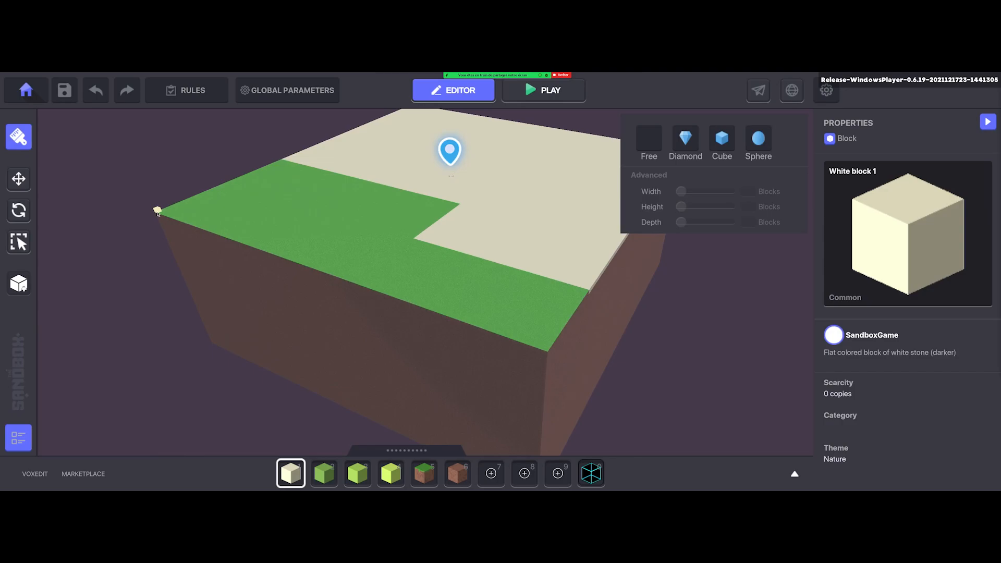
drag(158, 212, 604, 226)
middle_drag(452, 216, 407, 287)
scroll(407, 286, up, 4)
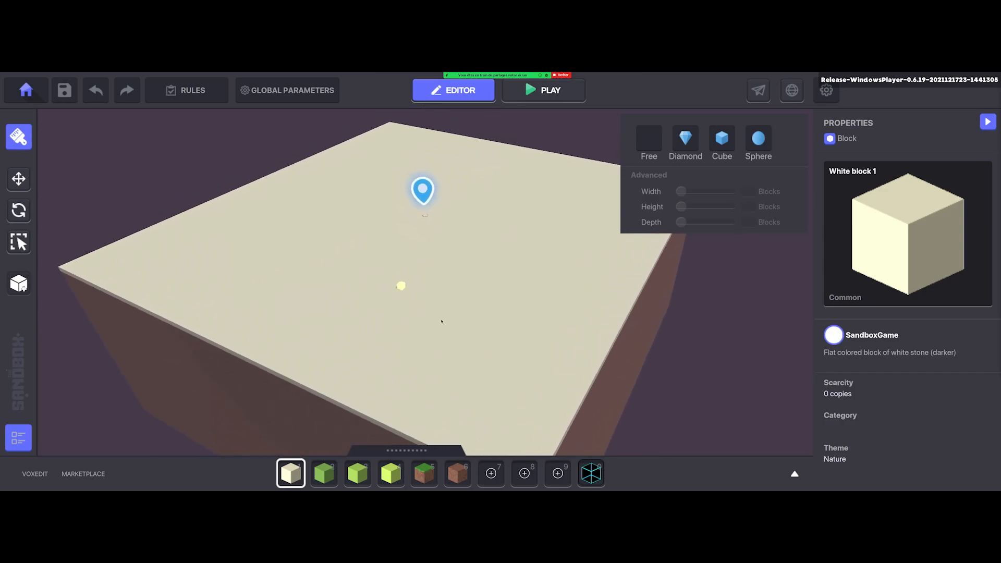
Place a single Grass 01 block on the white ground near the spawn point and examine it up close
scroll(424, 233, up, 2)
middle_drag(423, 319, 390, 377)
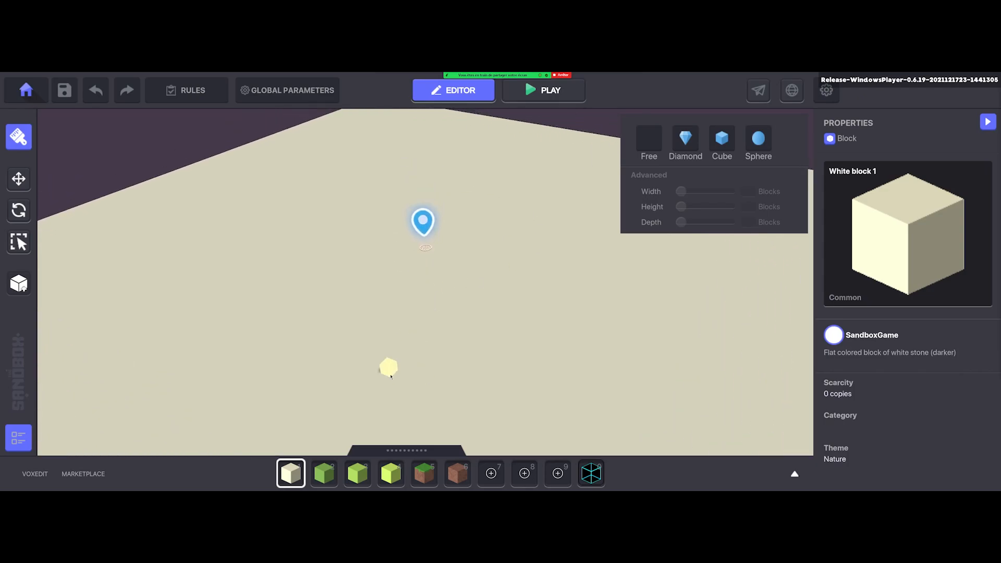
click(424, 473)
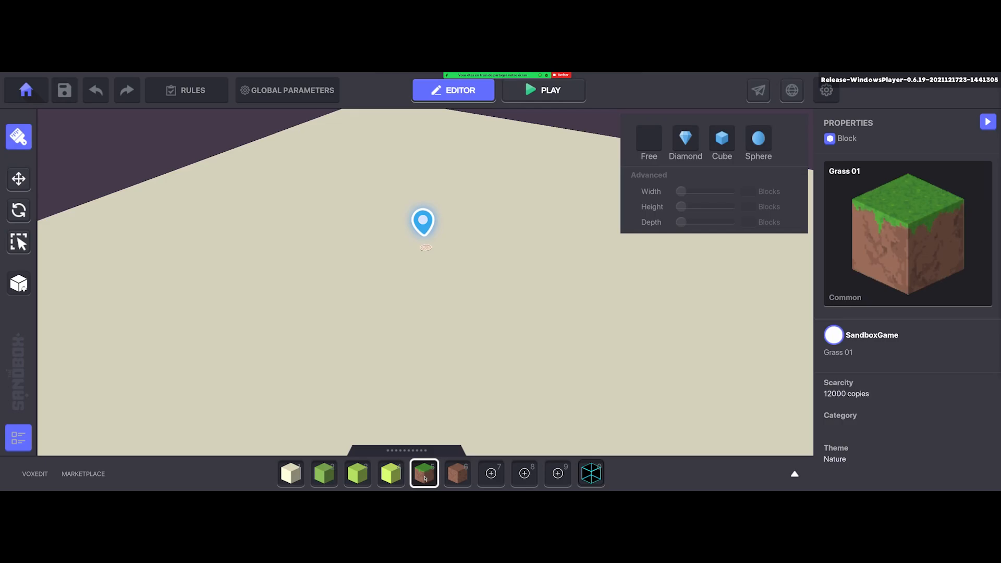
scroll(397, 331, up, 2)
click(400, 327)
scroll(400, 327, up, 4)
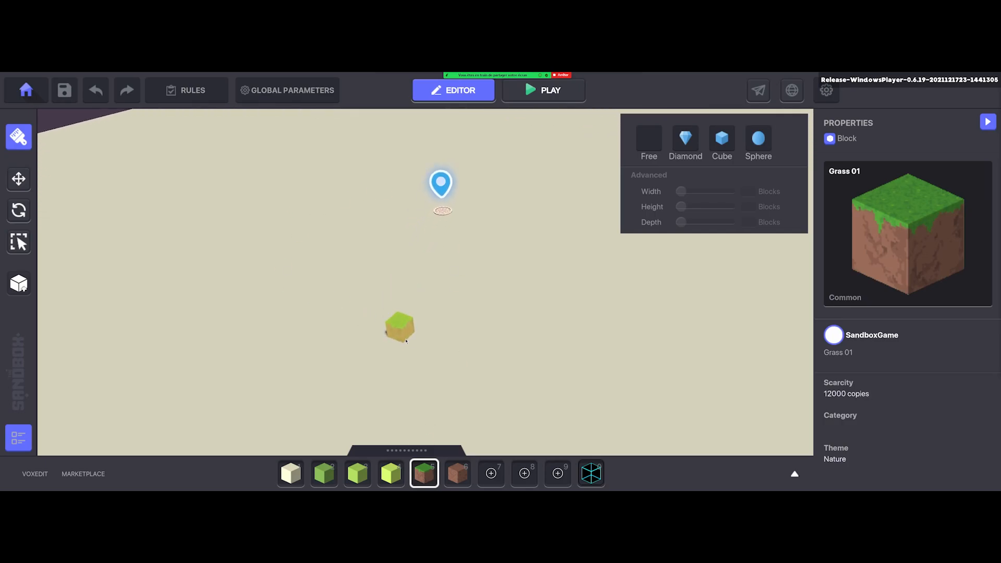
scroll(442, 318, up, 3)
middle_drag(391, 345, 412, 297)
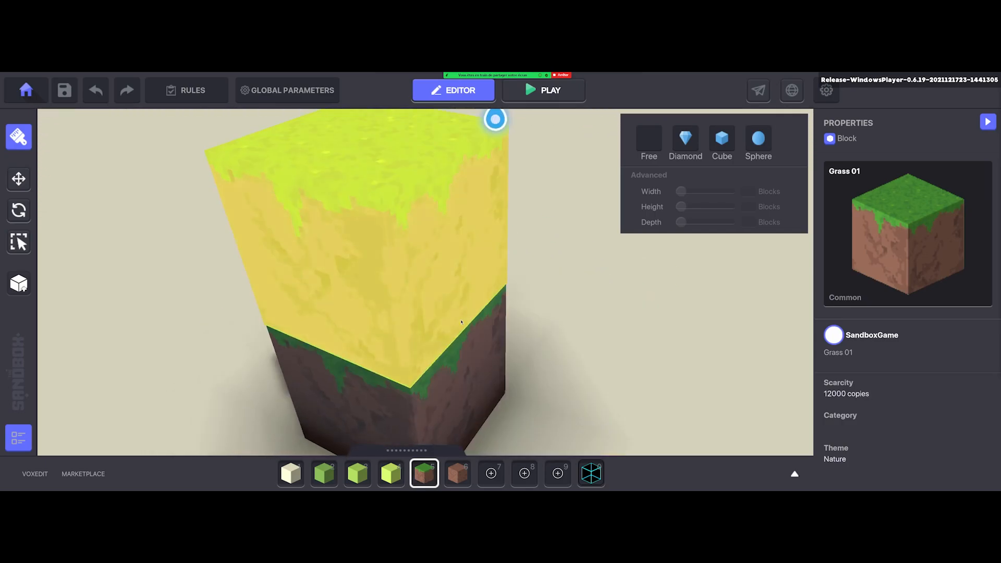
scroll(417, 299, down, 2)
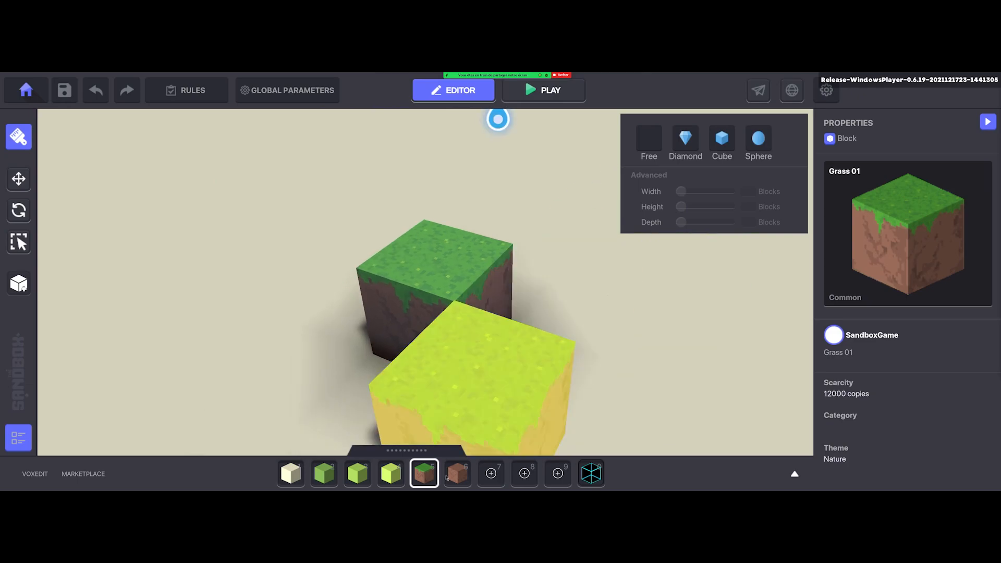
Pick Grass block 1 and try laying patches of it on the white ground beside the spawn point
click(324, 473)
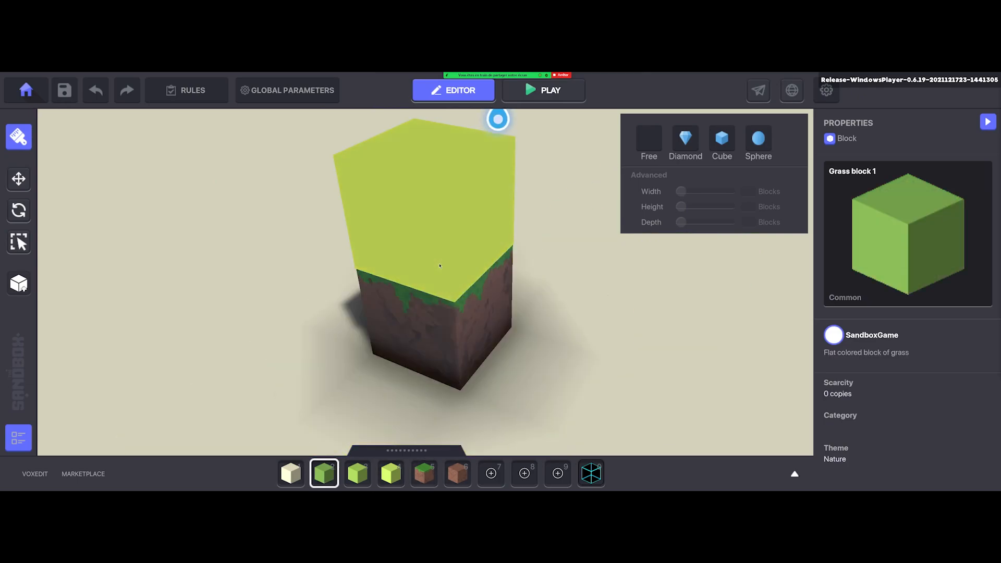
scroll(440, 266, down, 5)
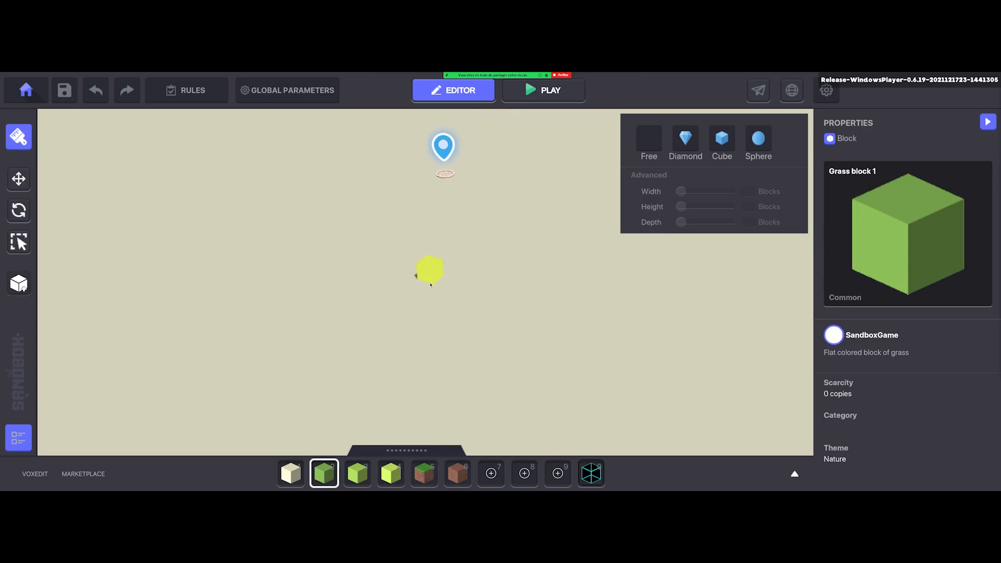
scroll(442, 293, up, 2)
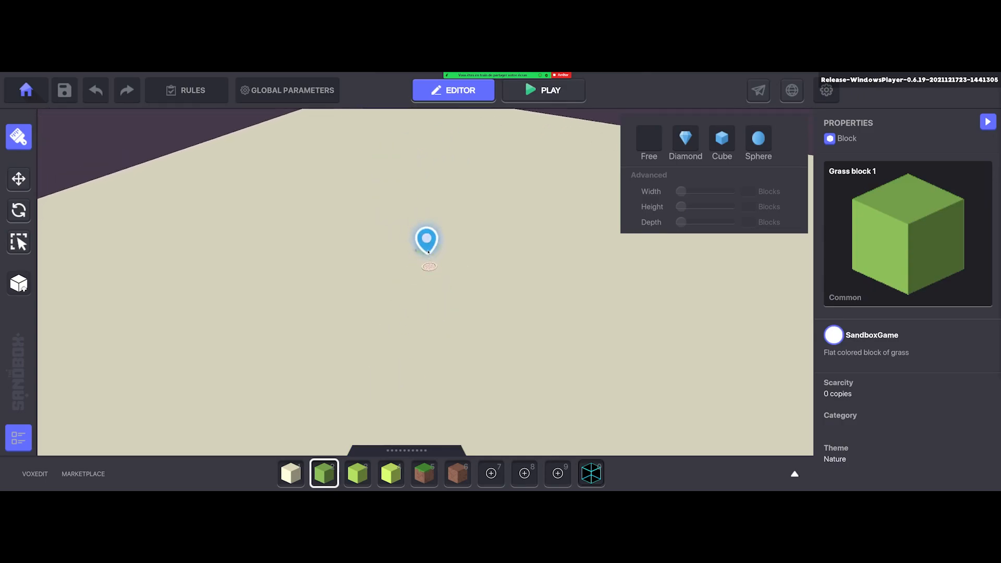
middle_drag(393, 260, 349, 223)
scroll(396, 255, down, 2)
middle_drag(412, 263, 366, 290)
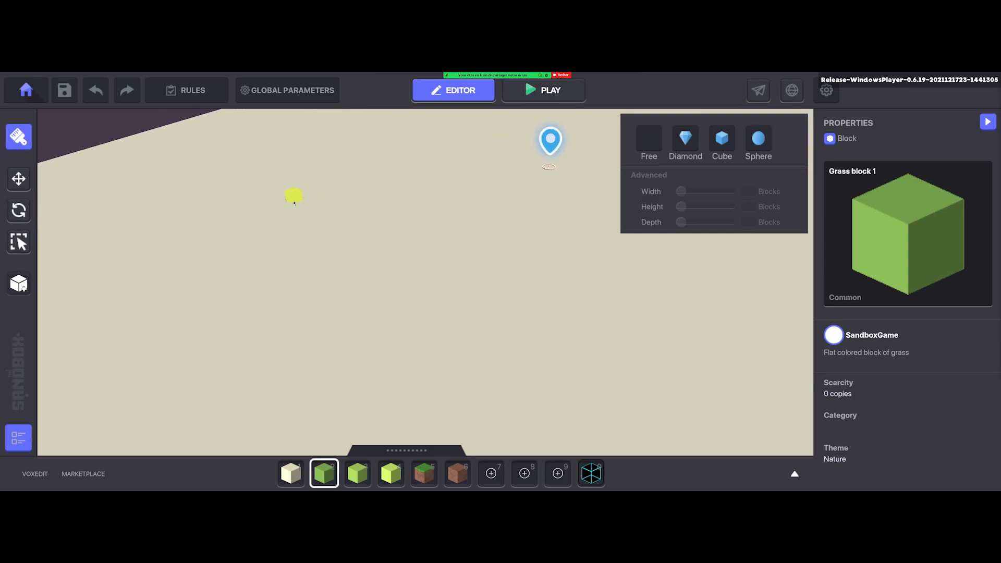
drag(284, 213, 329, 322)
middle_drag(593, 273, 405, 248)
drag(347, 240, 418, 346)
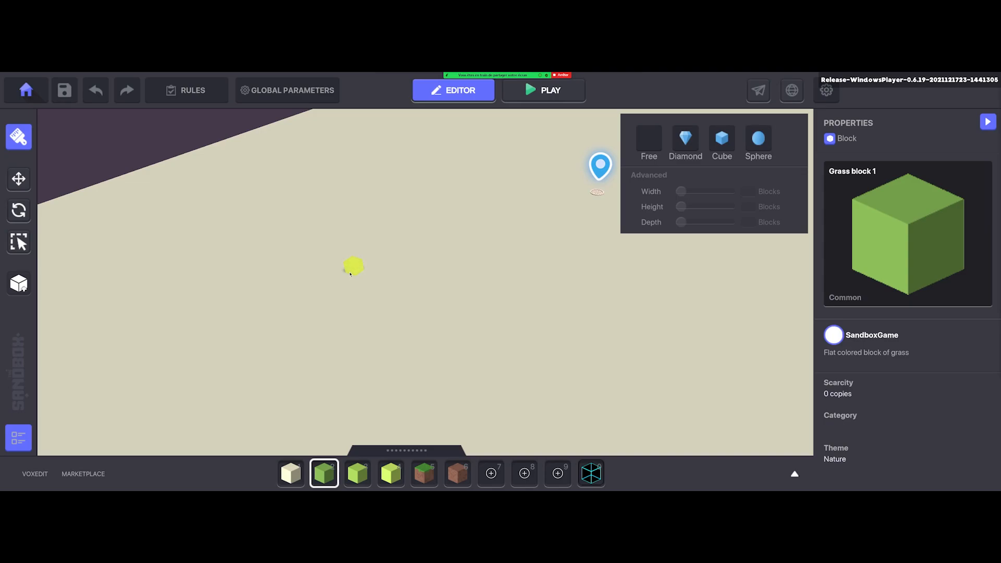
Raise a vertical column of Grass block 1 on the white ground, then remove it
mouse_move(348, 252)
mouse_down()
mouse_move(328, 126)
mouse_move(342, 224)
mouse_move(338, 157)
mouse_up()
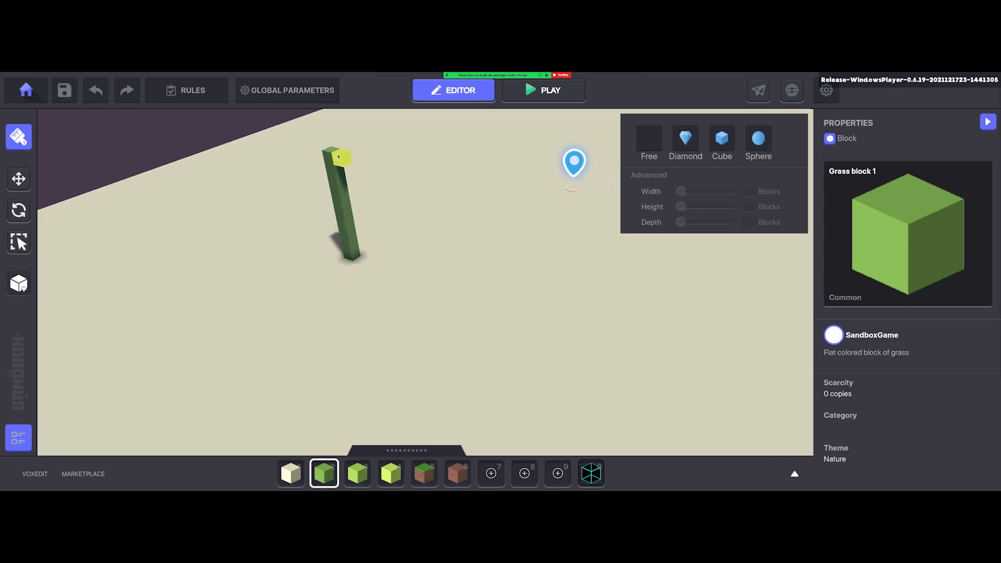
drag(333, 156, 468, 412)
scroll(467, 411, down, 2)
right_drag(467, 347, 413, 347)
drag(409, 208, 403, 345)
middle_drag(422, 282, 437, 237)
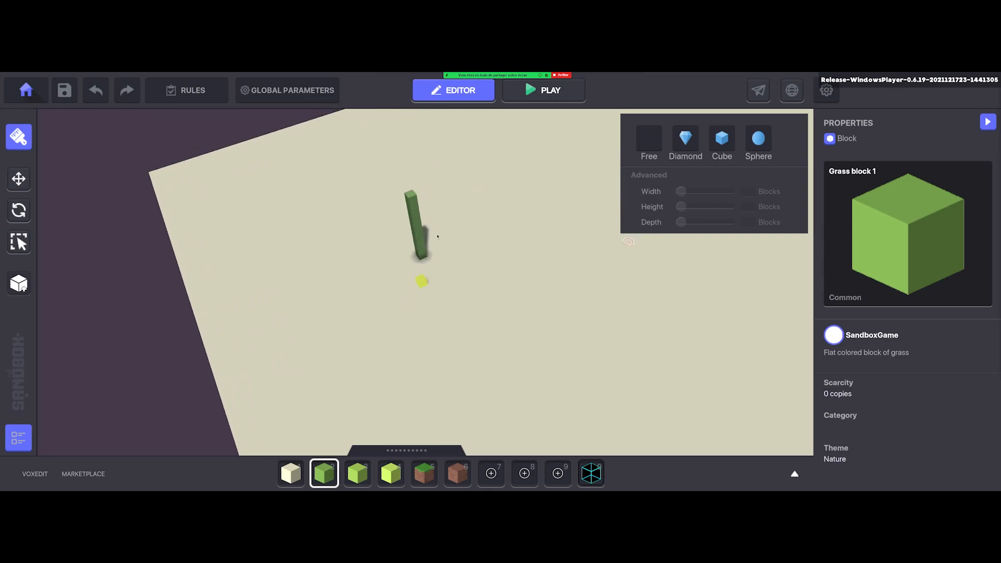
drag(412, 201, 420, 253)
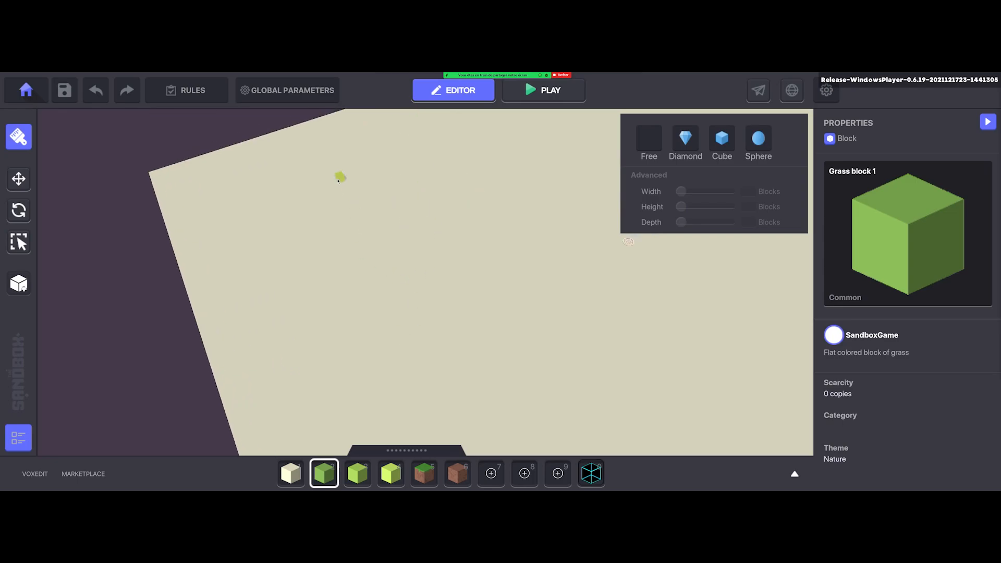
Build a large solid volume of Grass block 1 over the white ground, then undo it
drag(309, 220, 577, 288)
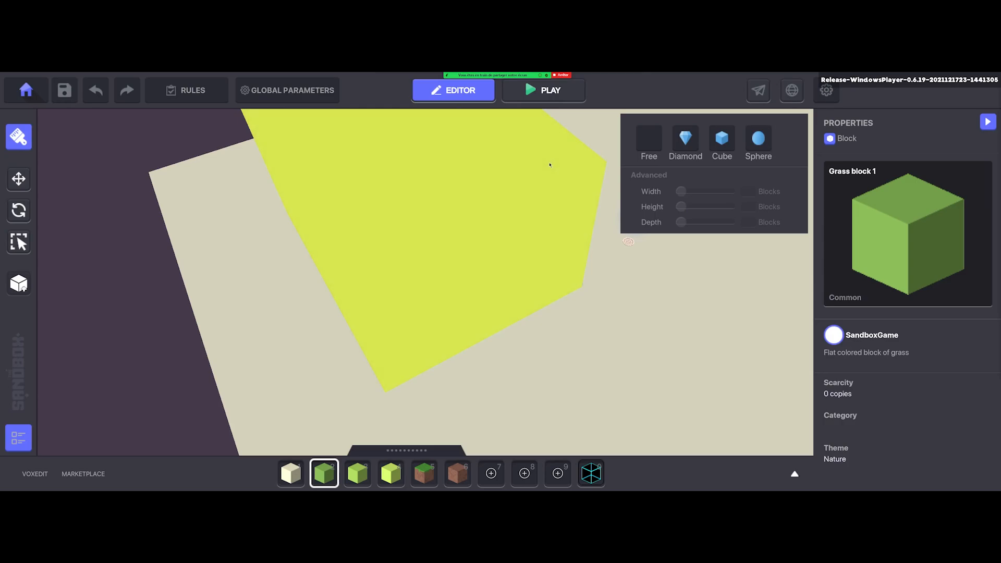
click(549, 165)
scroll(545, 201, down, 3)
right_drag(560, 261, 403, 184)
drag(397, 170, 380, 405)
key(ctrl+z)
Lay a large flat square of Grass block 1 around the spawn point and extend it along its near edge
scroll(470, 308, up, 5)
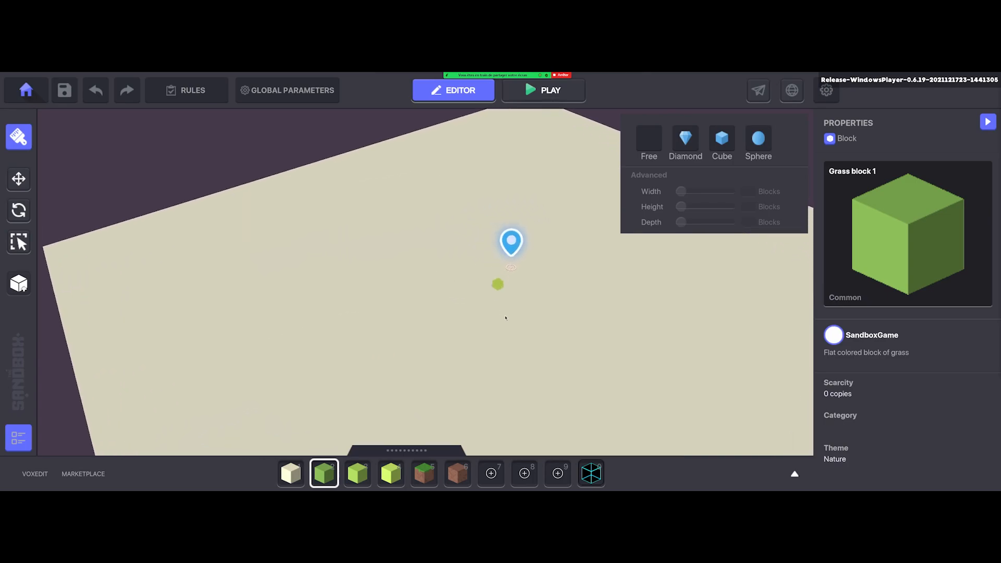
scroll(501, 309, up, 1)
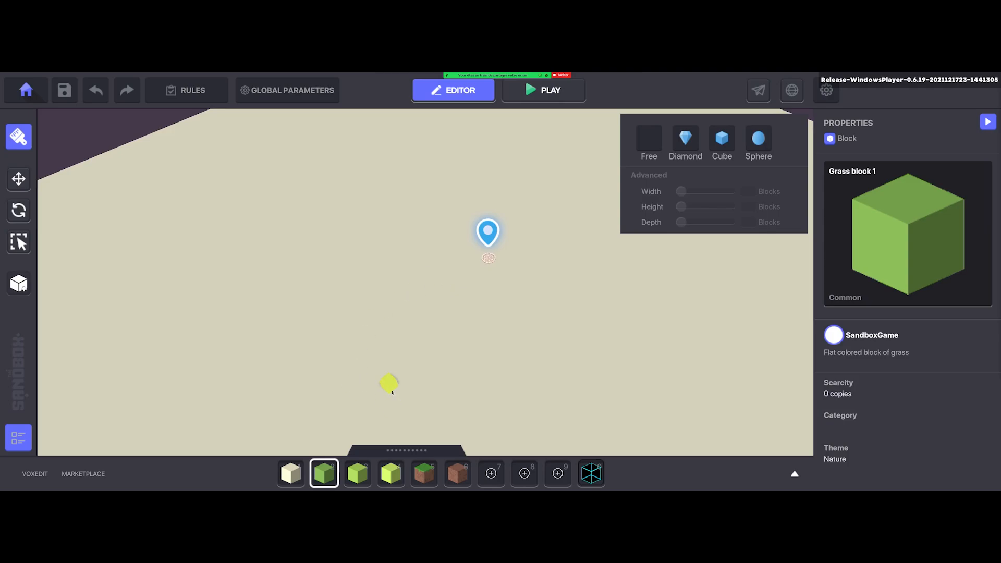
scroll(449, 341, down, 4)
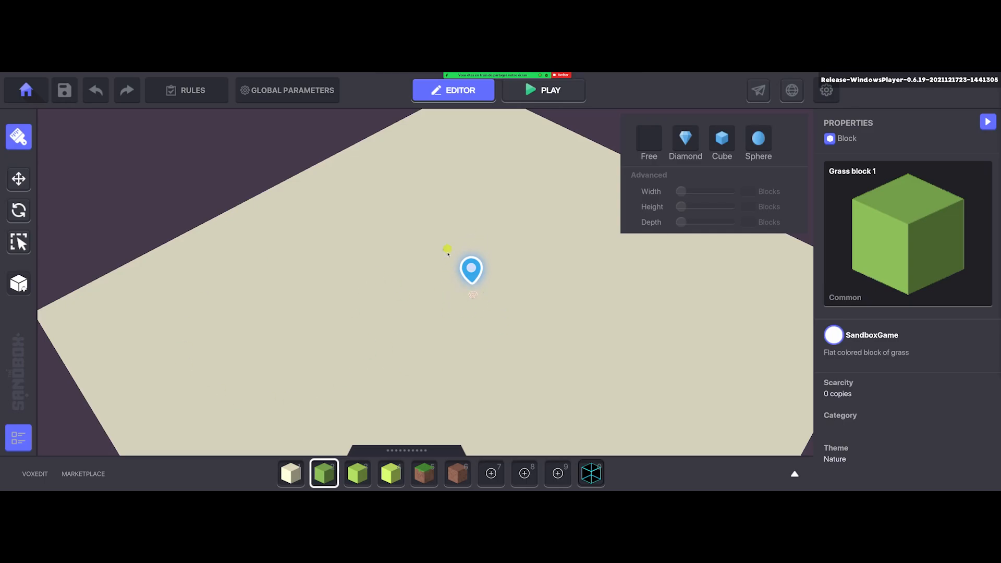
drag(395, 271, 599, 294)
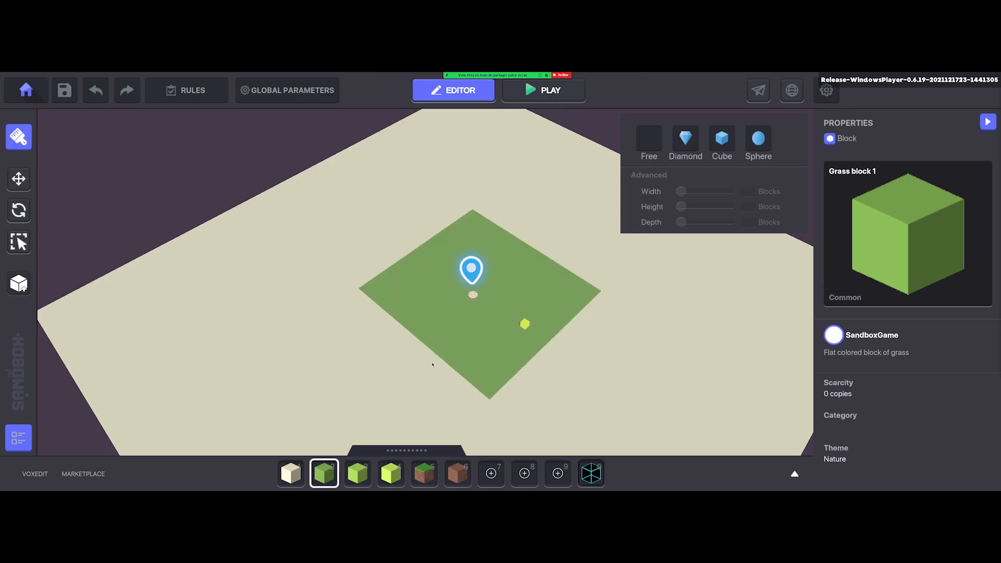
drag(358, 291, 483, 404)
scroll(515, 348, up, 5)
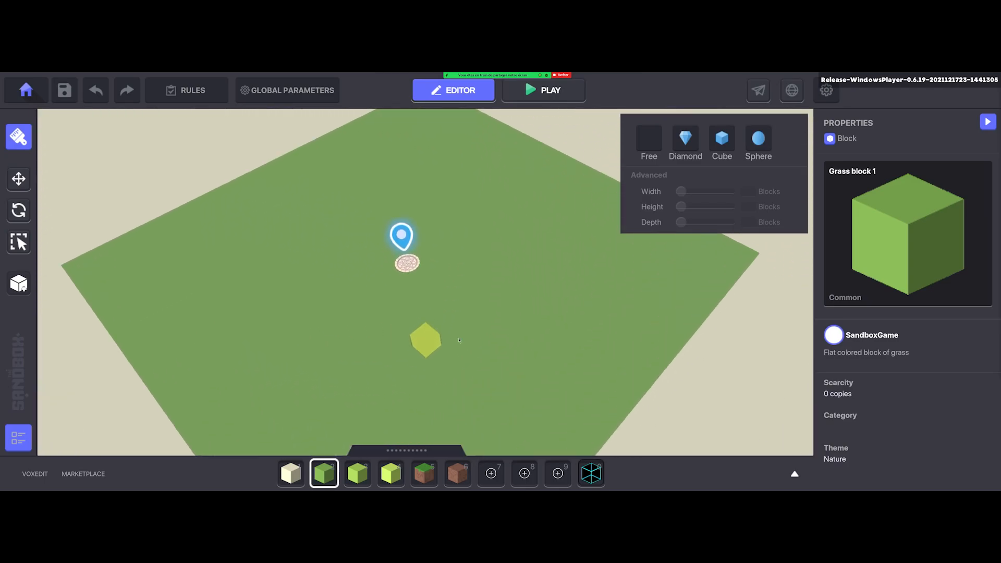
Lay a small square patch of Grass block 2 near the front-left edge of the green square
scroll(462, 349, down, 3)
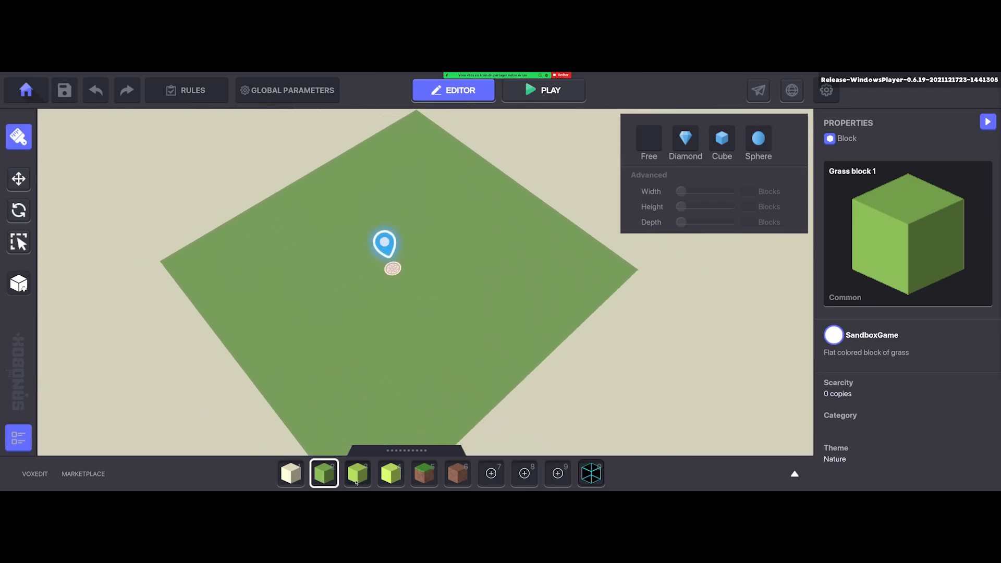
key(3)
scroll(407, 306, down, 2)
middle_drag(406, 307, 427, 285)
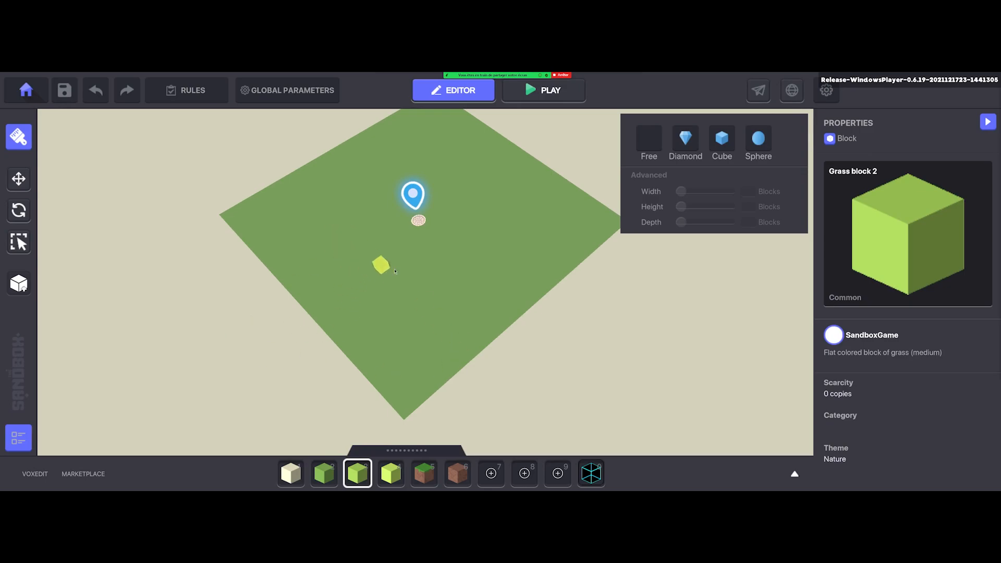
drag(335, 250, 336, 307)
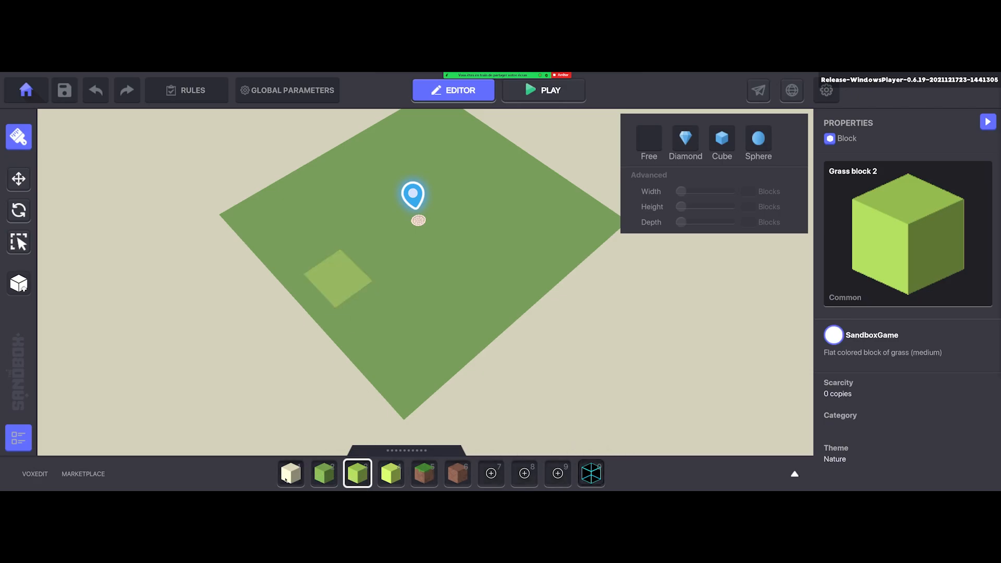
Lay three Grass block 2 patches along the far side of the green square, the largest near the far corner
key(w)
key(w)
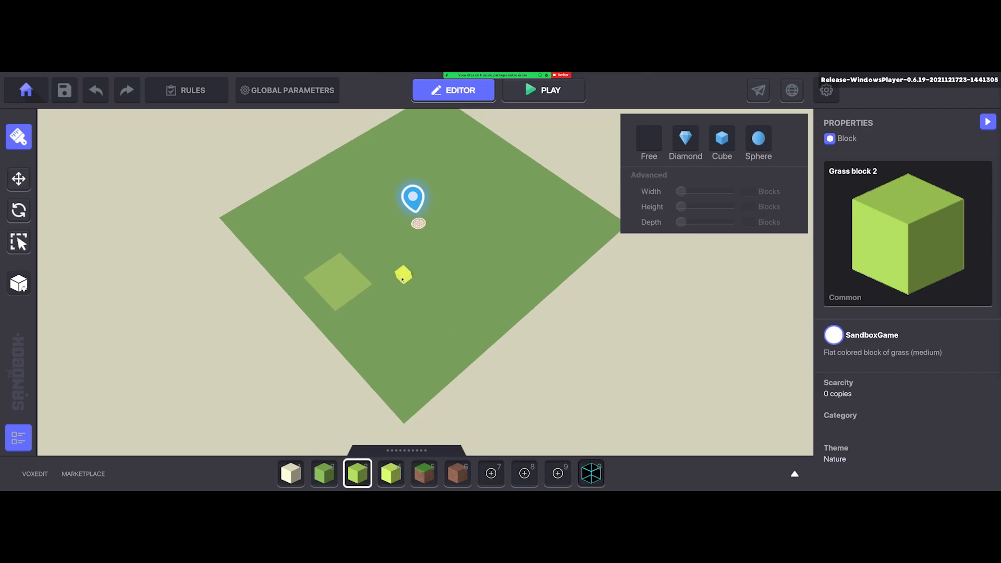
key(a)
key(a)
key(a)
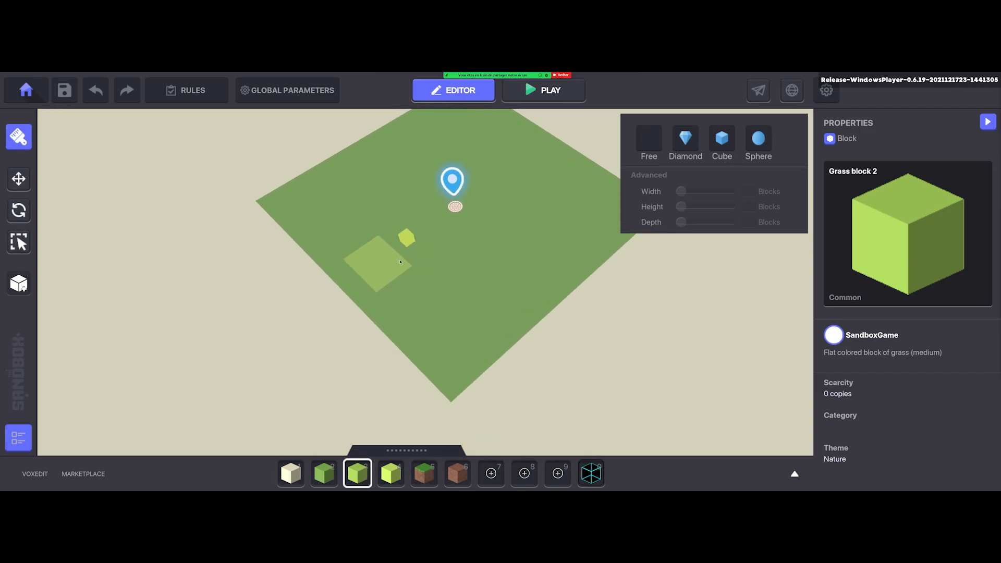
drag(306, 207, 349, 201)
drag(390, 151, 399, 201)
drag(457, 162, 554, 177)
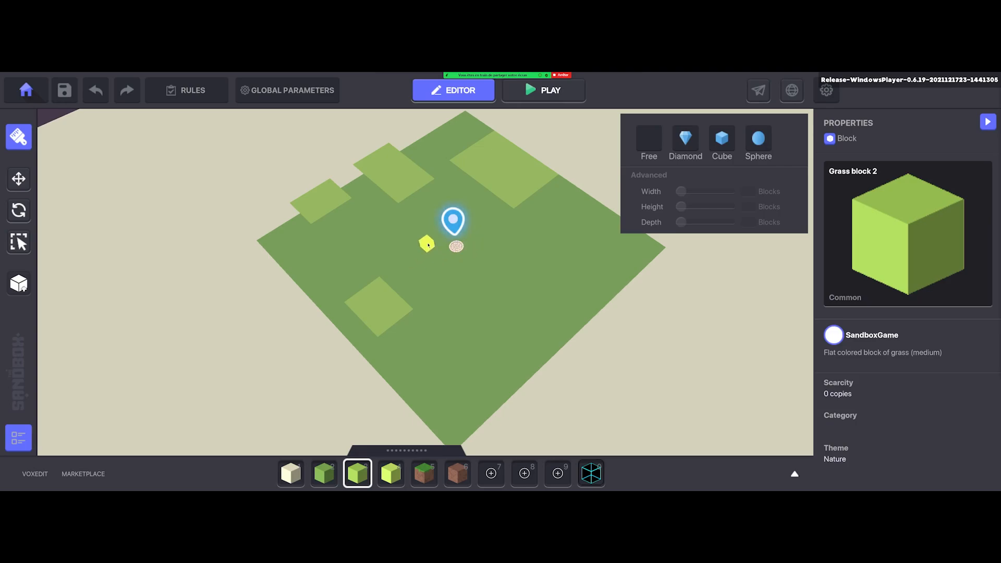
Add irregular Grass block 2 patches under the spawn point, beside it, and across the right half of the green square
drag(424, 244, 485, 250)
drag(466, 320, 499, 359)
drag(454, 267, 449, 287)
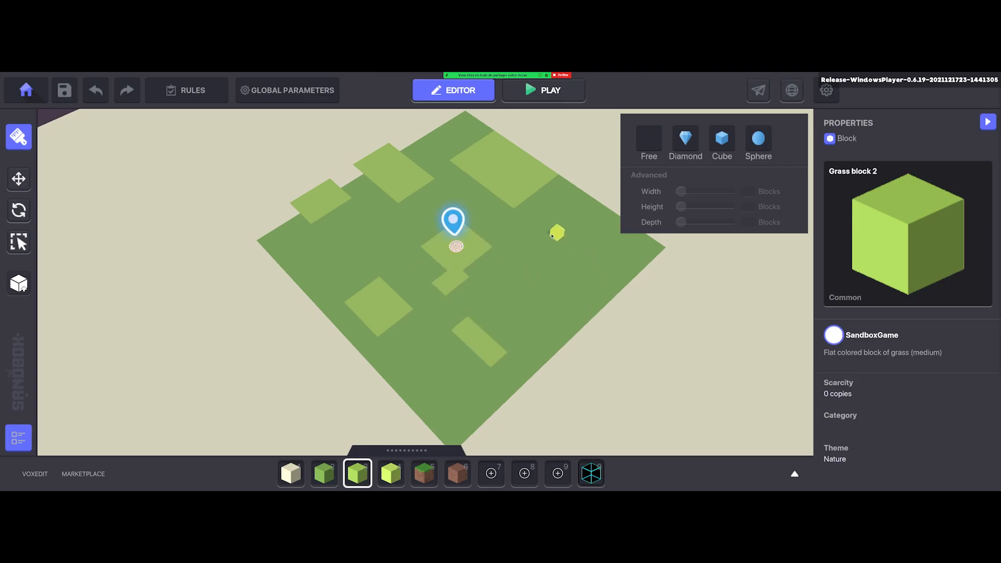
drag(535, 227, 587, 261)
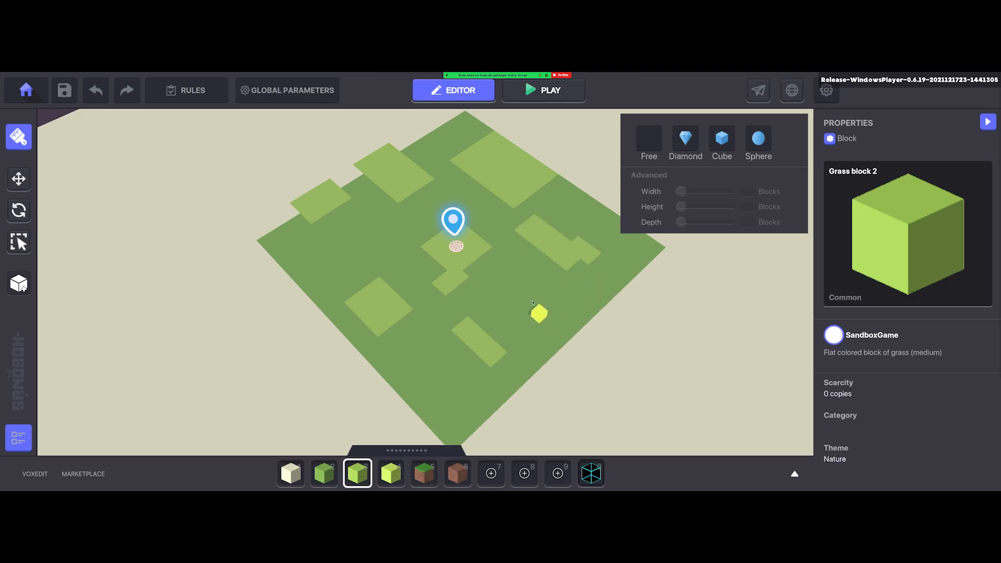
drag(522, 289, 562, 315)
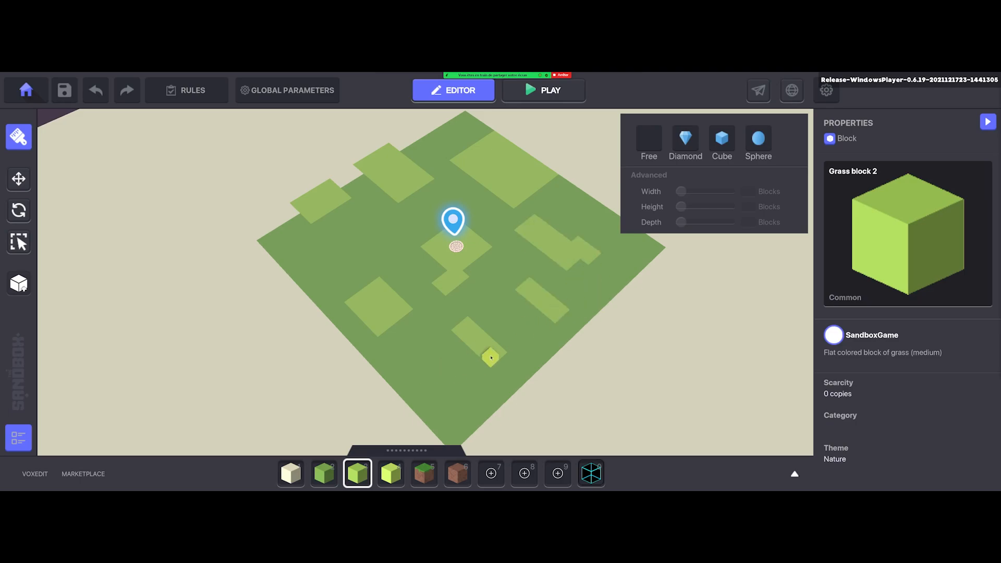
drag(486, 374, 481, 381)
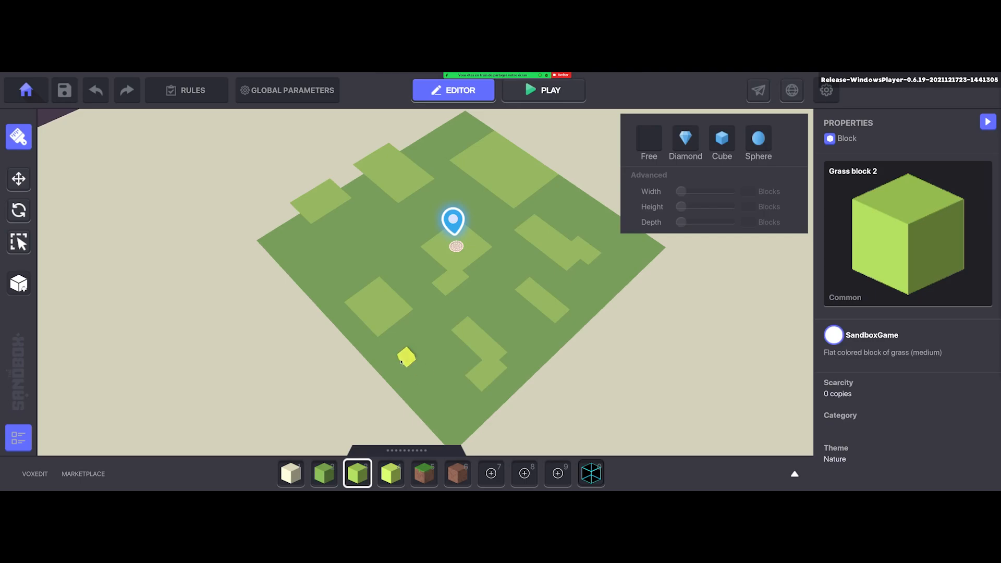
Lay a Grass block 2 patch near the front corner of the green square and extend it over the adjacent edge
drag(407, 355, 404, 404)
middle_drag(385, 371, 402, 336)
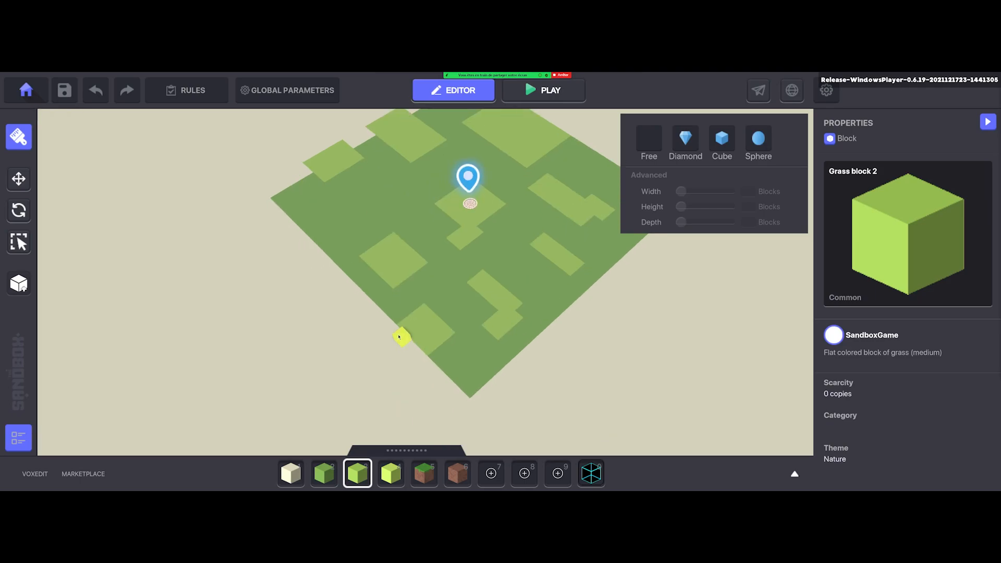
drag(399, 333, 420, 360)
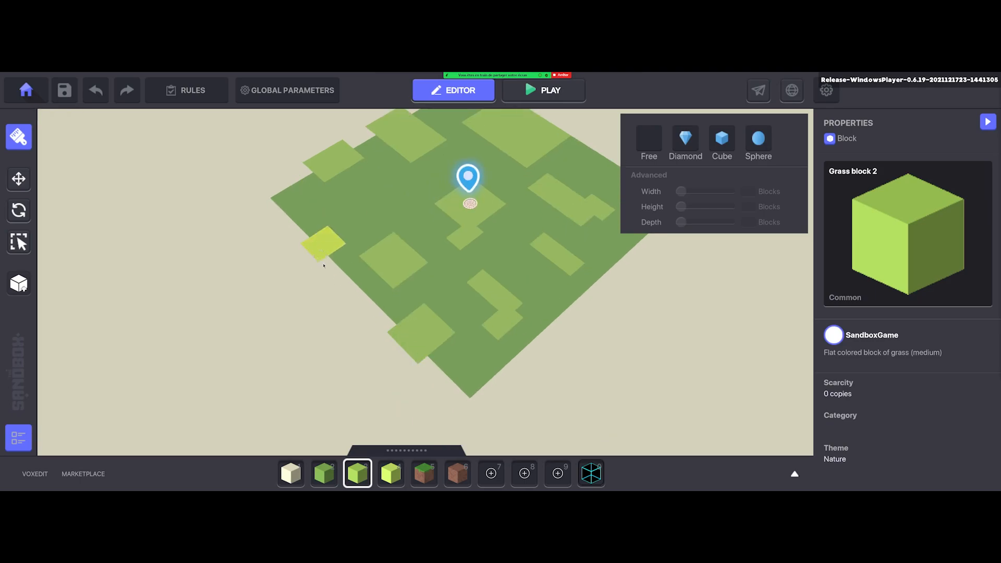
Lay one Grass block 2 patch over the green square's left edge and a larger one over its left corner
drag(323, 266, 323, 265)
drag(283, 201, 246, 201)
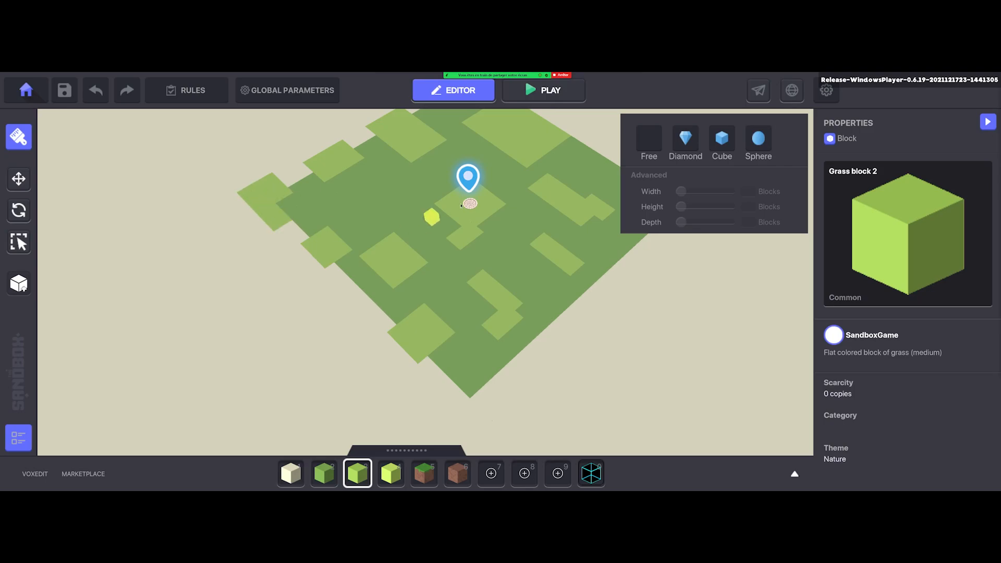
right_drag(346, 207, 396, 316)
middle_drag(397, 315, 427, 283)
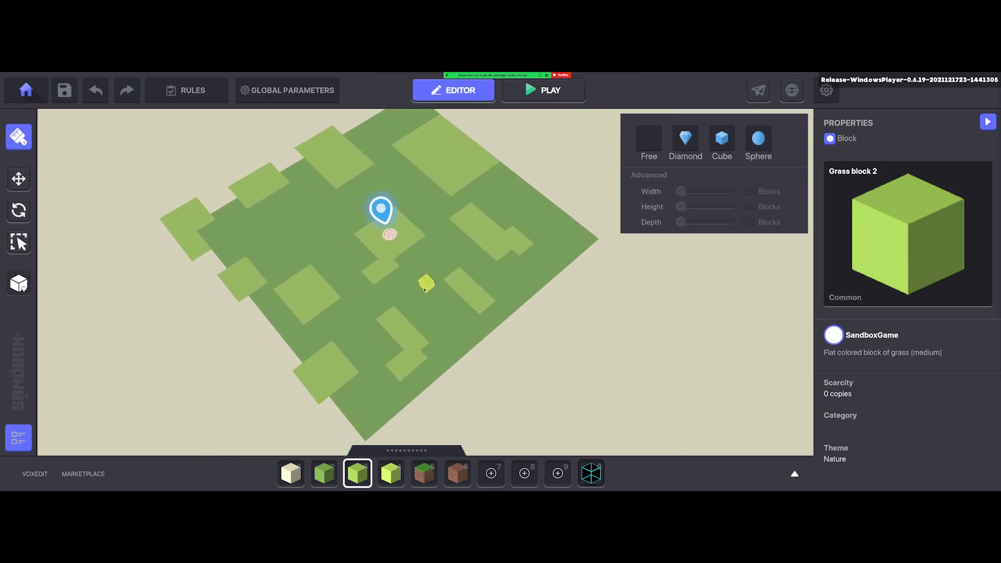
Add small Grass block 3 patches across the left half of the green square, most of them overlapping the rims of the Grass block 2 patches
click(392, 480)
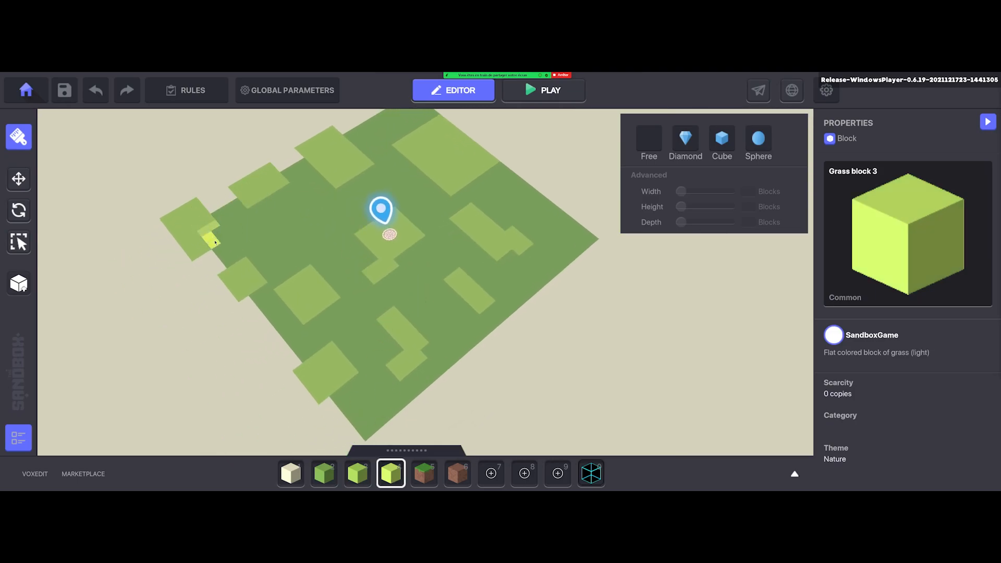
click(207, 251)
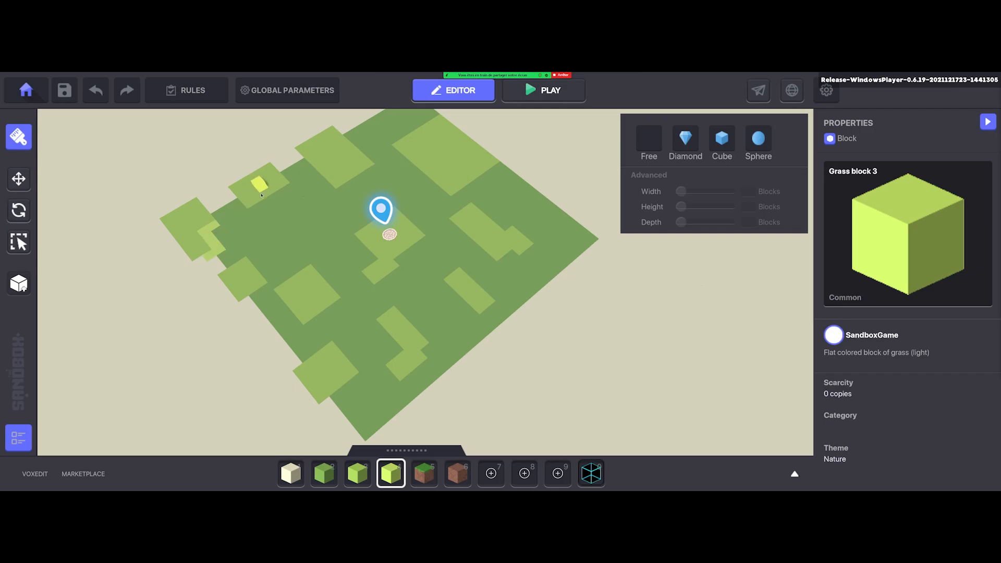
drag(298, 189, 267, 205)
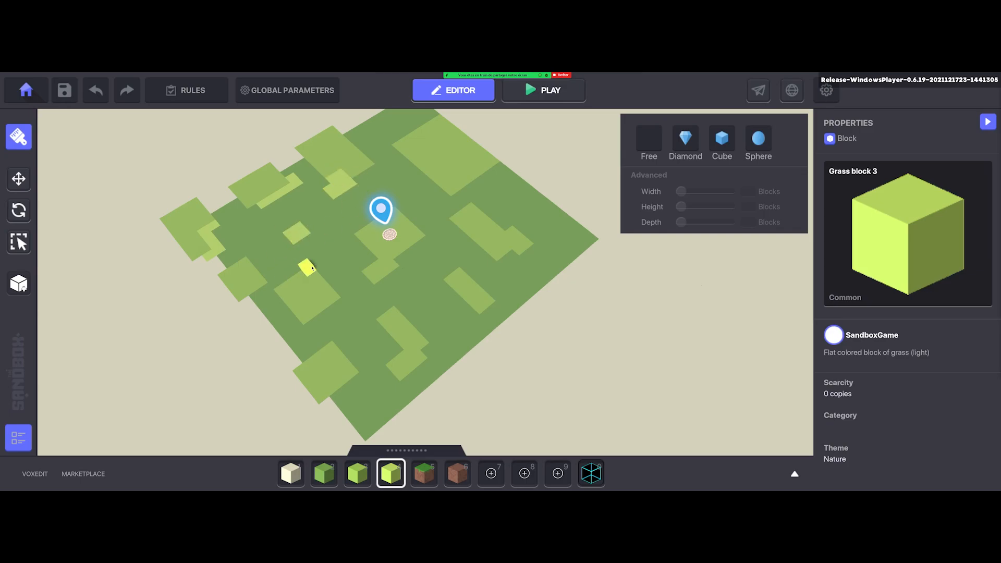
click(310, 269)
click(270, 291)
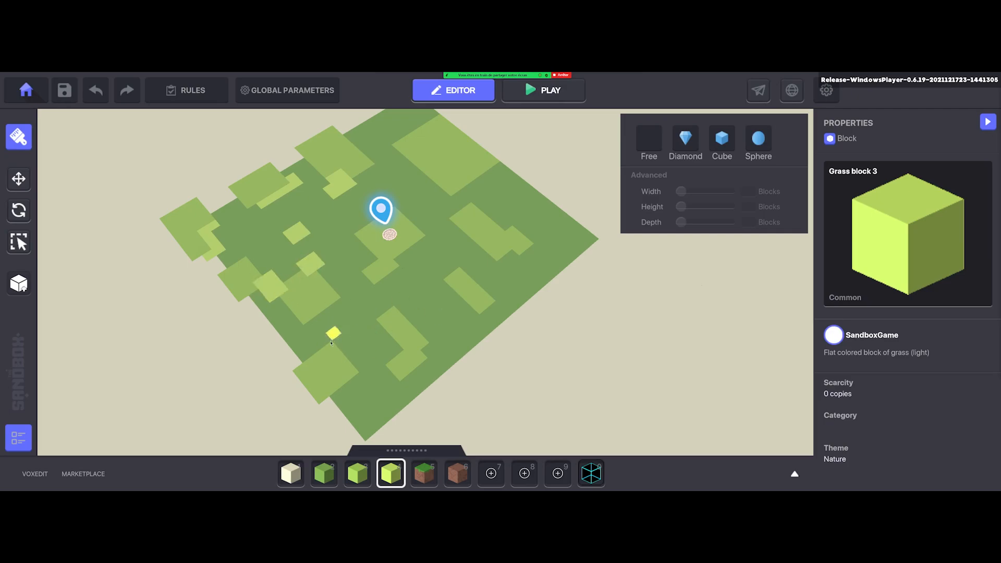
Add small Grass block 3 accents to the Grass block 2 patches near the front corner, the front centre and the right half
click(333, 344)
click(399, 384)
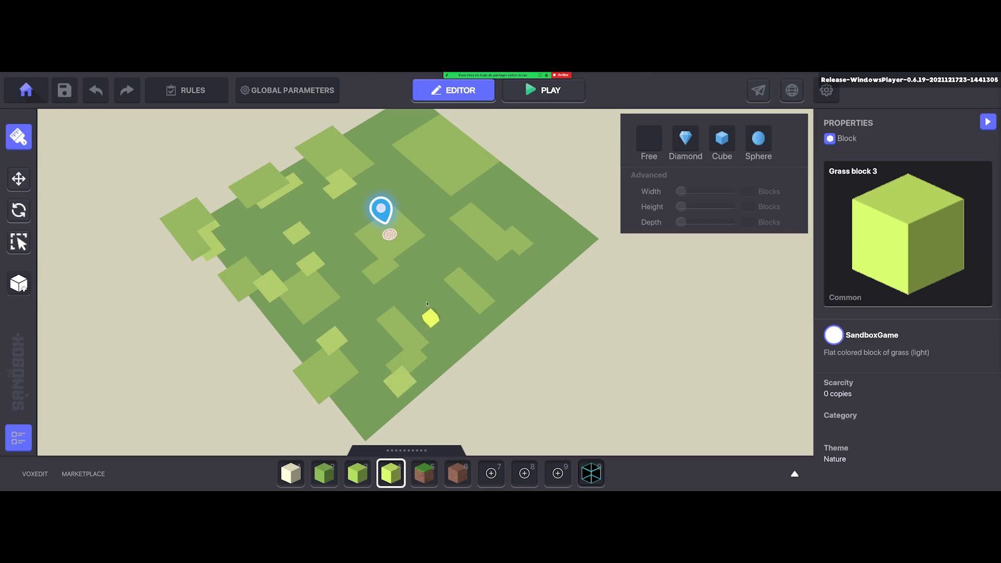
click(392, 307)
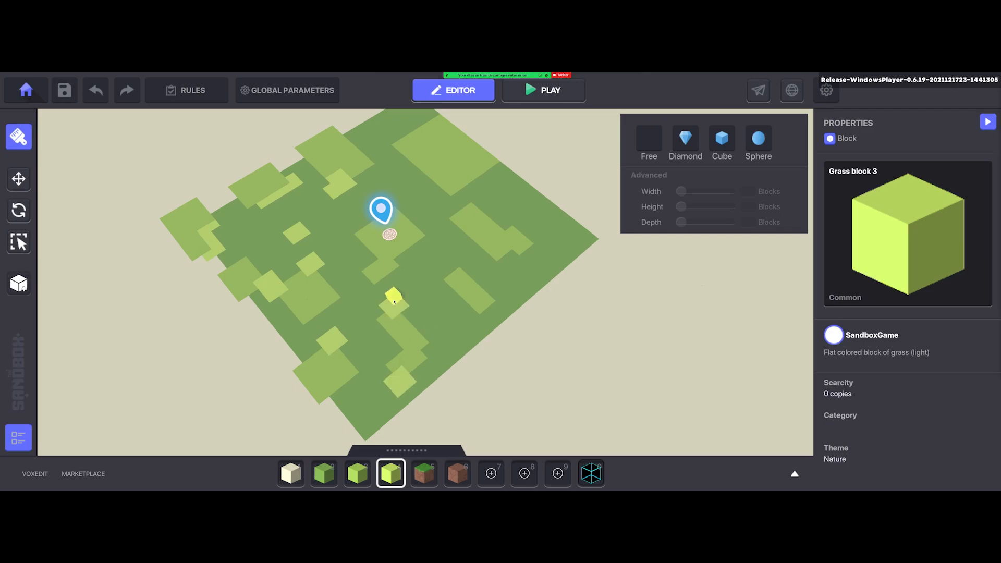
click(470, 234)
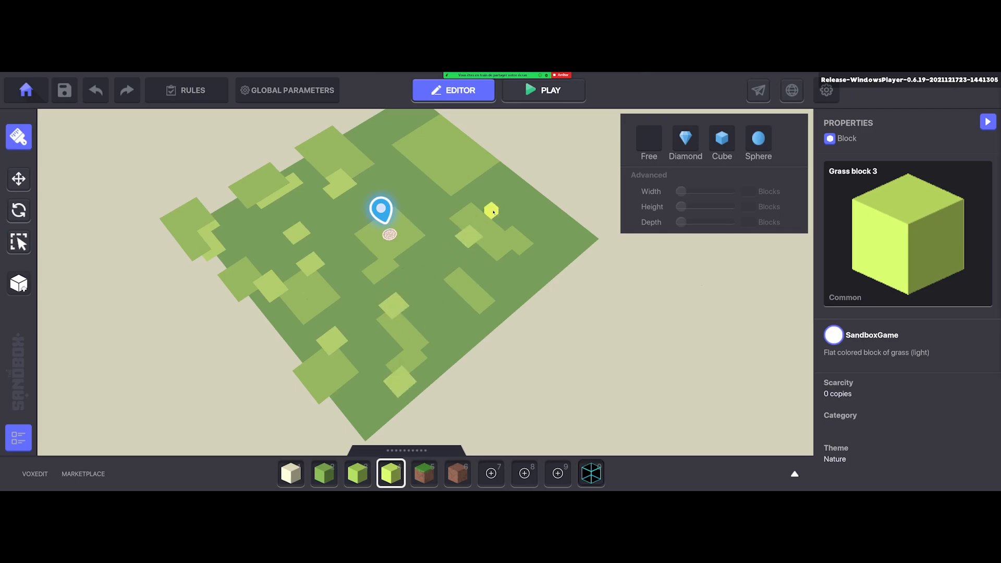
Place three Grass block 3 accents around the large far-corner patch and two small ones on the patch at the spawn point
click(490, 179)
middle_drag(490, 179, 487, 201)
scroll(486, 193, up, 1)
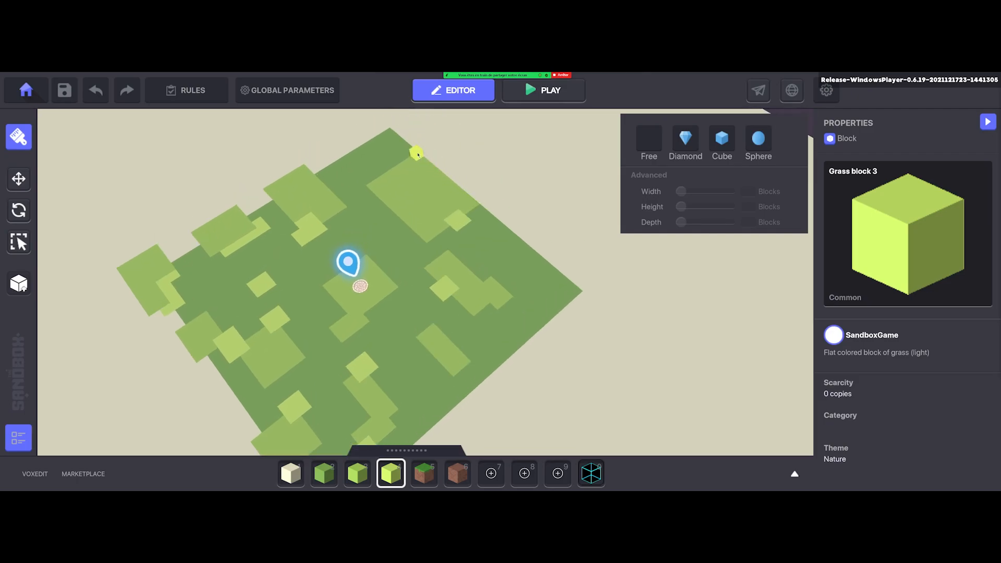
click(419, 161)
middle_drag(417, 263, 438, 214)
scroll(437, 214, up, 1)
middle_drag(392, 139, 392, 174)
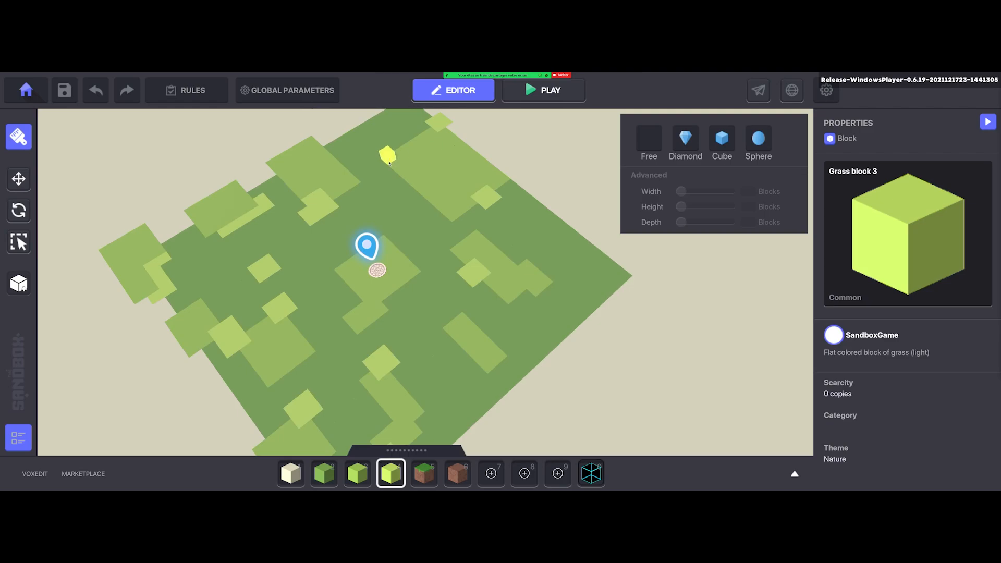
drag(402, 172, 399, 197)
scroll(469, 232, down, 1)
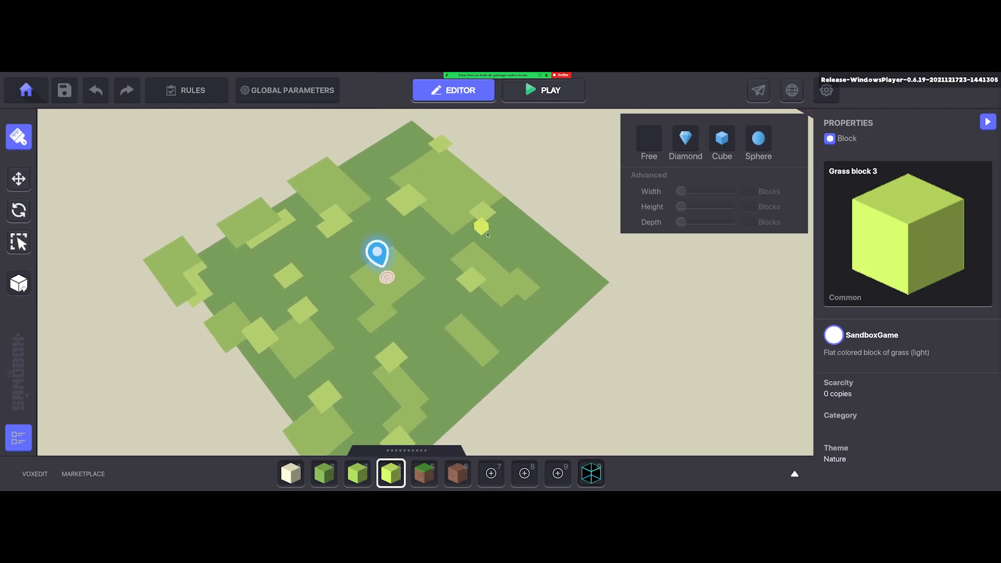
scroll(464, 258, down, 3)
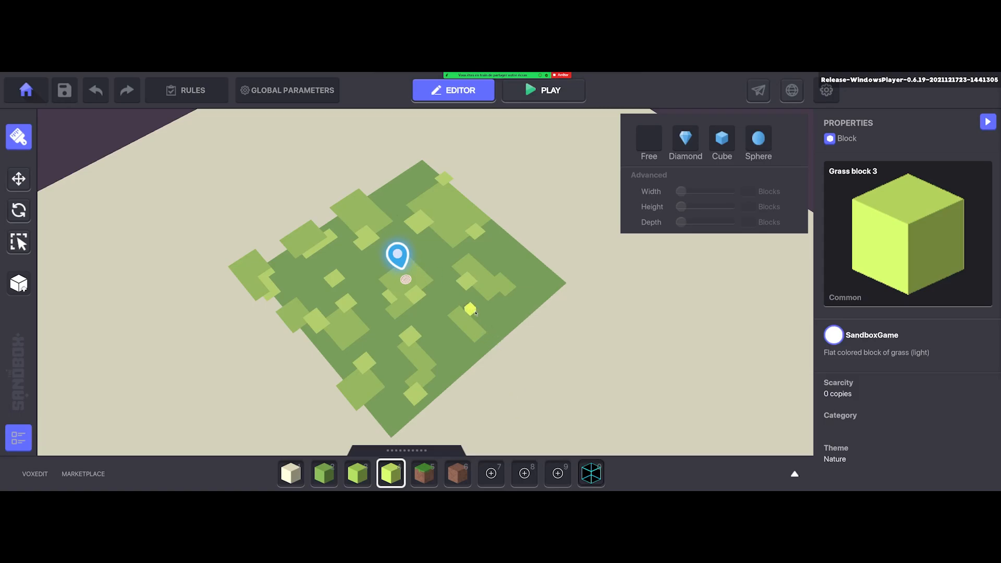
Playtest the experience, running the avatar around the spawn point to examine the grass from ground level, and return to the editor
key(Tab)
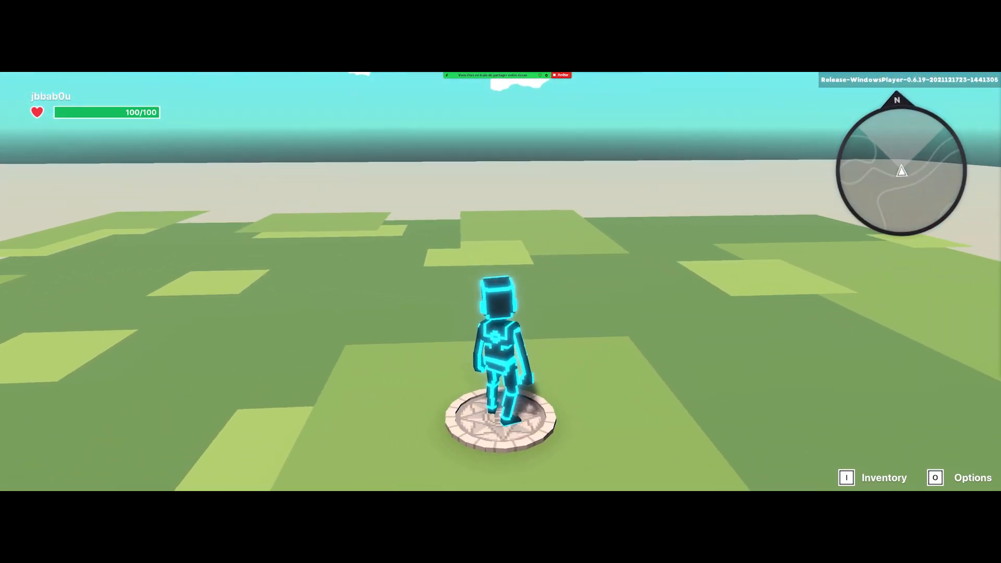
key(s)
key(d)
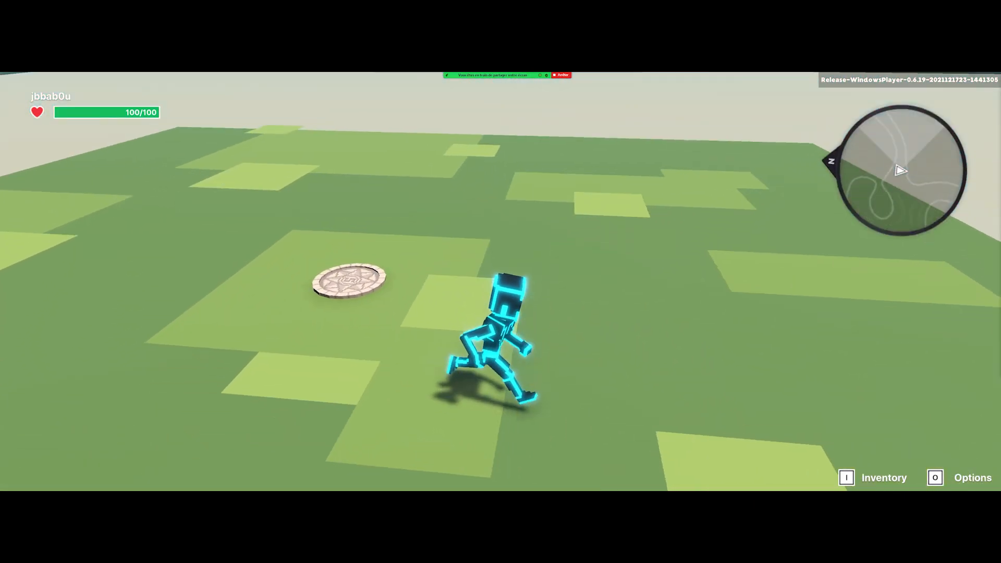
key(s)
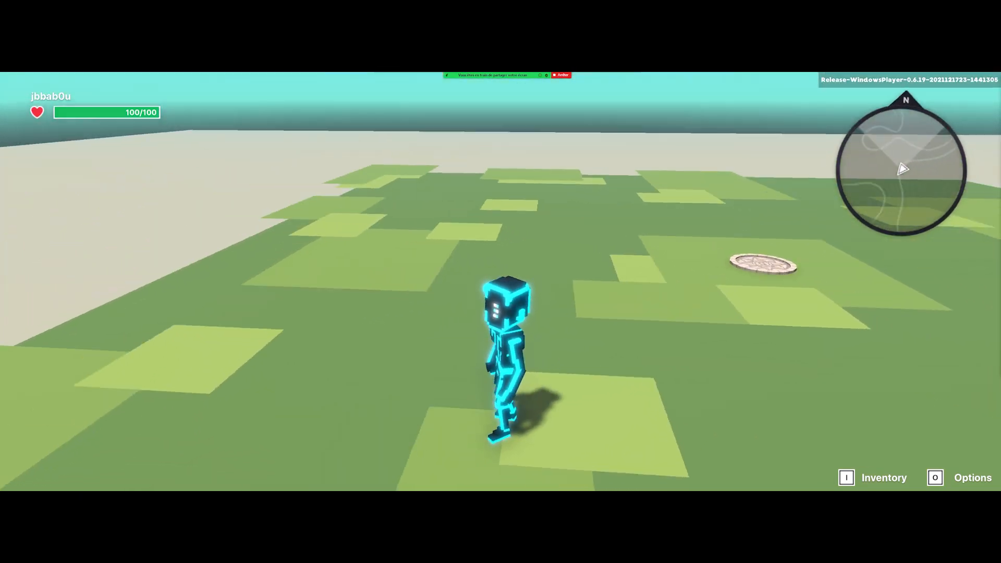
key(w)
key(a)
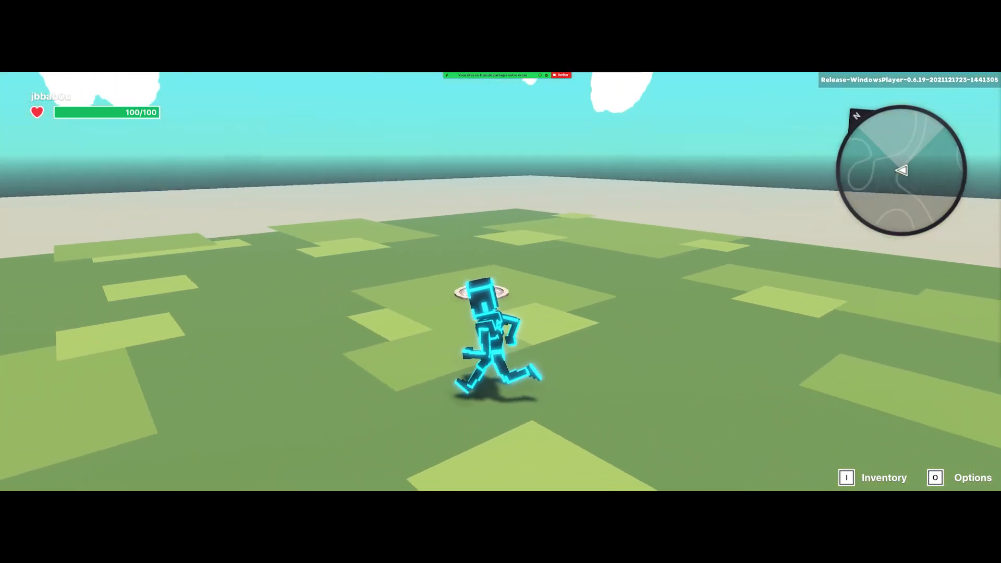
key(s)
key(d)
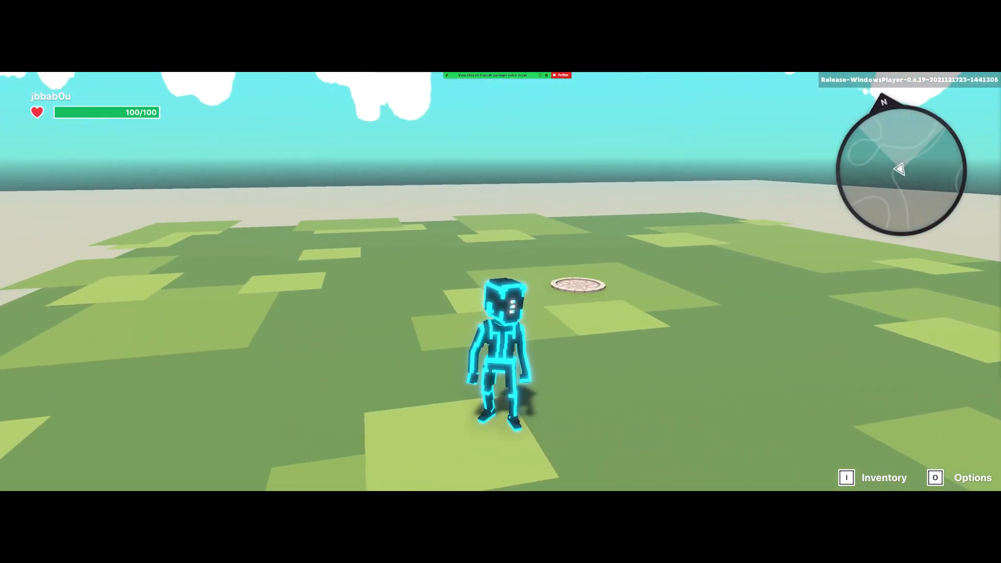
key(w)
key(a)
key(d)
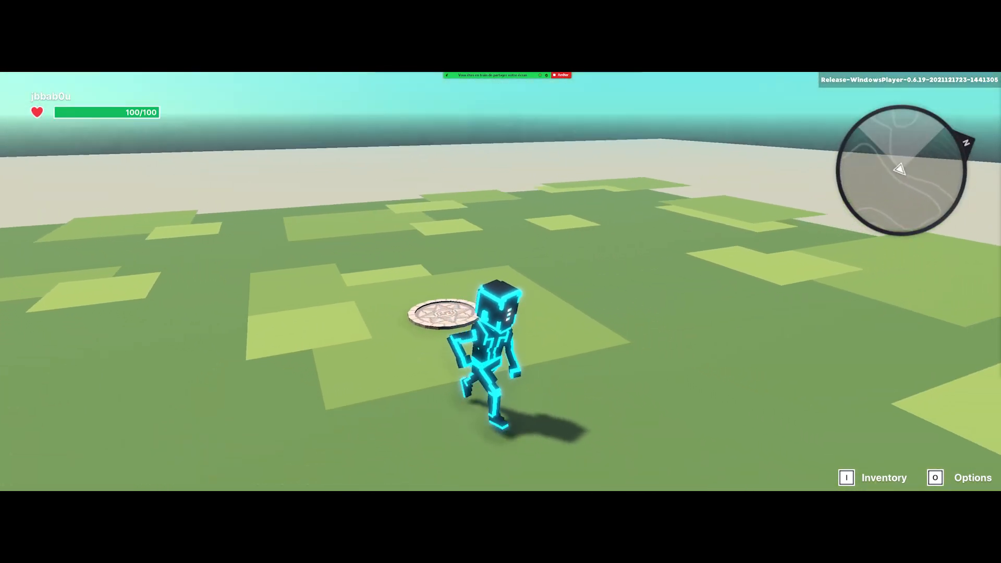
key(s)
key(d)
key(s)
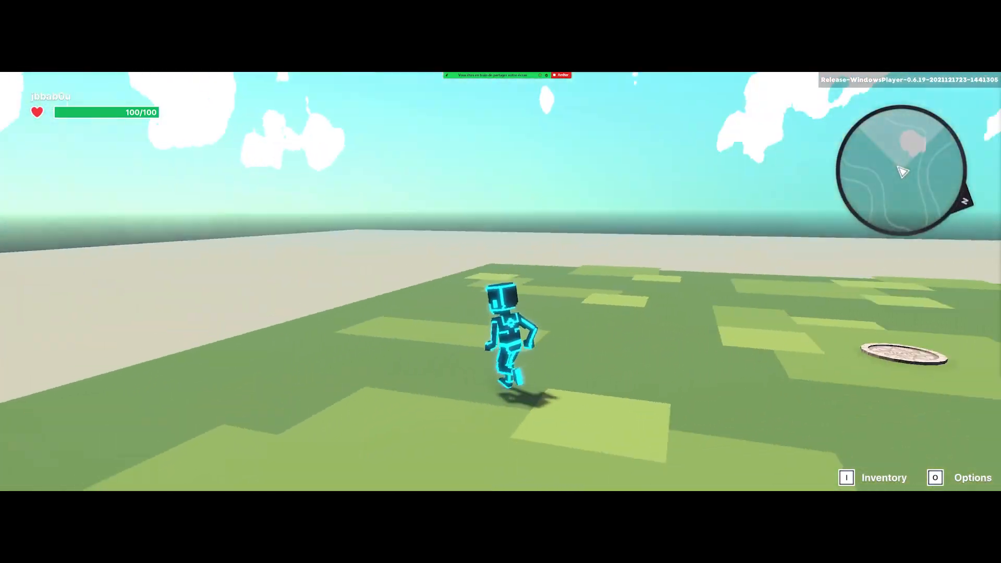
key(w)
key(a)
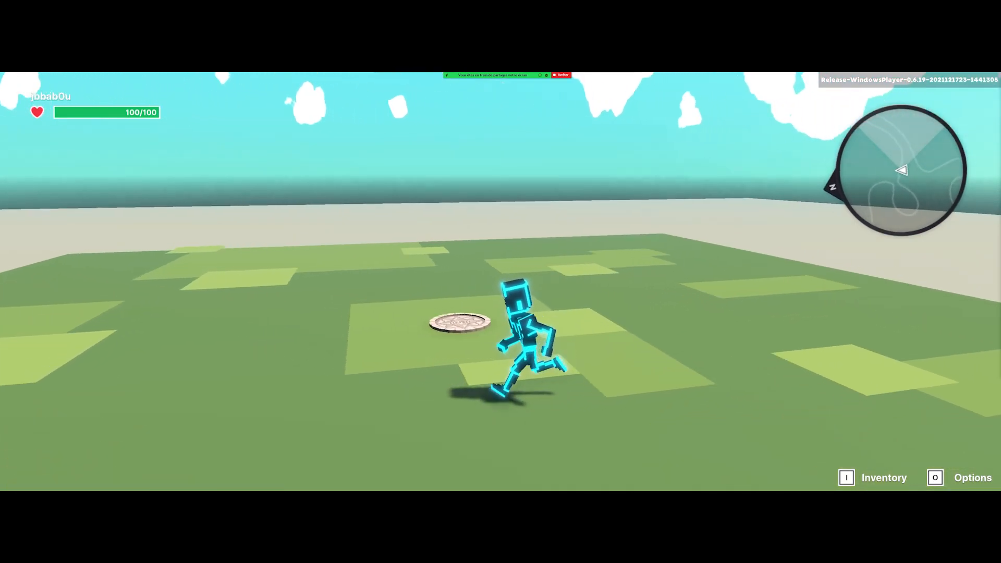
key(a)
key(Escape)
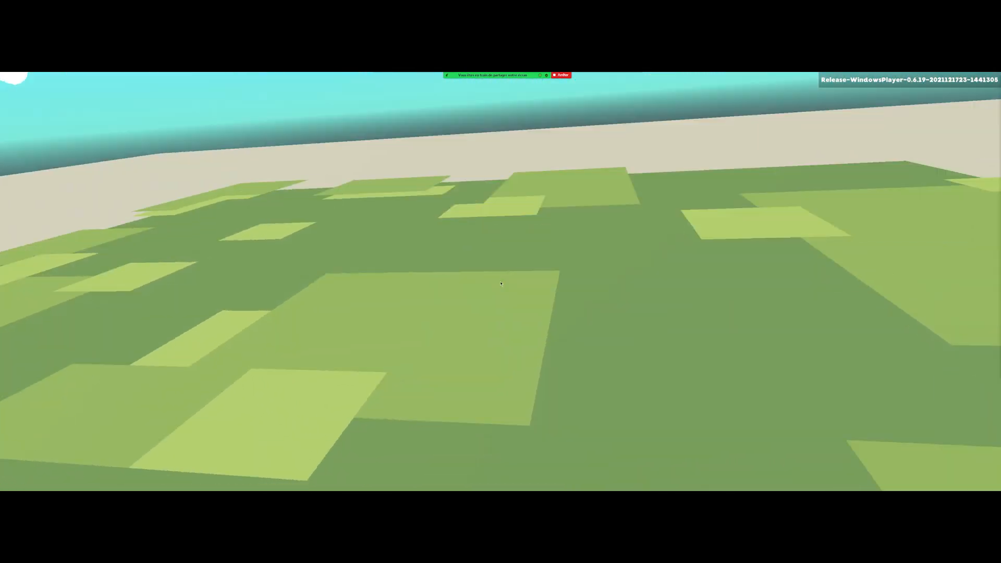
Examine the finished three-tone grass square in the editor from low and raised angles
scroll(501, 283, down, 2)
scroll(501, 283, up, 2)
mouse_move(500, 283)
right_down()
mouse_move(424, 299)
mouse_move(409, 330)
right_up()
scroll(420, 323, up, 5)
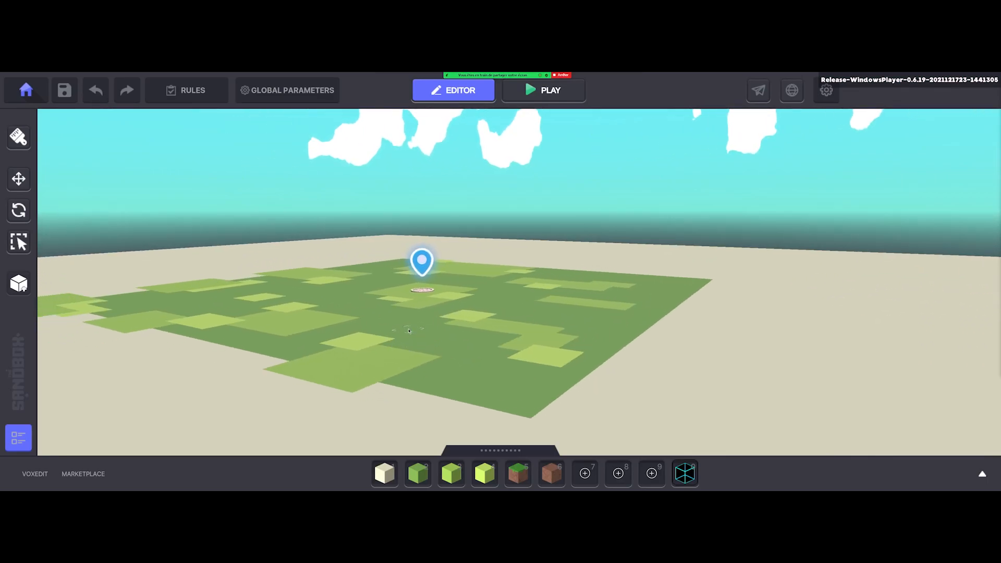
middle_drag(409, 331, 490, 327)
scroll(490, 326, up, 2)
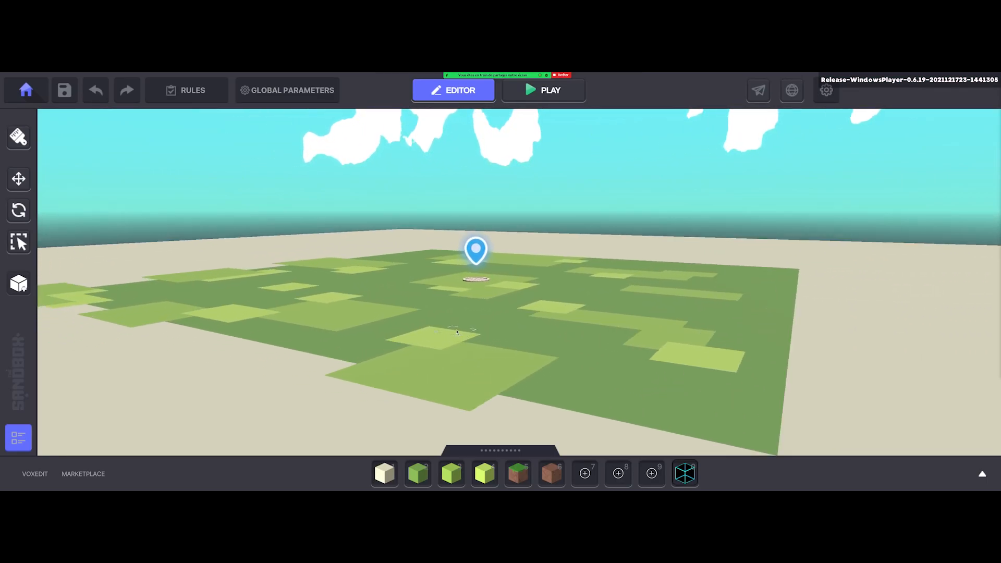
right_drag(489, 319, 490, 328)
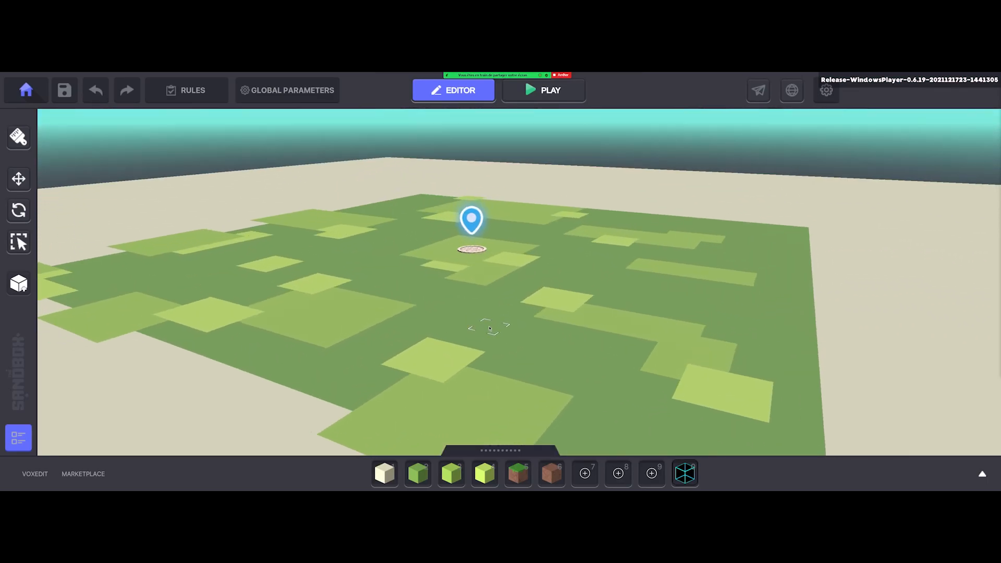
scroll(490, 328, down, 2)
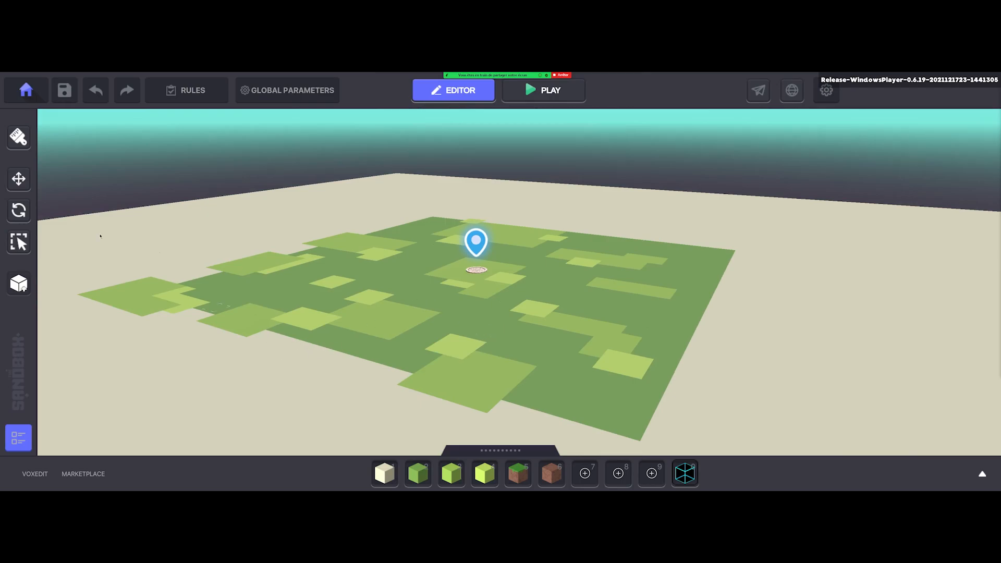
Reactivate the block brush with Grass block 3 and set its shape to Diamond
click(19, 136)
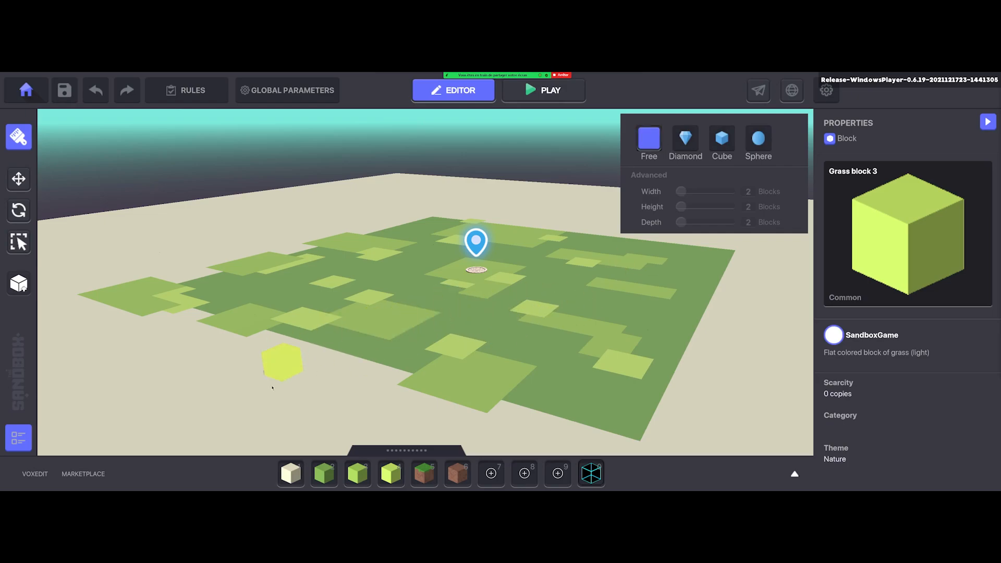
right_drag(100, 330, 405, 305)
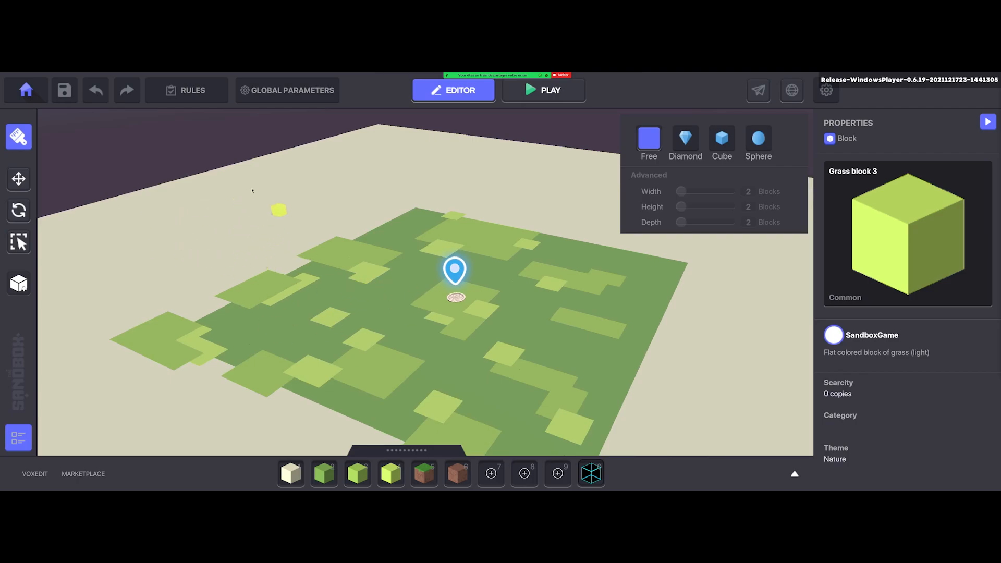
middle_drag(456, 280, 479, 303)
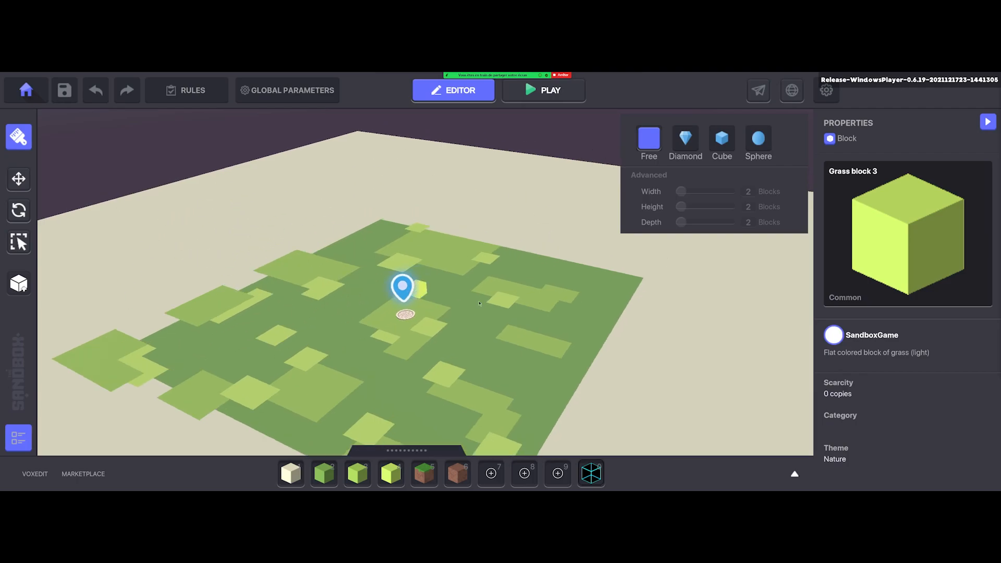
click(686, 140)
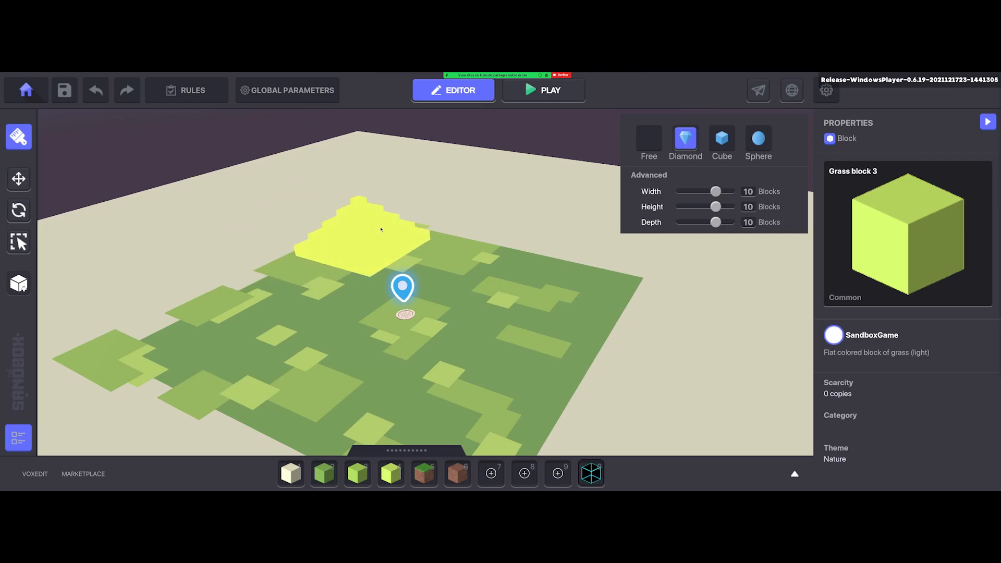
Try stamping a 10 × 10 × 10-block Grass block 3 diamond on the white ground beyond the grass, and undo it
middle_drag(259, 275, 398, 237)
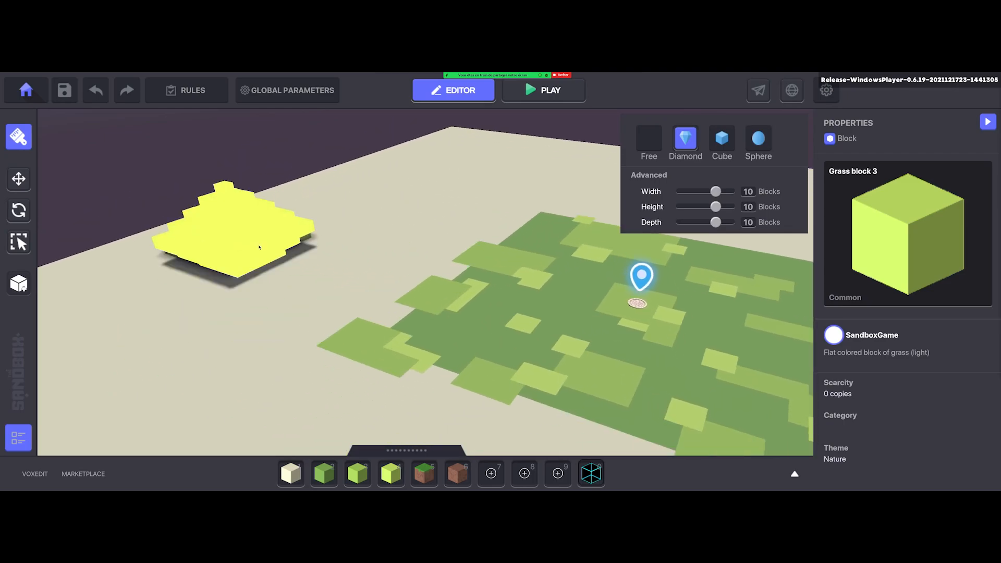
click(259, 247)
key(ctrl+z)
Try stamping two 10 × 10 × 10-block diamonds of White block 1 on the white ground beyond the grass, and undo both
click(291, 473)
middle_drag(319, 352, 421, 307)
click(217, 286)
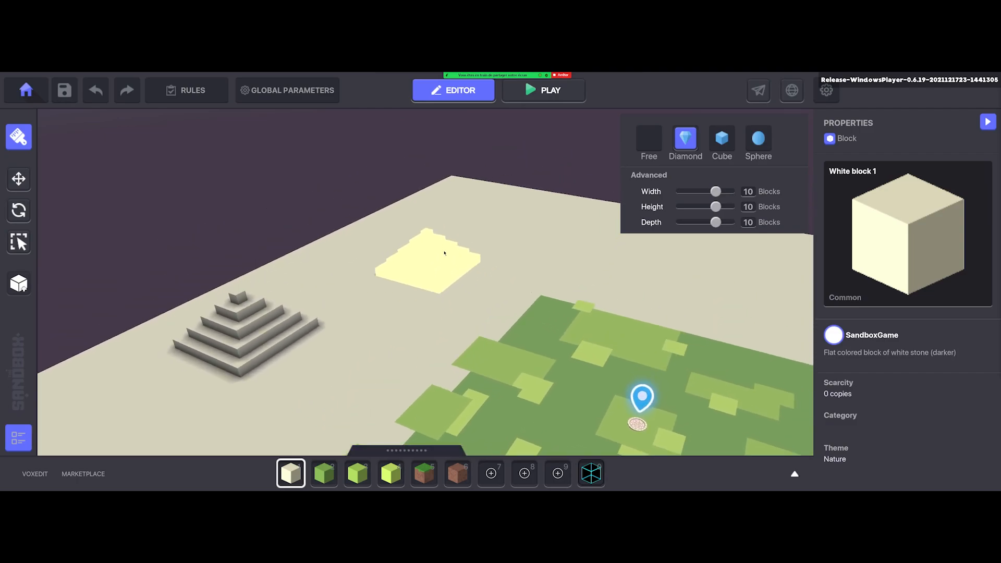
middle_drag(444, 254, 493, 272)
click(313, 290)
key(ctrl+z)
key(ctrl+z)
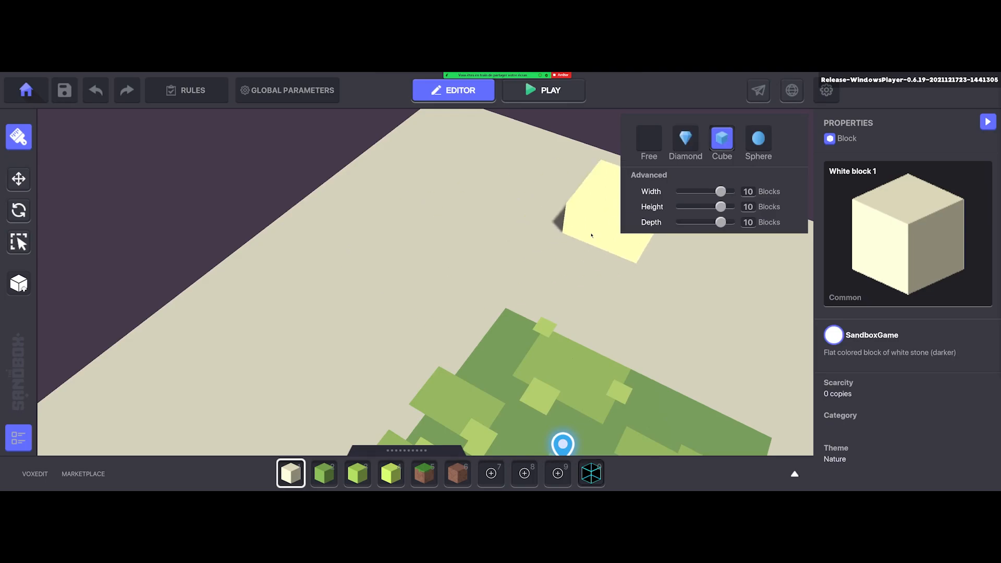
Switch the Cube brush to the Metaverse - fullwire block and set its height to 1 block
middle_drag(331, 292, 346, 259)
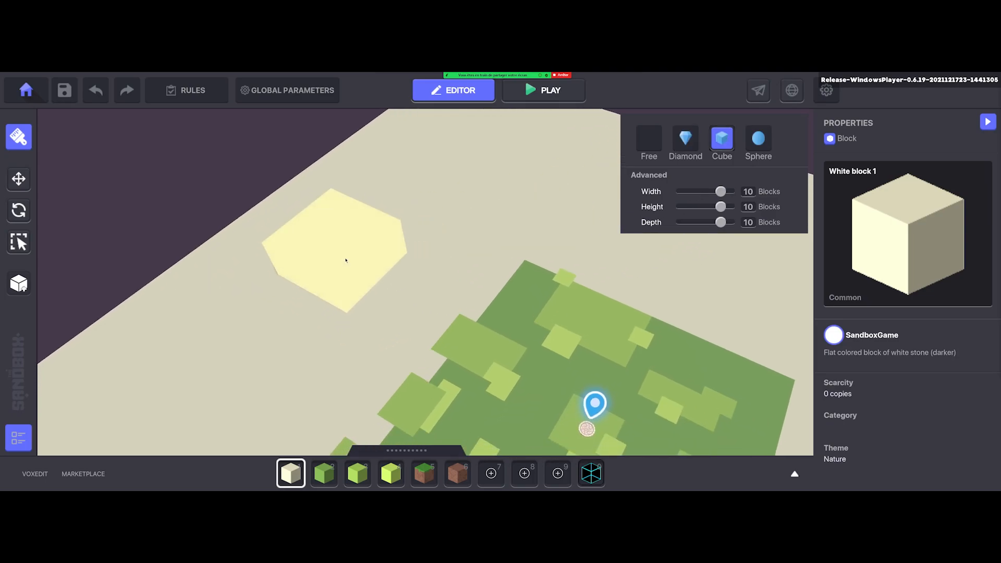
scroll(443, 225, down, 3)
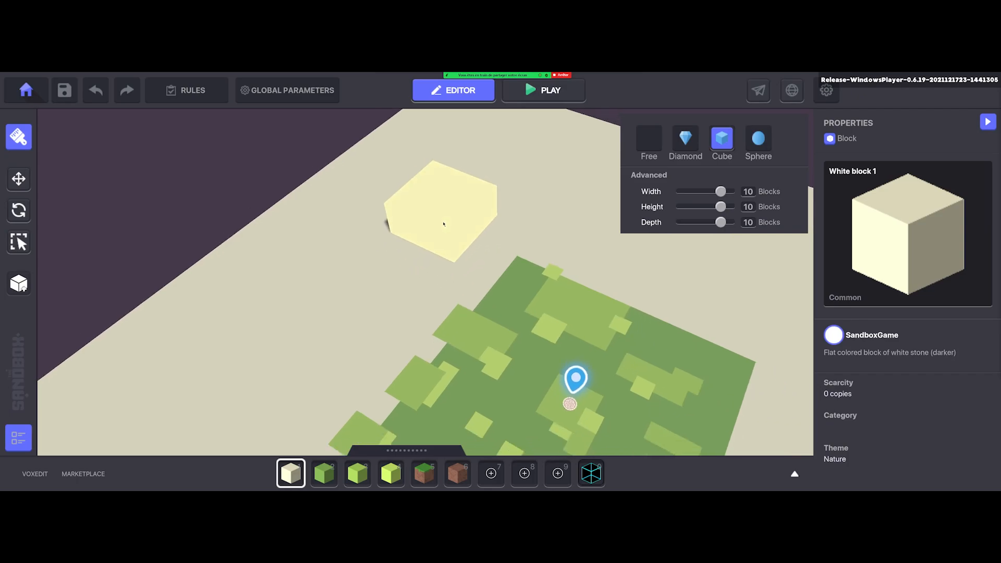
middle_drag(452, 240, 435, 209)
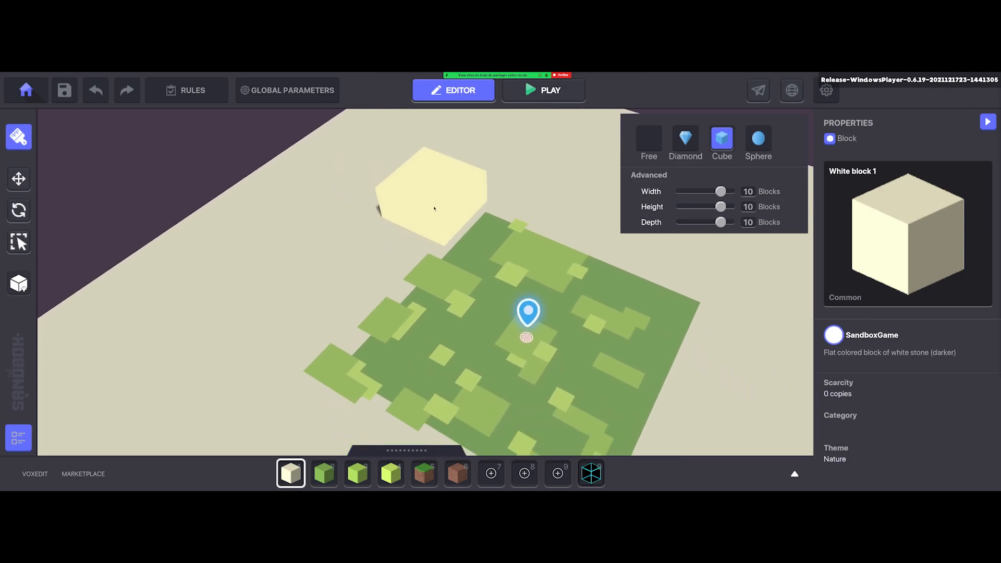
click(593, 475)
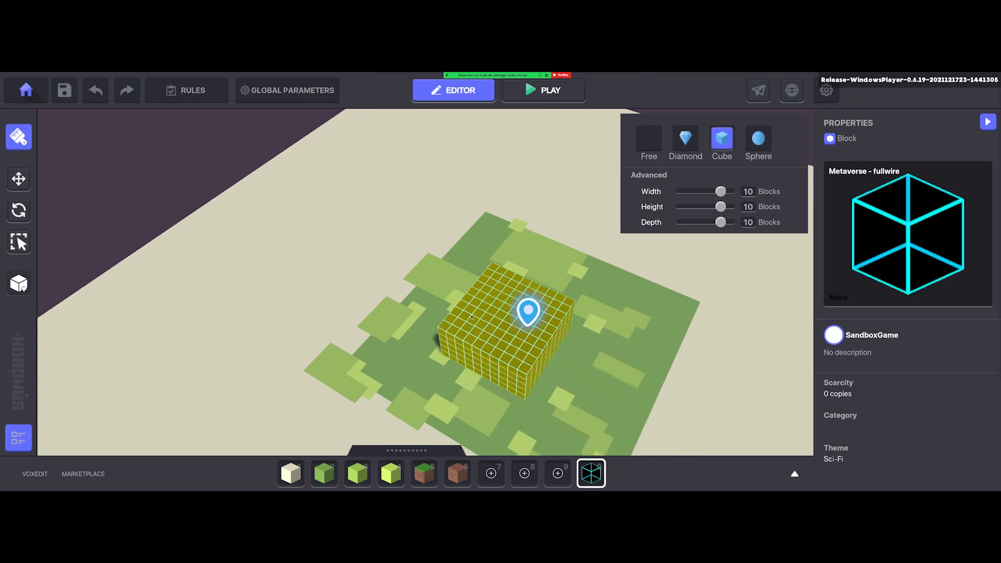
click(311, 307)
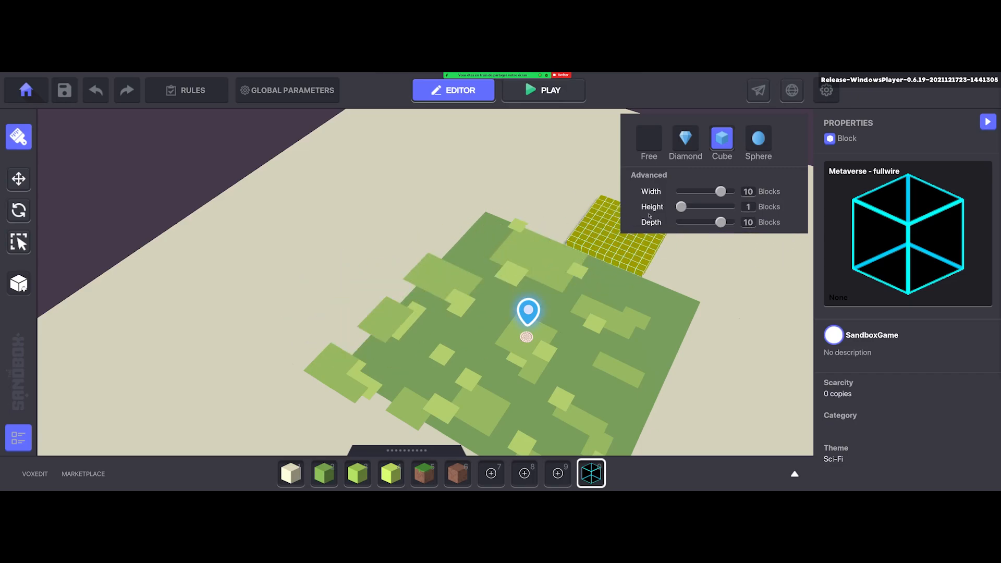
Stamp a row of three 10 × 1 × 10-block Metaverse - fullwire tiles with small gaps along the white base's edge, starting at its corner
middle_drag(302, 347, 437, 217)
middle_drag(572, 339, 424, 252)
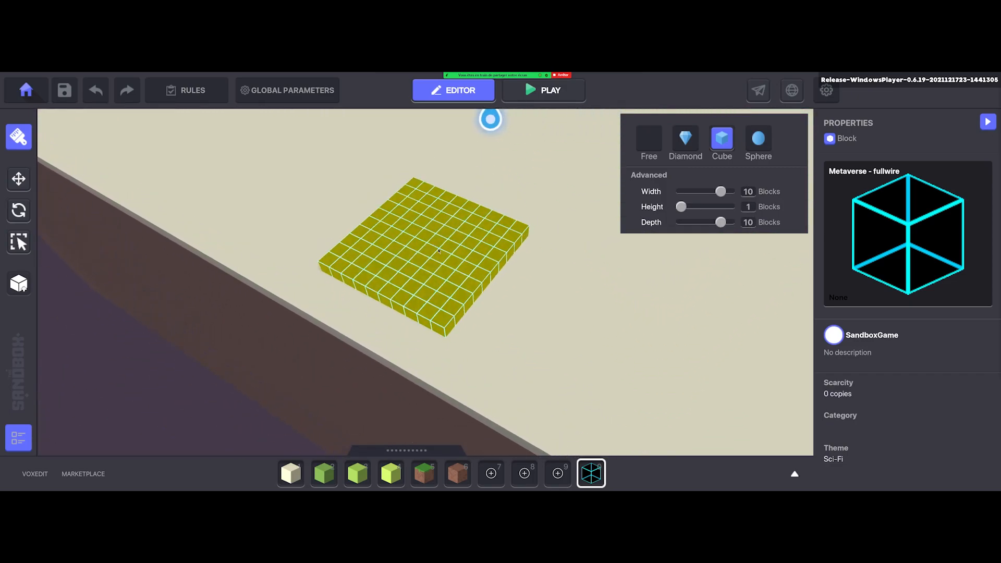
middle_drag(626, 313, 555, 293)
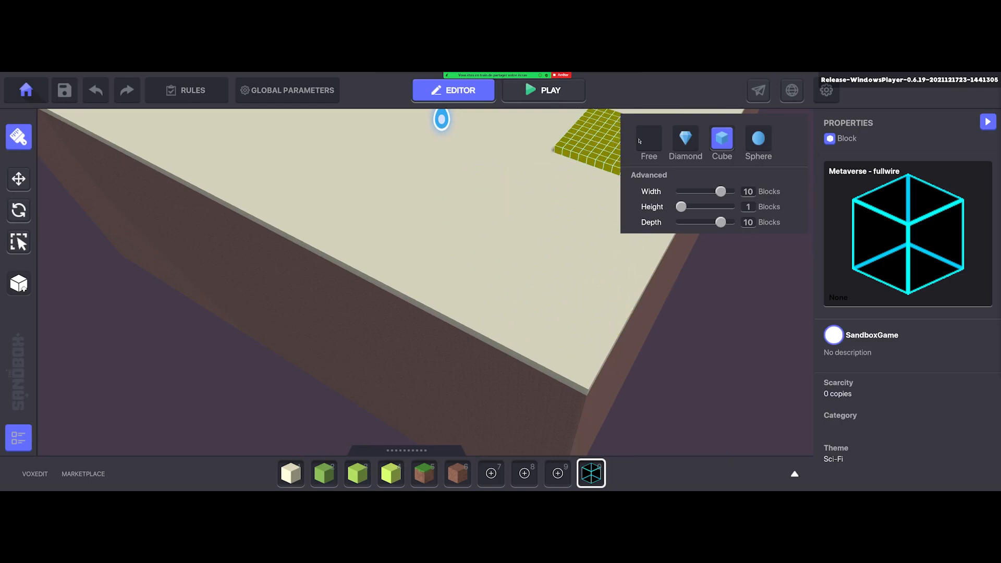
middle_drag(506, 290, 496, 287)
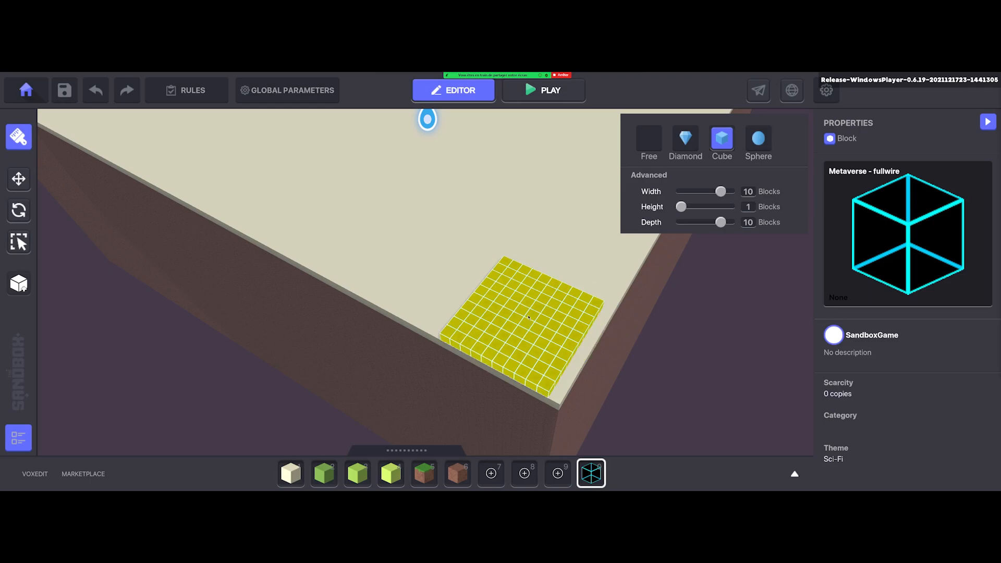
key(ctrl+z)
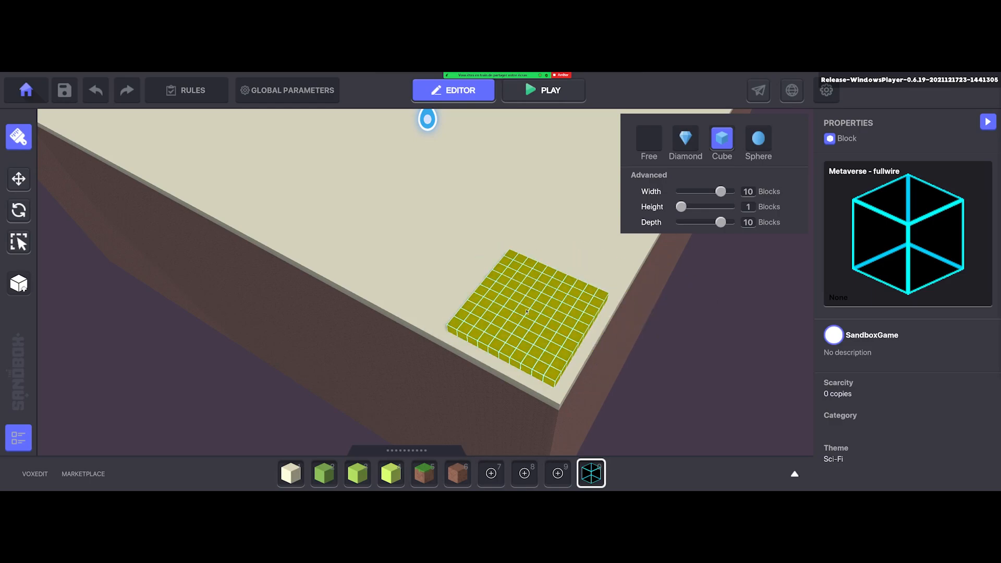
right_drag(527, 312, 558, 326)
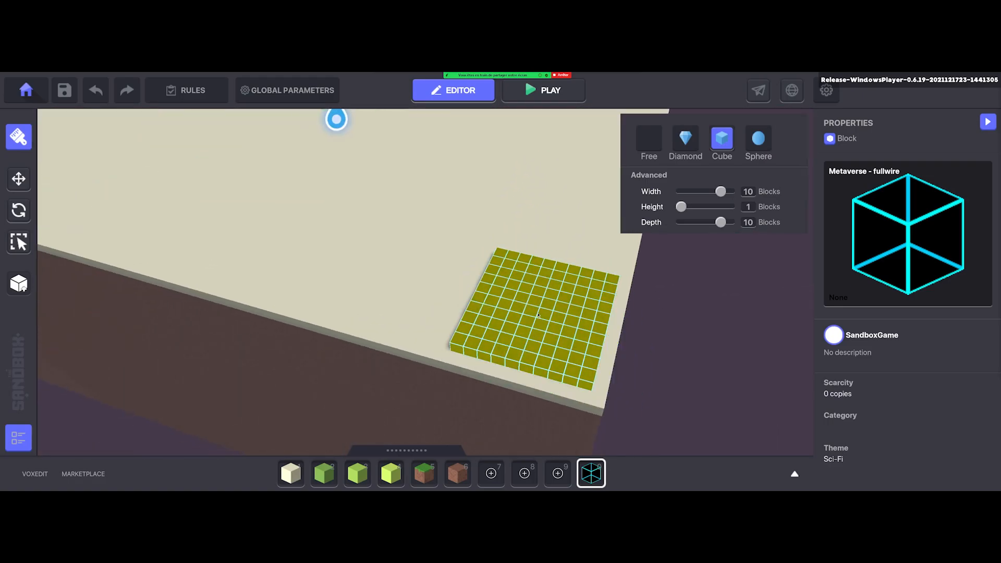
click(540, 315)
right_drag(370, 268, 563, 297)
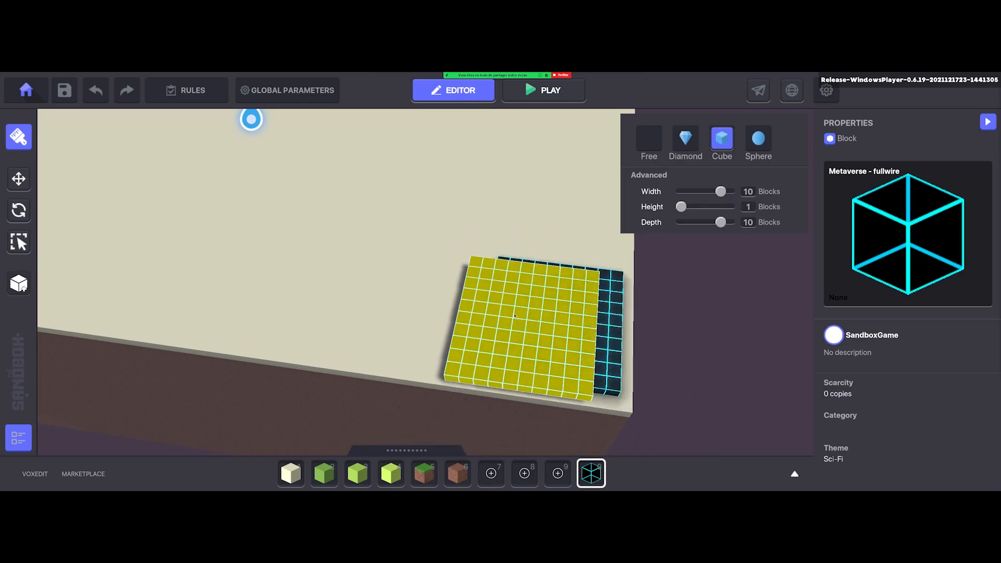
key(a)
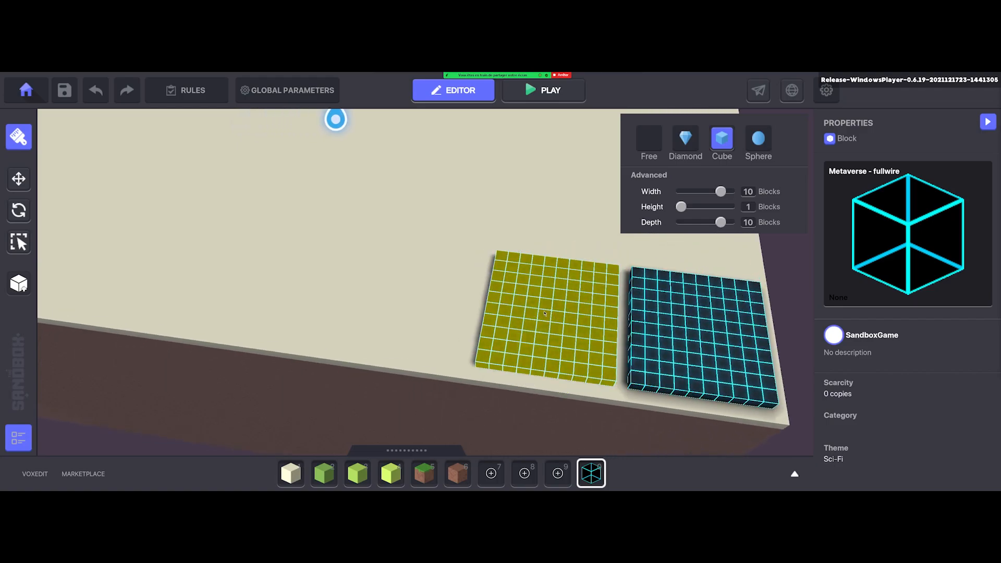
click(547, 312)
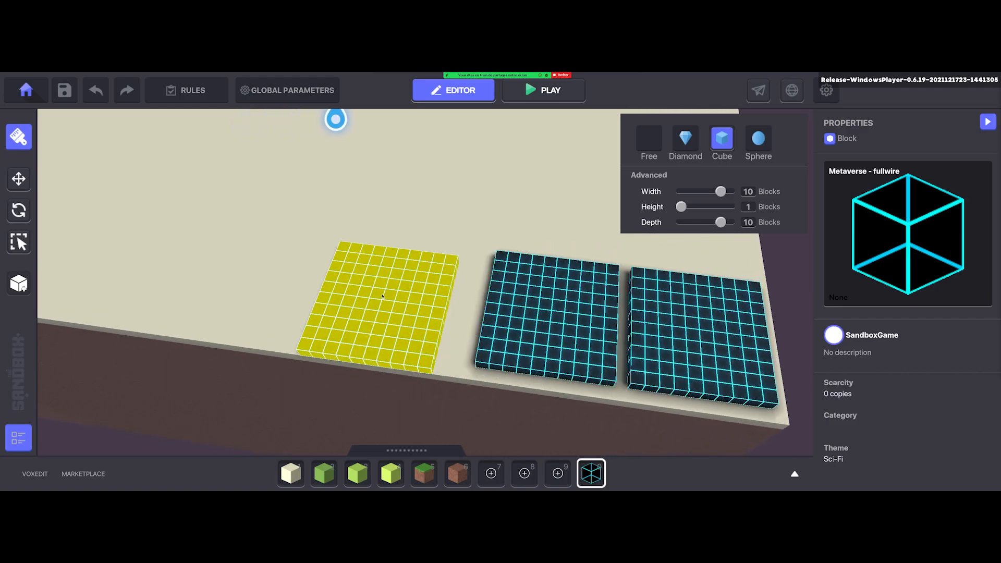
click(405, 305)
Stamp a second row of three 10 × 1 × 10-block Metaverse - fullwire tiles behind the first row, keeping narrow gaps
key(w)
click(400, 326)
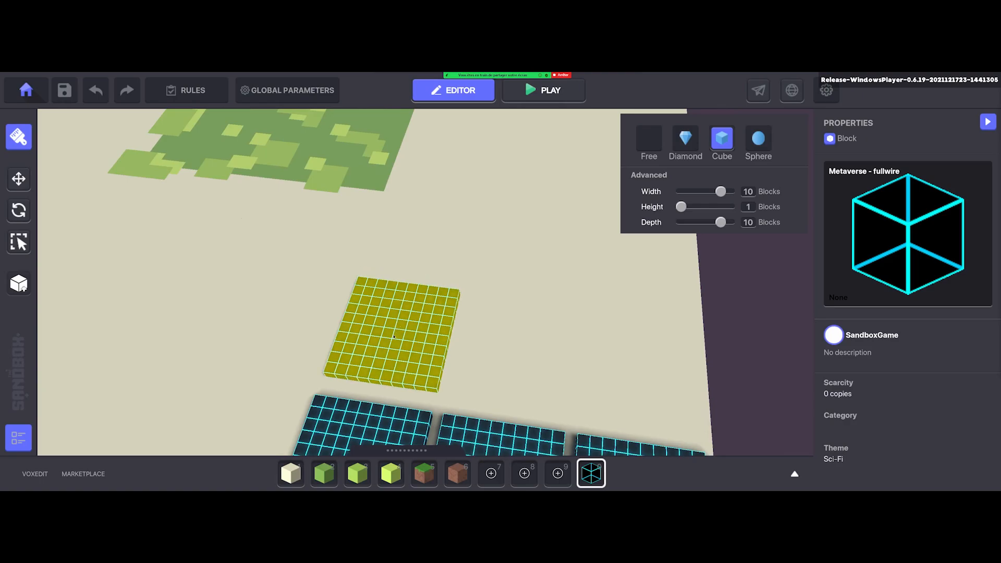
key(d)
click(414, 296)
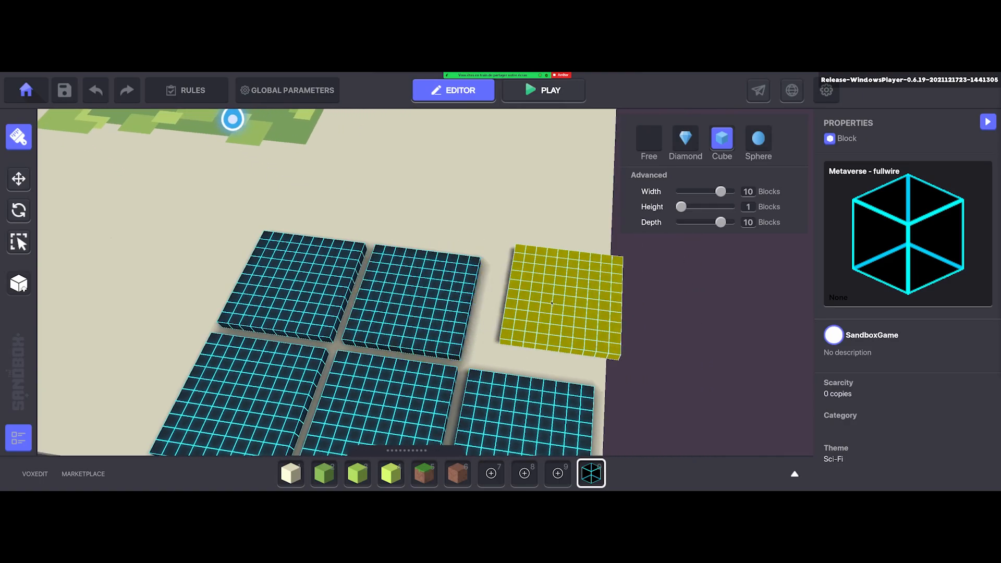
click(534, 308)
Stamp a third row of three Metaverse - fullwire tiles towards the grass, completing a 3 × 3 grid
key(w)
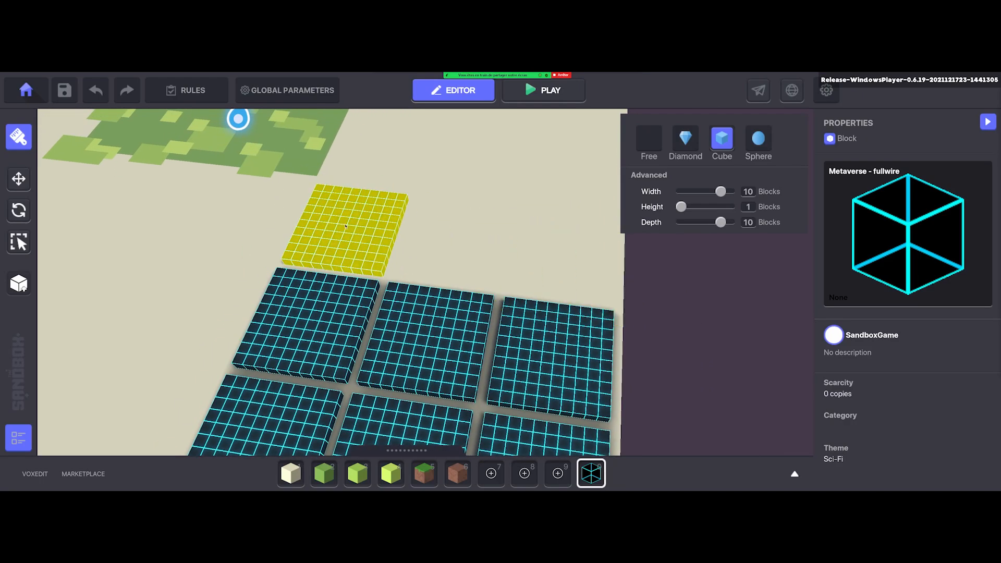
click(346, 226)
click(454, 237)
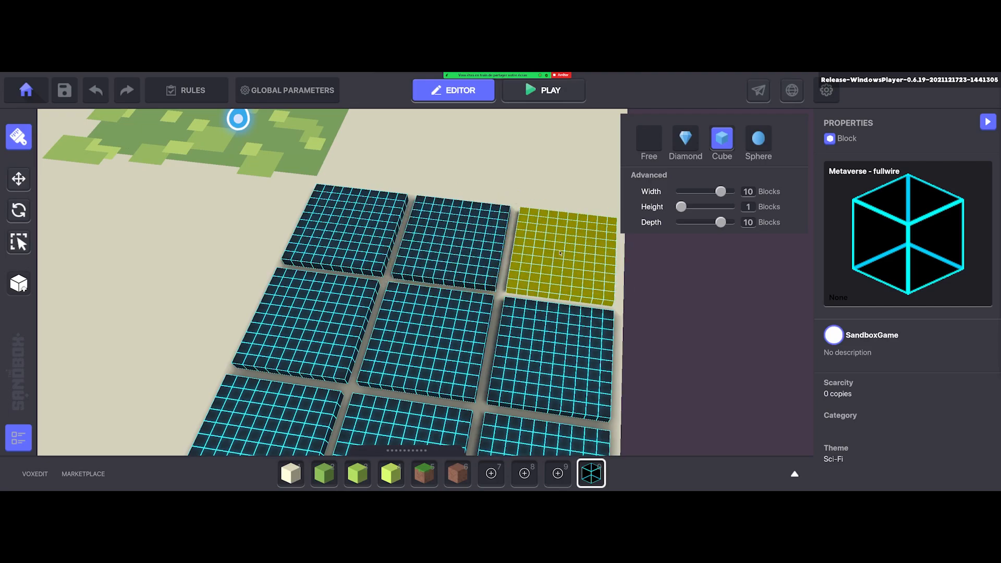
click(560, 253)
Examine the 3 × 3 grid of fullwire tiles at the base's corner from above, from the side and from a raised angle
scroll(560, 253, down, 3)
key(s)
key(a)
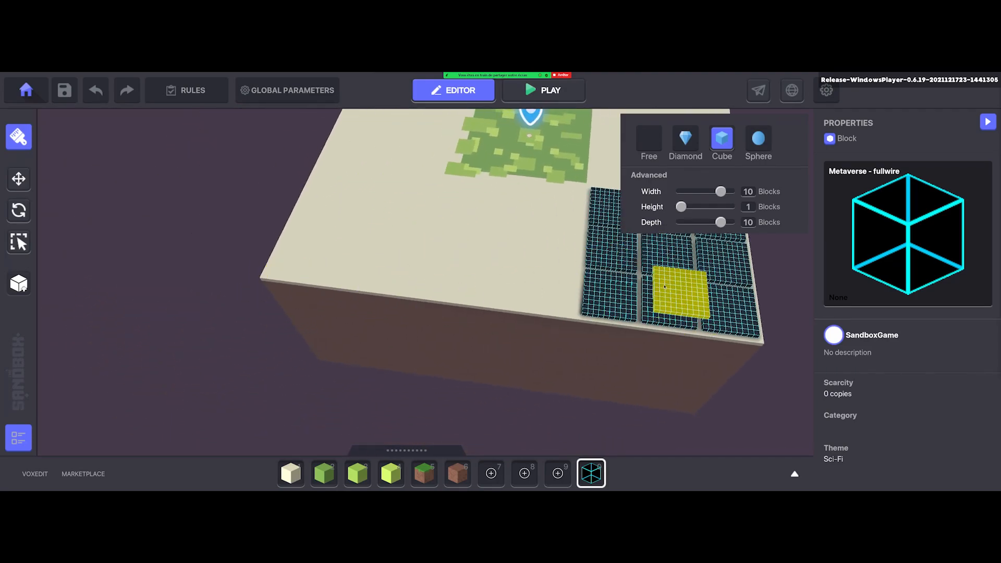
key(d)
key(s)
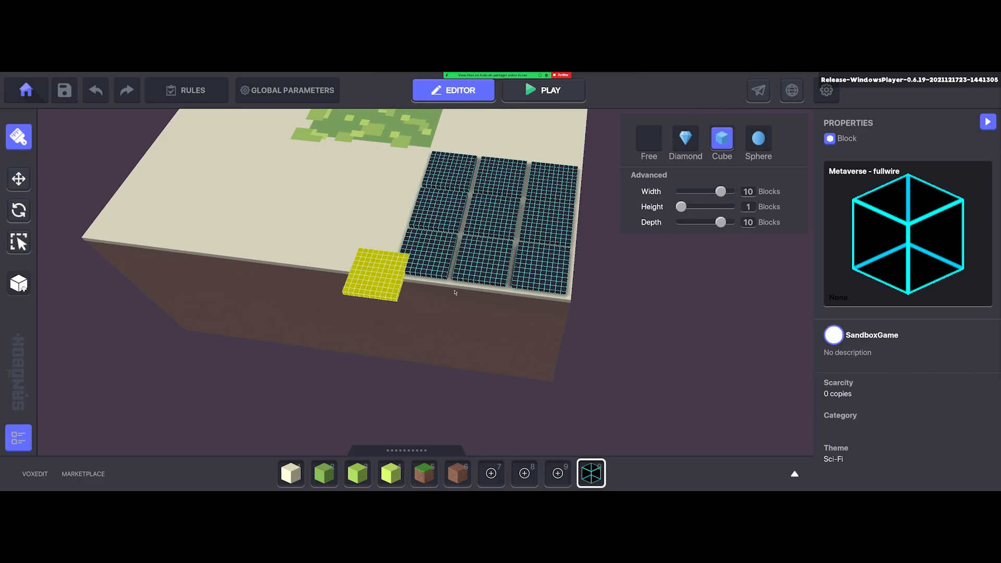
key(w)
key(d)
right_drag(532, 164, 478, 320)
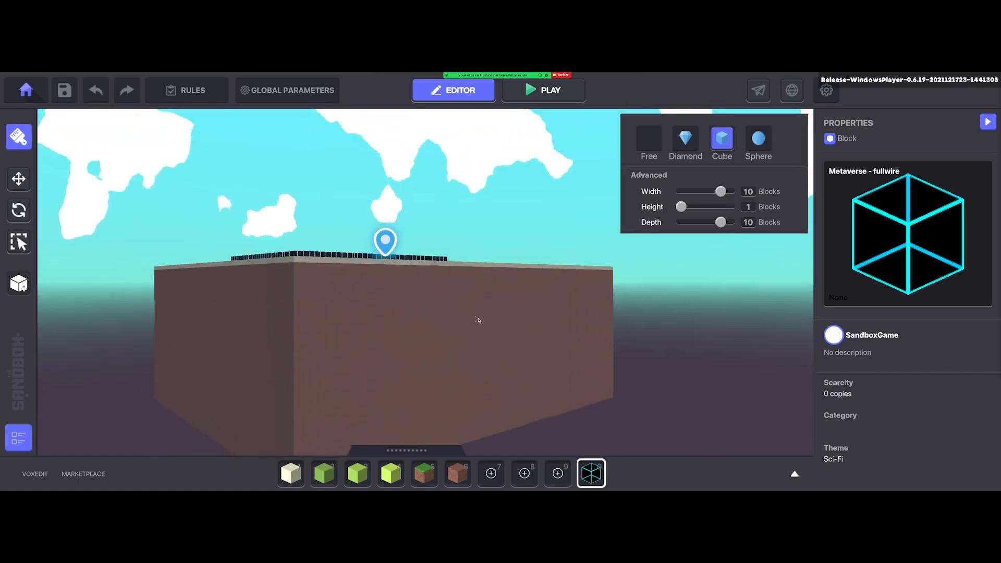
key(e)
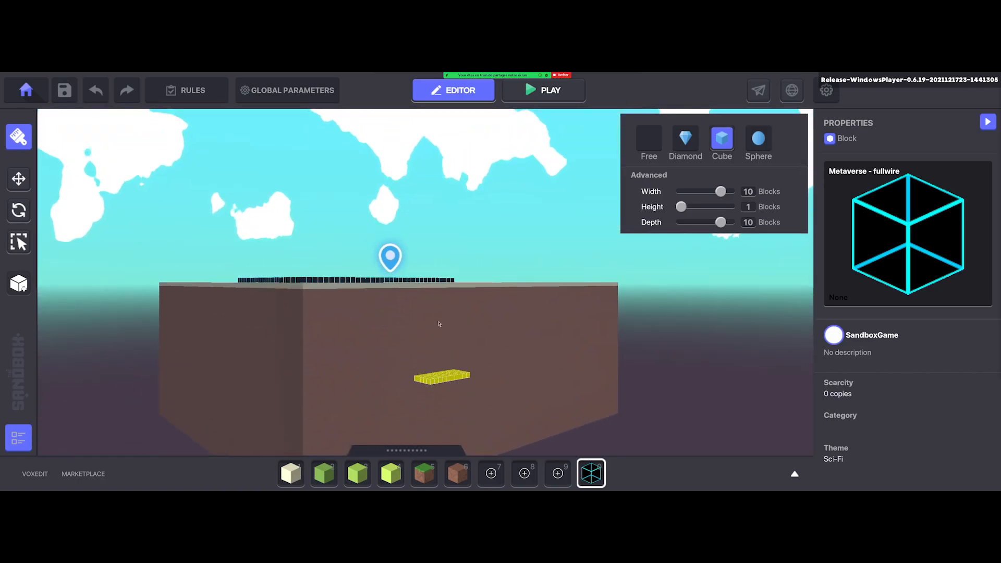
key(a)
right_drag(503, 214, 428, 341)
key(w)
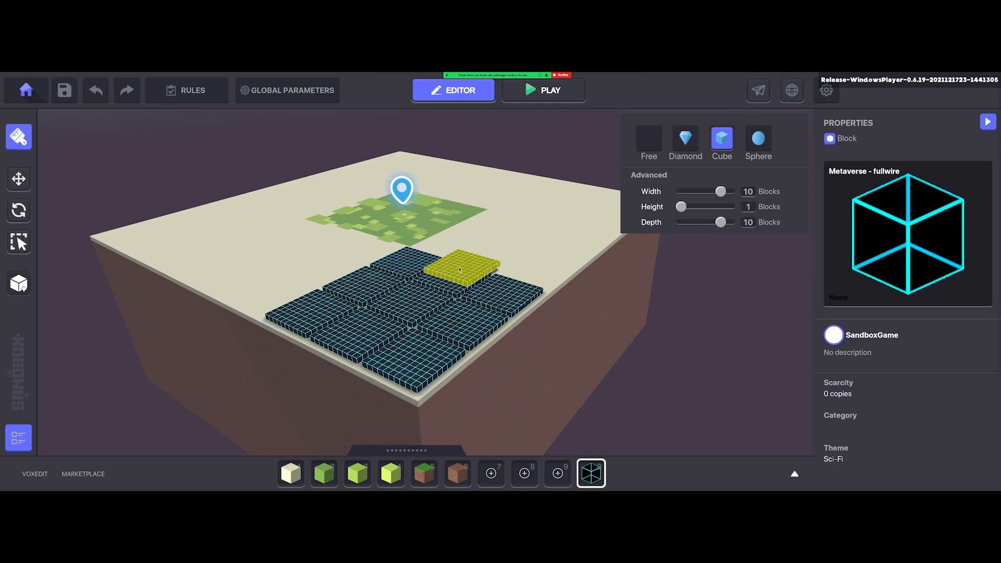
scroll(459, 276, up, 3)
mouse_move(451, 281)
right_down()
mouse_move(453, 310)
mouse_move(446, 287)
right_up()
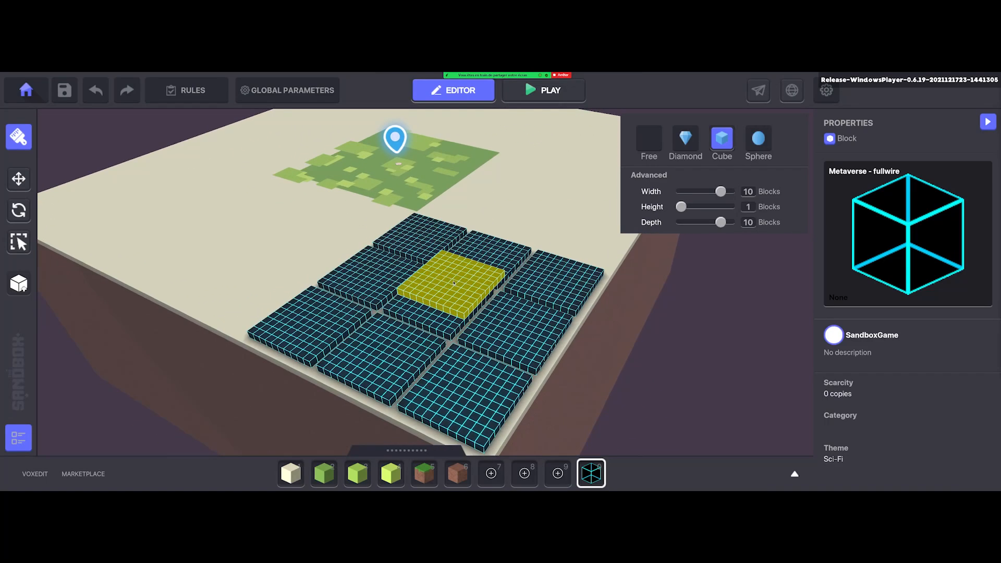
Set the brush shape to Free and erase the entire 3 × 3 grid of fullwire tiles from corner to corner
click(446, 290)
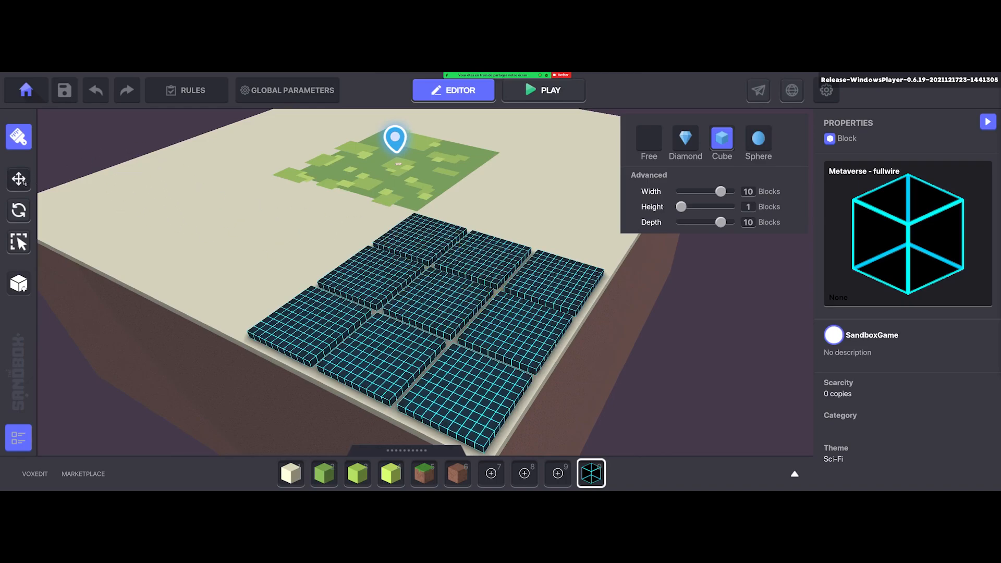
click(659, 137)
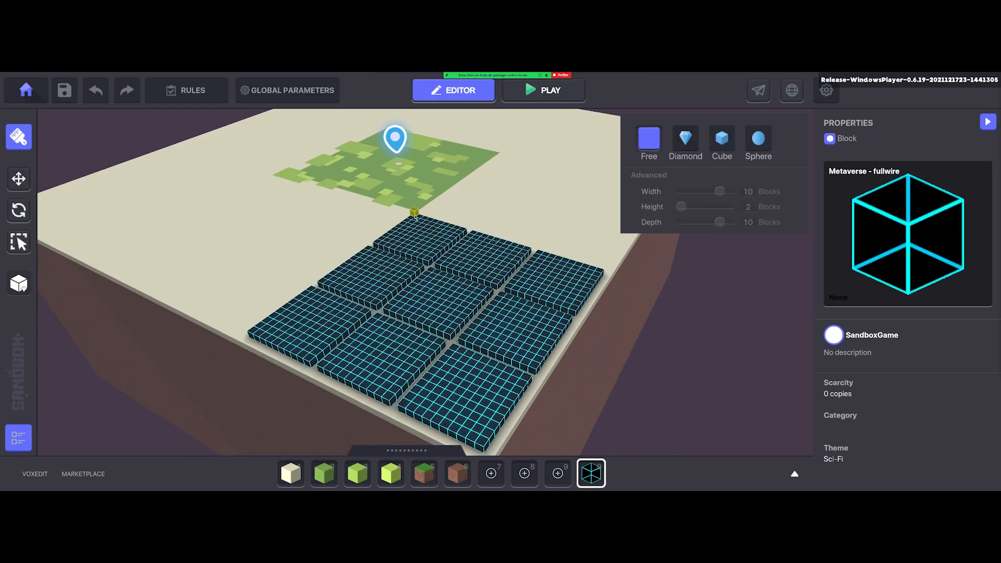
drag(414, 214, 485, 444)
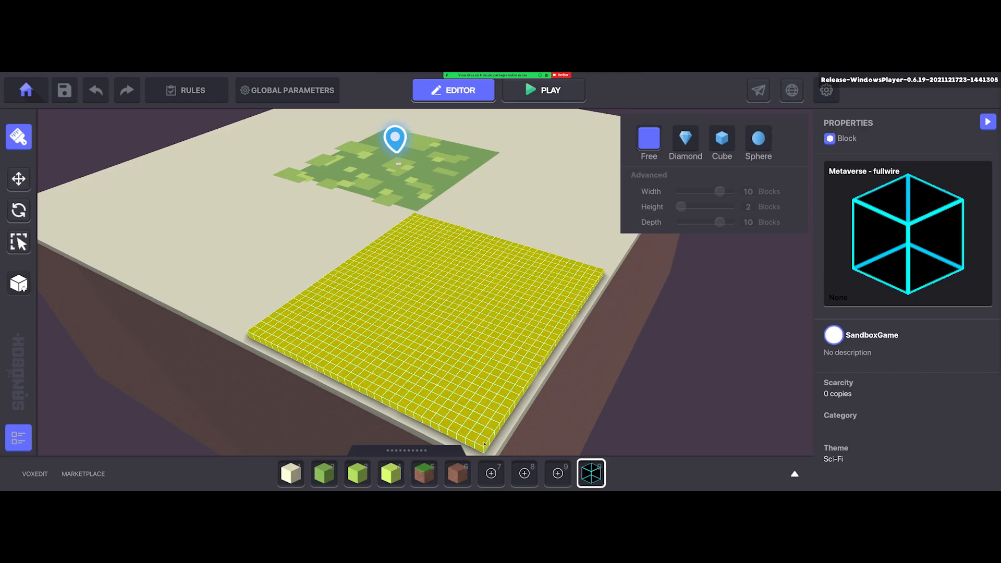
key(Escape)
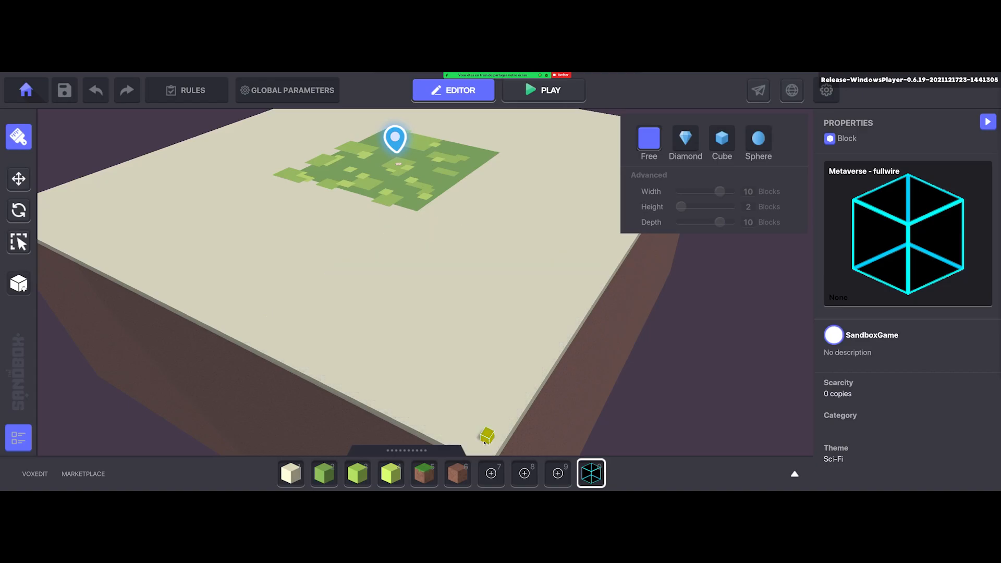
click(21, 179)
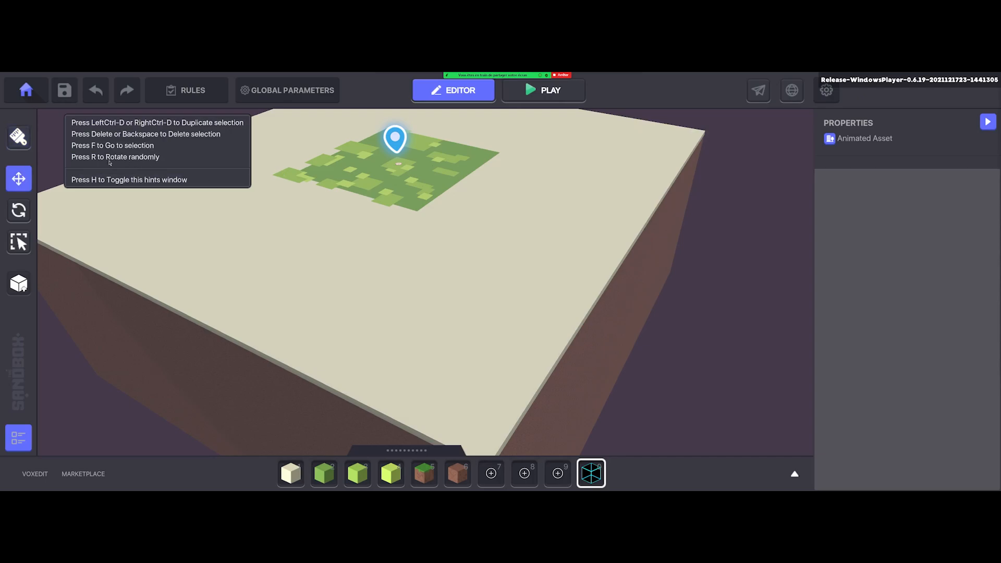
key(d)
key(h)
click(18, 136)
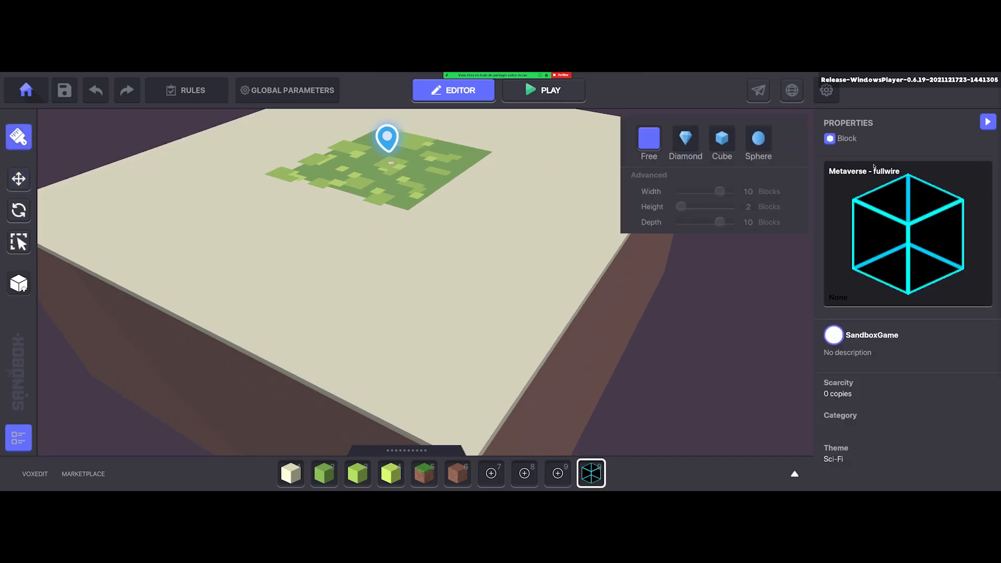
Set the block brush to a 10 × 10 × 10-block Sphere and switch its block to White block 1
click(757, 142)
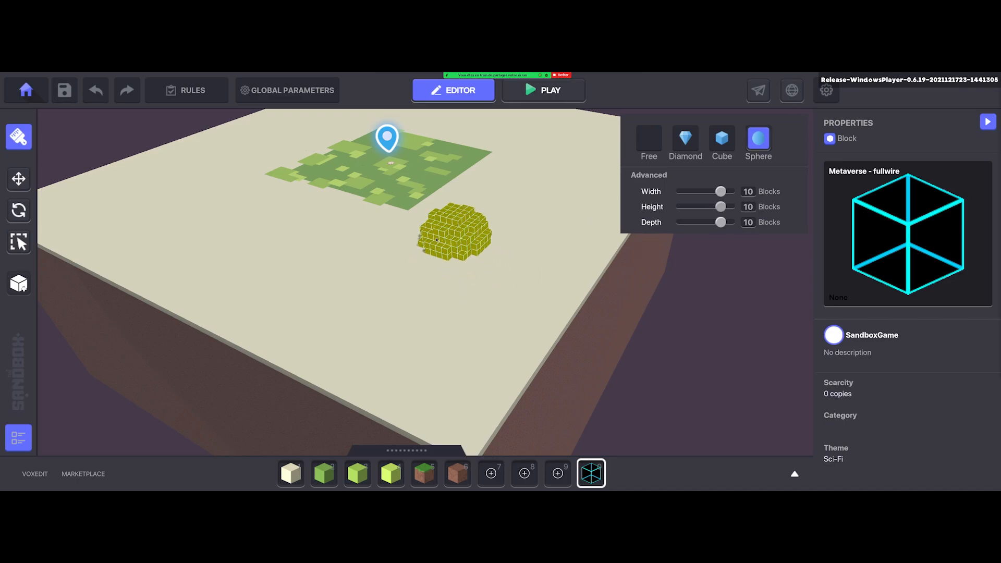
scroll(559, 294, down, 5)
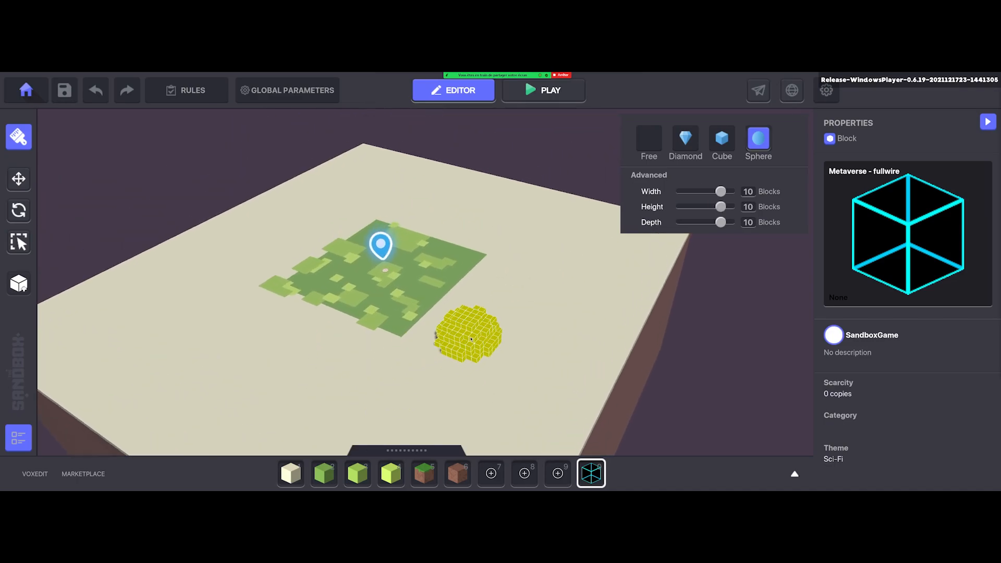
click(466, 336)
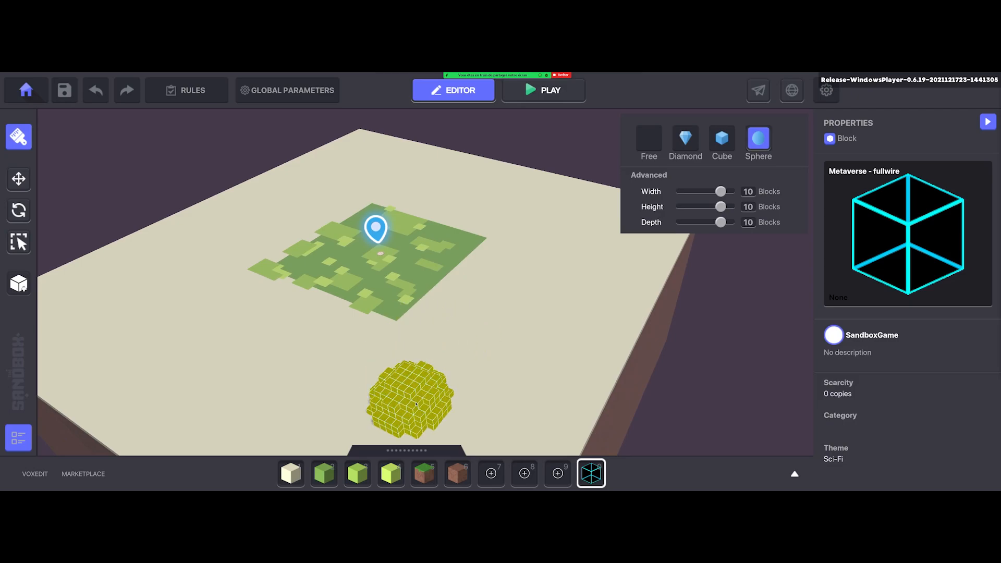
key(1)
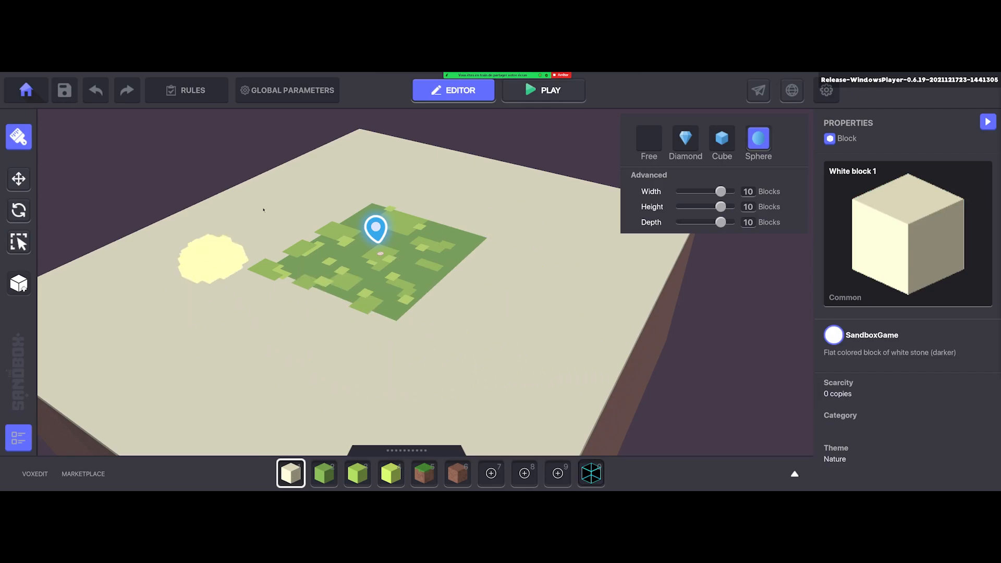
Sweep the 10-block white Sphere brush into an S-shaped ridge curving from one side of the grass around its far corner
key(w)
key(a)
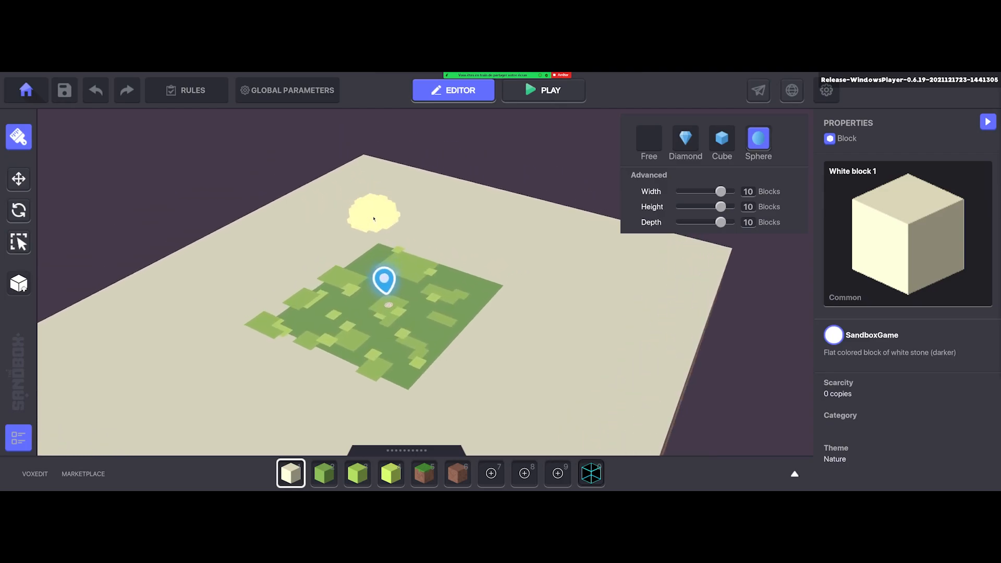
key(s)
key(w)
key(a)
key(a)
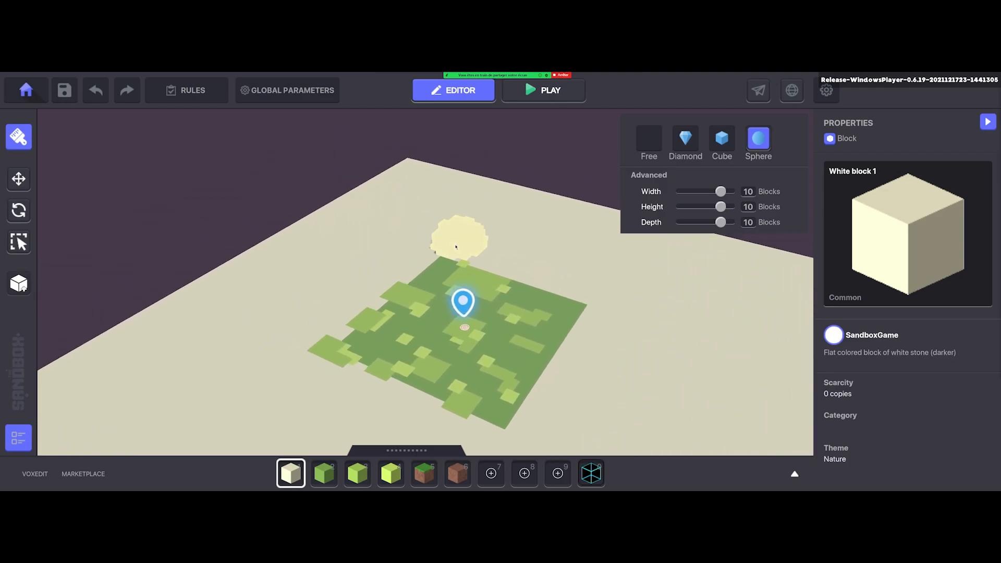
key(w)
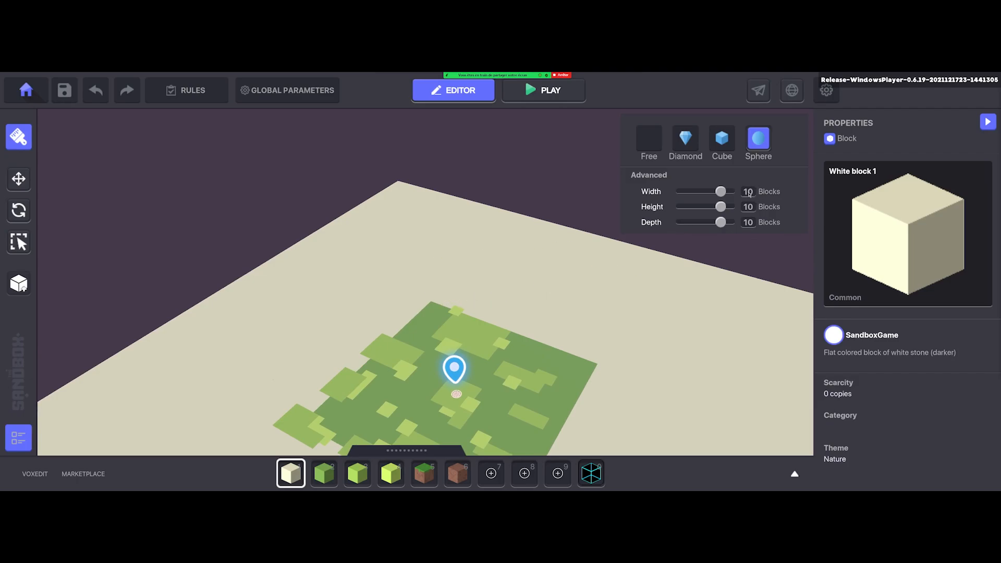
key(w)
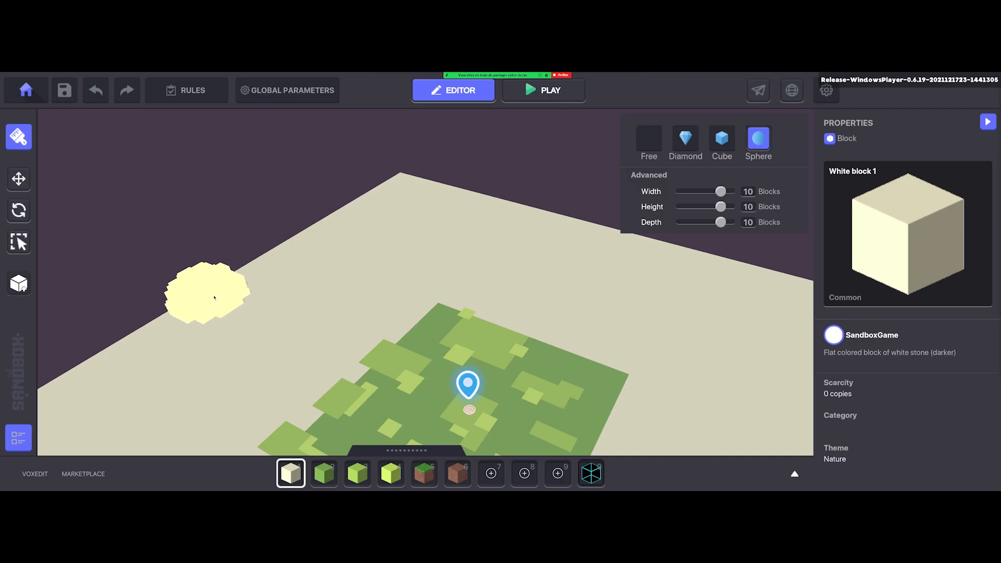
mouse_move(215, 298)
mouse_down()
mouse_move(271, 331)
mouse_move(329, 330)
mouse_move(362, 315)
mouse_up()
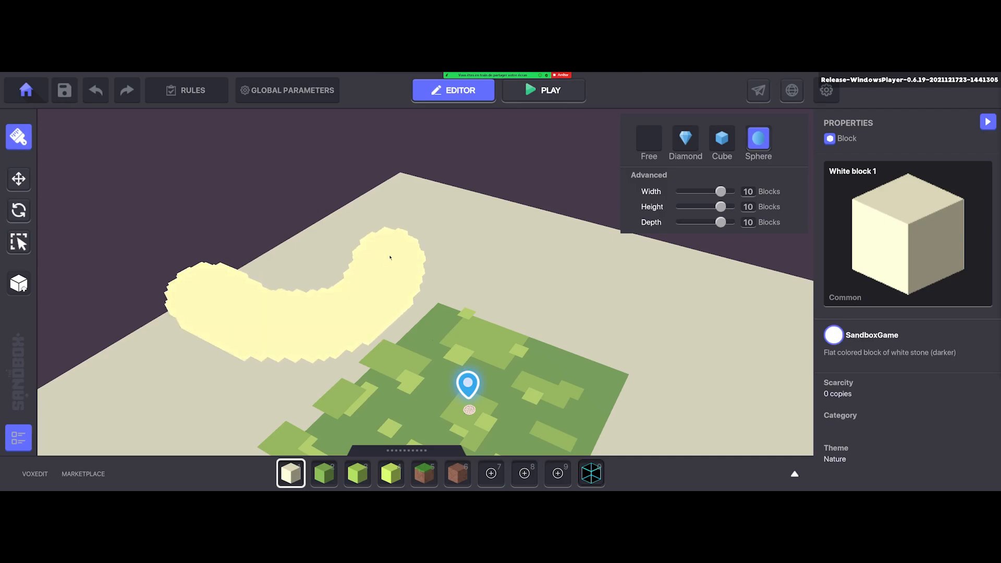
drag(408, 225, 428, 220)
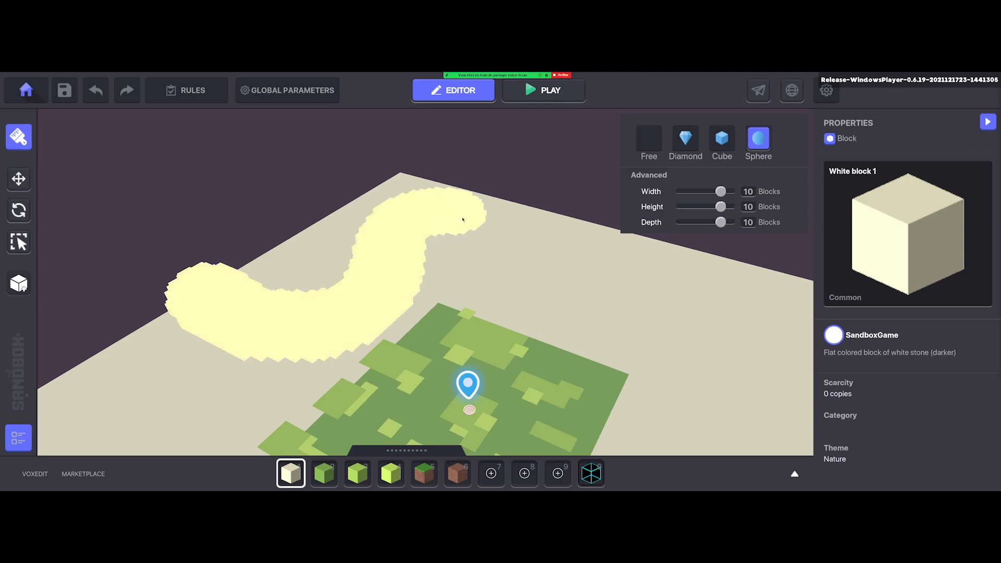
drag(495, 225, 560, 213)
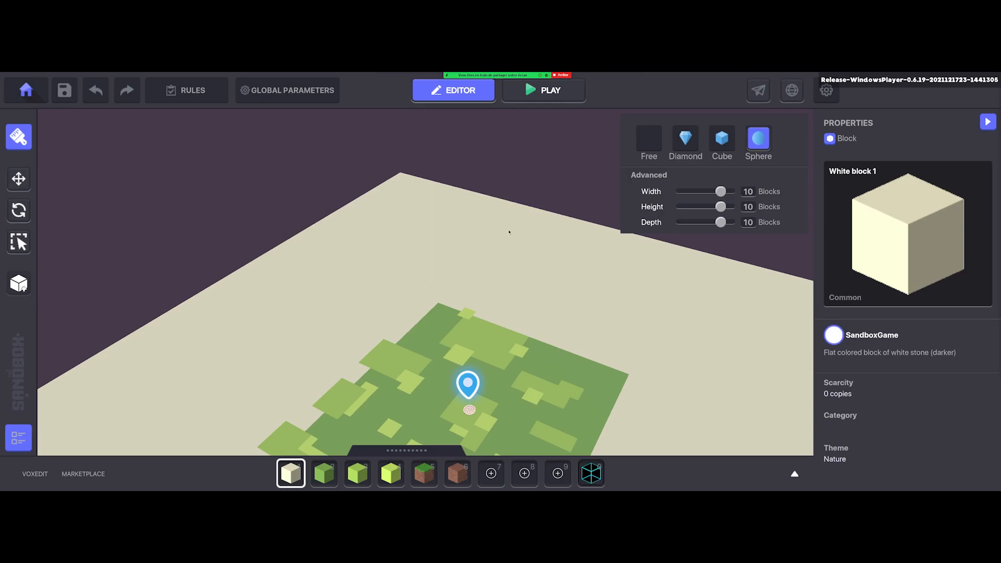
Playtest the experience, running the avatar around the grass to view the ridge, and return to the editor
mouse_move(548, 354)
right_down()
mouse_move(541, 324)
mouse_move(556, 276)
mouse_move(546, 292)
right_up()
click(543, 89)
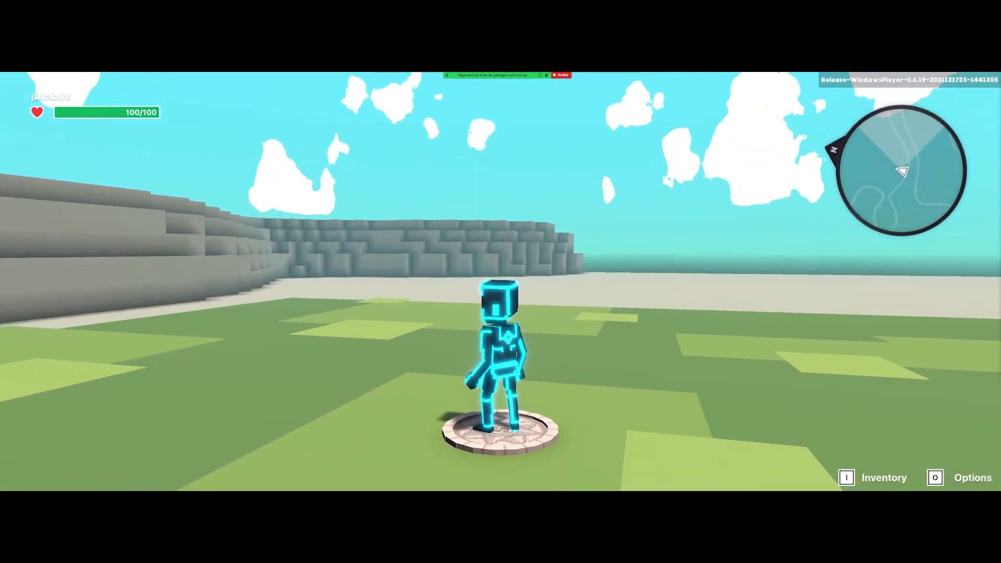
key(d)
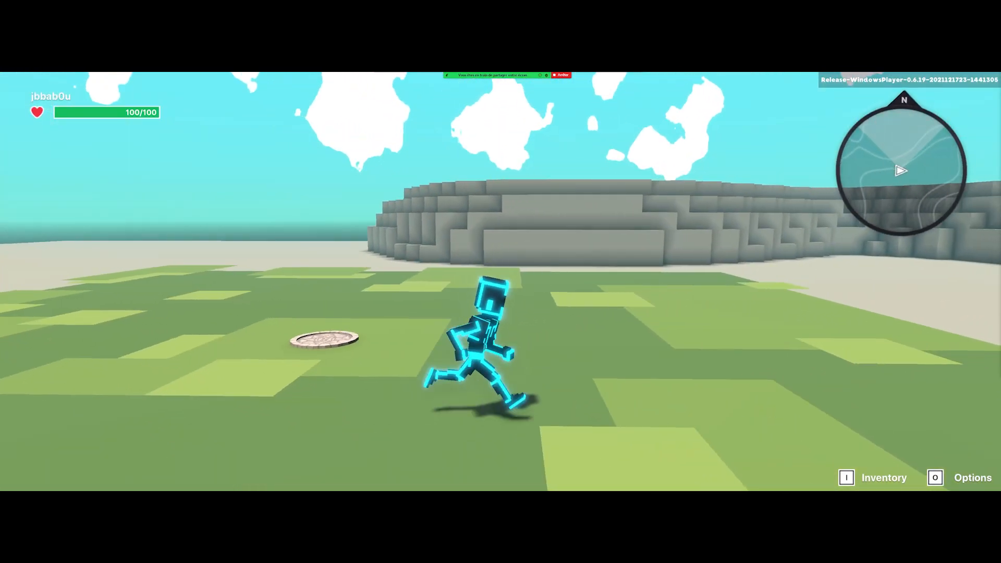
key(a)
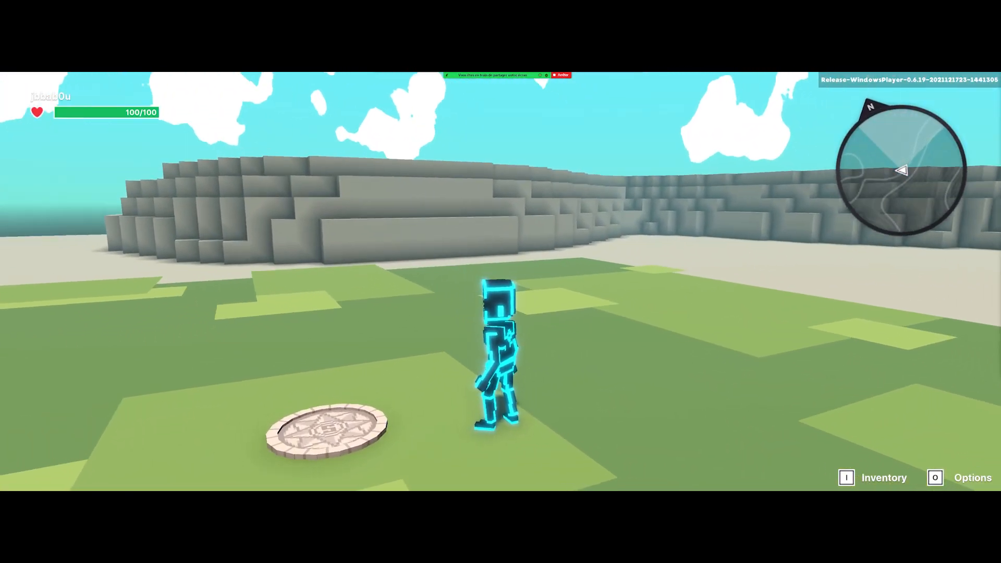
key(d)
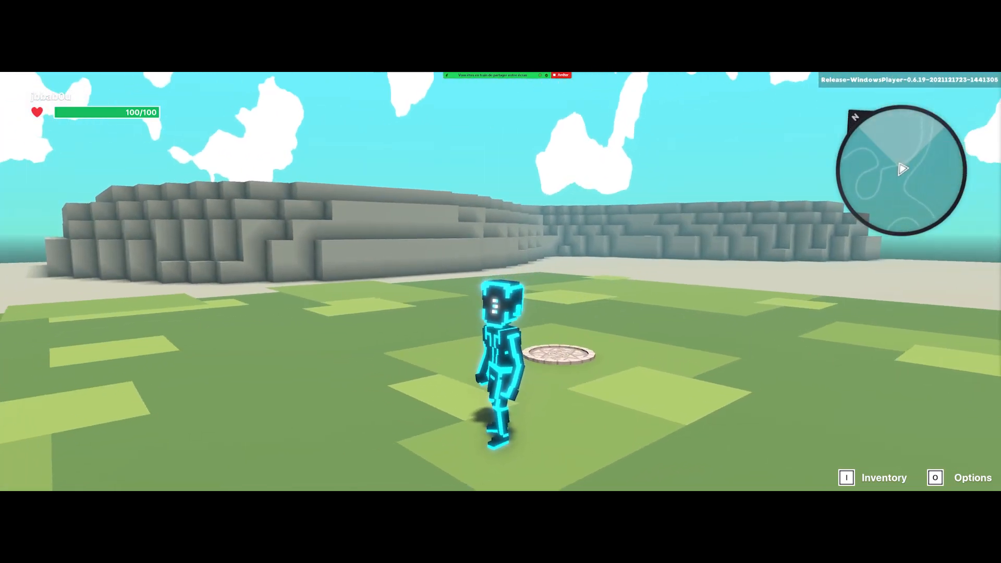
key(Escape)
Reactivate the block brush and lay more white spheres along the base's outer edge behind the S-shaped ridge
scroll(447, 335, up, 3)
right_drag(469, 292, 425, 356)
middle_drag(501, 357, 504, 245)
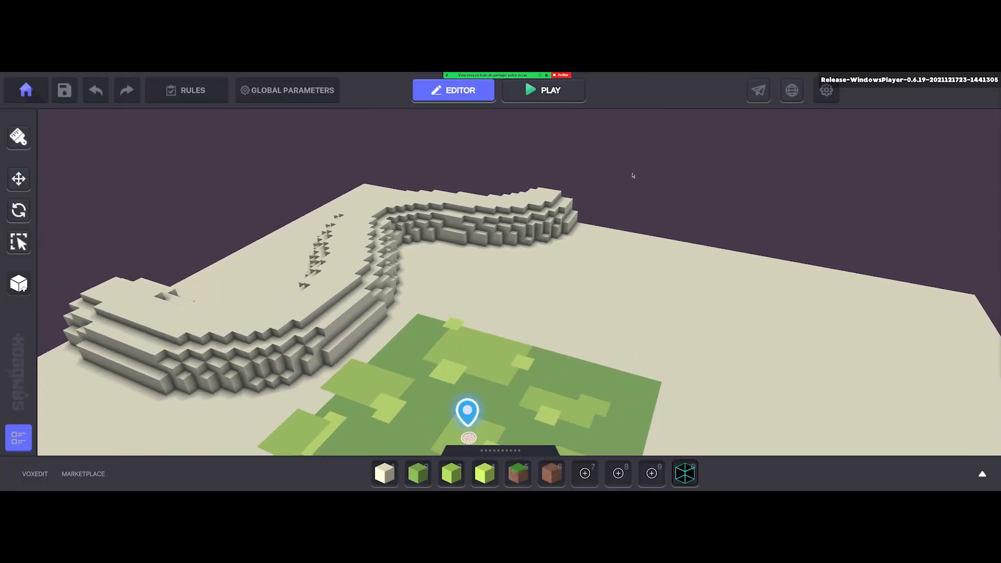
click(19, 137)
scroll(290, 302, up, 3)
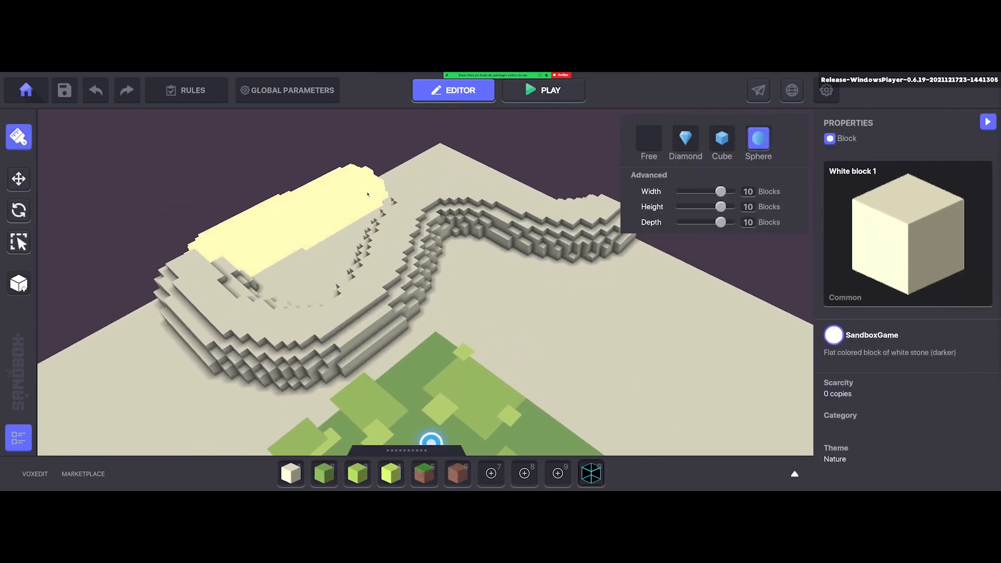
mouse_move(368, 194)
mouse_down()
mouse_move(443, 154)
mouse_move(514, 167)
mouse_move(584, 202)
mouse_up()
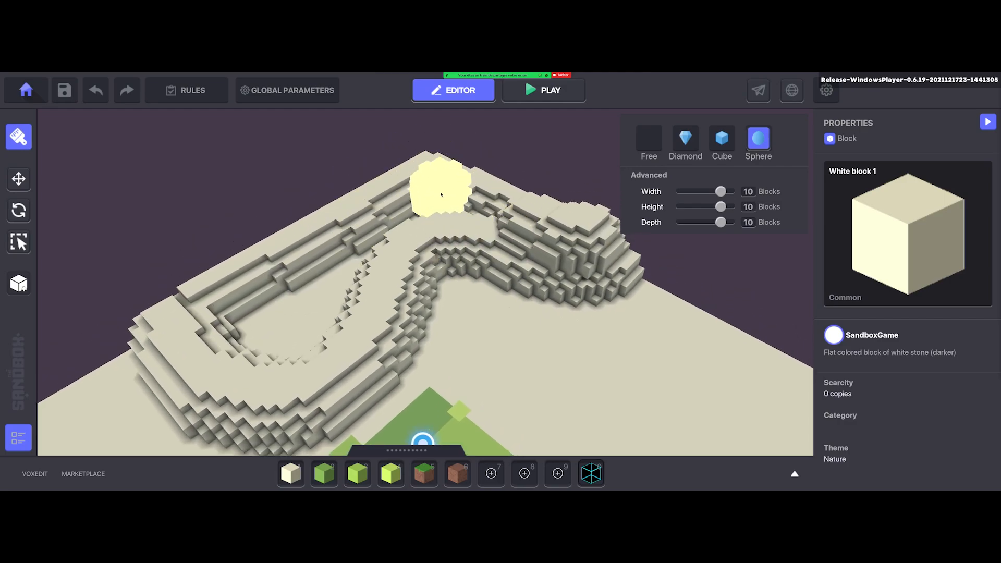
Stack more white spheres on the rock formation, raising a tall peak over its hollow end and building up its back corner
mouse_move(441, 195)
mouse_down()
mouse_move(250, 245)
mouse_move(240, 355)
mouse_move(337, 277)
mouse_move(307, 335)
mouse_move(352, 319)
mouse_up()
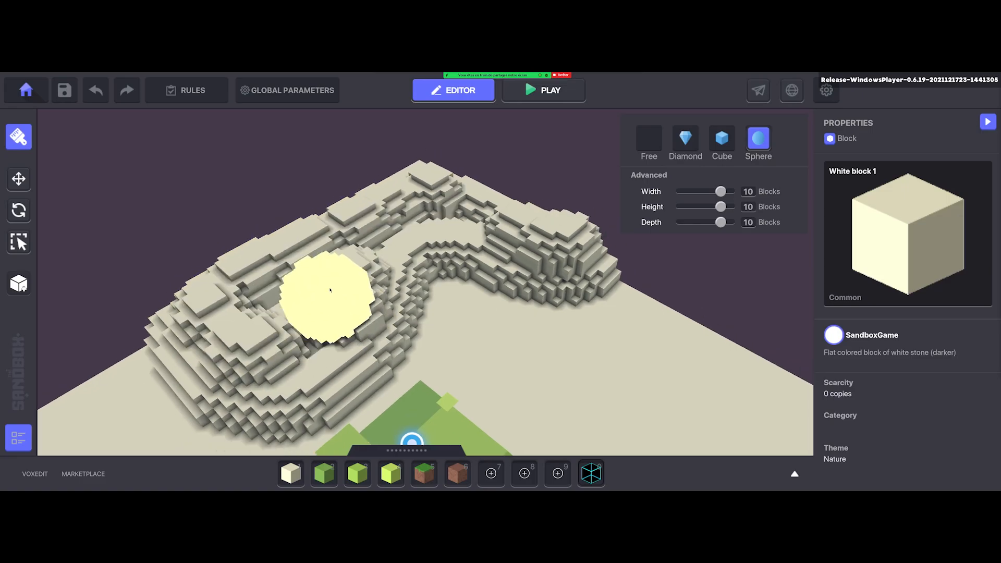
mouse_move(265, 308)
mouse_down()
mouse_move(314, 286)
mouse_move(275, 253)
mouse_up()
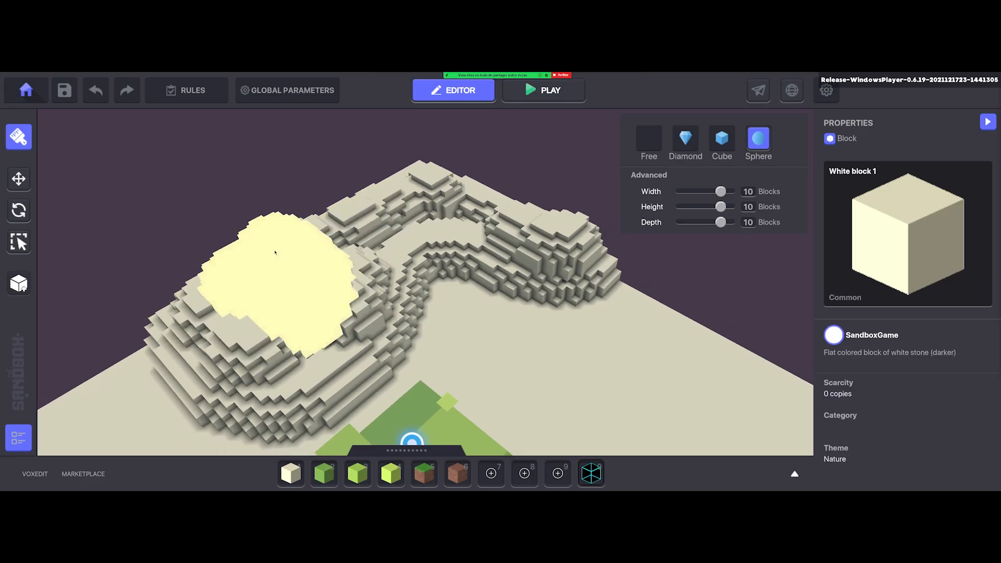
mouse_move(313, 282)
middle_down()
mouse_move(340, 306)
mouse_move(363, 186)
middle_up()
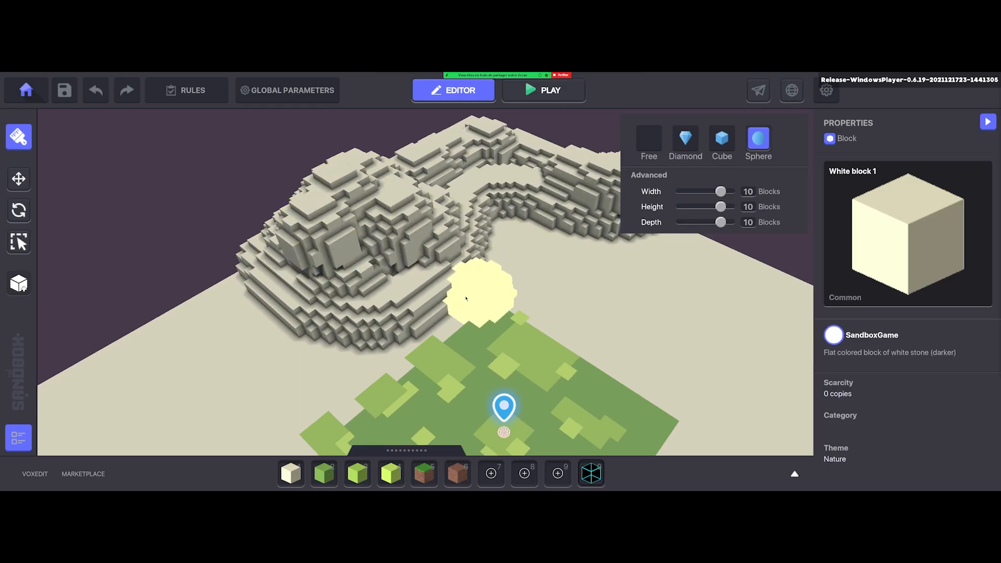
mouse_move(480, 295)
right_down()
mouse_move(469, 313)
mouse_move(448, 258)
mouse_move(438, 269)
right_up()
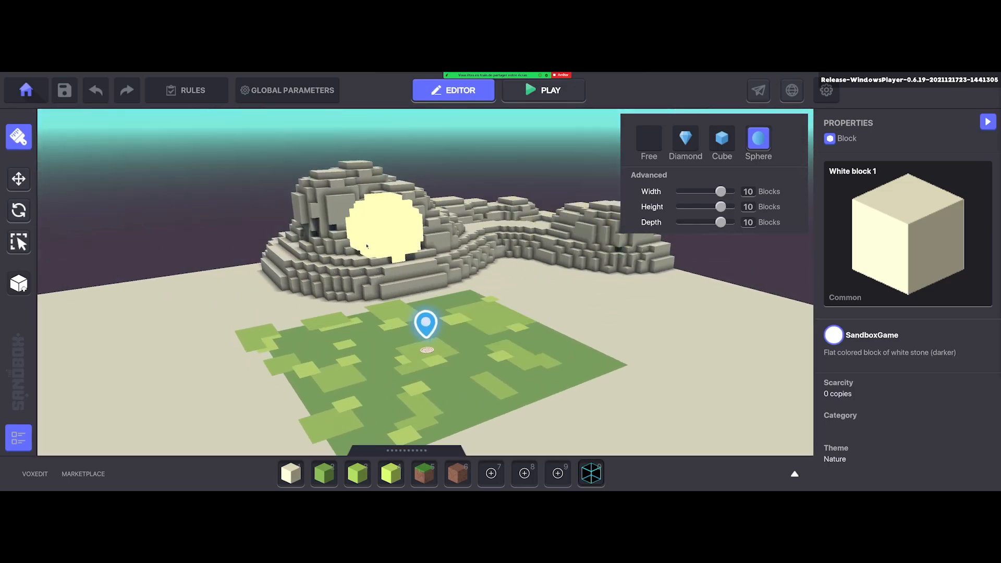
middle_drag(367, 246, 428, 275)
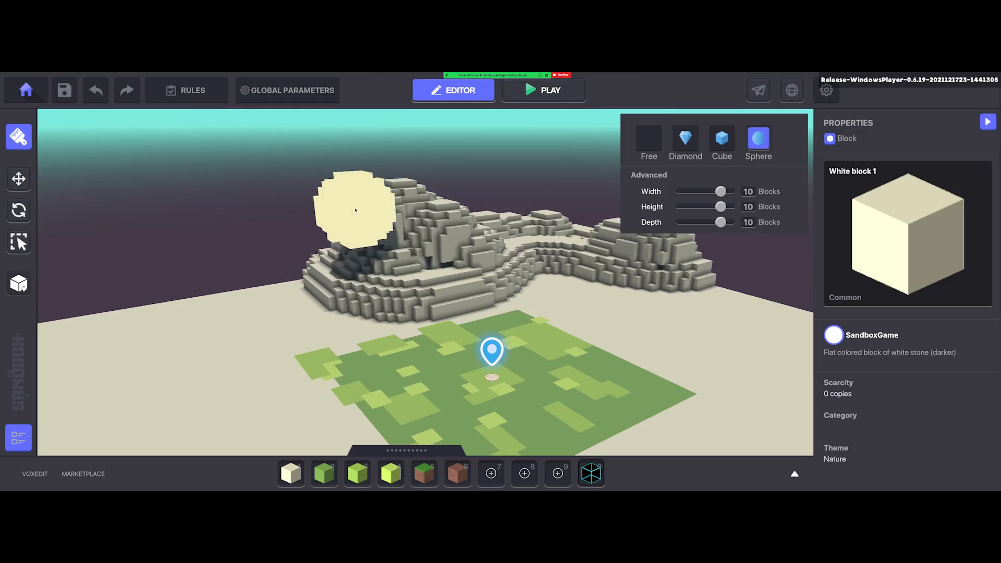
right_drag(599, 268, 458, 264)
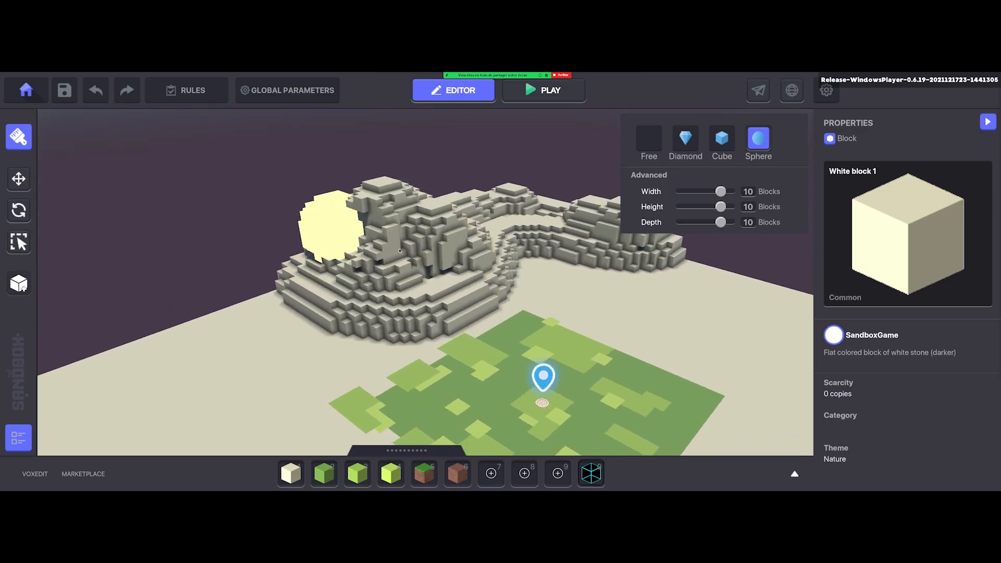
right_drag(535, 272, 477, 262)
mouse_move(623, 275)
right_down()
mouse_move(503, 255)
mouse_move(514, 257)
mouse_move(501, 311)
mouse_move(457, 203)
right_up()
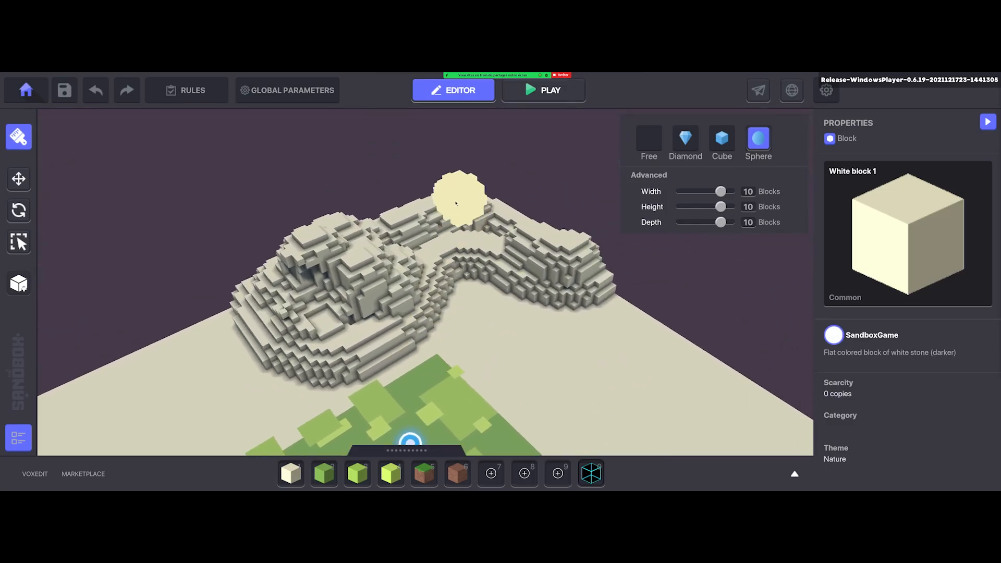
mouse_move(456, 204)
mouse_down()
mouse_move(413, 230)
mouse_move(491, 226)
mouse_up()
Carve a winding trench with the Sphere brush from beside the rock formation, around the grass, to the base's opposite edge
mouse_move(529, 246)
right_down()
mouse_move(532, 331)
mouse_move(554, 235)
mouse_move(586, 241)
mouse_move(581, 261)
mouse_move(509, 305)
mouse_move(534, 258)
mouse_move(407, 216)
right_up()
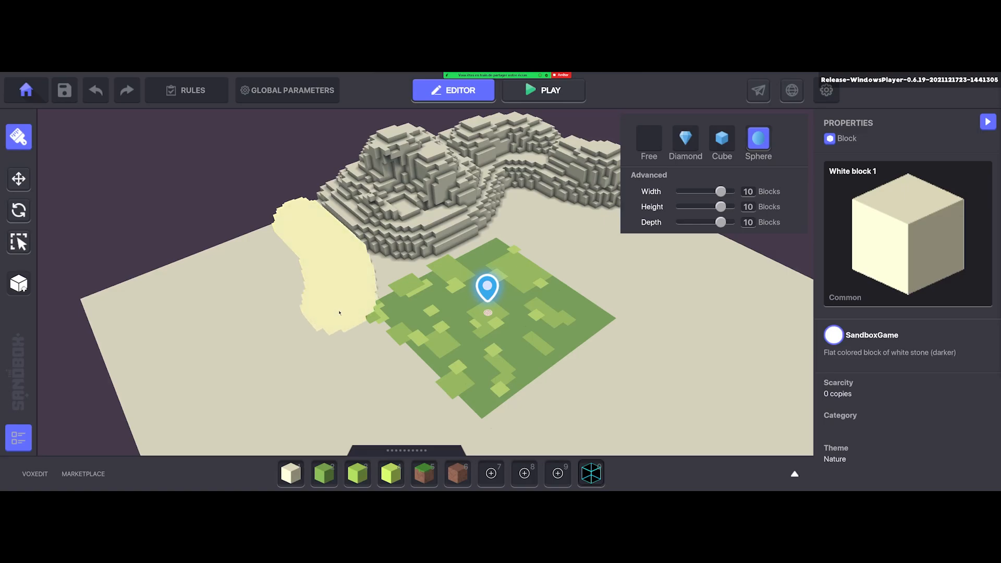
mouse_move(339, 313)
mouse_down()
mouse_move(271, 375)
mouse_move(243, 438)
mouse_up()
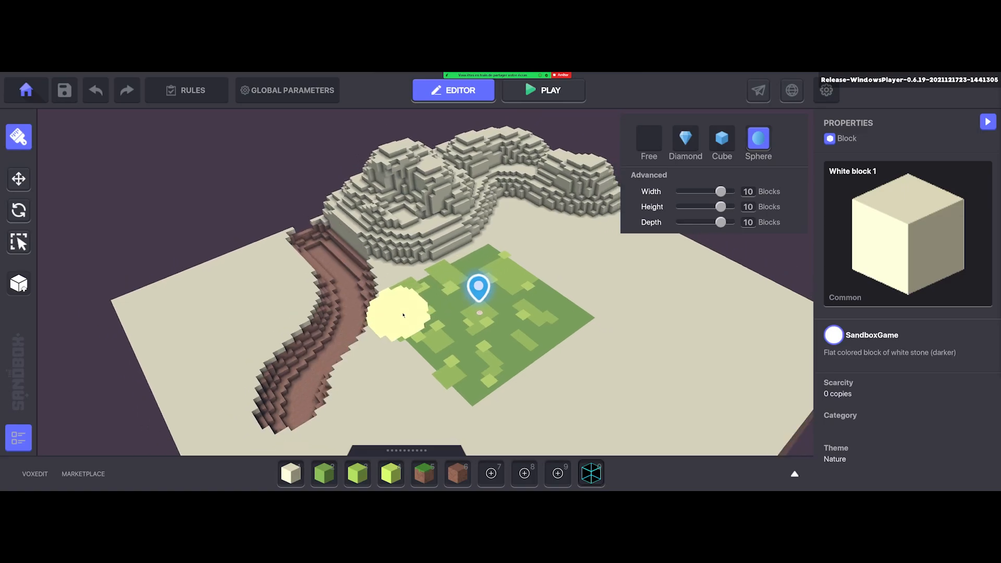
middle_drag(403, 315, 448, 206)
mouse_move(362, 330)
mouse_down()
mouse_move(414, 365)
mouse_move(514, 372)
mouse_up()
middle_drag(552, 347, 455, 270)
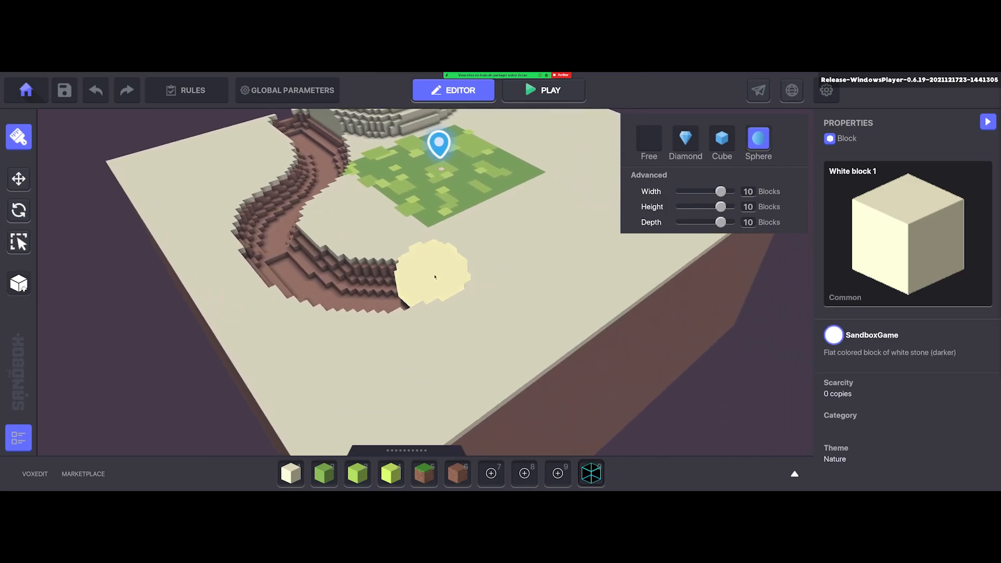
mouse_move(433, 269)
mouse_down()
mouse_move(500, 269)
mouse_move(590, 307)
mouse_move(618, 355)
mouse_up()
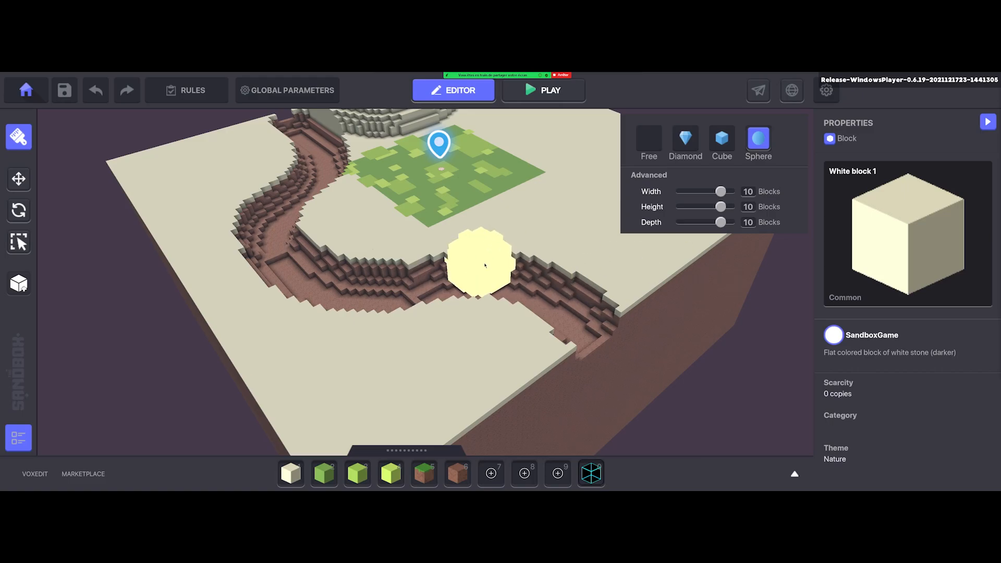
Build a second white rock mass on the outer corner across the trench, layering sphere strokes into uneven peaks
middle_drag(485, 265, 547, 342)
scroll(328, 197, up, 1)
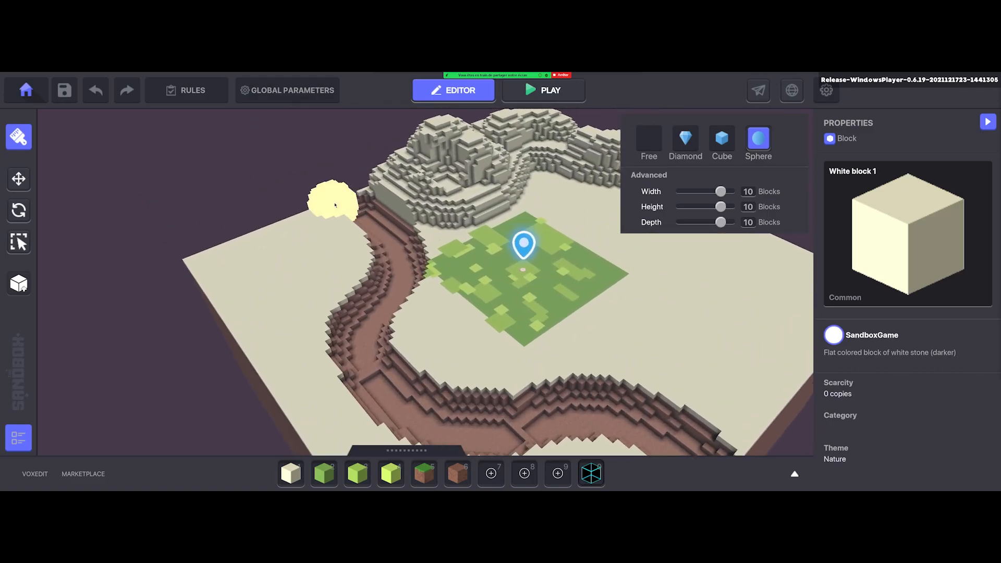
drag(284, 231, 209, 255)
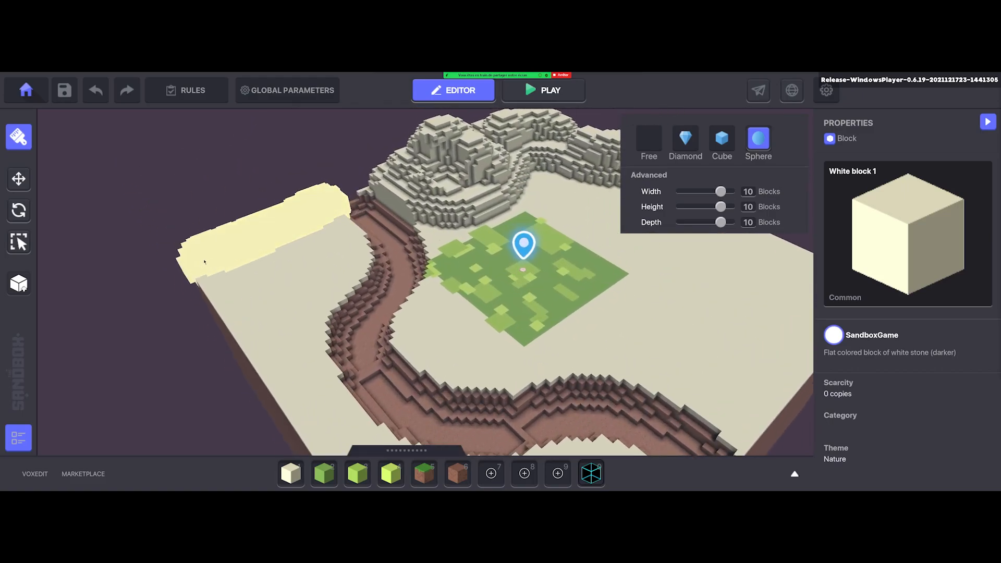
mouse_move(349, 249)
mouse_down()
mouse_move(329, 292)
mouse_move(245, 339)
mouse_up()
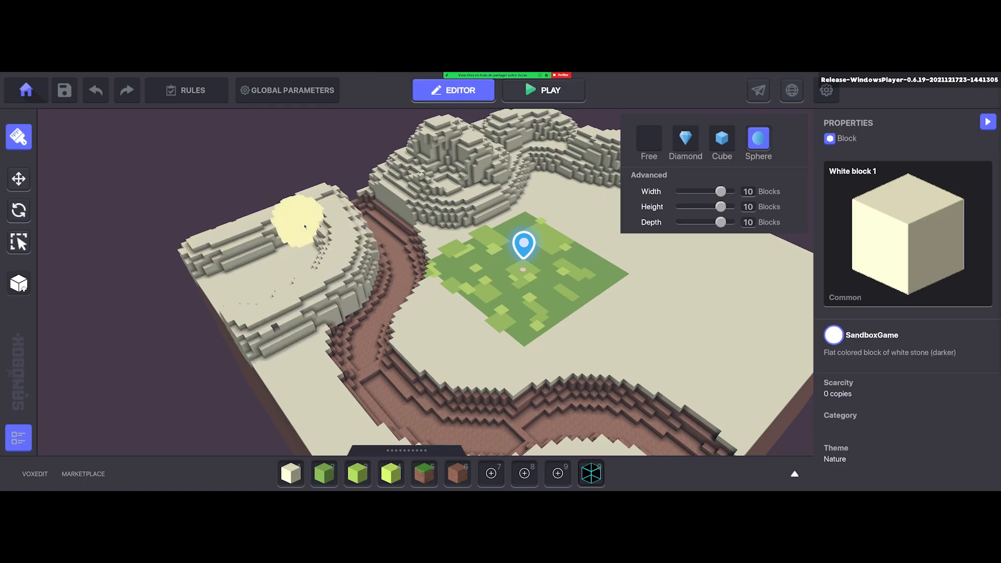
mouse_move(308, 252)
mouse_down()
mouse_move(248, 292)
mouse_move(209, 302)
mouse_move(249, 249)
mouse_move(270, 241)
mouse_up()
drag(332, 200, 251, 259)
scroll(378, 265, up, 2)
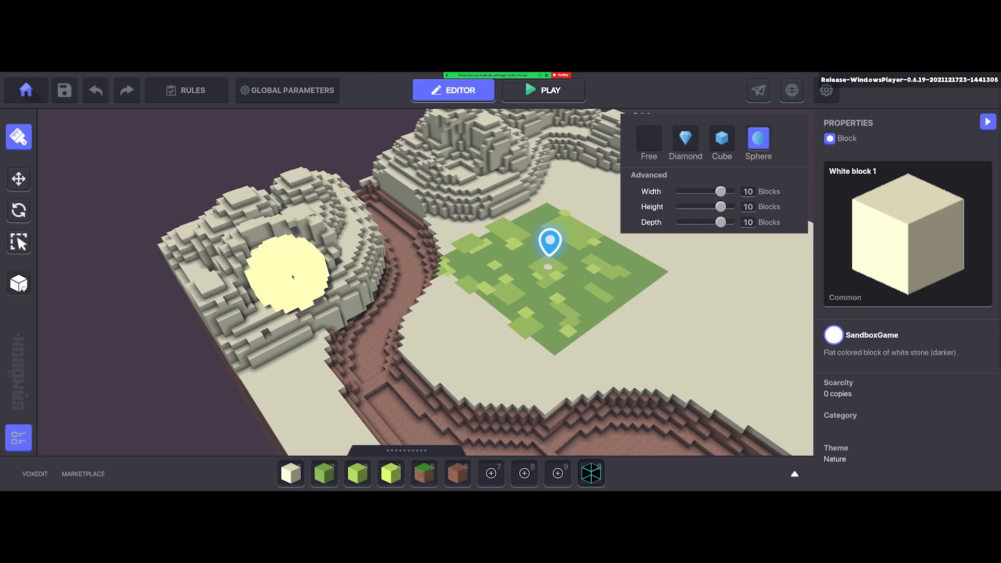
Examine the second rock mass, the winding trench and the open ground around the grass from several angles
mouse_move(371, 212)
right_down()
mouse_move(342, 257)
mouse_move(406, 223)
right_up()
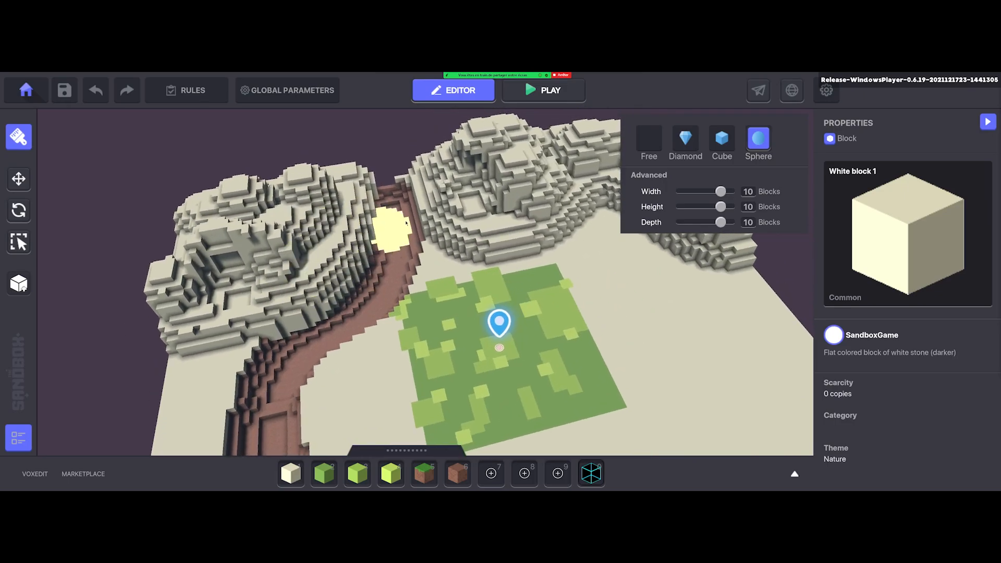
right_drag(295, 233, 324, 234)
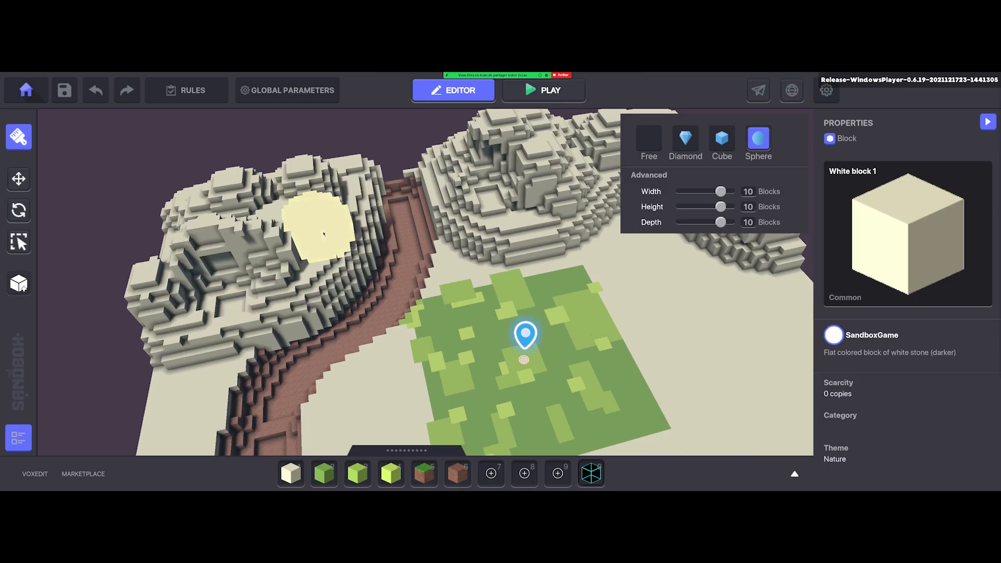
scroll(315, 246, up, 2)
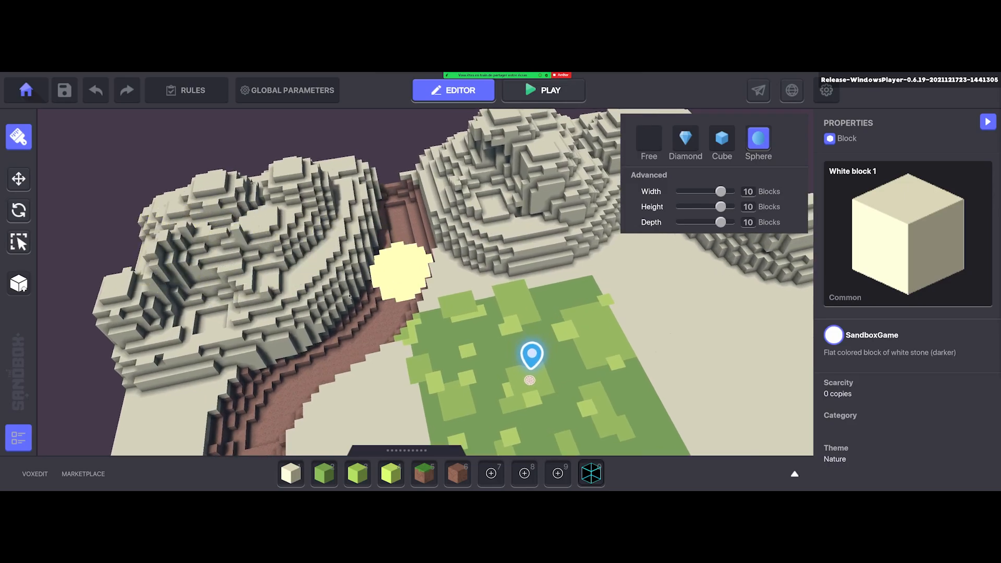
mouse_move(349, 295)
right_down()
mouse_move(262, 289)
mouse_move(175, 382)
mouse_move(335, 276)
right_up()
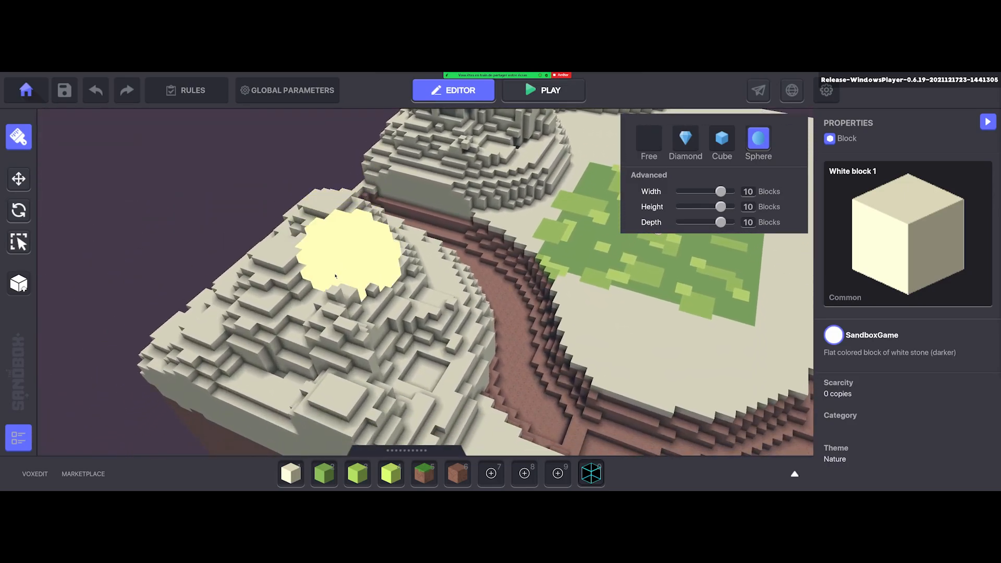
mouse_move(457, 284)
right_down()
mouse_move(495, 267)
mouse_move(458, 284)
mouse_move(256, 266)
right_up()
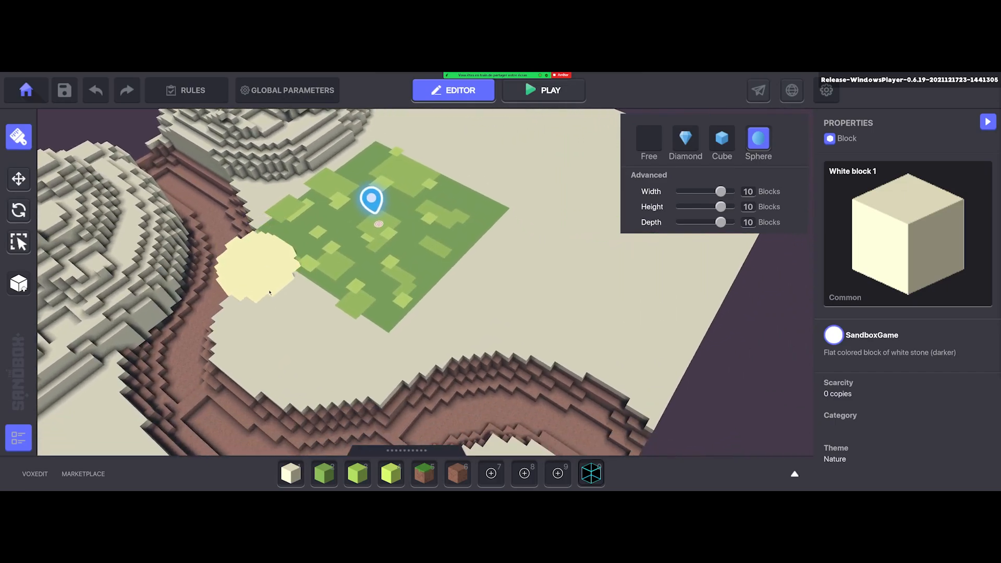
mouse_move(658, 313)
right_down()
mouse_move(447, 236)
mouse_move(505, 225)
mouse_move(409, 335)
mouse_move(371, 308)
mouse_move(402, 290)
mouse_move(398, 335)
mouse_move(469, 324)
right_up()
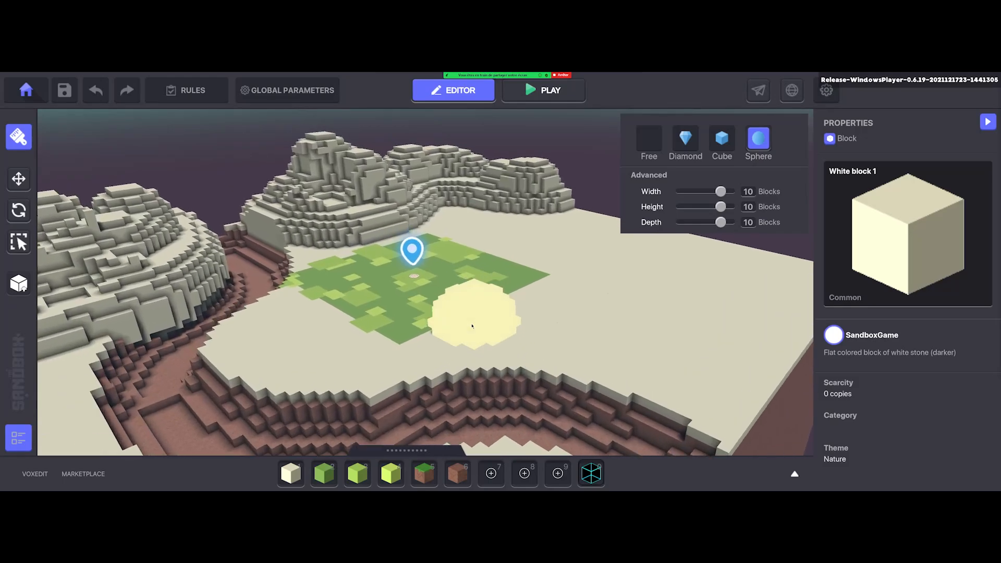
Playtest the experience, walking the avatar across the grass to view both rock formations, and return to editing
click(544, 90)
key(s)
key(d)
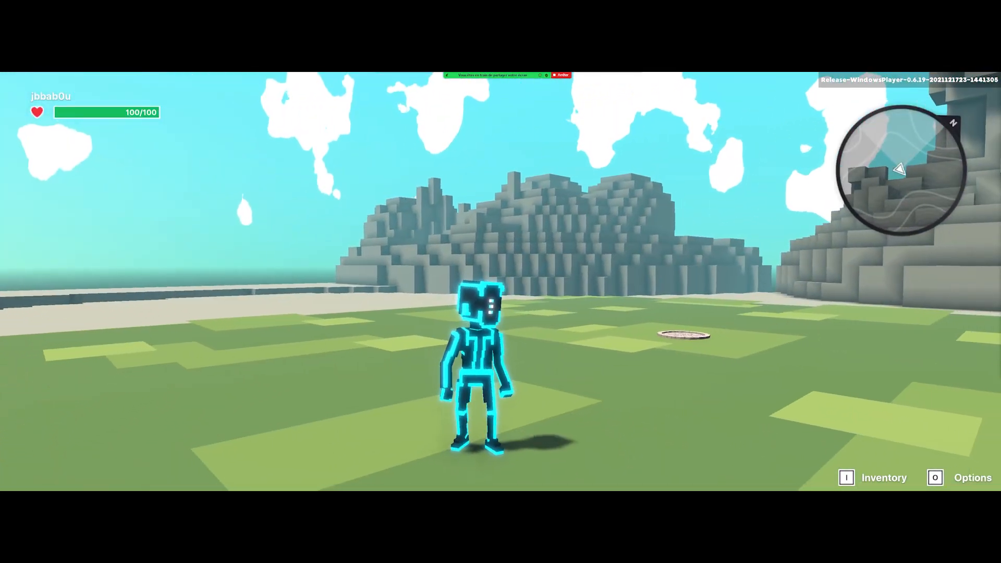
key(a)
key(w)
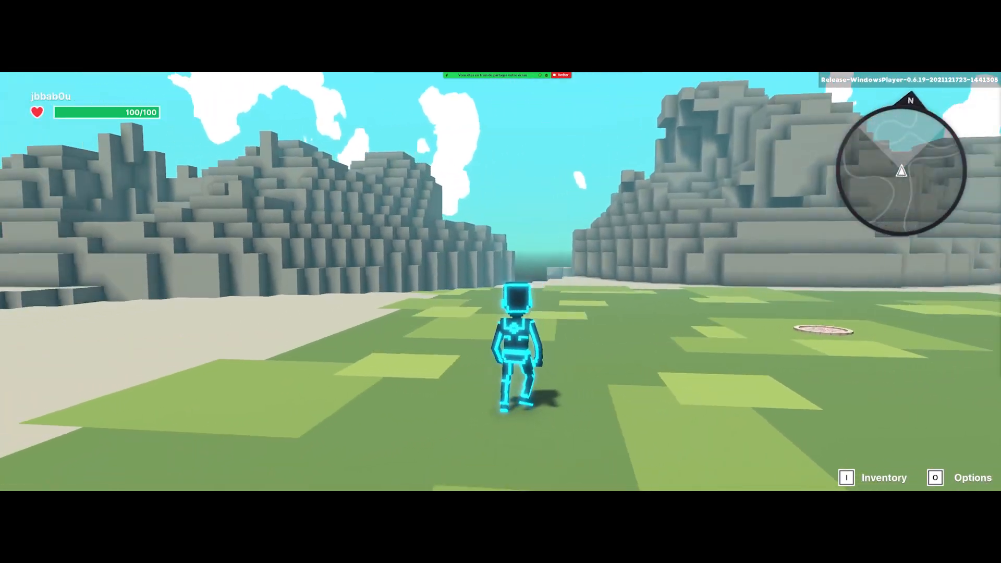
key(d)
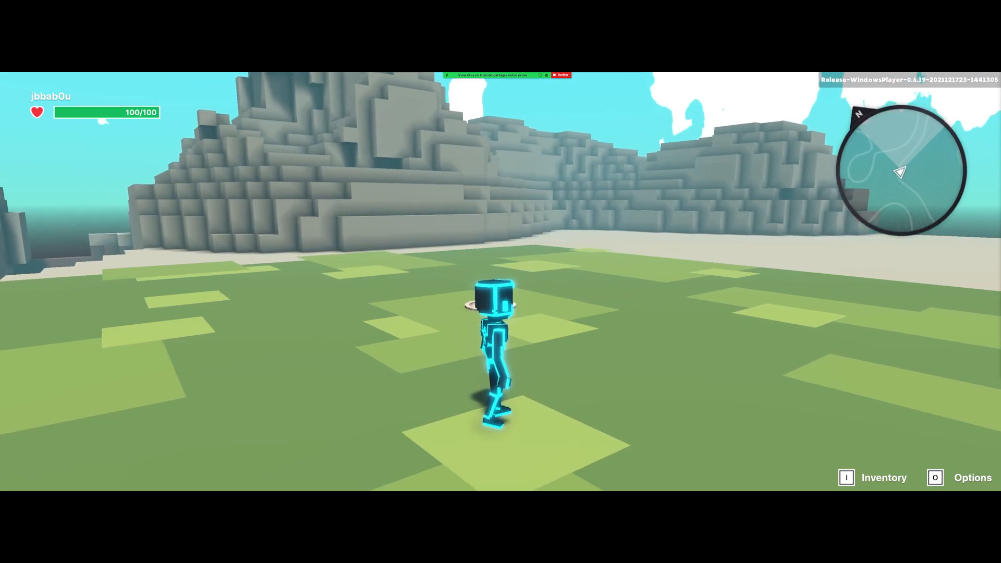
key(Escape)
key(w)
key(a)
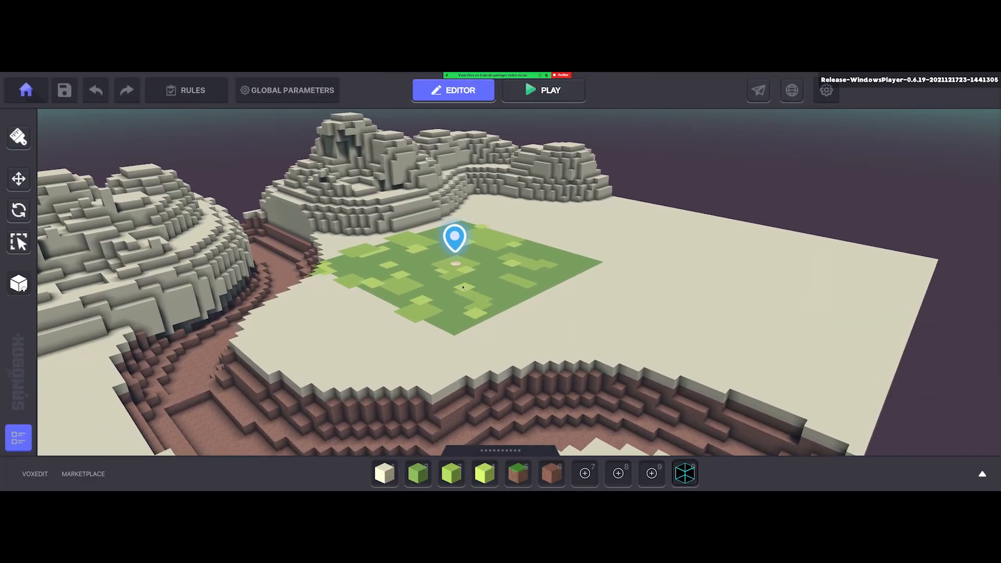
key(w)
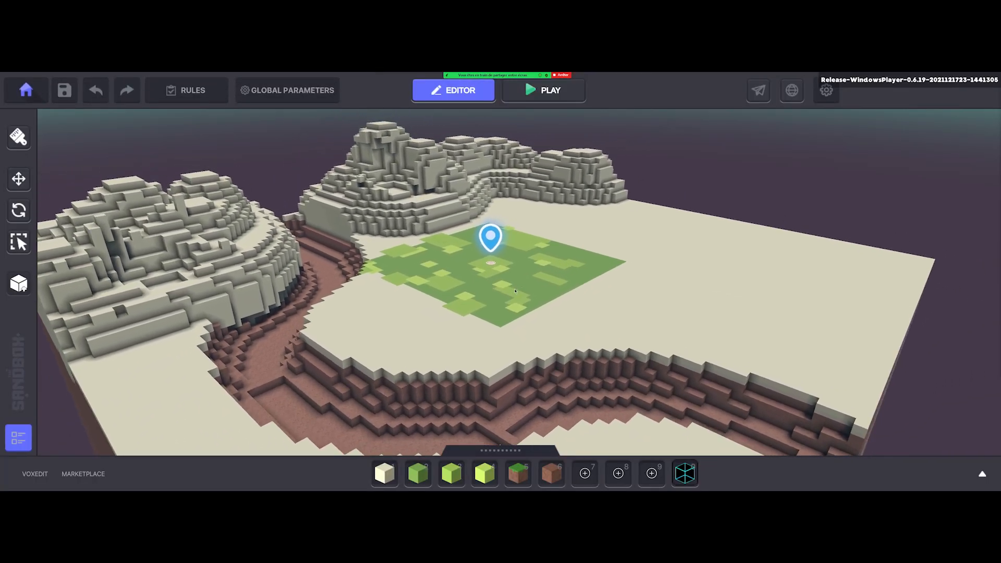
key(d)
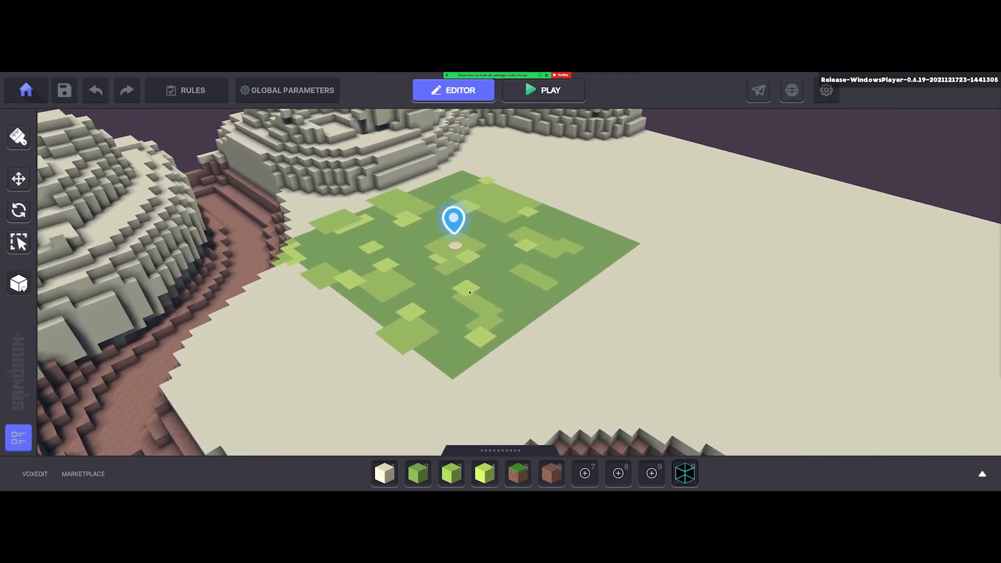
key(d)
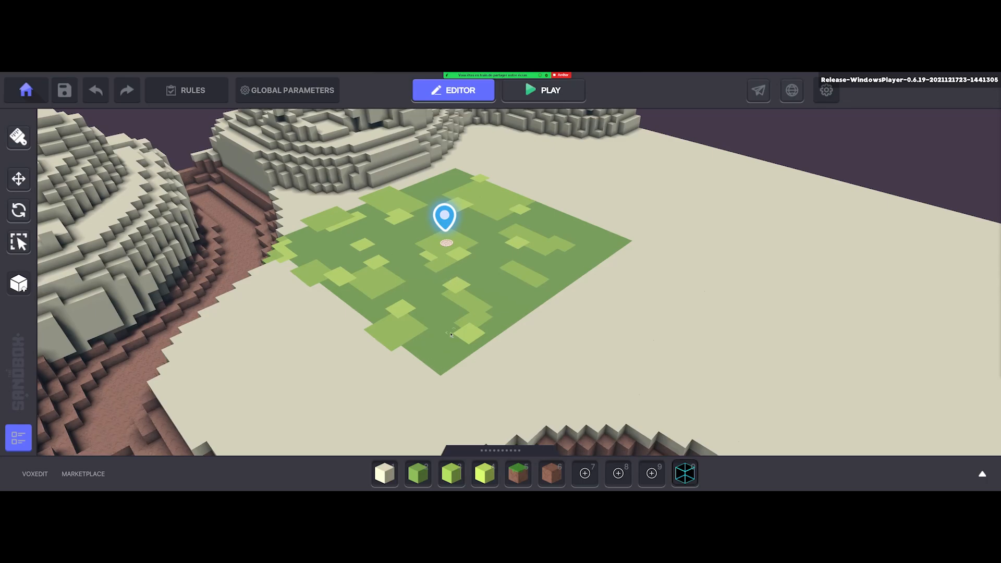
key(d)
Open the full asset library and review its Rarity, Theme, Gems and Category filter options
key(Tab)
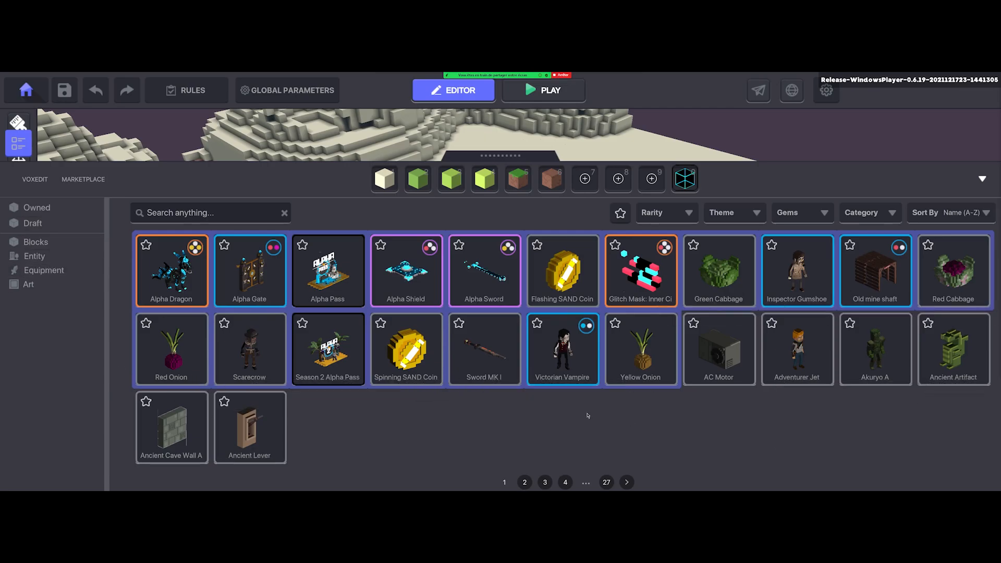
click(663, 214)
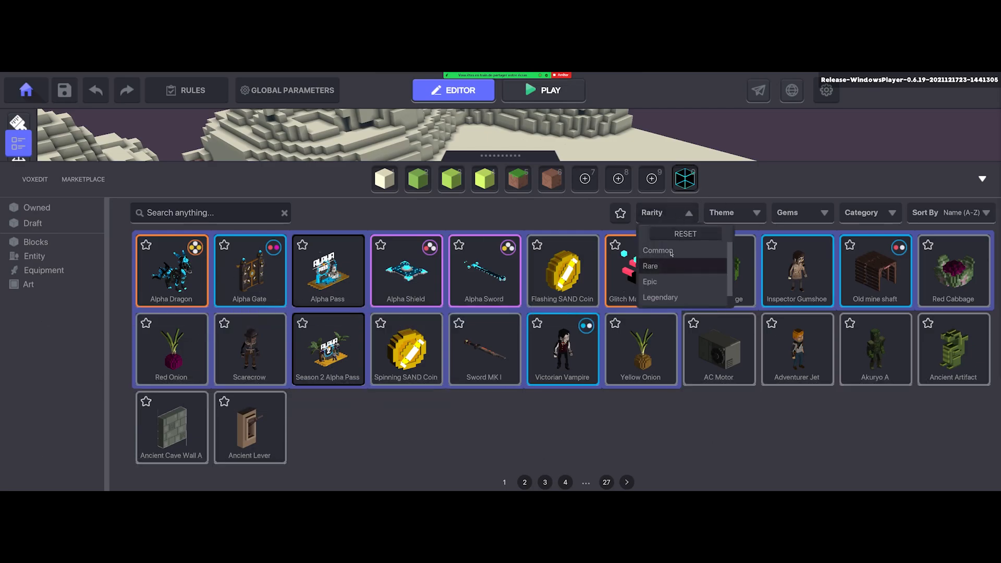
click(723, 211)
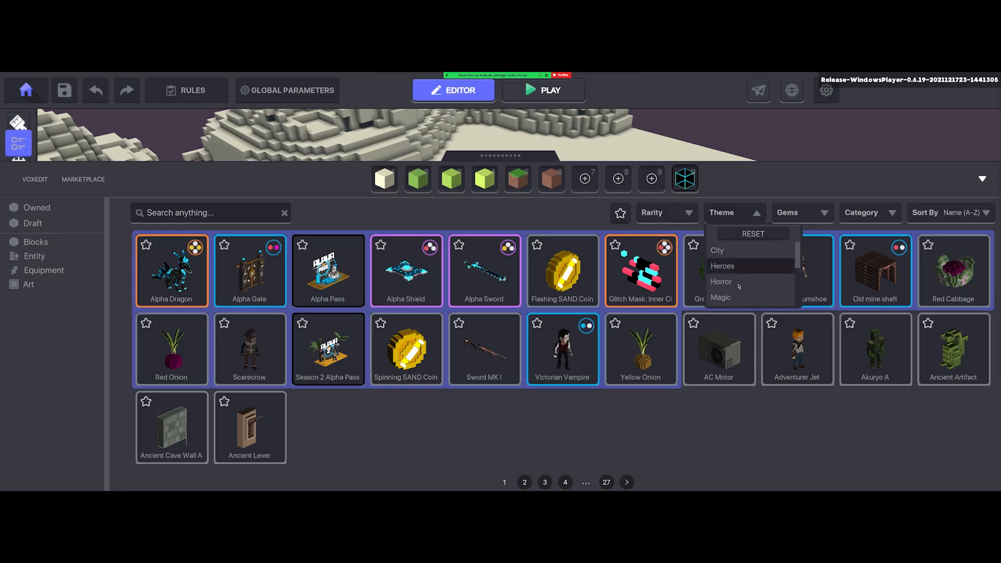
click(805, 212)
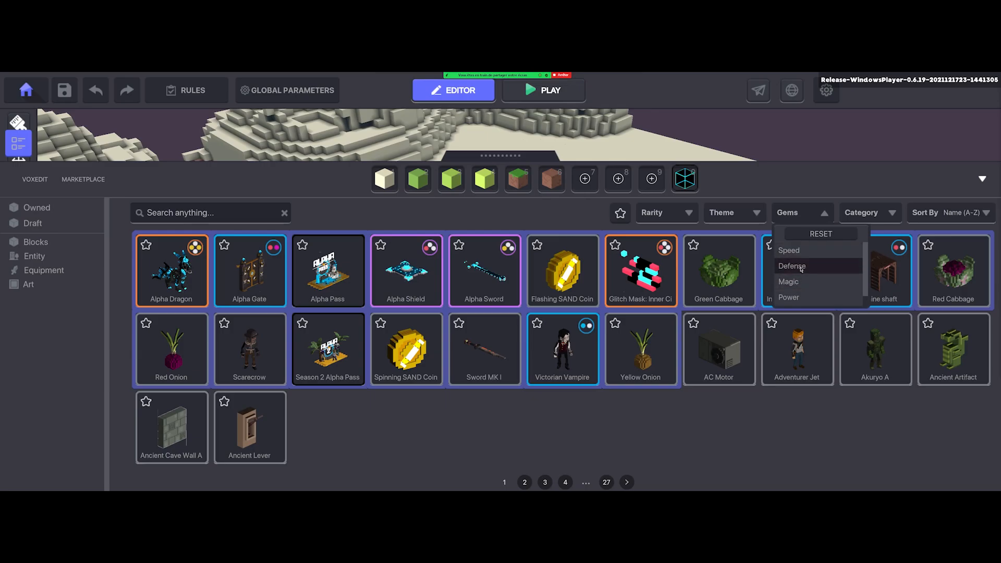
click(877, 213)
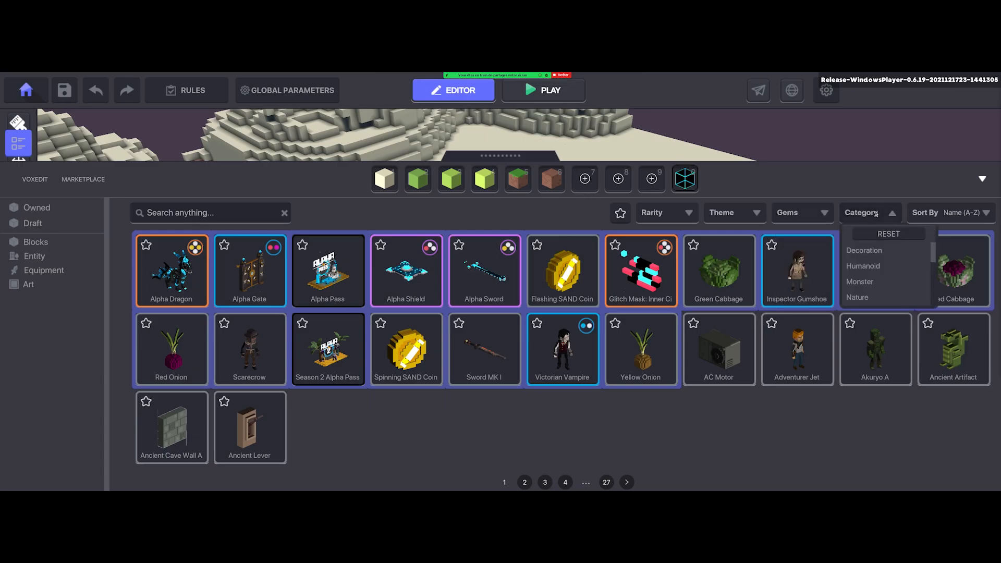
scroll(870, 290, up, 2)
click(954, 264)
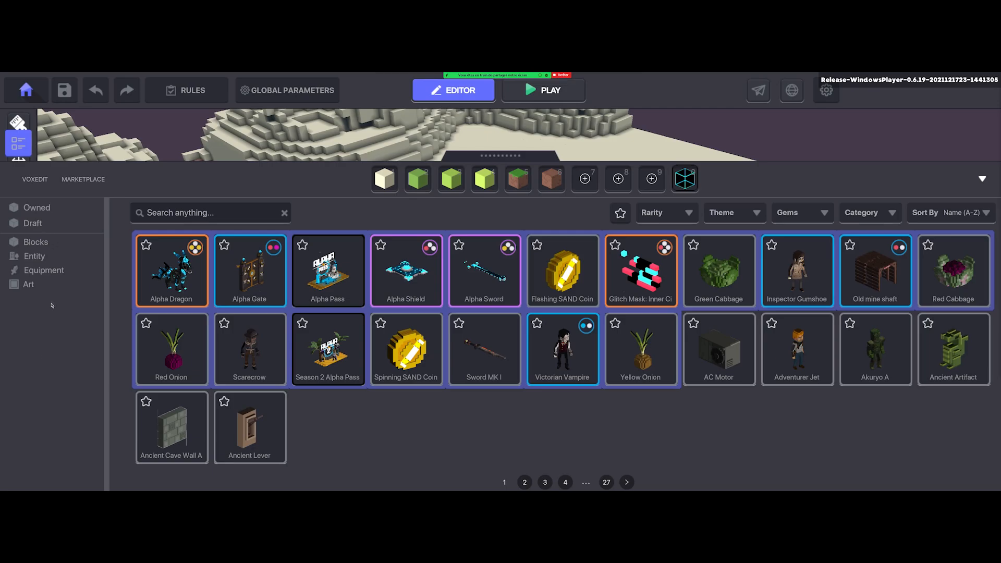
Pick the Lava block from the second page of the Blocks library and set the brush shape to Free
click(35, 242)
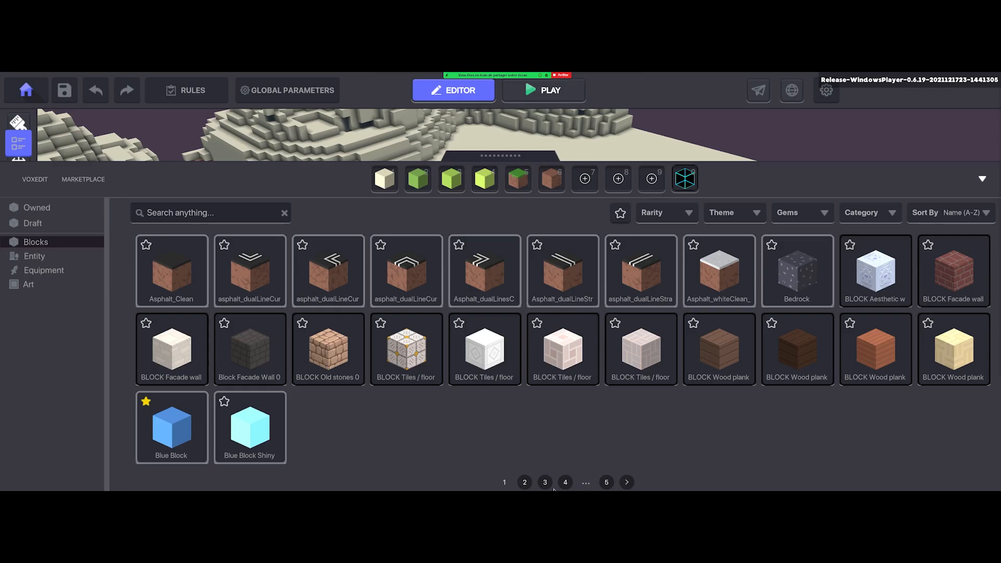
click(524, 482)
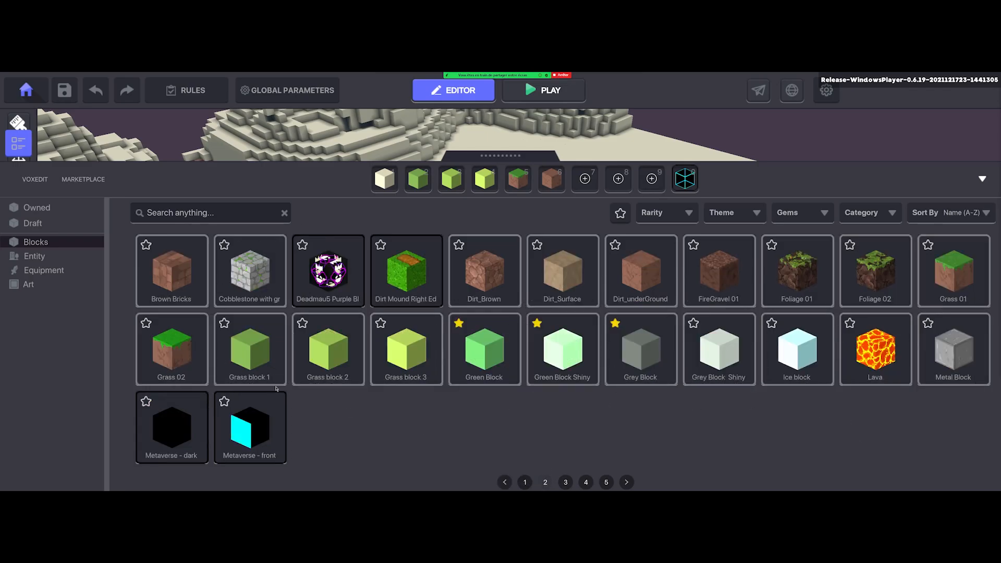
click(877, 355)
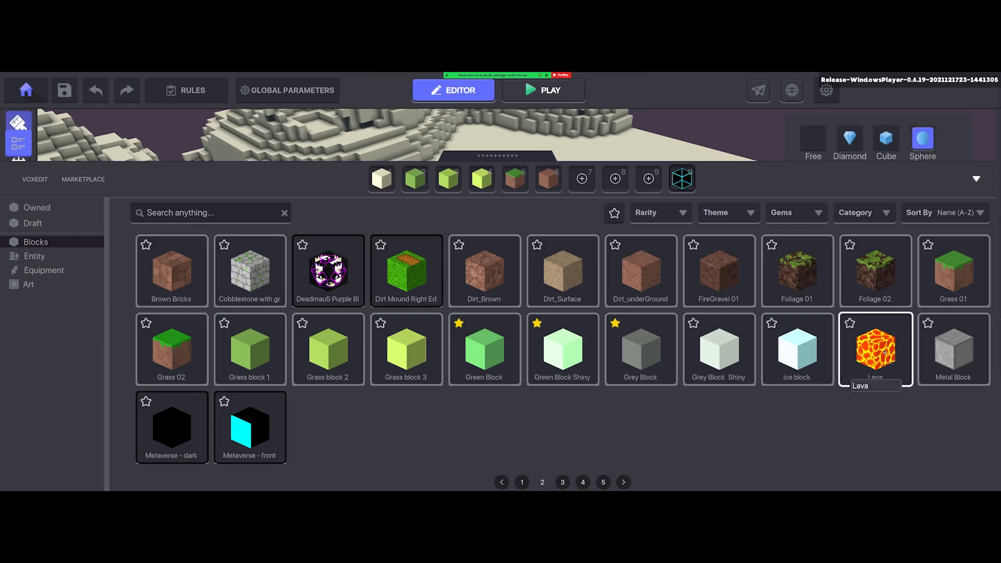
key(Tab)
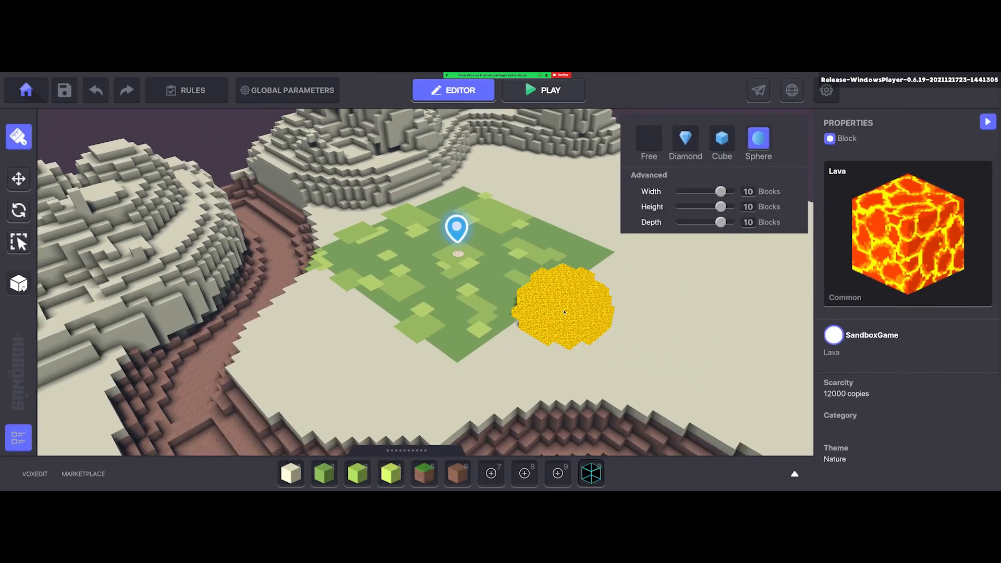
click(649, 140)
Paint a narrow lava stream from just below the rear rock ridge's summit down its stepped inner wall
key(q)
key(a)
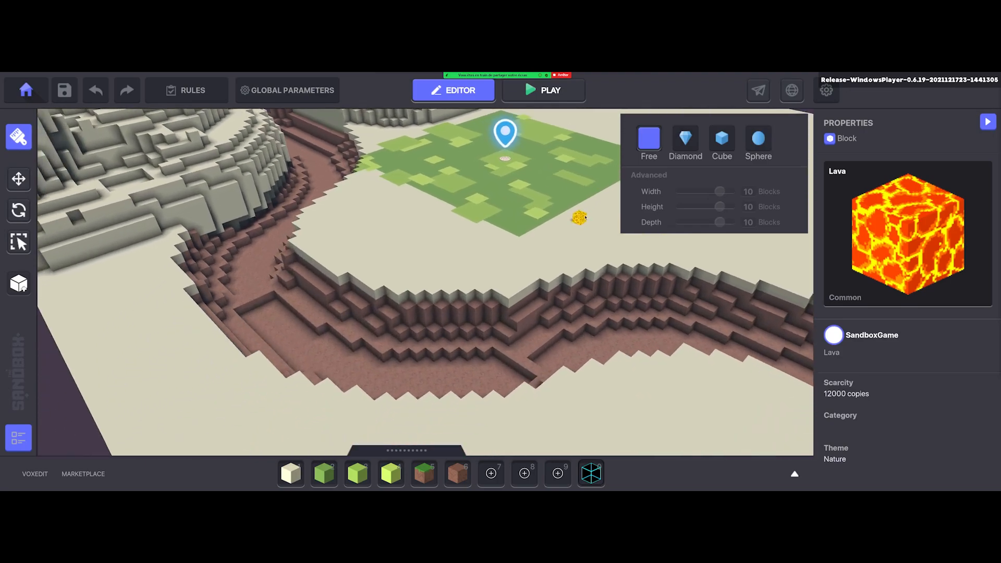
drag(430, 182, 436, 194)
key(ctrl+z)
key(w)
key(d)
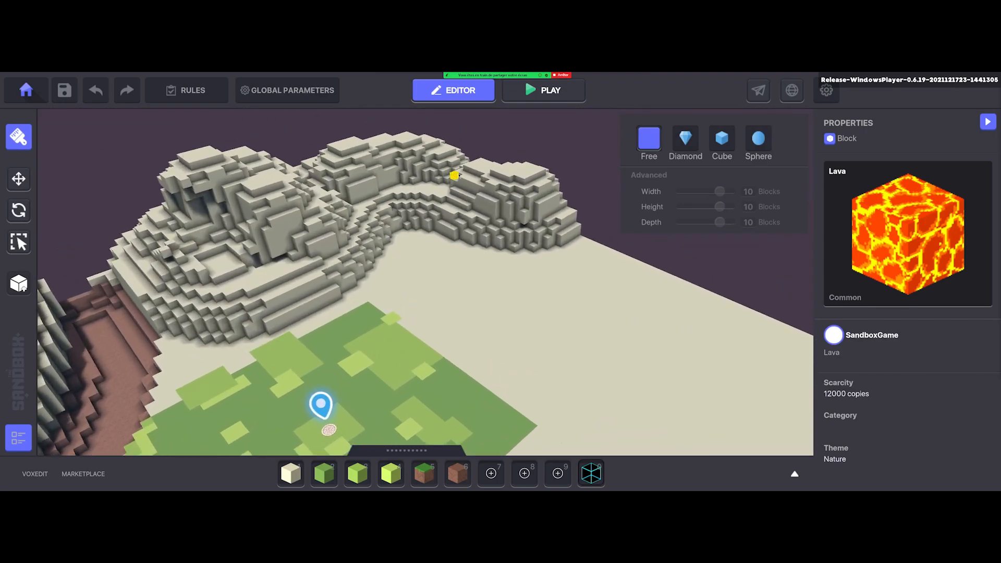
key(w)
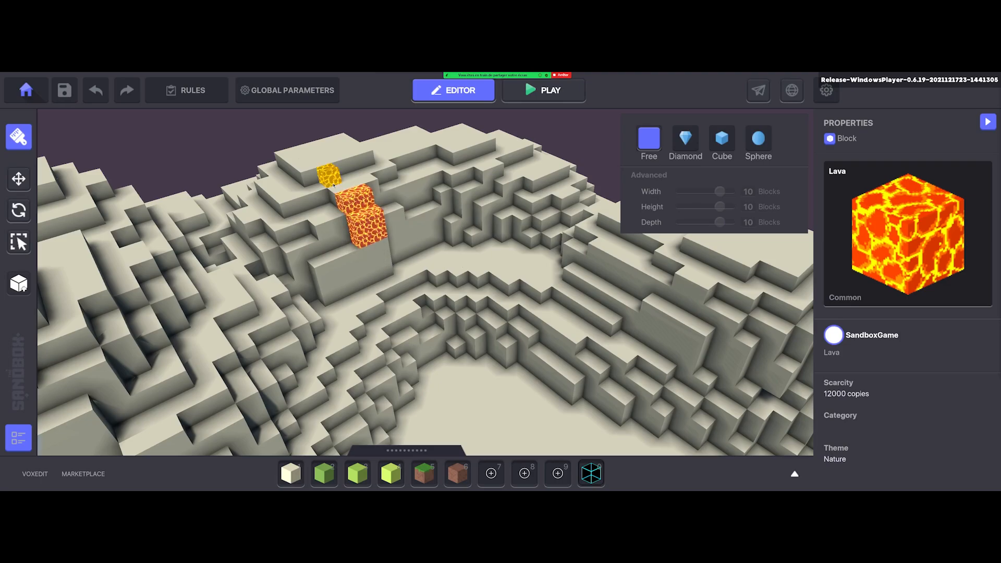
right_drag(353, 181, 334, 190)
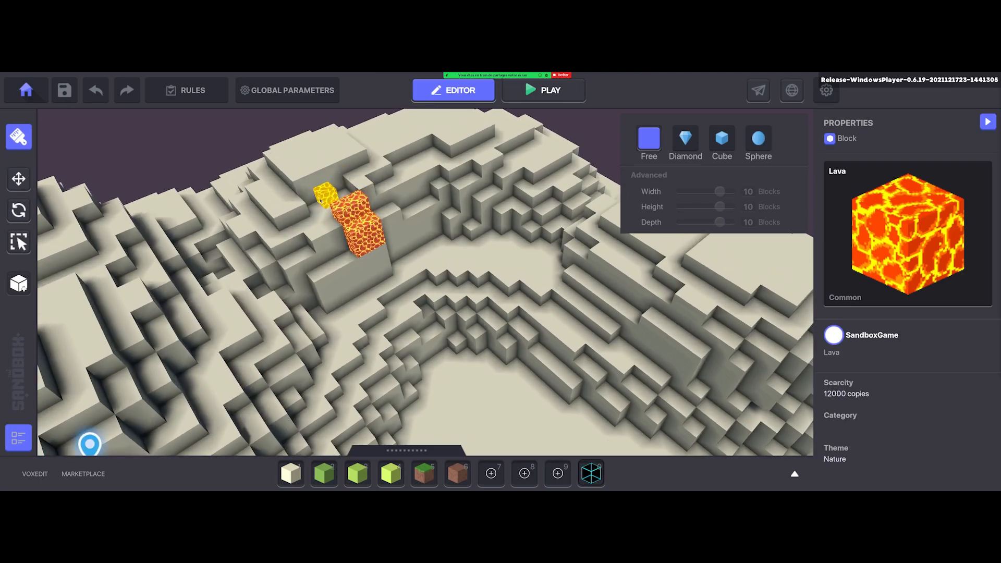
mouse_move(351, 195)
right_down()
mouse_move(339, 202)
mouse_move(399, 212)
right_up()
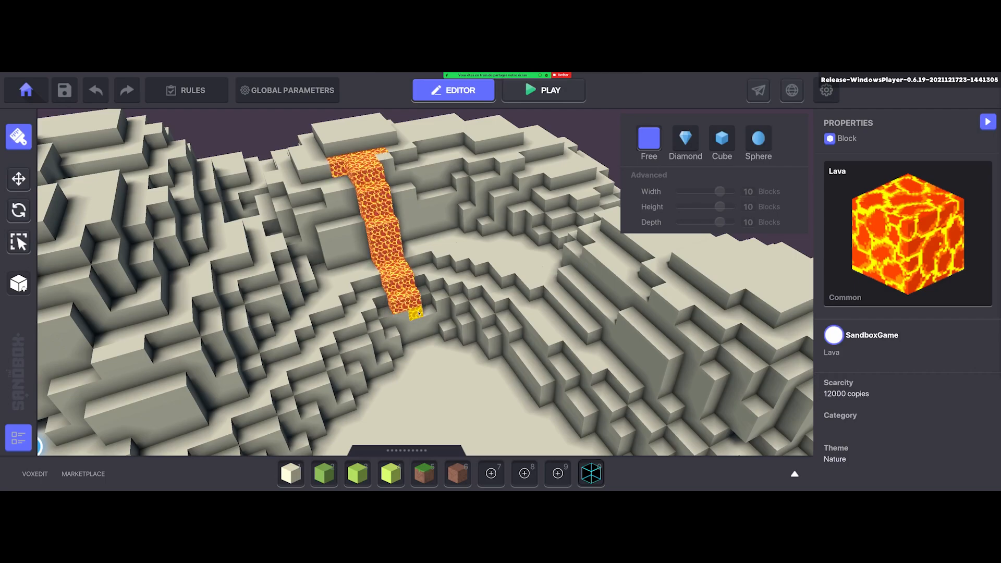
Extend the lava stream to the ground and spread a small irregular lava pool at its foot
drag(423, 335, 423, 334)
scroll(428, 323, down, 2)
scroll(557, 337, up, 4)
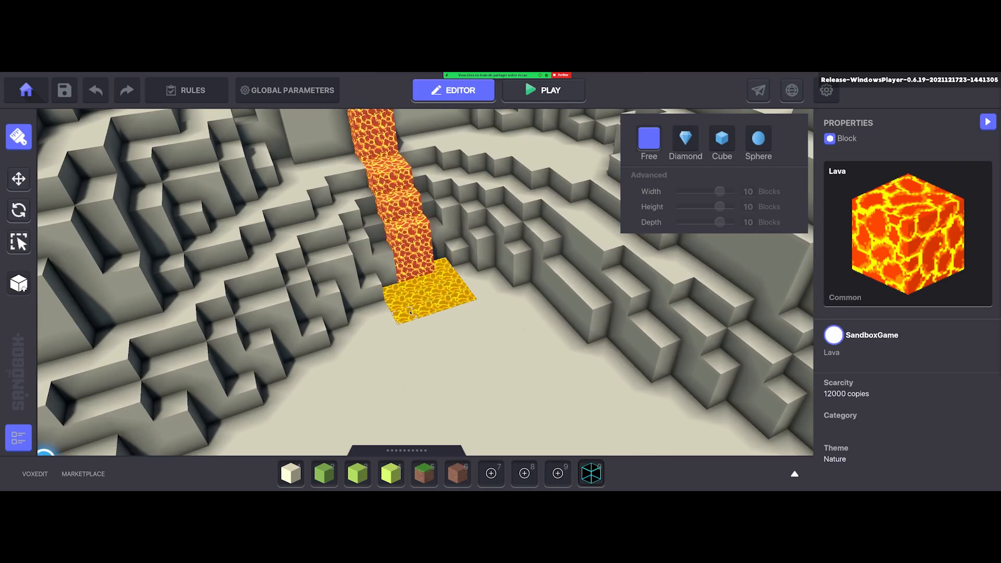
scroll(441, 328, down, 2)
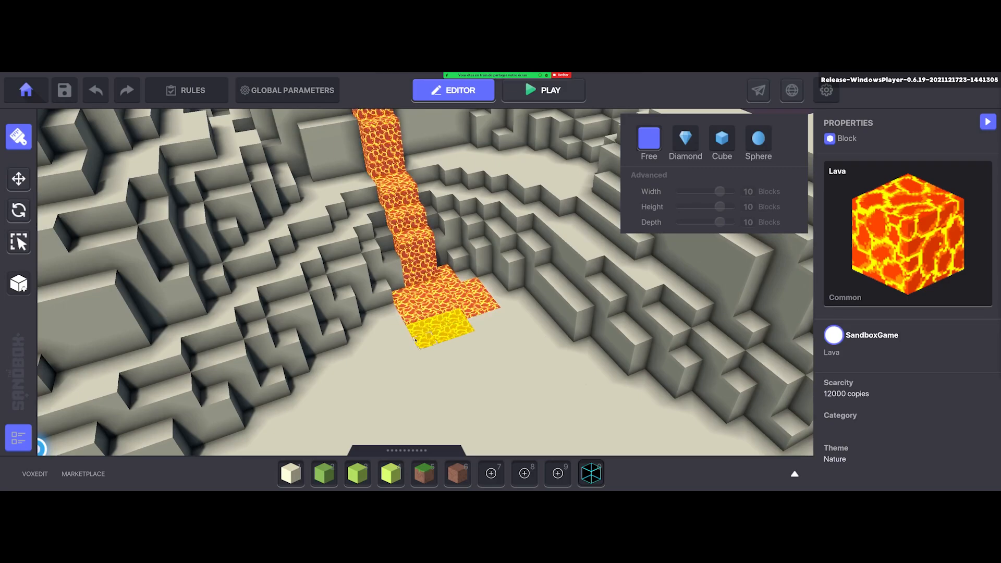
View the lava stream and pool from farther away and start another playtest
scroll(542, 359, down, 8)
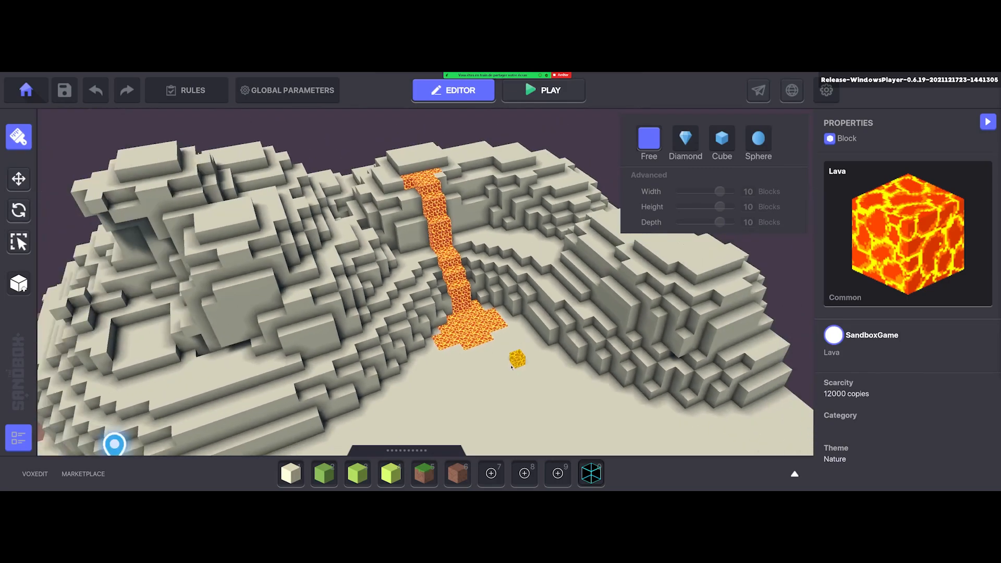
scroll(546, 360, up, 5)
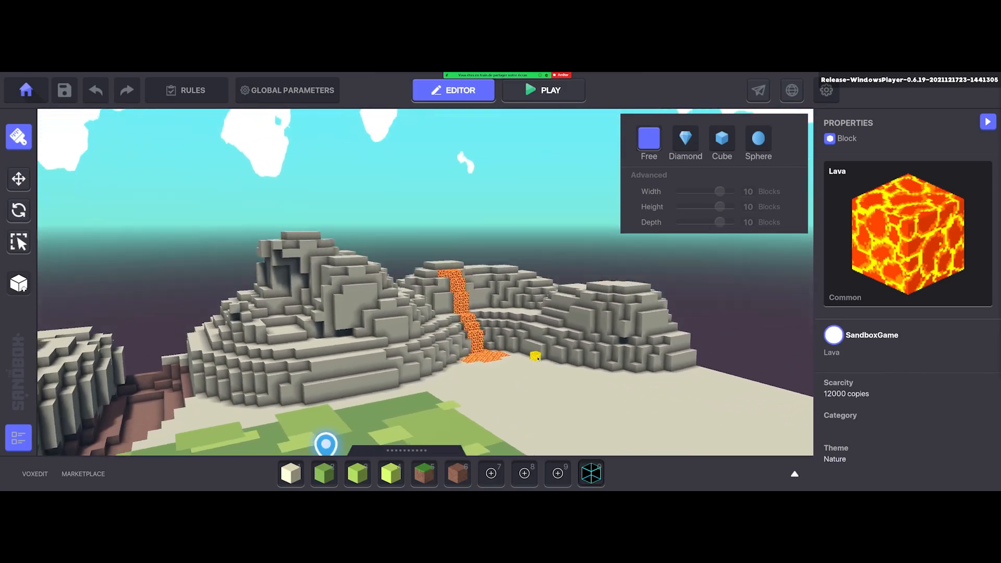
key(Tab)
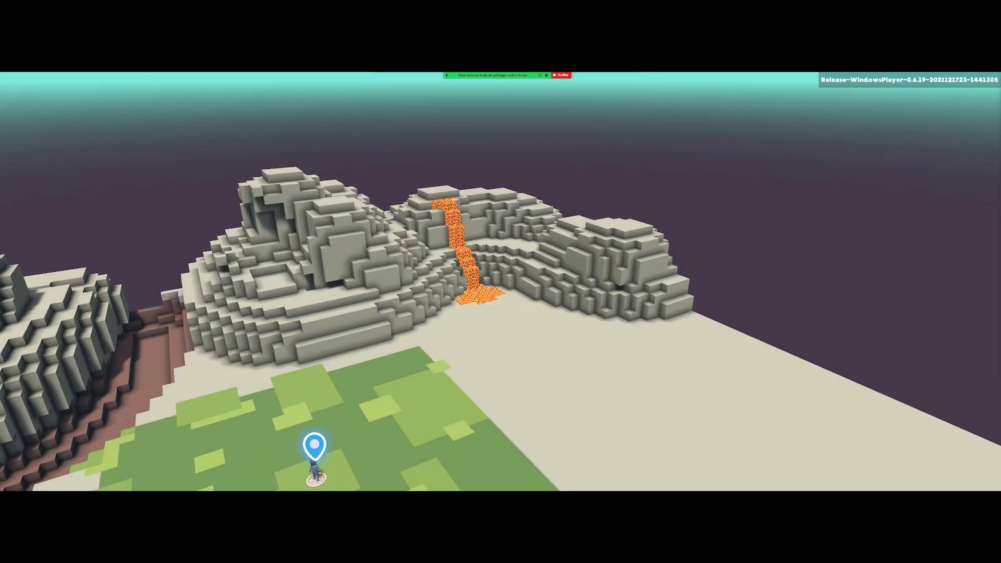
Playtest the map by walking the avatar to the lava flow and across its pool, and return to editing
key(w)
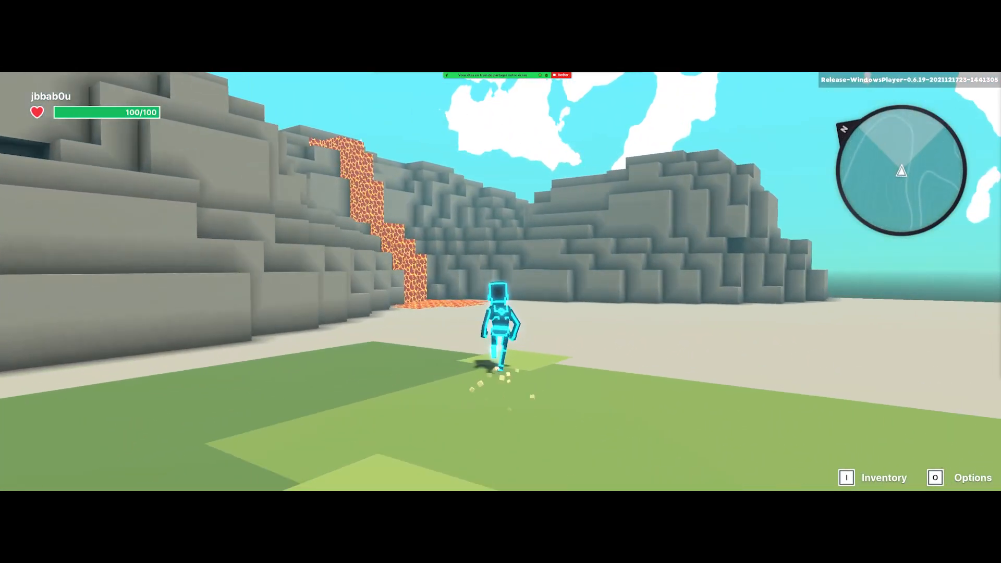
key(s)
key(w)
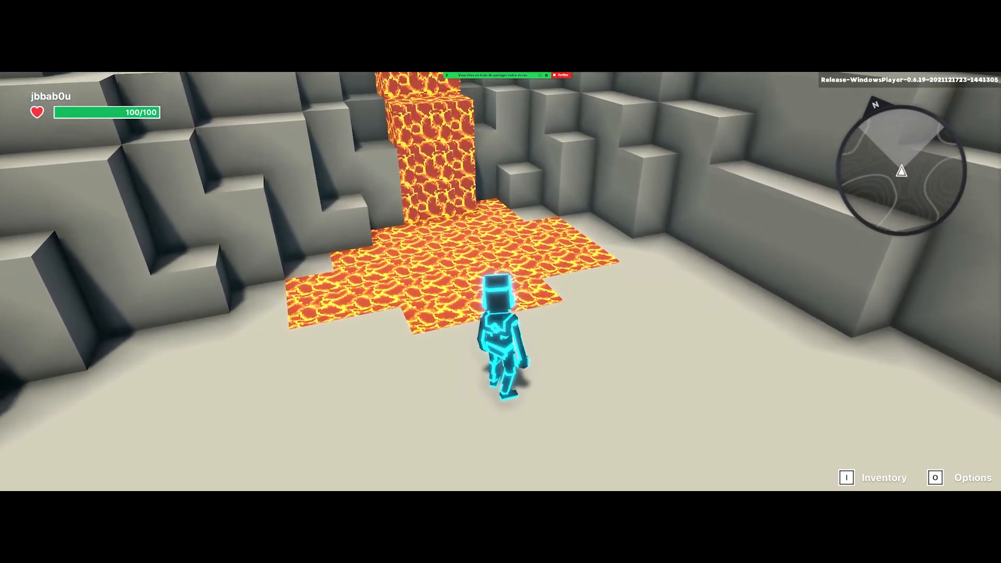
key(s)
key(w)
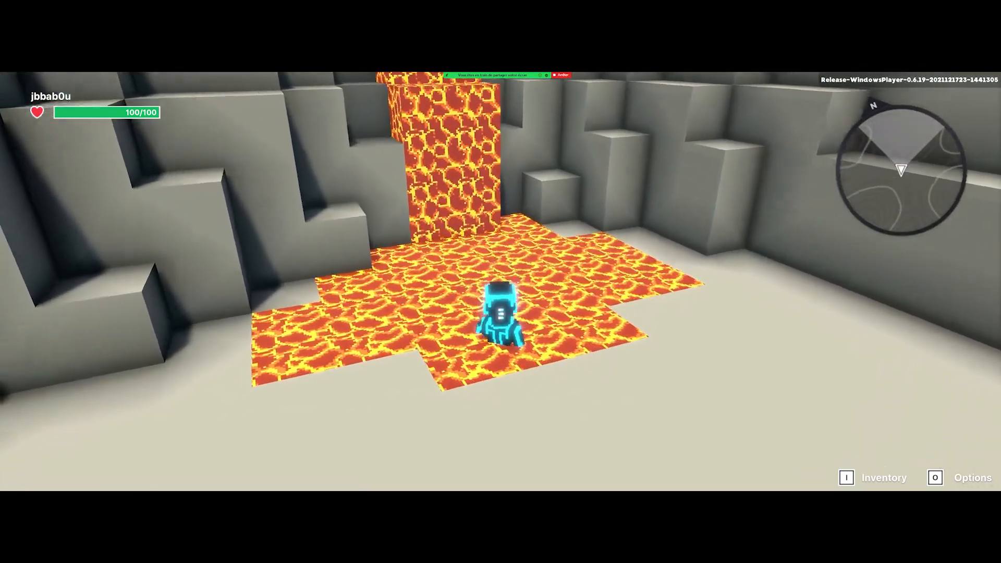
key(a)
key(s)
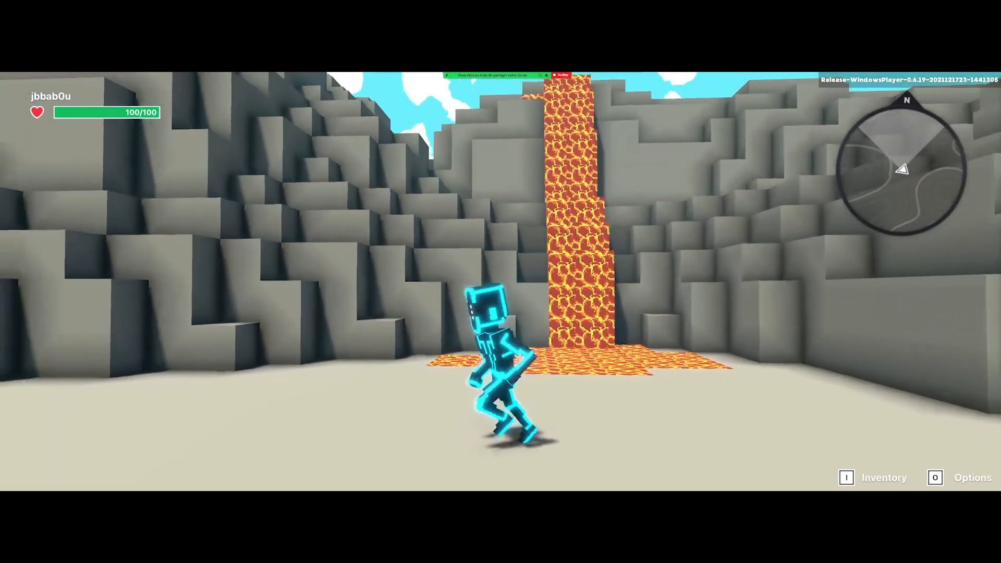
key(w)
key(d)
key(Escape)
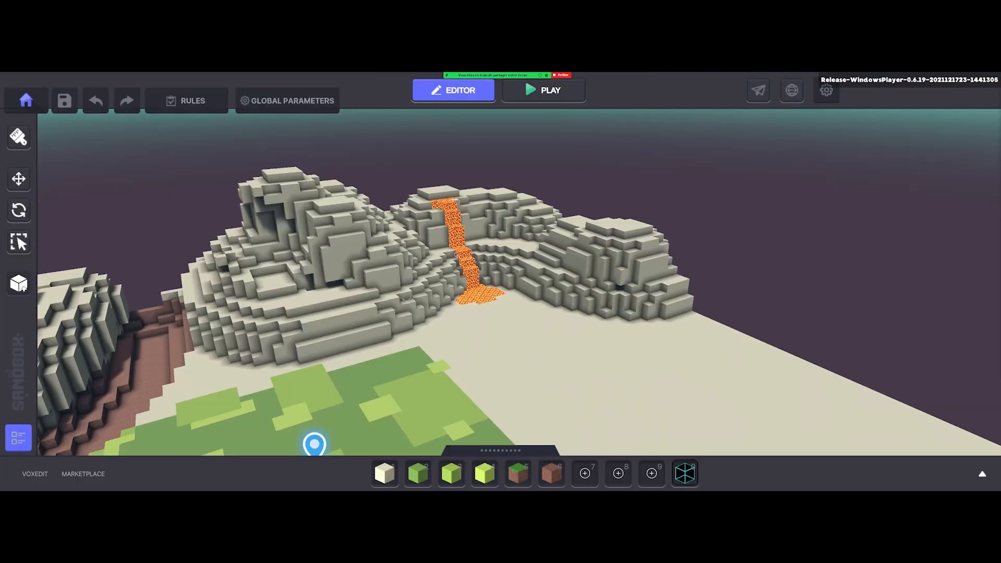
Examine the terrain around the rock formations, the lava flow and the grass area in the editor
scroll(459, 270, up, 3)
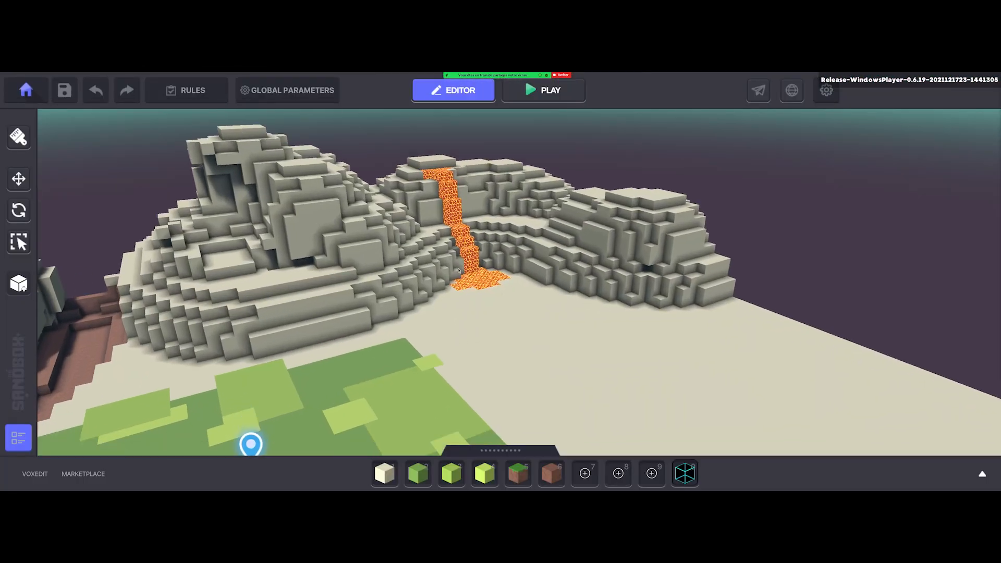
key(e)
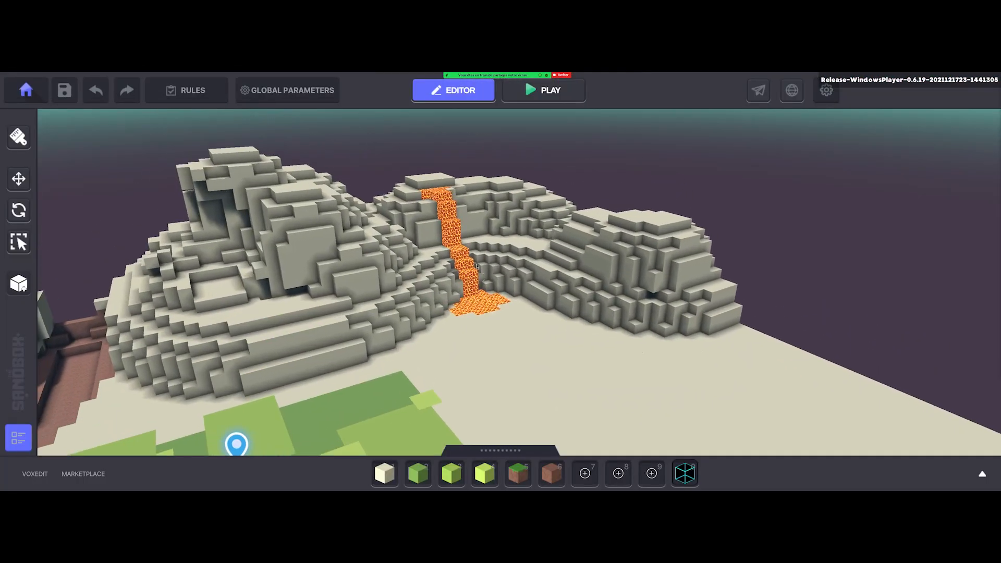
scroll(528, 331, up, 2)
key(q)
scroll(495, 282, down, 2)
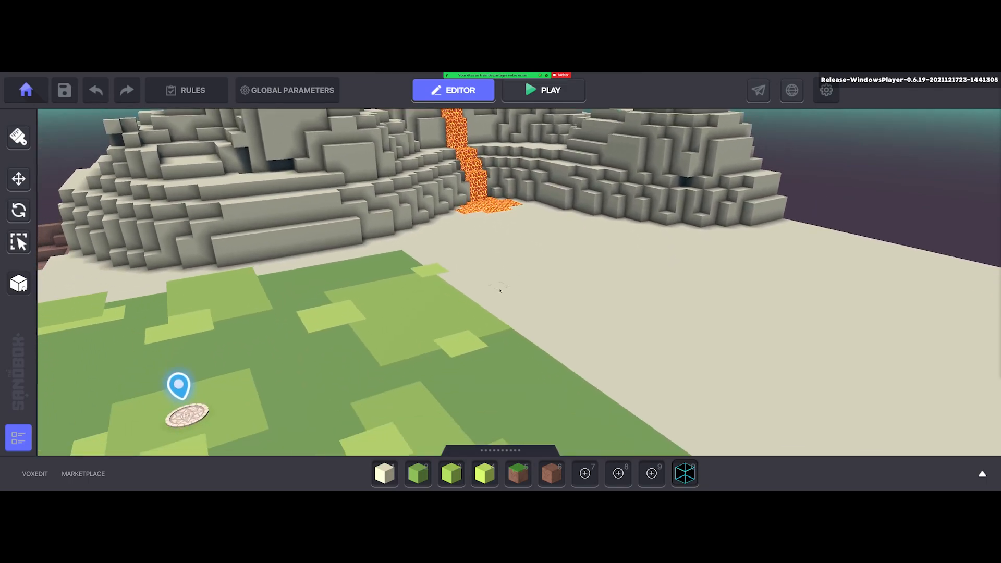
scroll(444, 280, down, 1)
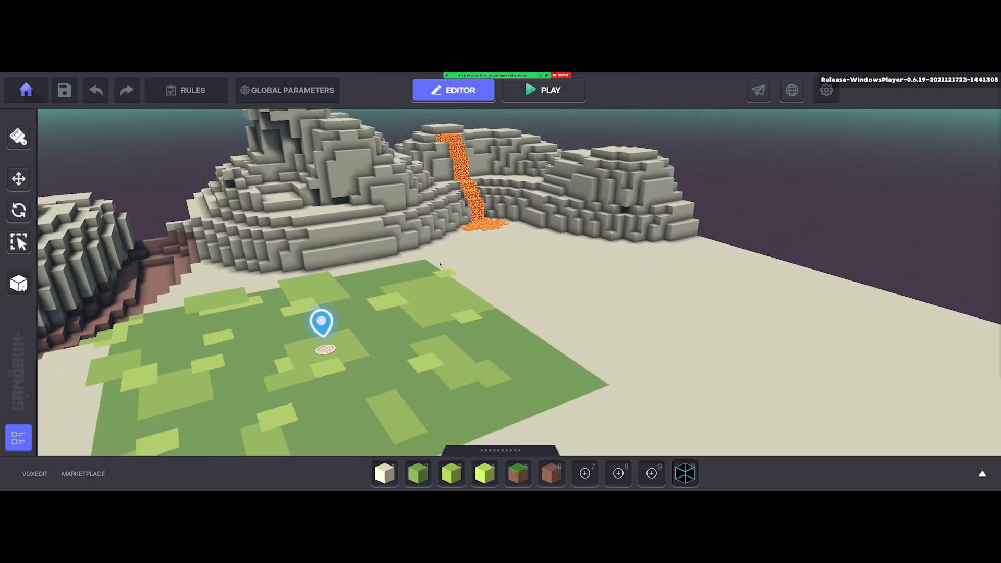
scroll(444, 280, up, 1)
mouse_move(445, 280)
middle_down()
mouse_move(490, 264)
mouse_move(503, 333)
mouse_move(486, 326)
middle_up()
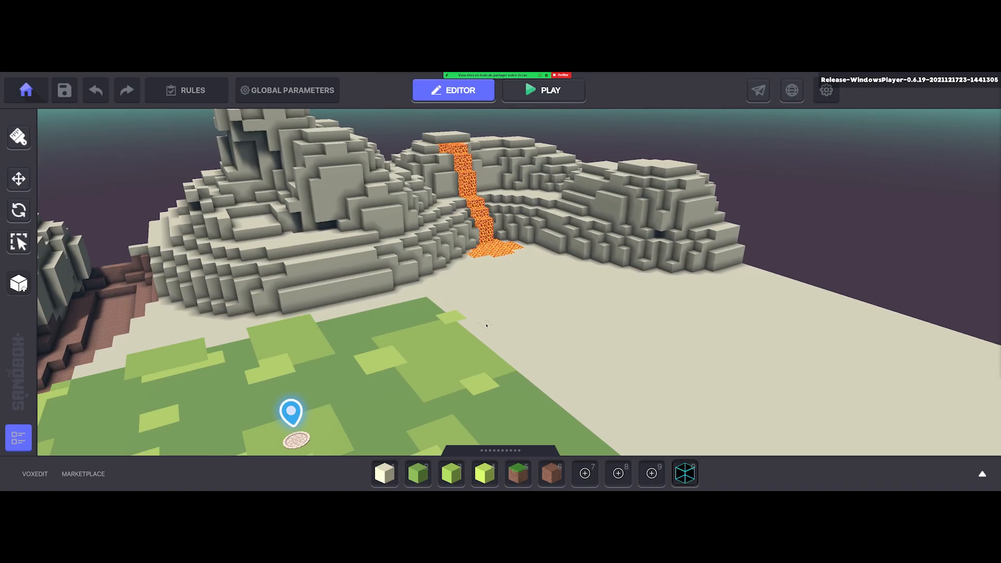
Pick the Green Cabbage from the Entity assets and scatter copies freely across the grass near the dirt trench
key(Tab)
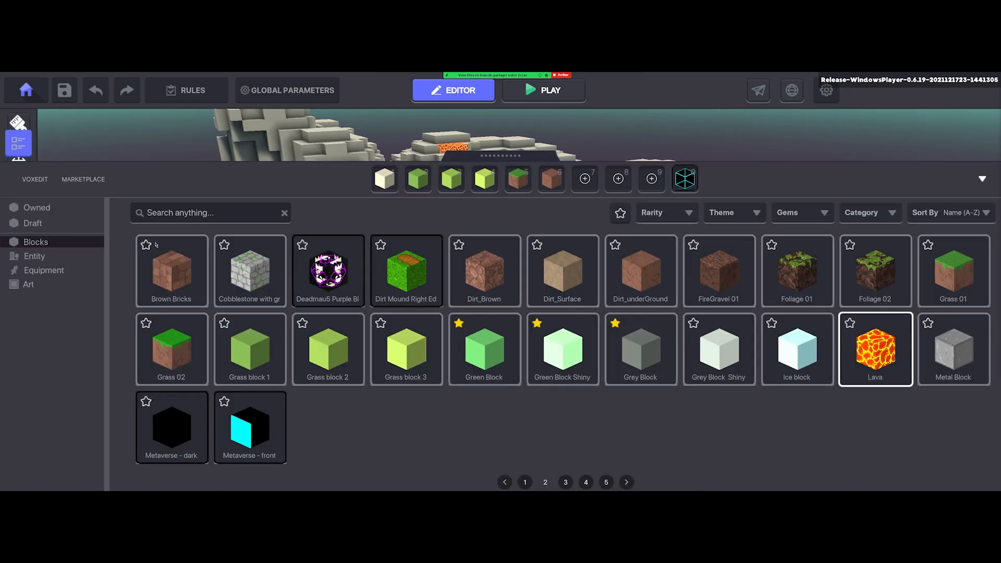
click(44, 257)
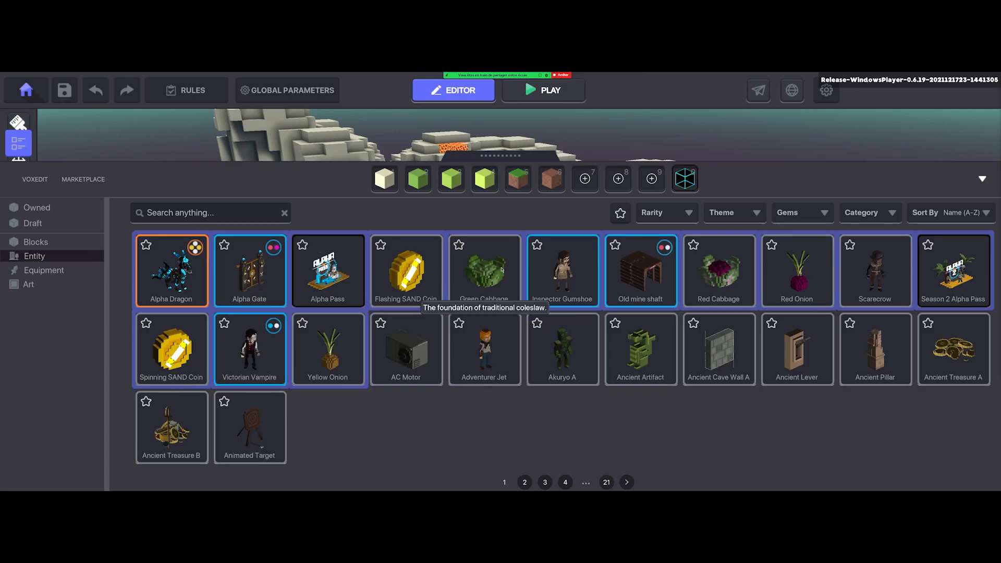
click(491, 286)
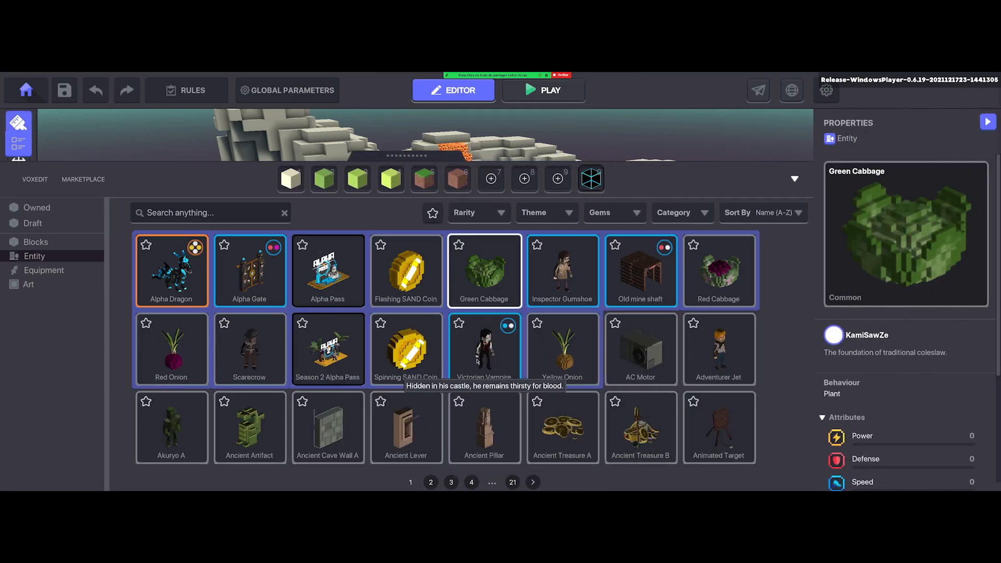
key(Tab)
right_drag(472, 361, 482, 260)
middle_drag(482, 259, 491, 313)
scroll(492, 312, up, 3)
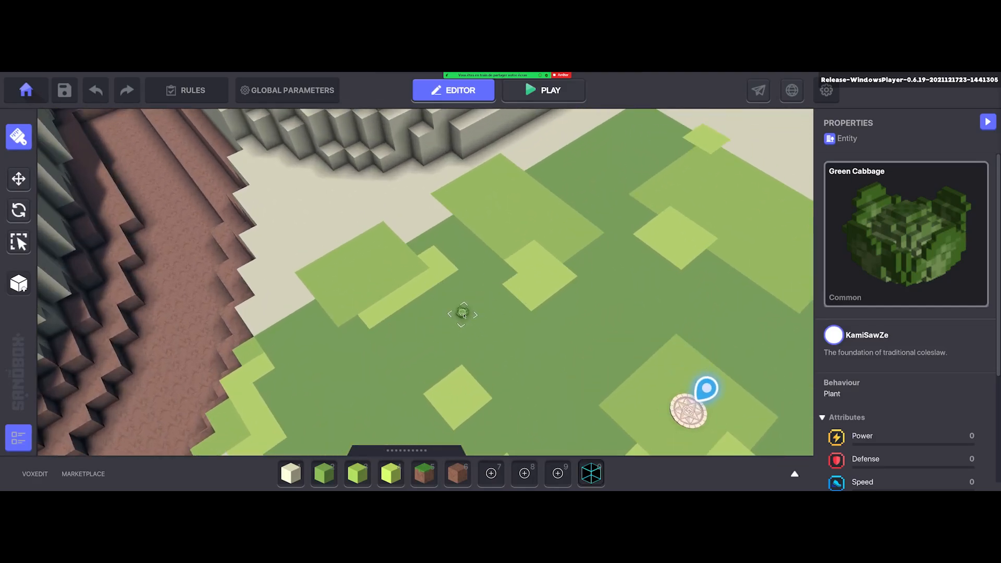
key(w)
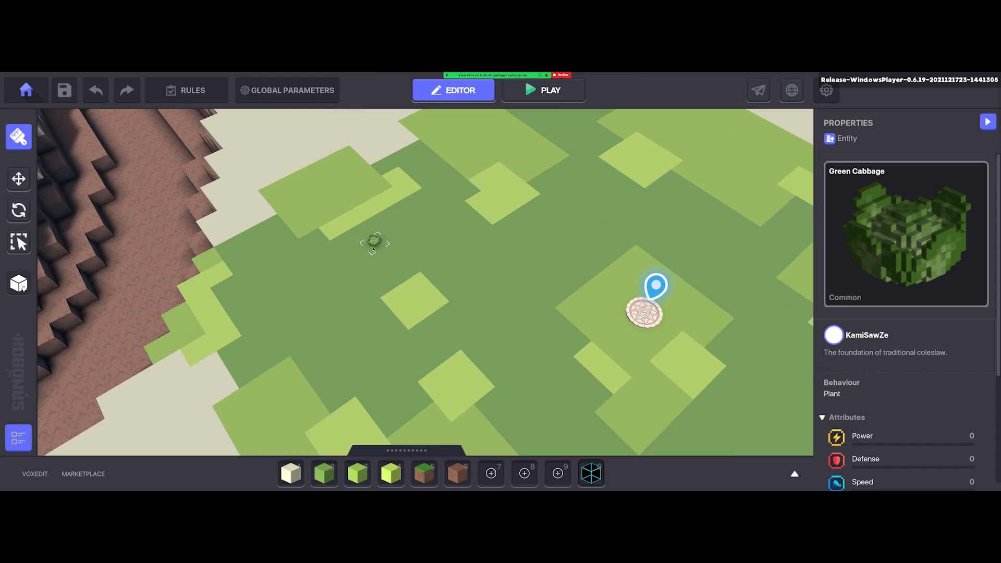
mouse_move(374, 249)
mouse_down()
mouse_move(502, 212)
mouse_move(419, 339)
mouse_move(429, 214)
mouse_move(365, 268)
mouse_move(389, 194)
mouse_move(492, 307)
mouse_move(535, 272)
mouse_up()
scroll(518, 326, up, 3)
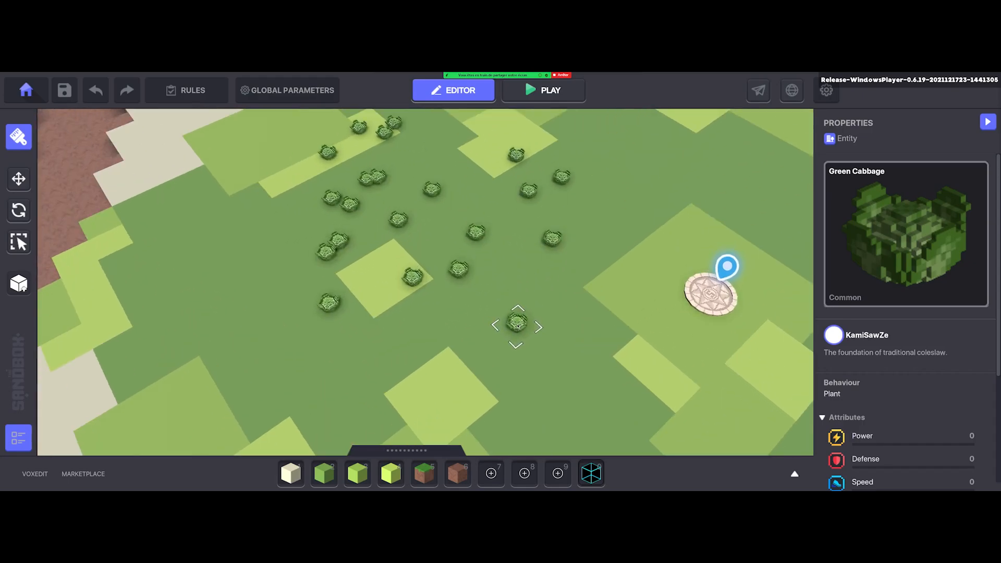
scroll(518, 327, up, 5)
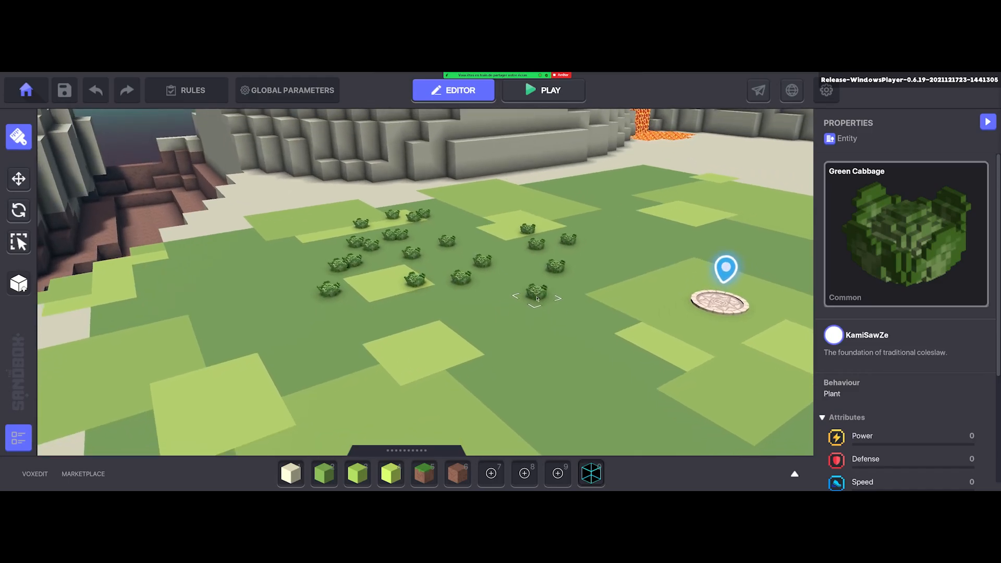
scroll(537, 298, down, 3)
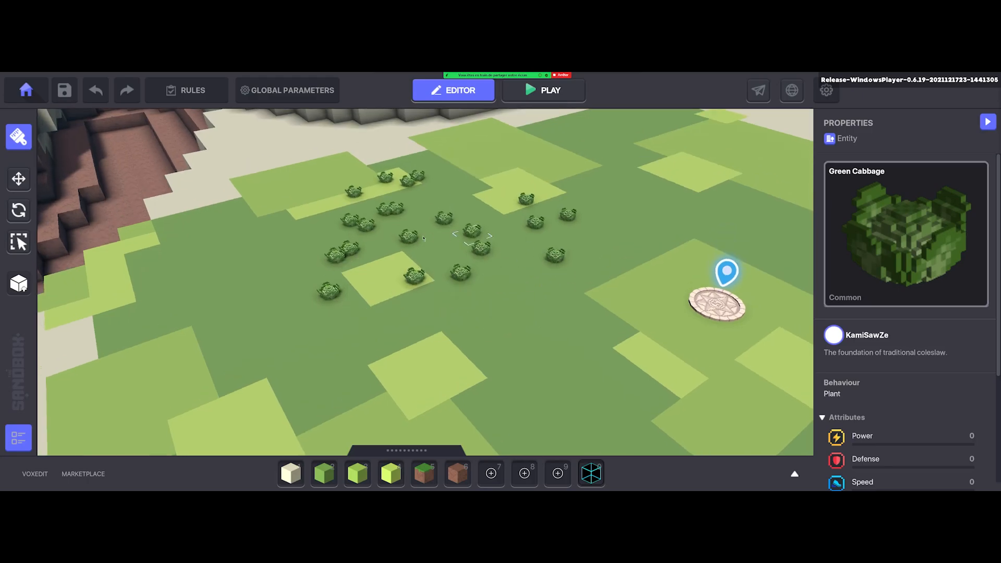
Select all the scattered Green Cabbages on the grass together and delete them
click(20, 180)
scroll(372, 273, up, 3)
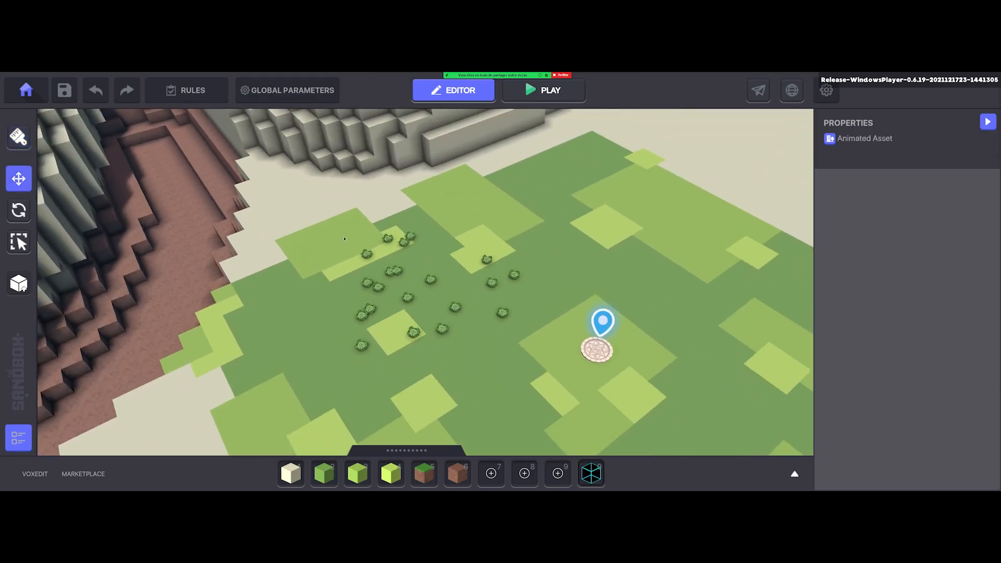
drag(338, 228, 565, 369)
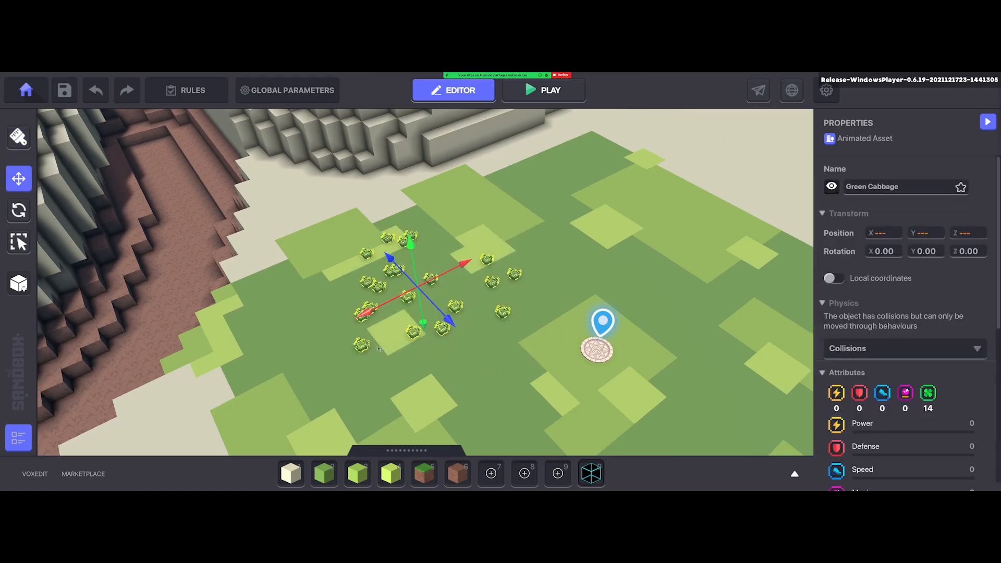
middle_drag(378, 349, 382, 315)
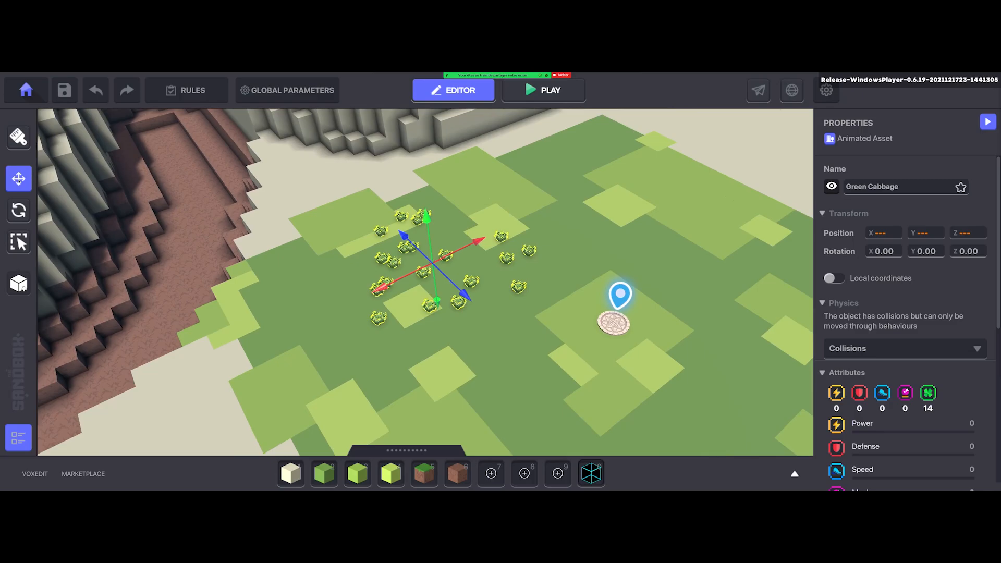
click(399, 342)
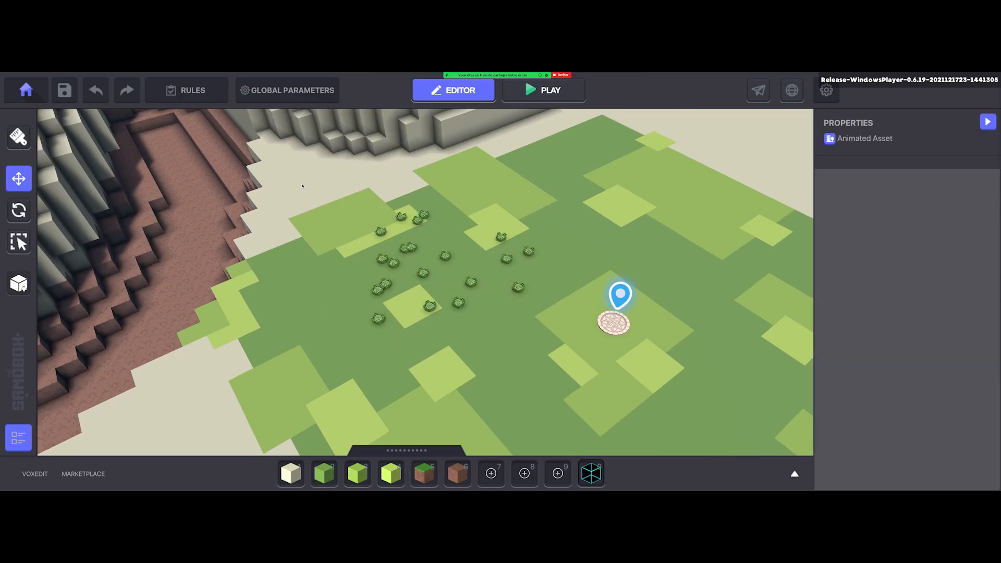
drag(292, 180, 583, 354)
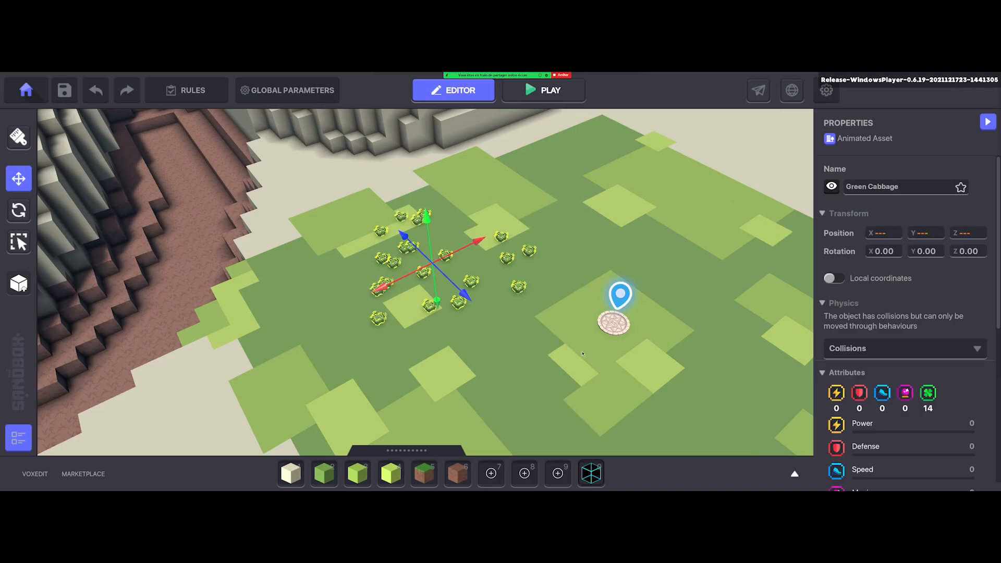
key(Delete)
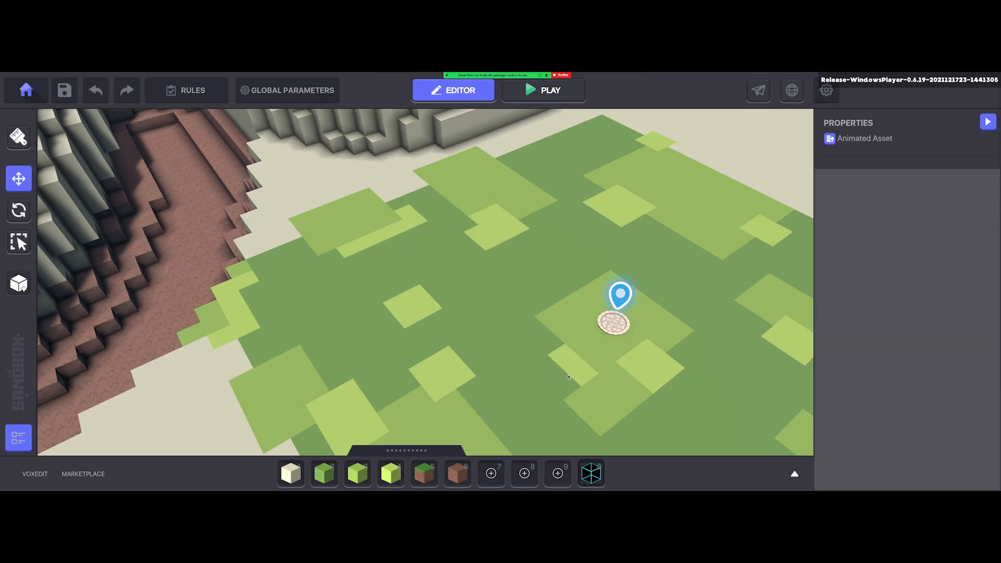
Choose the Green Cabbage entity again as the asset for placing on the grass
scroll(478, 337, up, 3)
right_drag(490, 342, 490, 301)
scroll(490, 300, down, 2)
key(Tab)
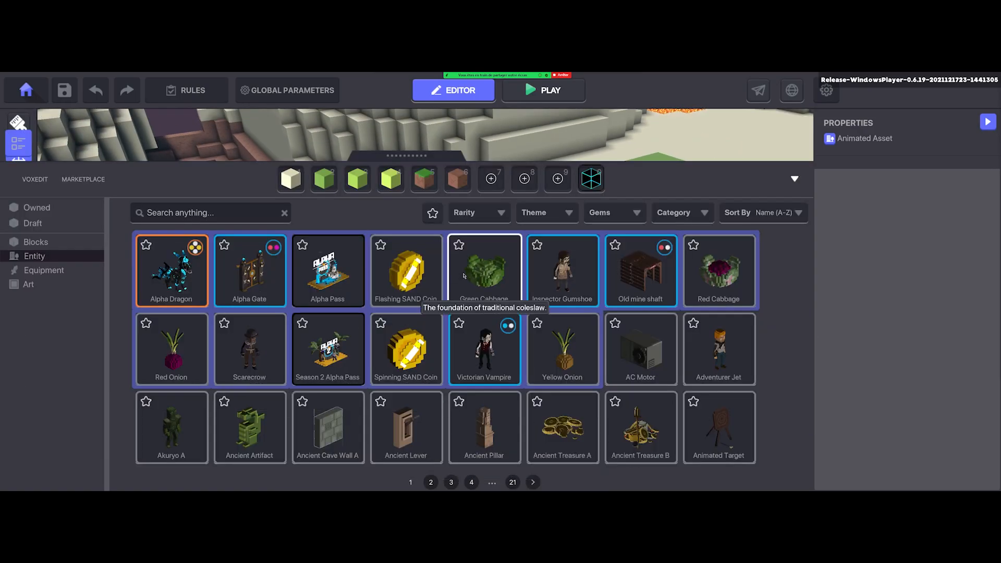
click(480, 265)
key(Tab)
Plant six Green Cabbages in two rows of three at the grass corner beside the grey rocks
right_drag(496, 243, 495, 301)
mouse_move(434, 324)
middle_down()
mouse_move(422, 295)
mouse_move(421, 313)
middle_up()
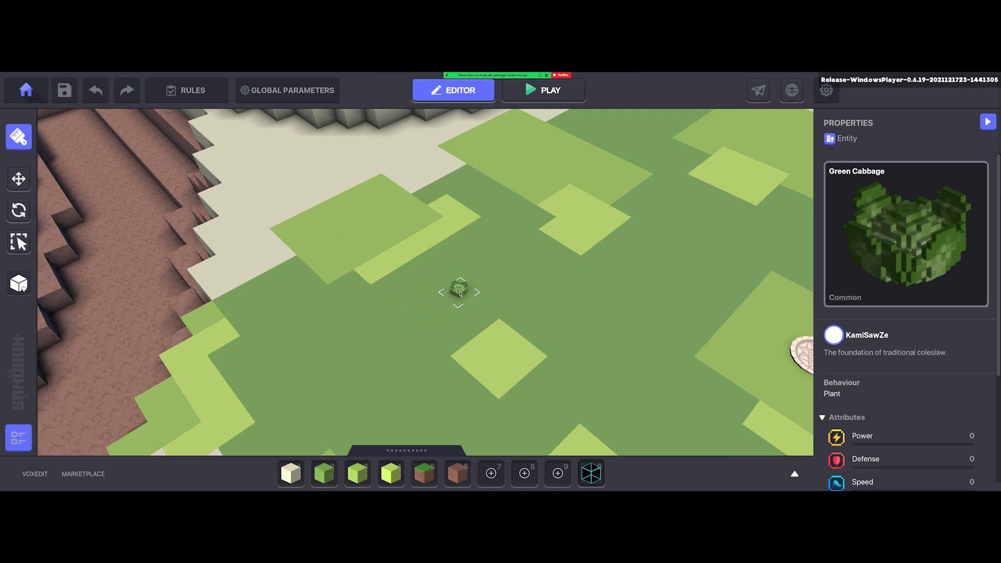
mouse_move(454, 264)
middle_down()
mouse_move(396, 283)
mouse_move(406, 286)
middle_up()
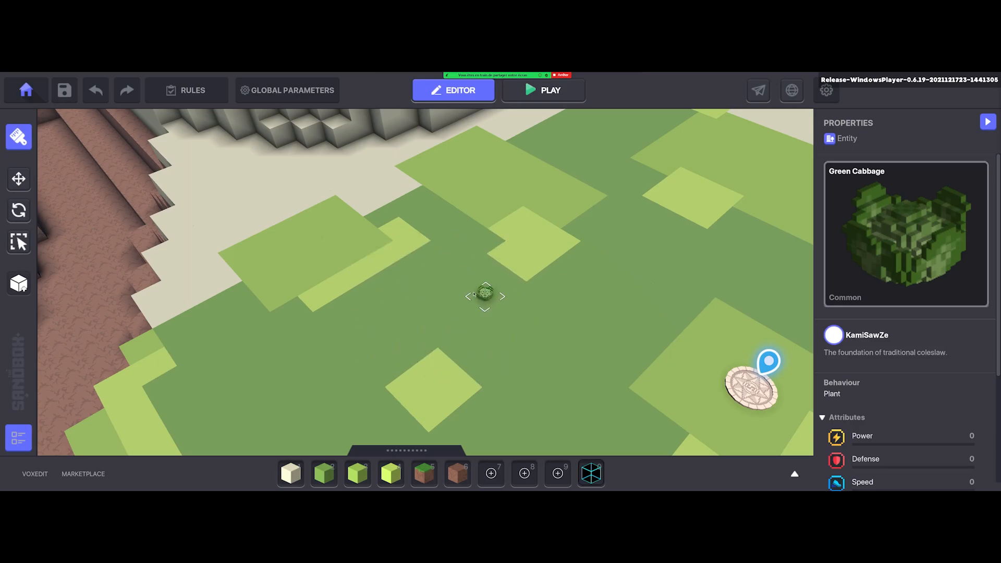
middle_drag(475, 294, 417, 312)
scroll(486, 274, down, 2)
scroll(467, 258, up, 3)
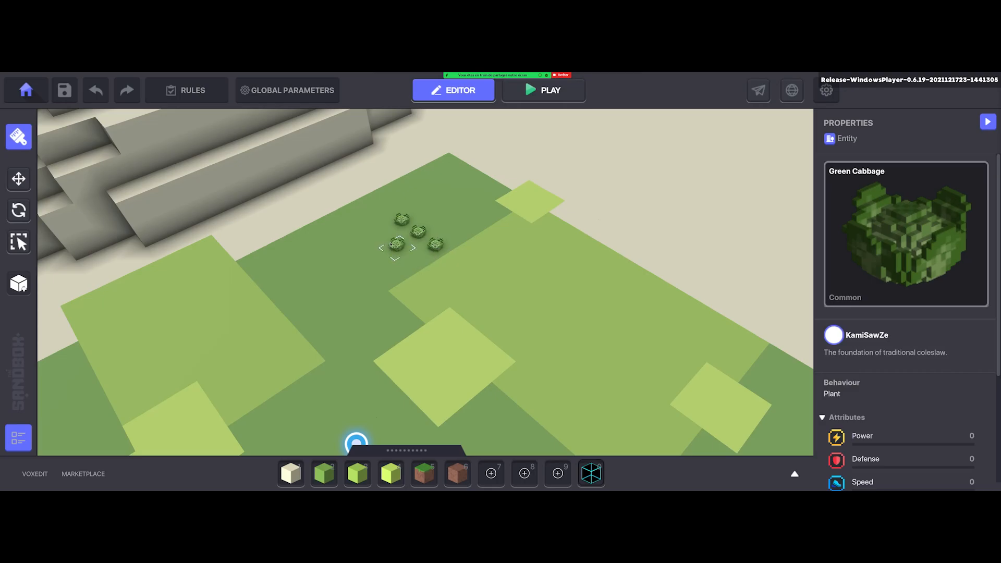
click(405, 257)
click(424, 269)
middle_drag(451, 316, 483, 305)
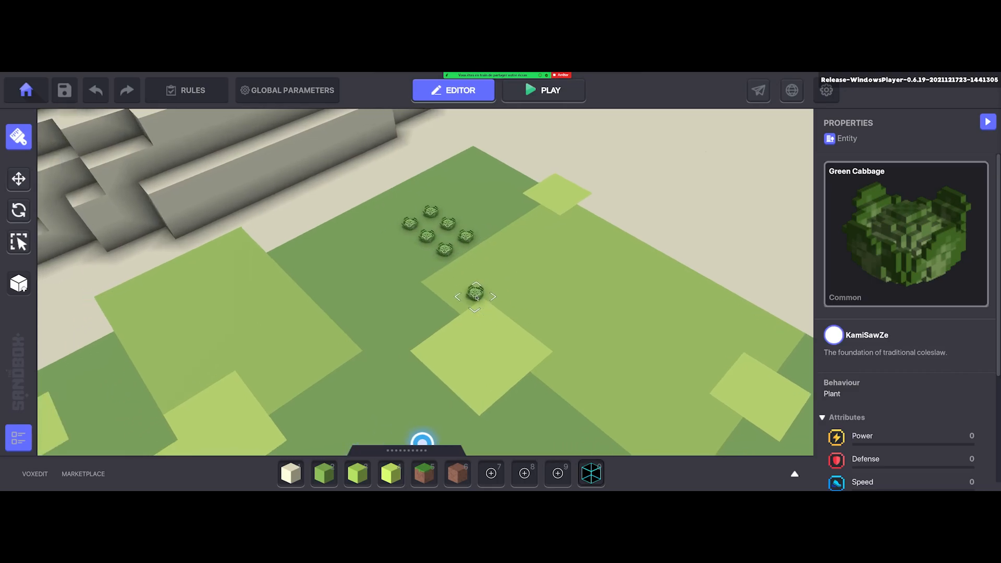
Plant six Red Cabbages in two rows of three, continuing the Green Cabbage rows along the grass edge
key(Tab)
click(724, 294)
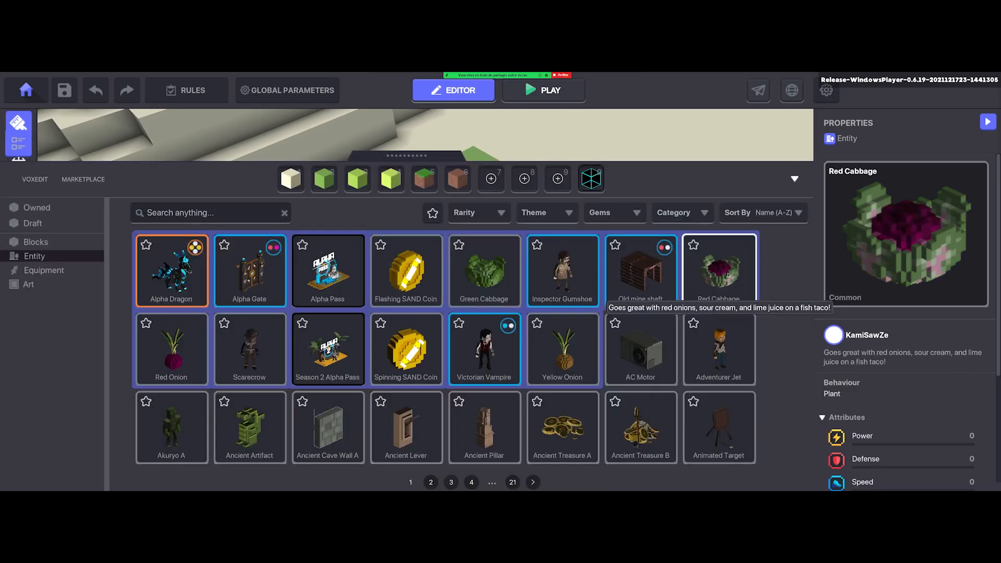
key(Tab)
click(388, 235)
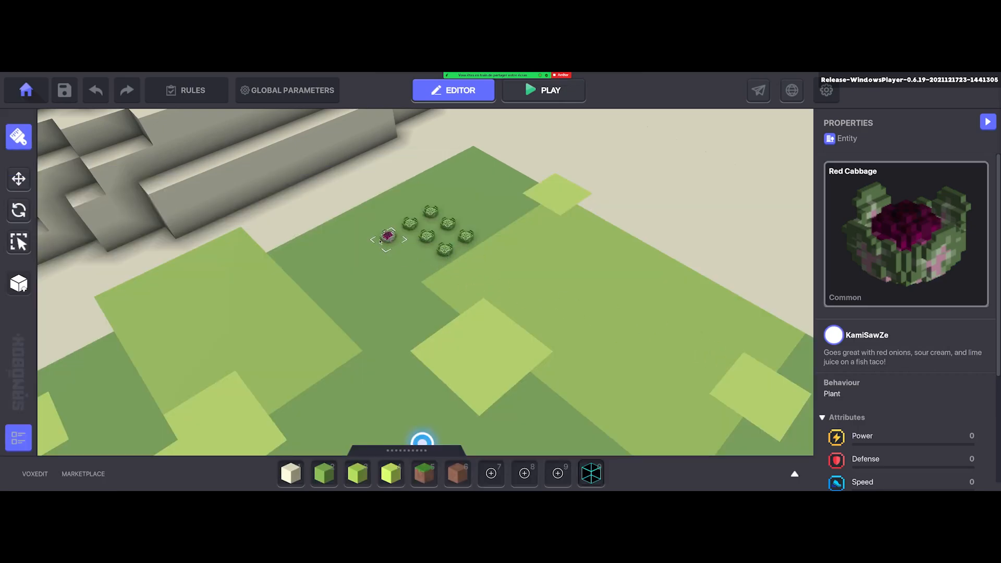
click(404, 248)
click(423, 263)
click(365, 248)
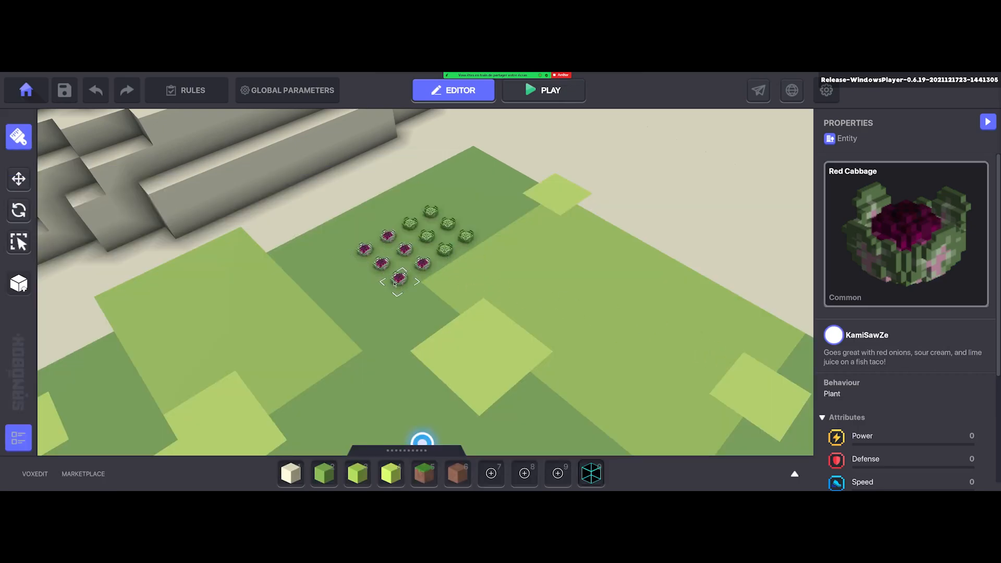
Plant six Red Onions in two rows of three, continuing the vegetable rows after the Red Cabbages
key(Tab)
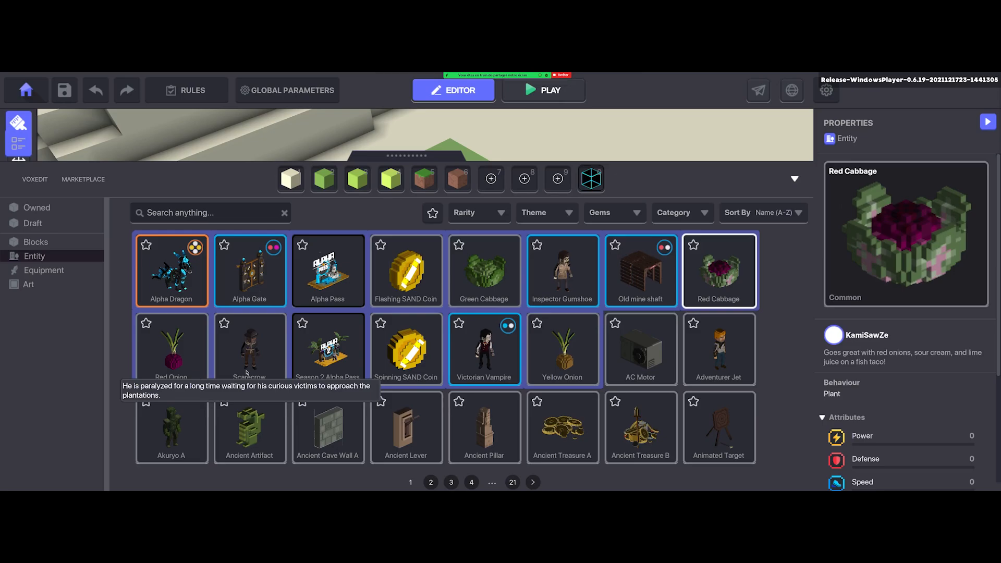
click(180, 355)
key(Tab)
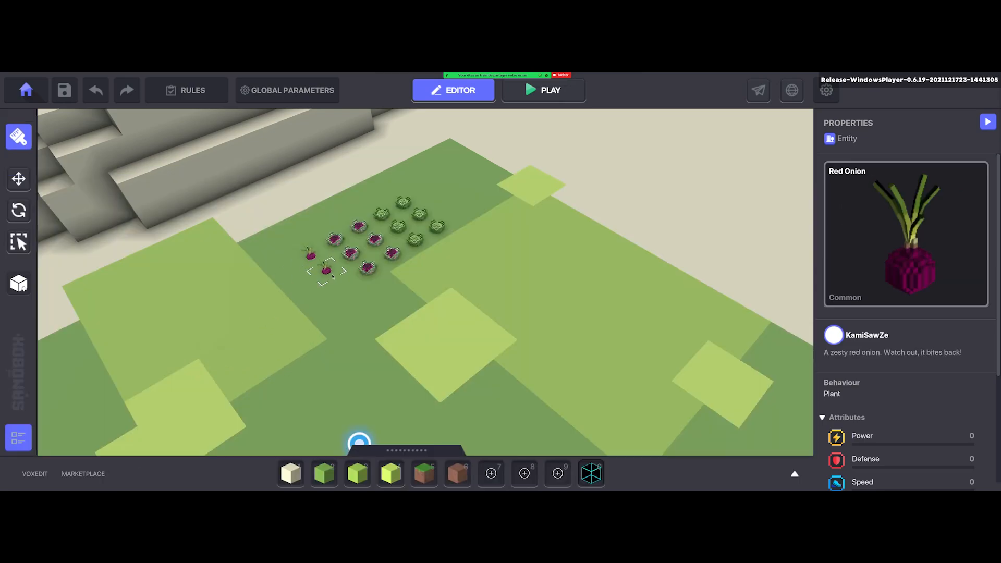
click(309, 309)
key(w)
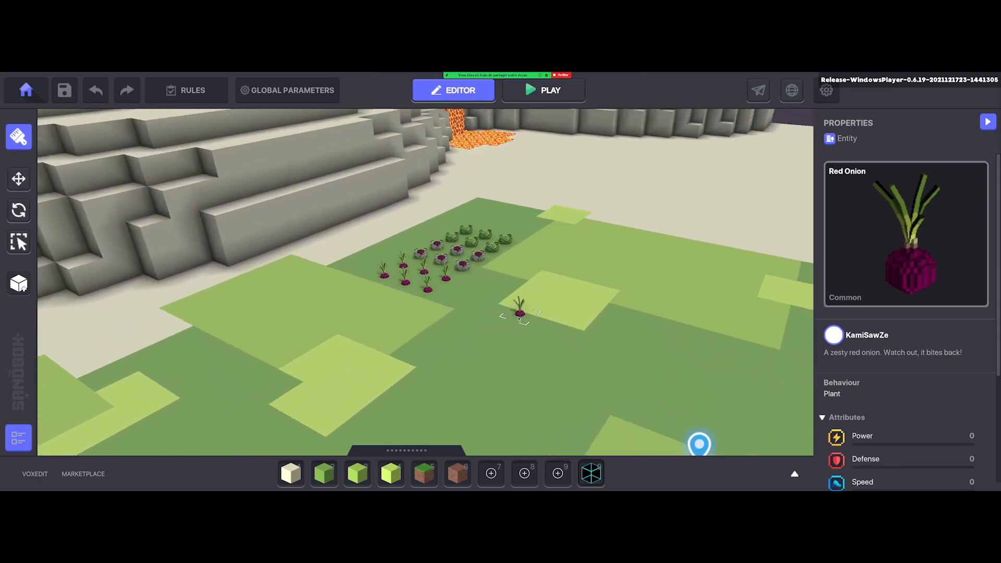
Search the entity library for "fenc" and choose the Desert Fence as the asset for placing
click(19, 179)
key(w)
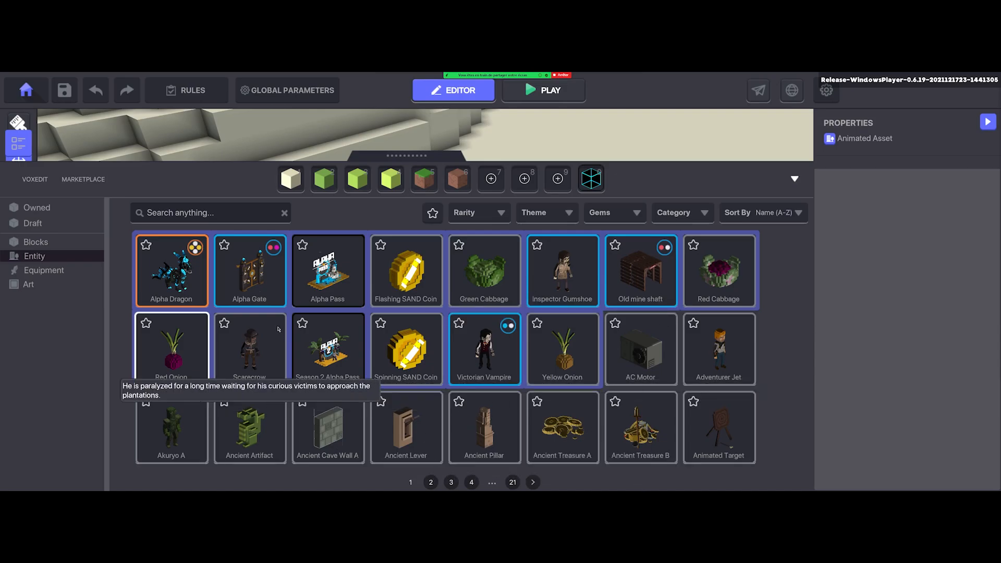
click(431, 482)
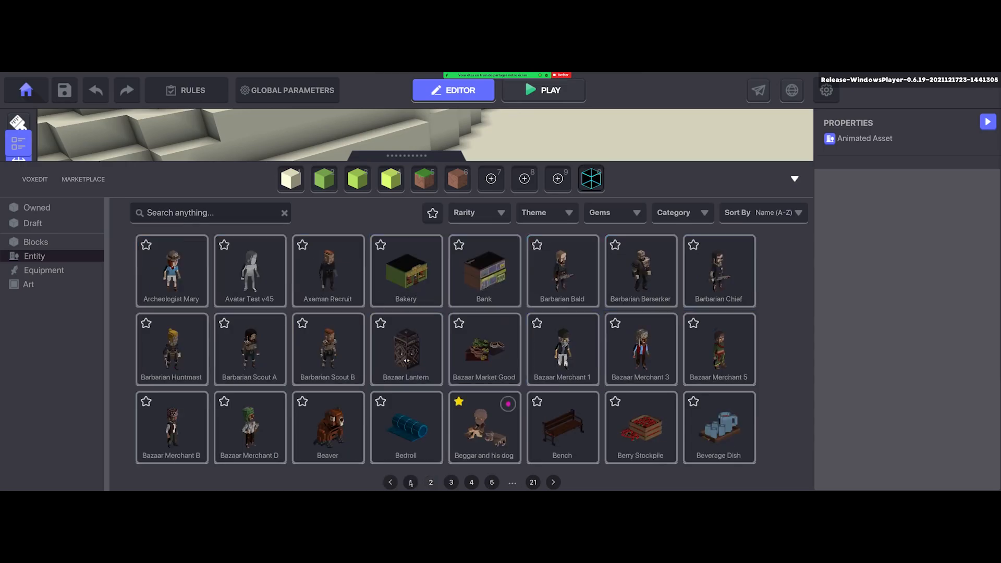
click(410, 483)
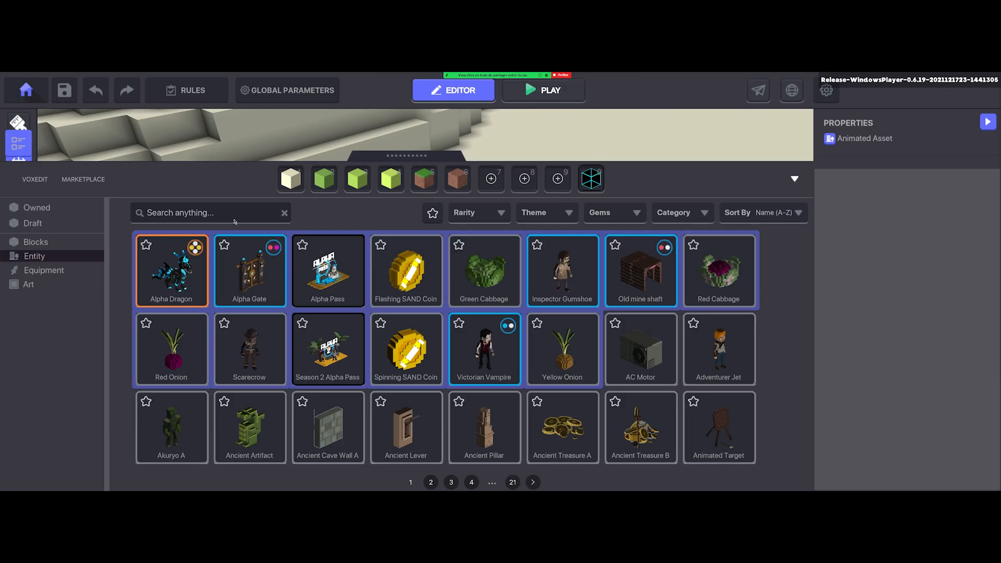
text(fenc)
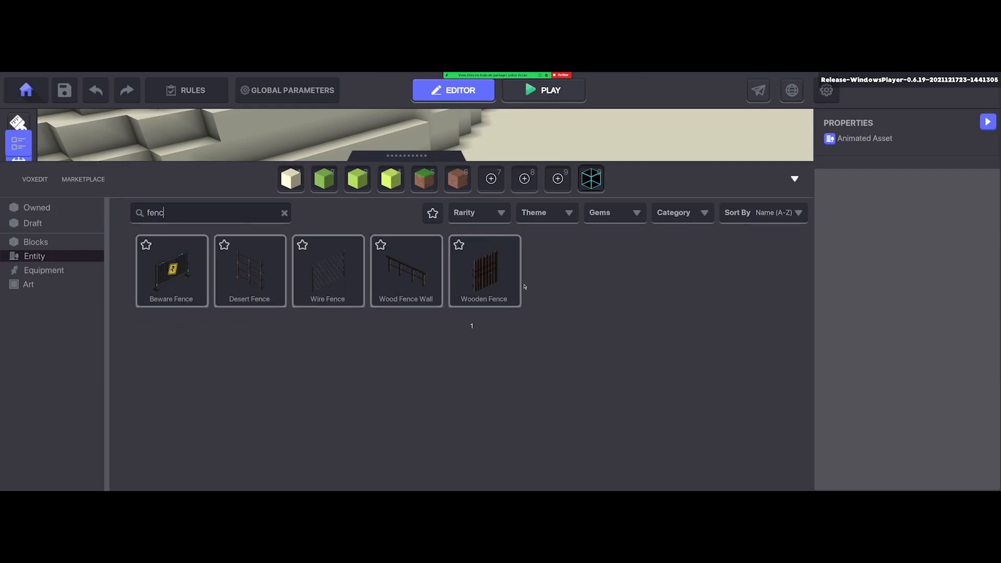
click(249, 283)
click(249, 286)
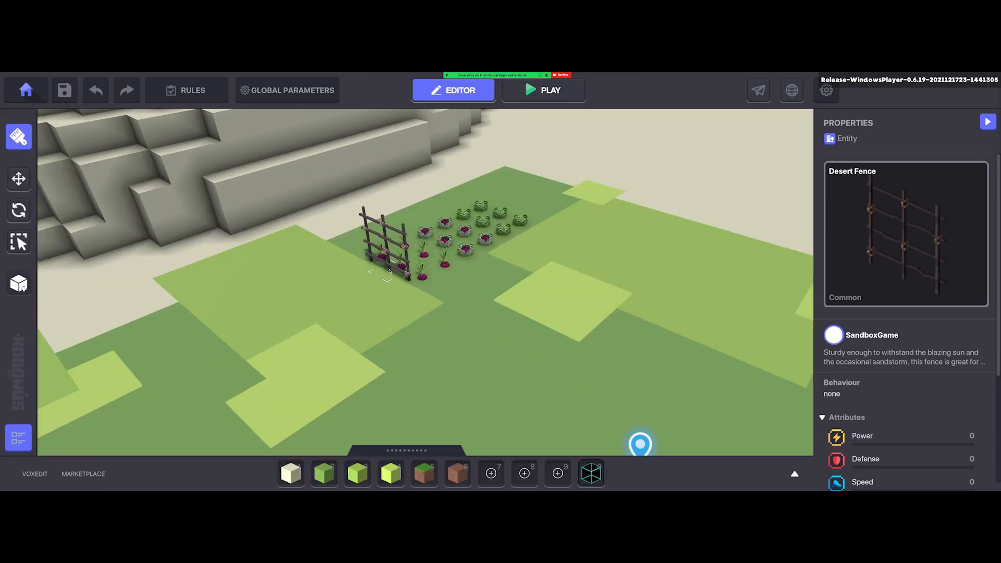
Place one Desert Fence at the grass corner, behind the first row of Green Cabbages
right_drag(452, 279, 475, 297)
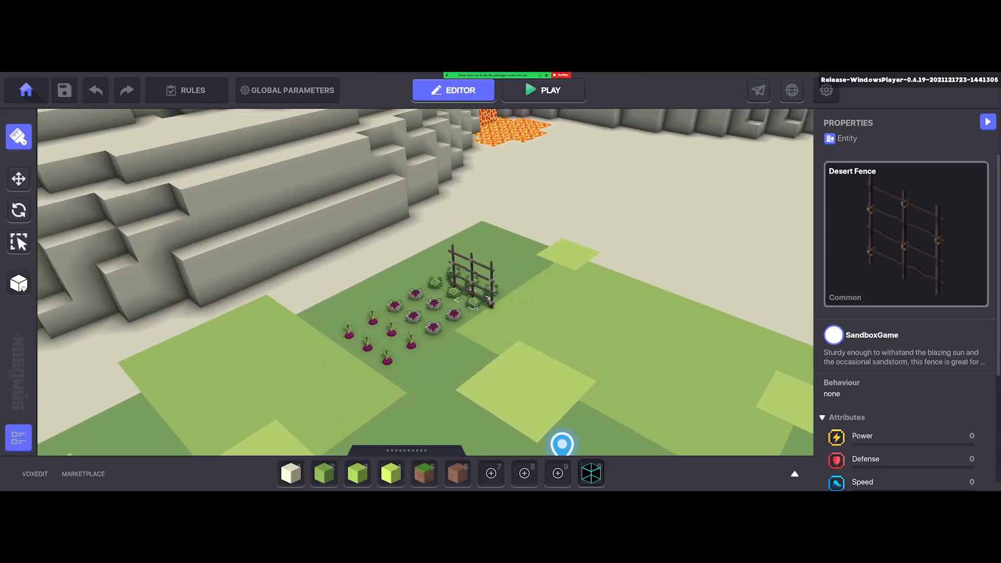
click(483, 276)
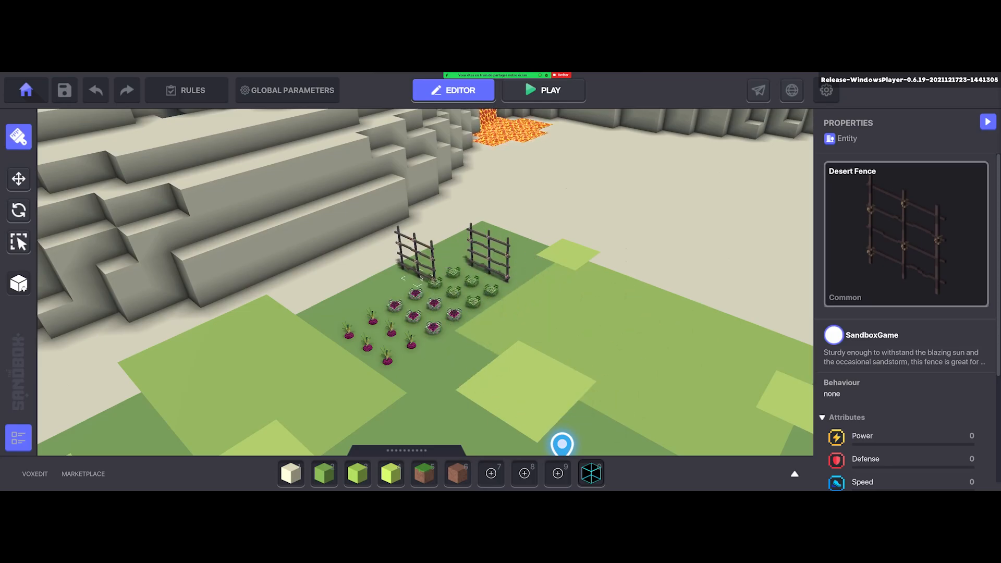
click(18, 179)
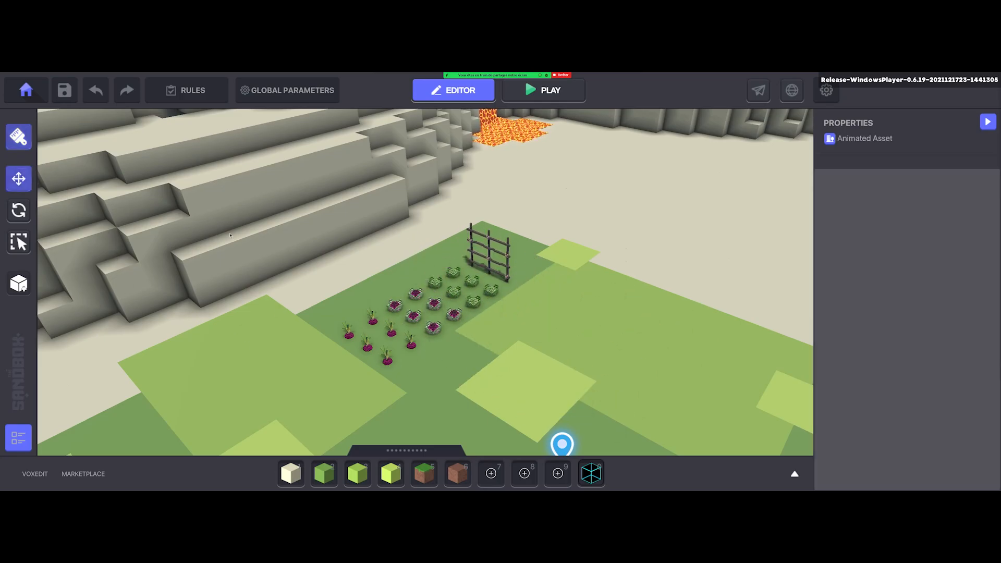
Duplicate the Desert Fence and put the copy end to end with it, extending the row behind the cabbages
click(489, 255)
scroll(490, 261, up, 2)
scroll(502, 321, up, 2)
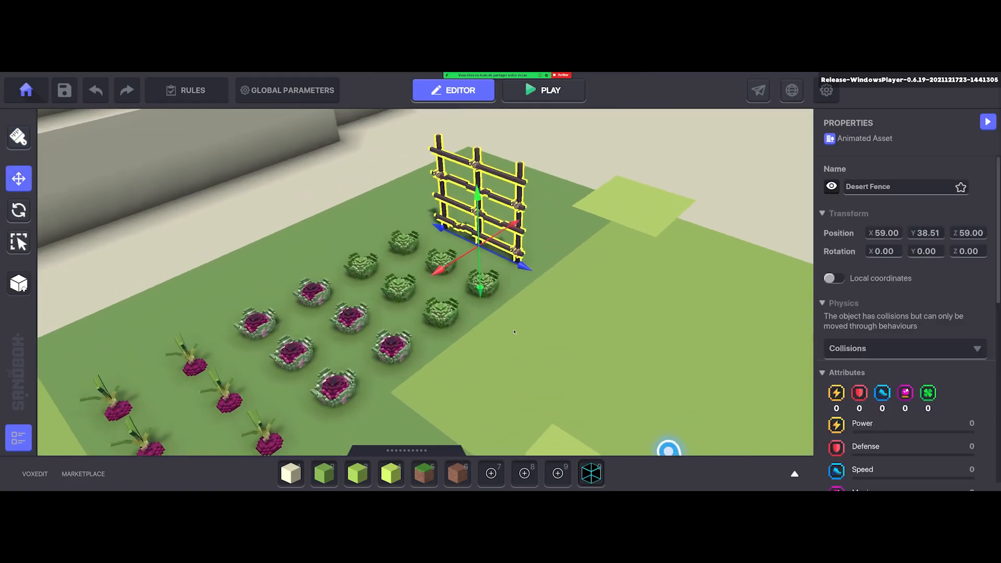
scroll(502, 320, down, 4)
scroll(502, 320, up, 2)
right_drag(502, 321, 444, 301)
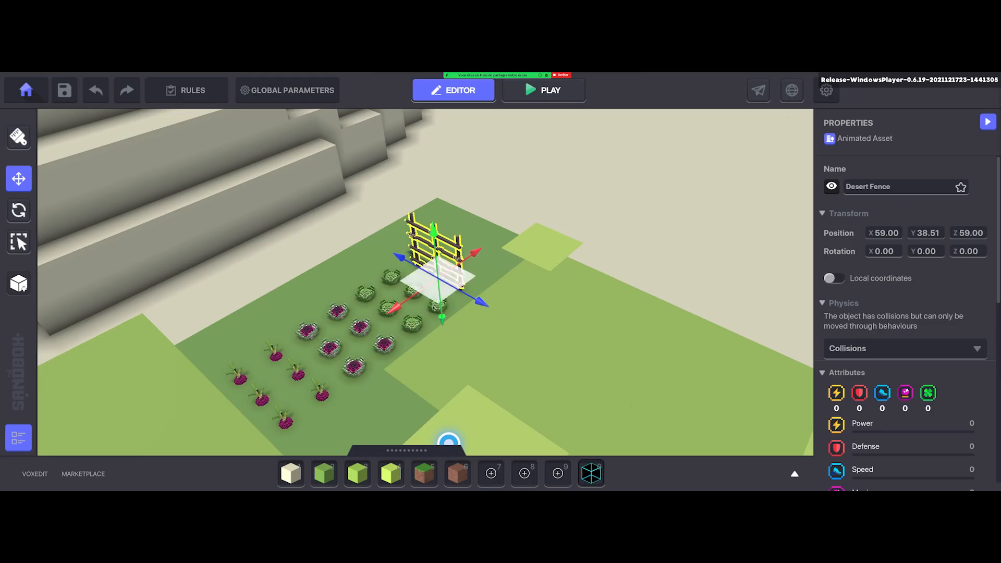
key(w)
right_drag(463, 301, 484, 295)
scroll(488, 277, down, 3)
scroll(487, 277, up, 3)
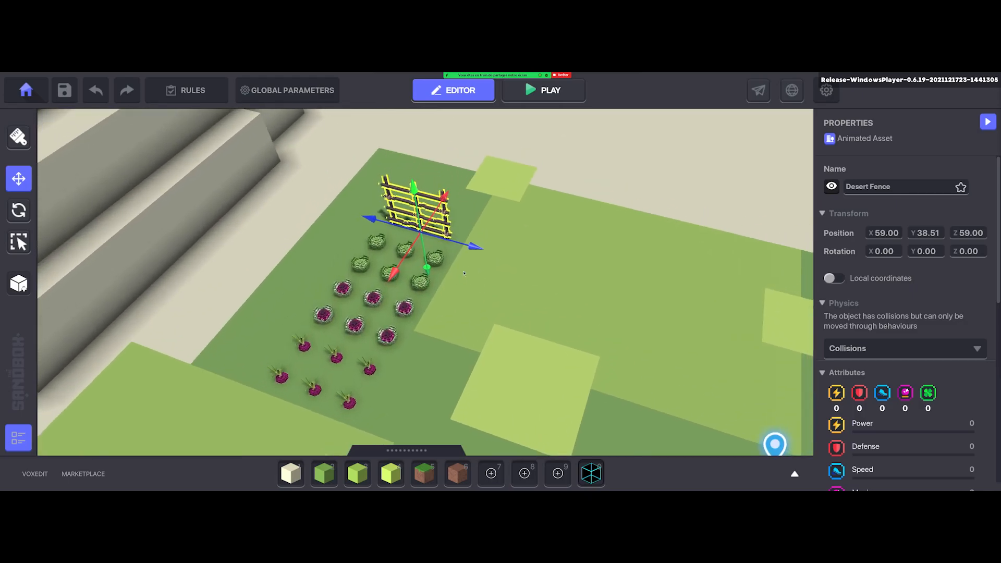
middle_drag(468, 298, 463, 289)
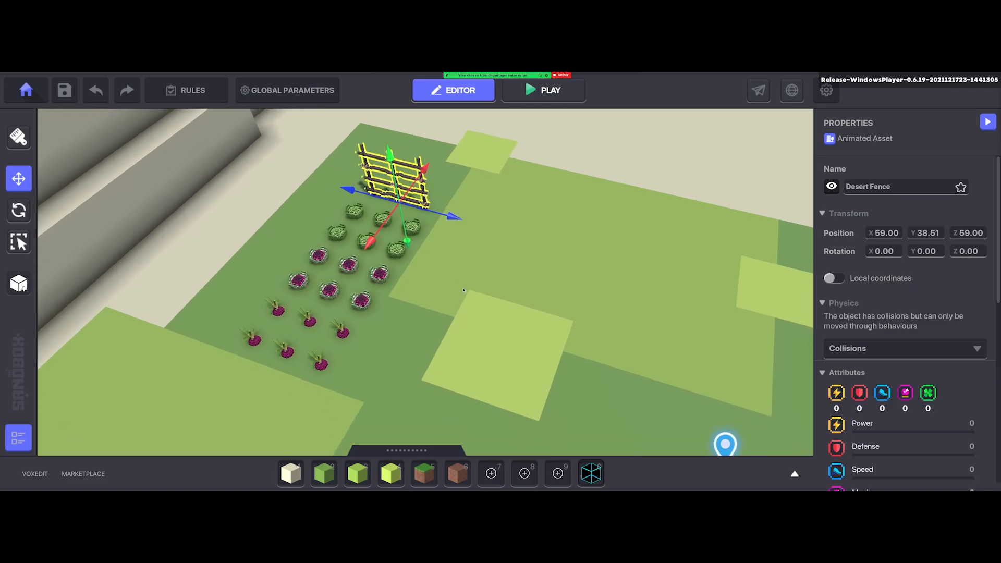
drag(422, 205, 468, 236)
key(Delete)
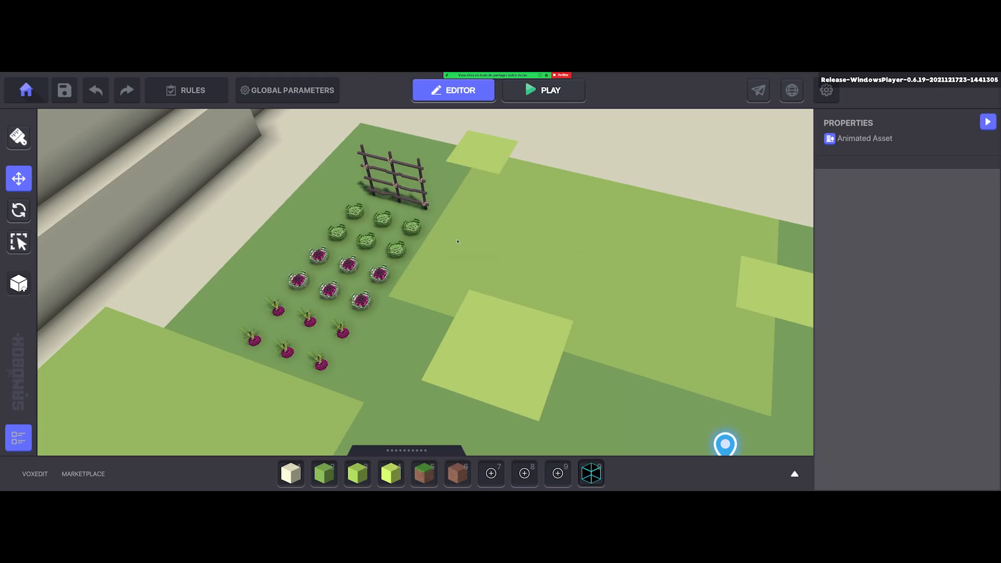
right_drag(457, 242, 525, 260)
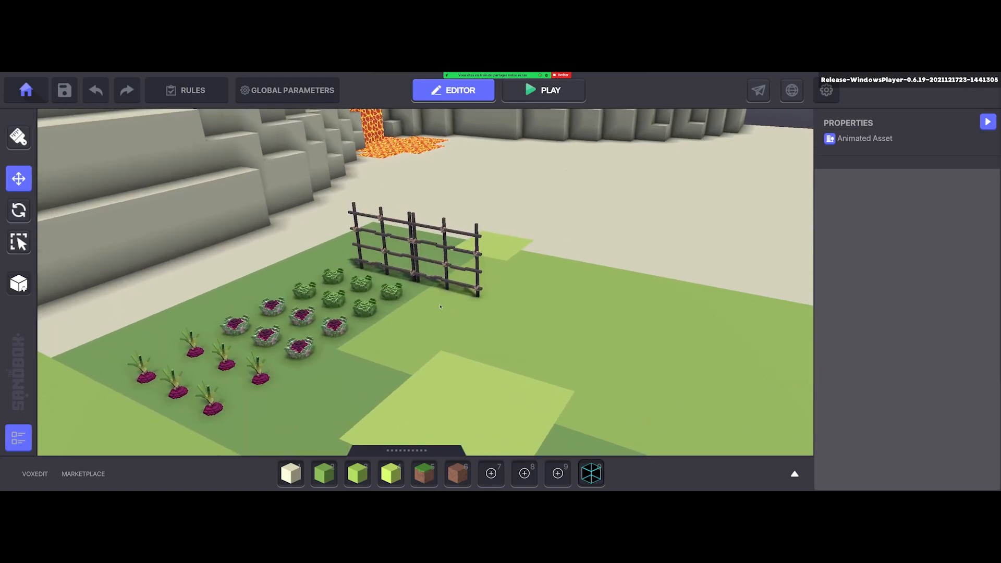
right_drag(518, 302, 464, 304)
Select both Desert Fence sections behind the cabbages together
click(469, 290)
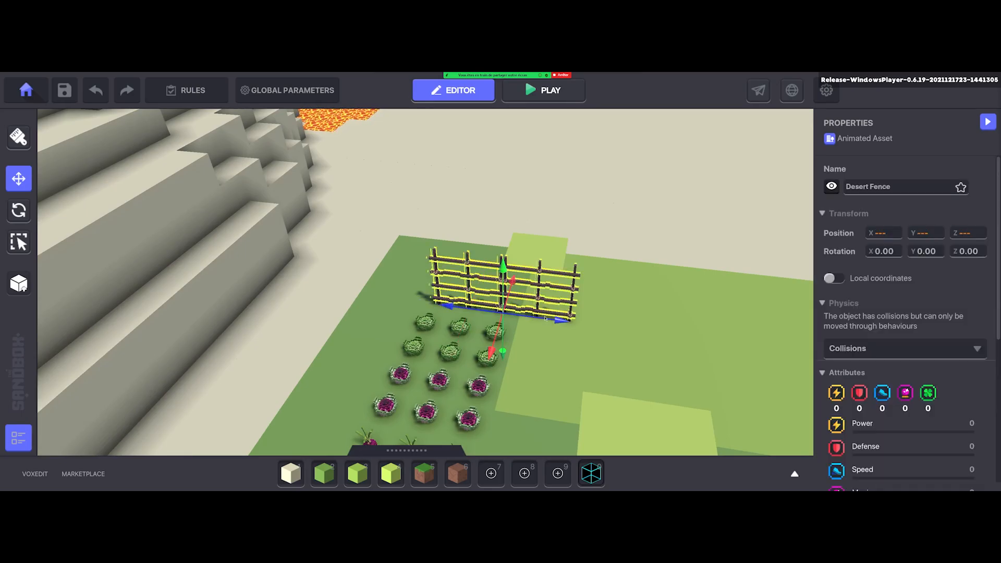
click(467, 272)
click(472, 277)
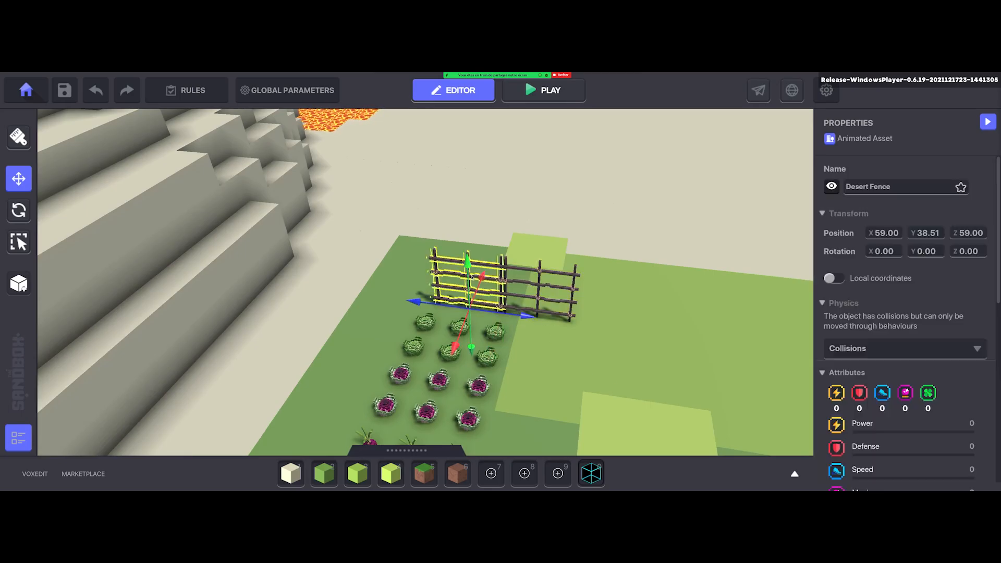
shift+click(539, 288)
shift+click(479, 386)
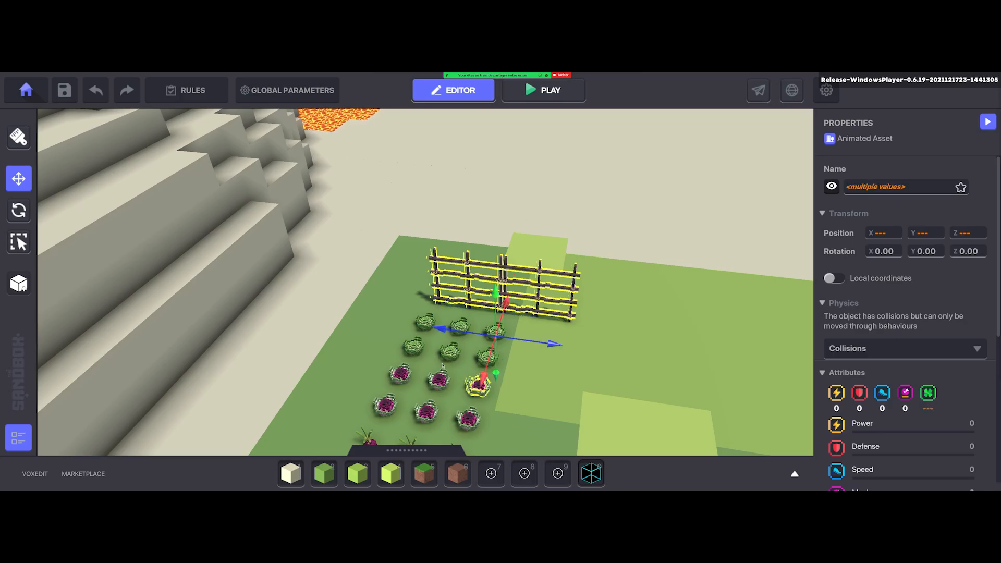
shift+click(412, 345)
shift+click(407, 374)
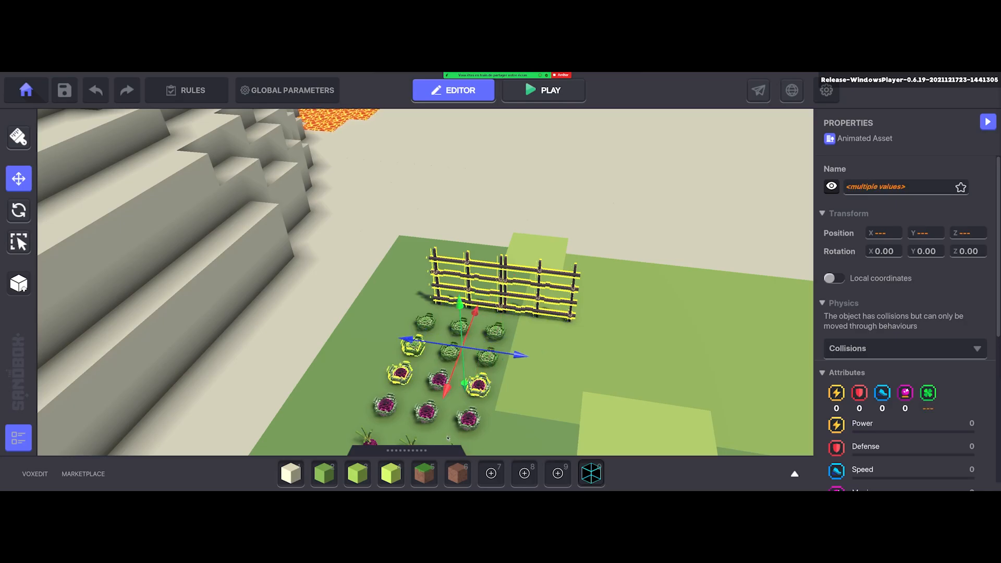
key(Delete)
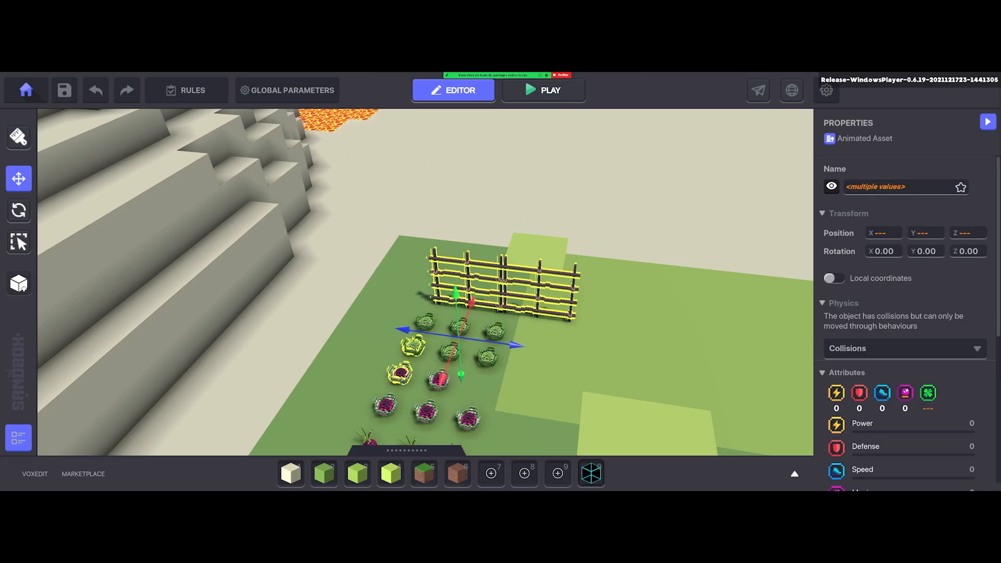
key(Delete)
Duplicate the two selected Desert Fence sections and move the copies to the rock side of the vegetable rows
scroll(565, 373, up, 3)
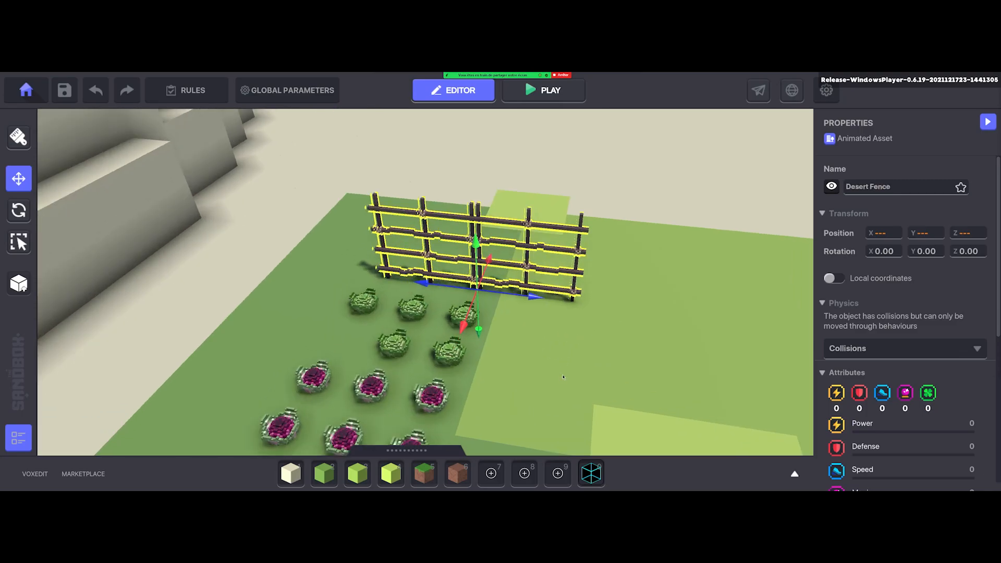
scroll(563, 374, down, 4)
scroll(558, 369, up, 3)
scroll(557, 369, down, 3)
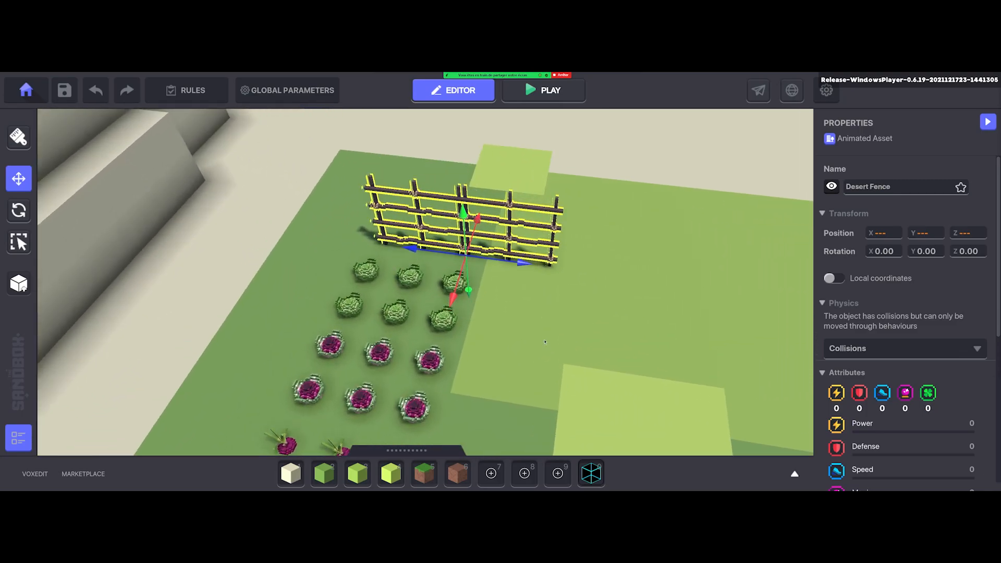
scroll(546, 323, up, 2)
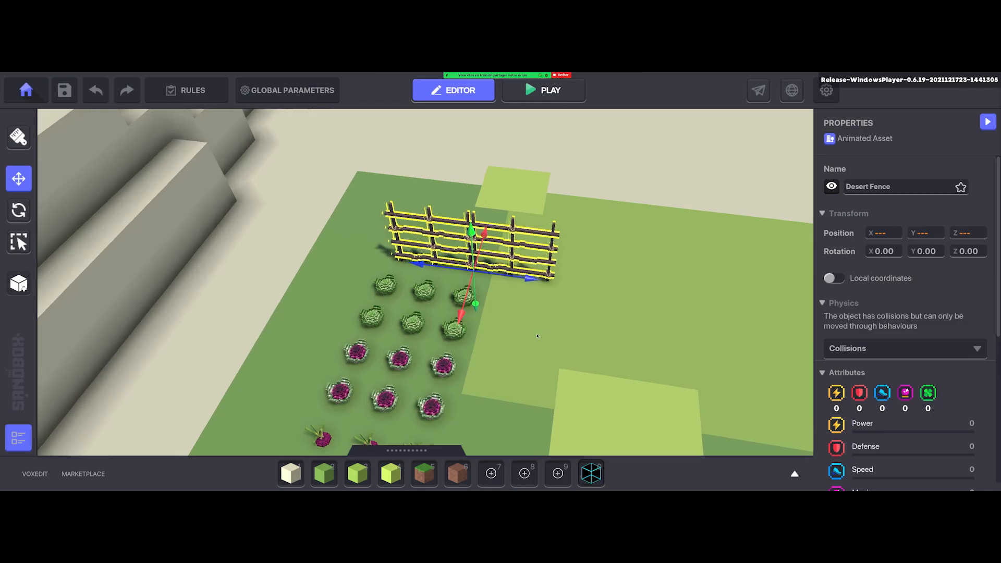
scroll(536, 335, down, 2)
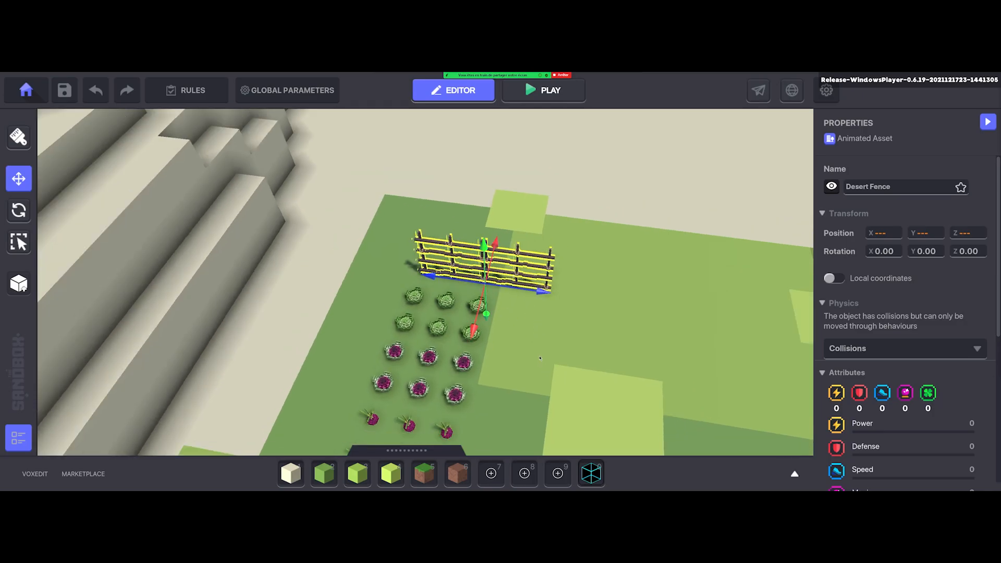
drag(501, 305, 449, 278)
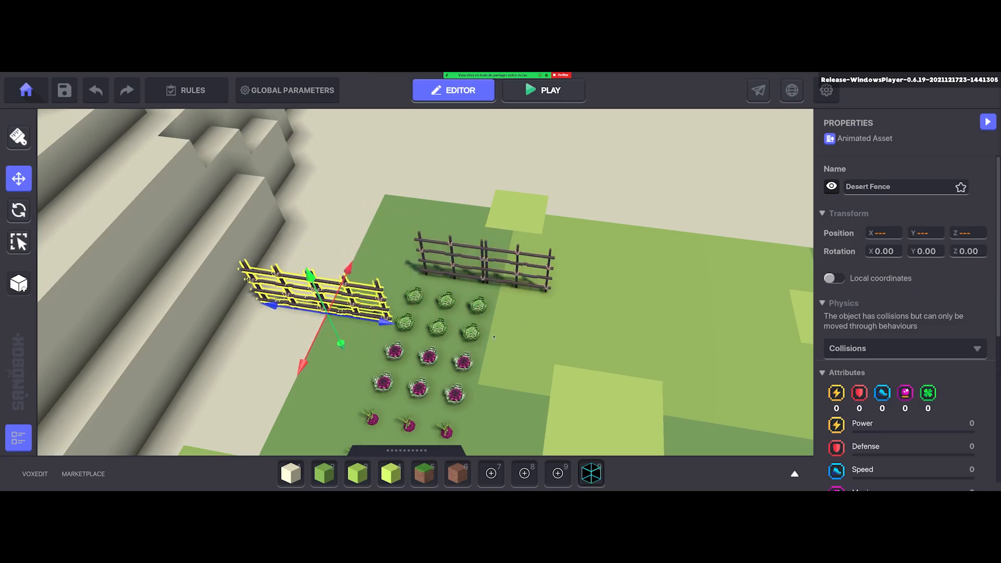
middle_drag(435, 379, 435, 357)
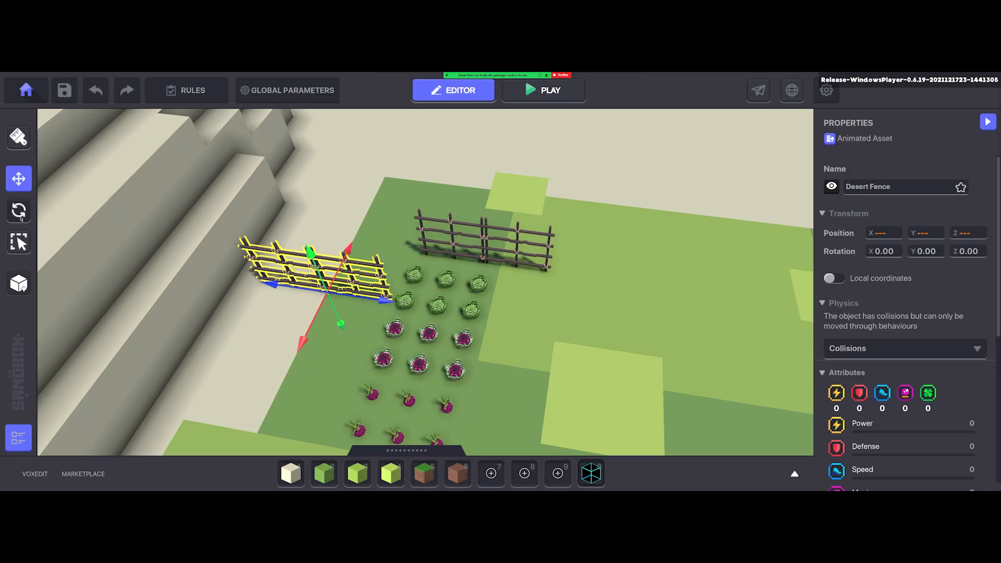
Rotate the copied pair of Desert Fence sections to 90 degrees about the Y axis, parallel to the rocks
click(19, 211)
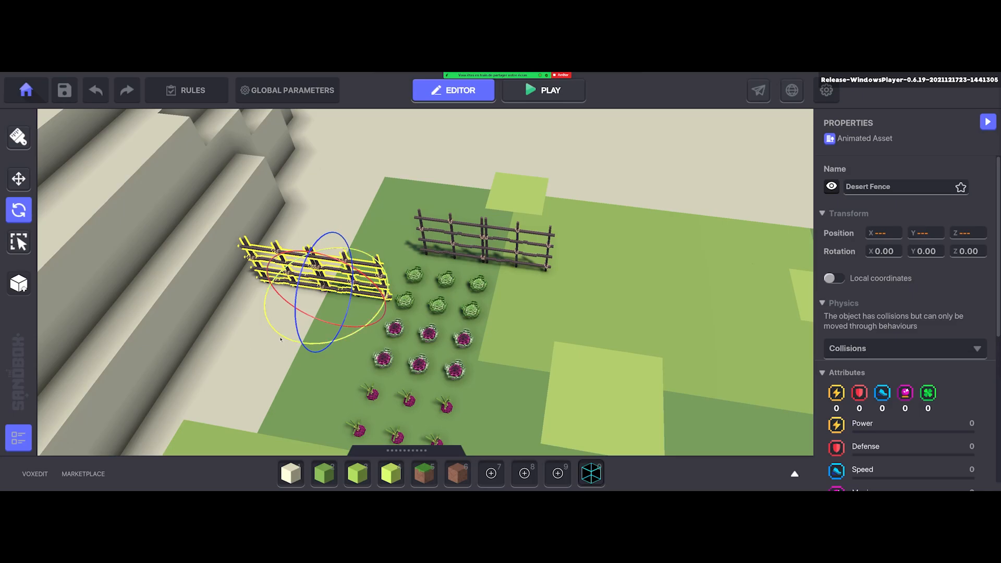
right_drag(278, 337, 283, 274)
drag(284, 274, 316, 324)
right_drag(317, 324, 316, 371)
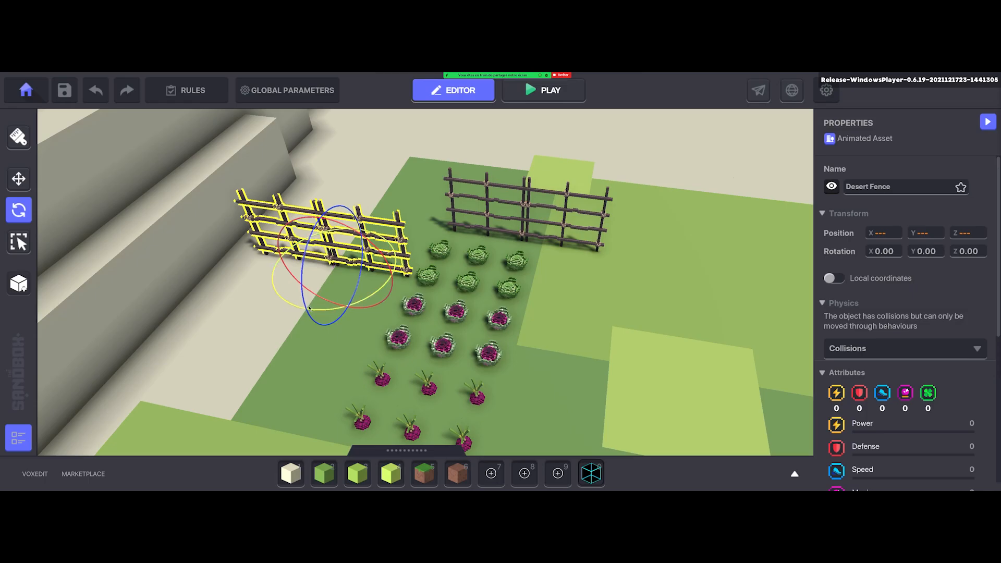
drag(309, 308, 131, 219)
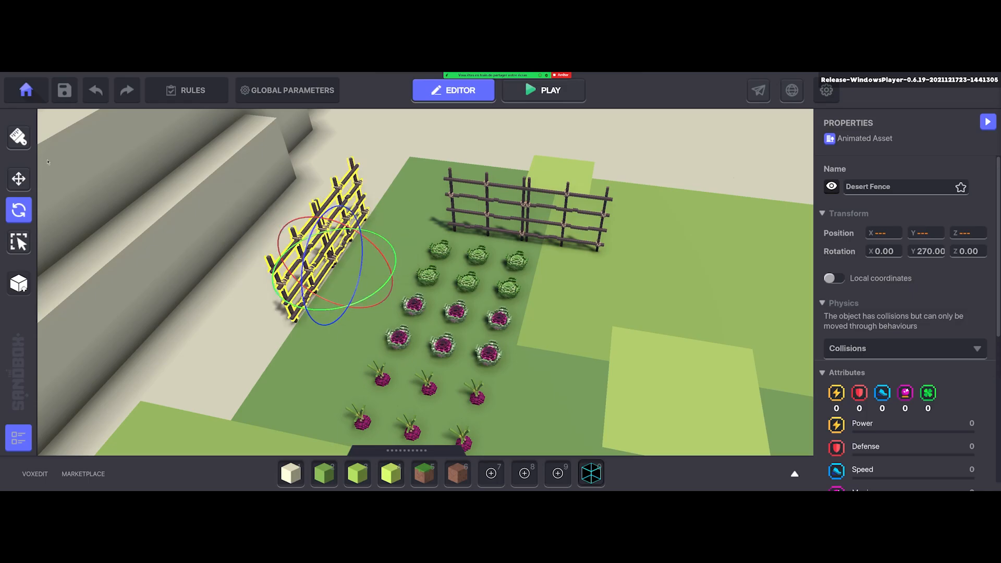
drag(313, 309, 73, 349)
Move the rotated fence pair alongside the vegetable rows, leaving a small gap between it and the outer cabbages
click(19, 179)
right_drag(339, 302, 364, 313)
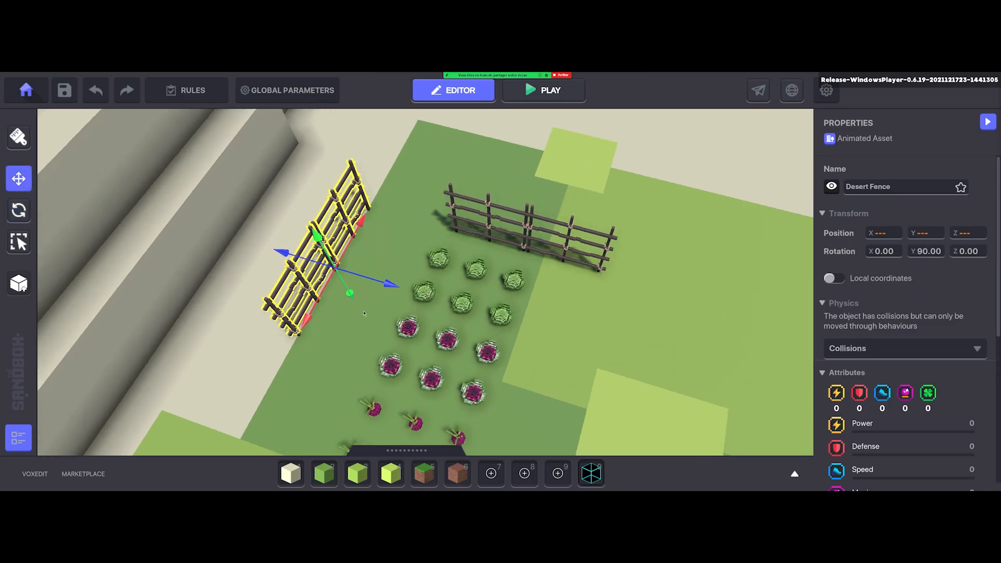
drag(331, 287, 408, 307)
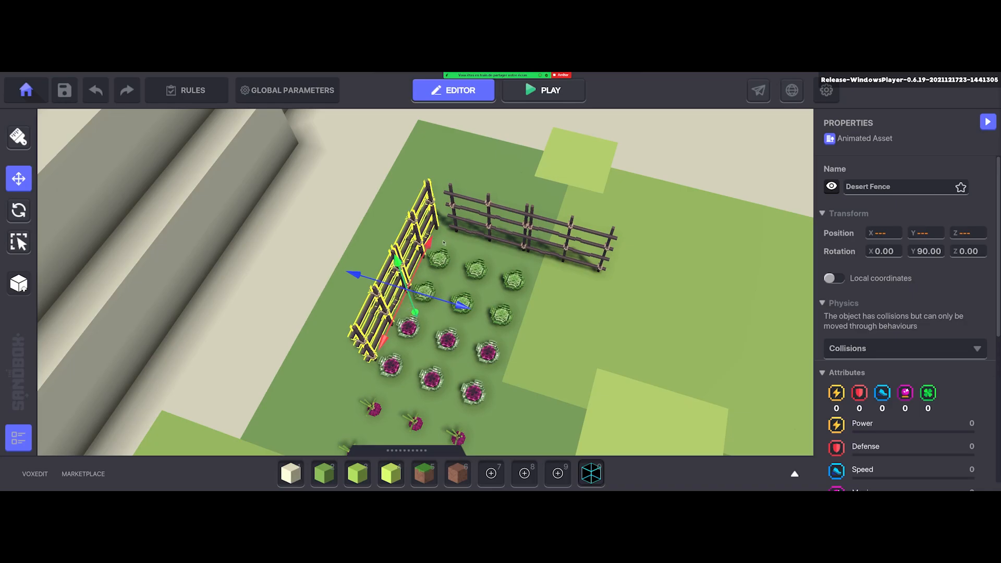
scroll(458, 307, down, 2)
scroll(459, 307, up, 1)
right_drag(451, 307, 472, 307)
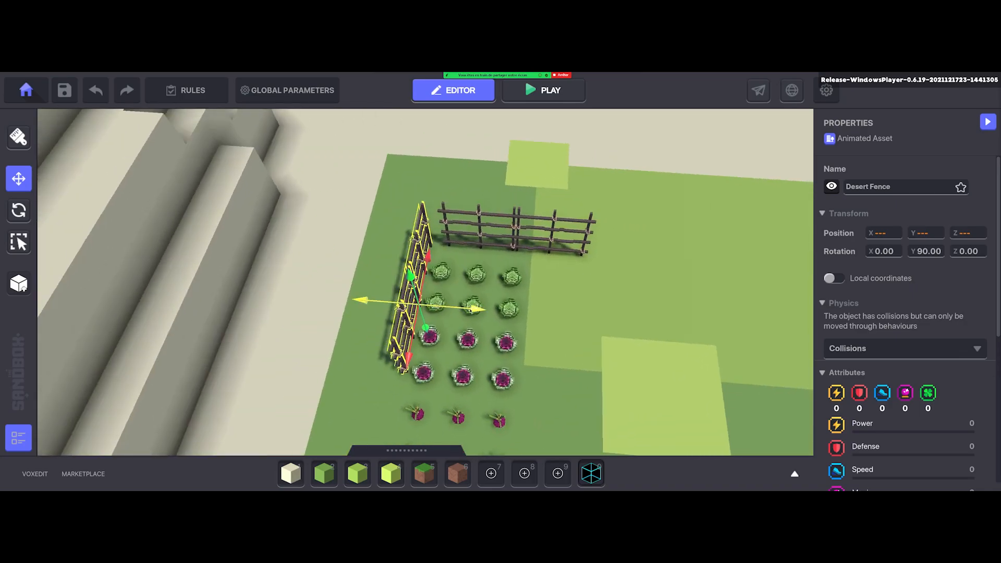
drag(472, 309, 453, 309)
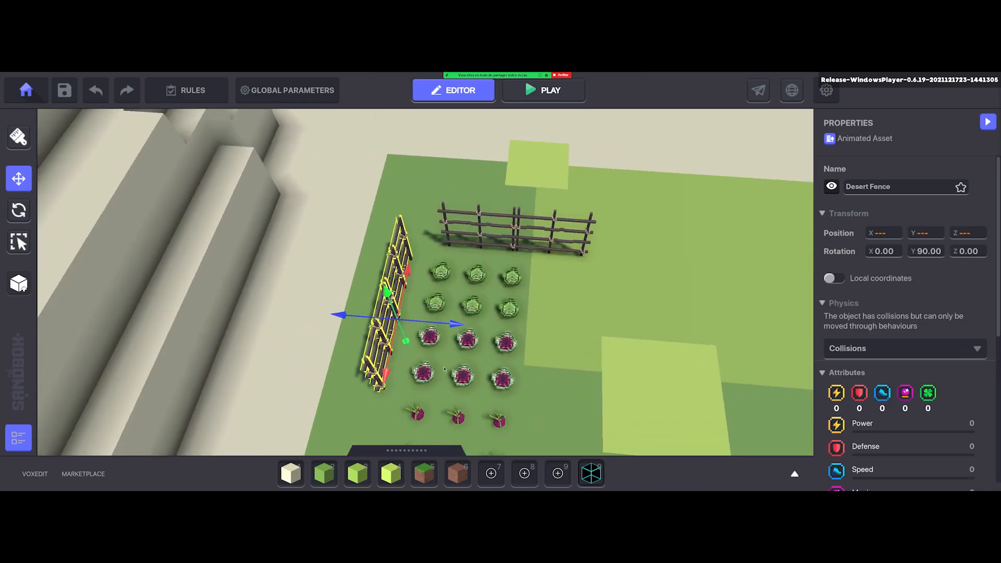
Duplicate the rotated fence pair upward, stacking the copies directly on top as a second tier
right_drag(384, 360, 436, 290)
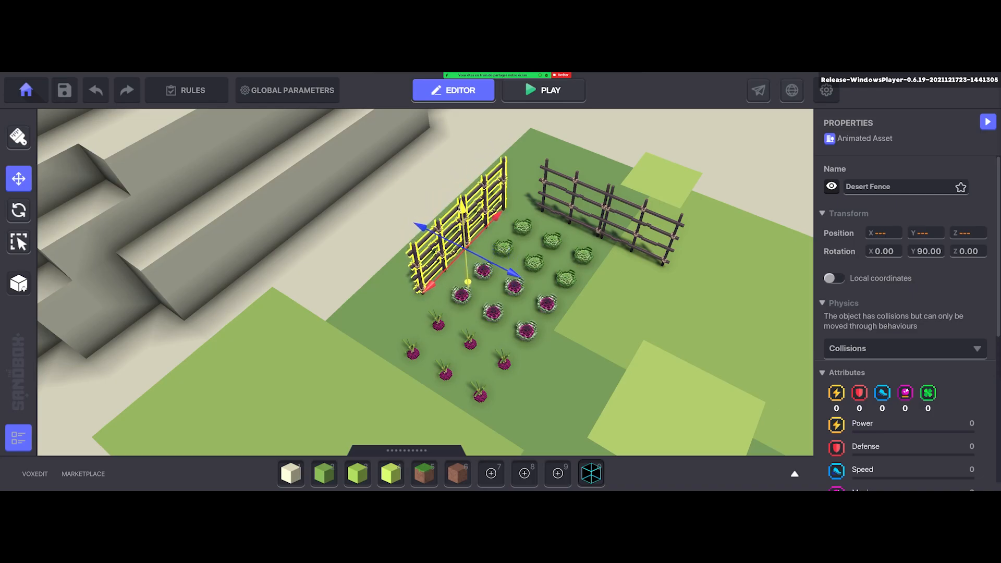
drag(462, 204, 434, 78)
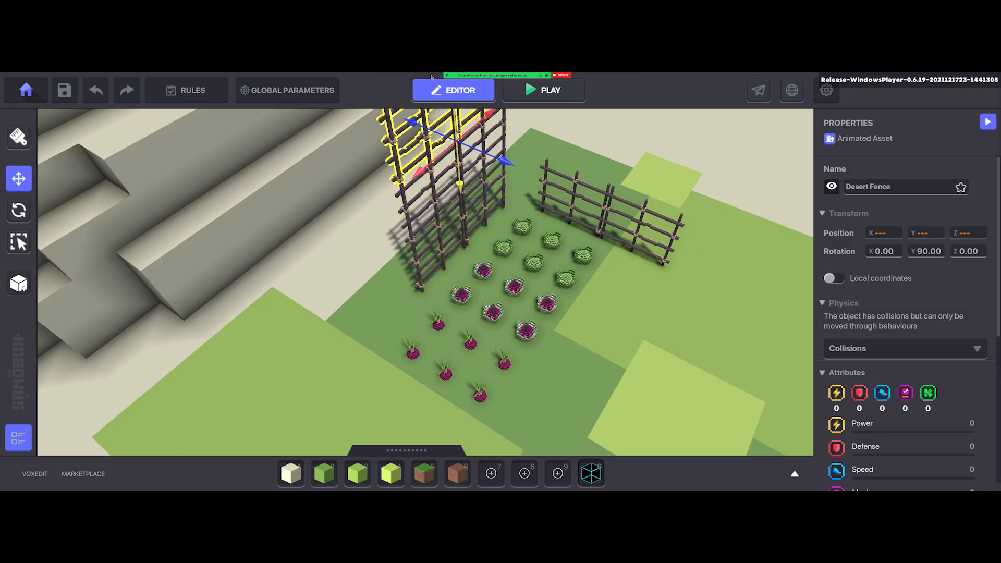
scroll(499, 253, down, 5)
right_drag(499, 253, 368, 224)
scroll(516, 276, up, 3)
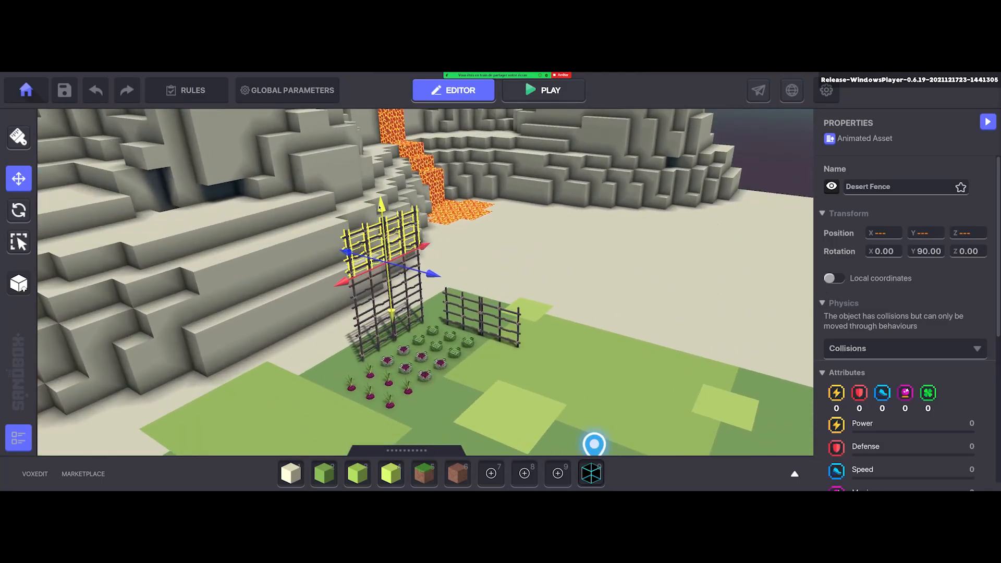
Duplicate the upper pair of Desert Fence sections upward to add more tiers on top of the stack
drag(381, 209, 364, 107)
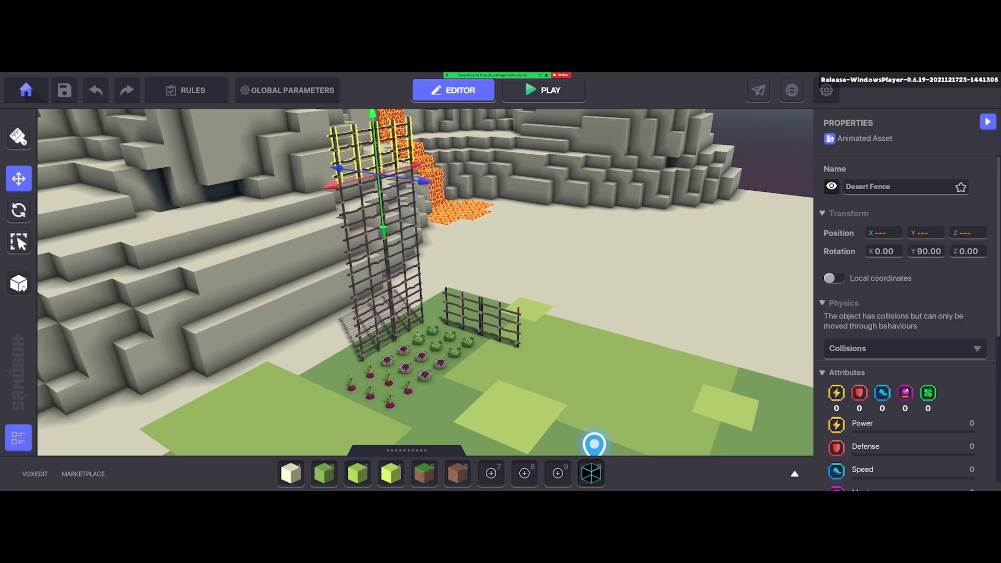
scroll(417, 331, up, 3)
scroll(420, 329, down, 2)
scroll(401, 301, up, 1)
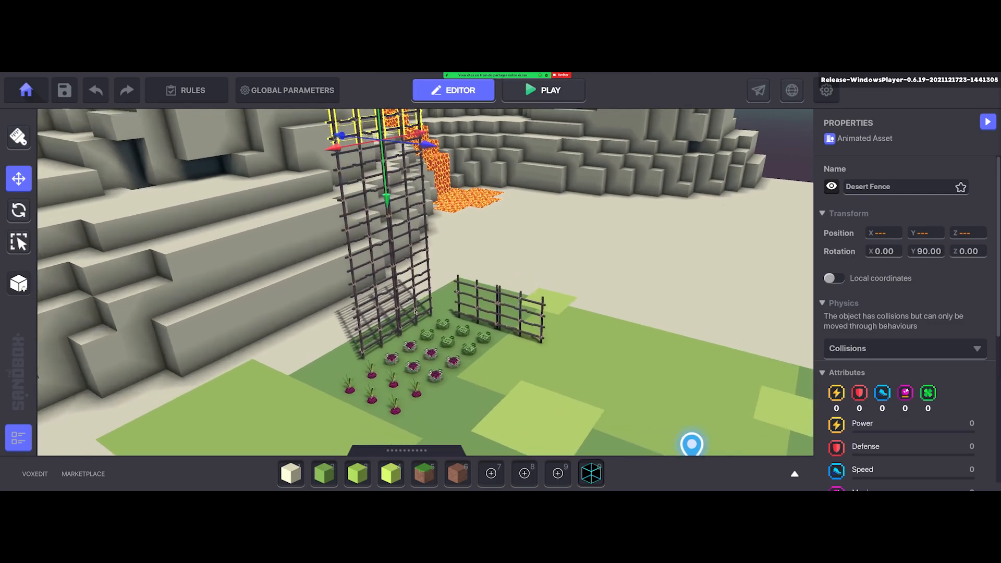
Select all the stacked Desert Fence sections and duplicate them sideways along the rocks, extending the tall fence past the onions across the grass
click(415, 312)
shift+click(363, 328)
shift+click(365, 282)
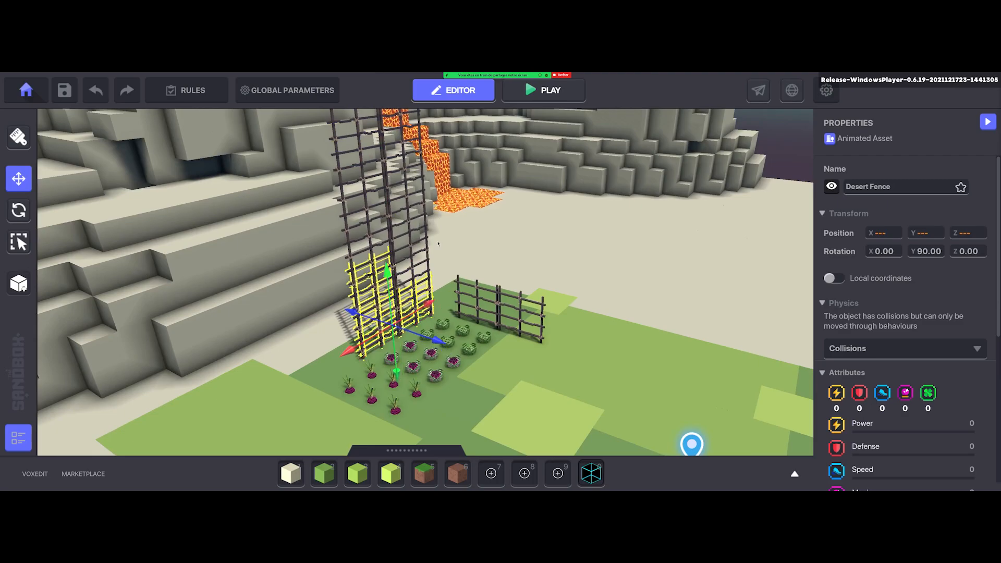
shift+click(410, 261)
shift+click(367, 231)
shift+click(402, 213)
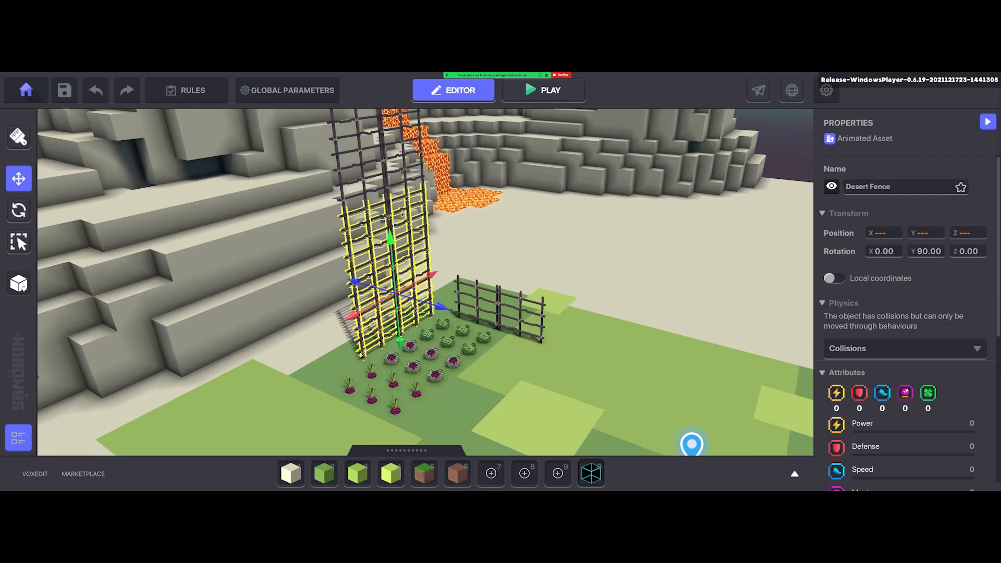
shift+click(345, 171)
middle_drag(344, 170, 332, 225)
shift+click(392, 214)
shift+click(340, 185)
shift+click(383, 178)
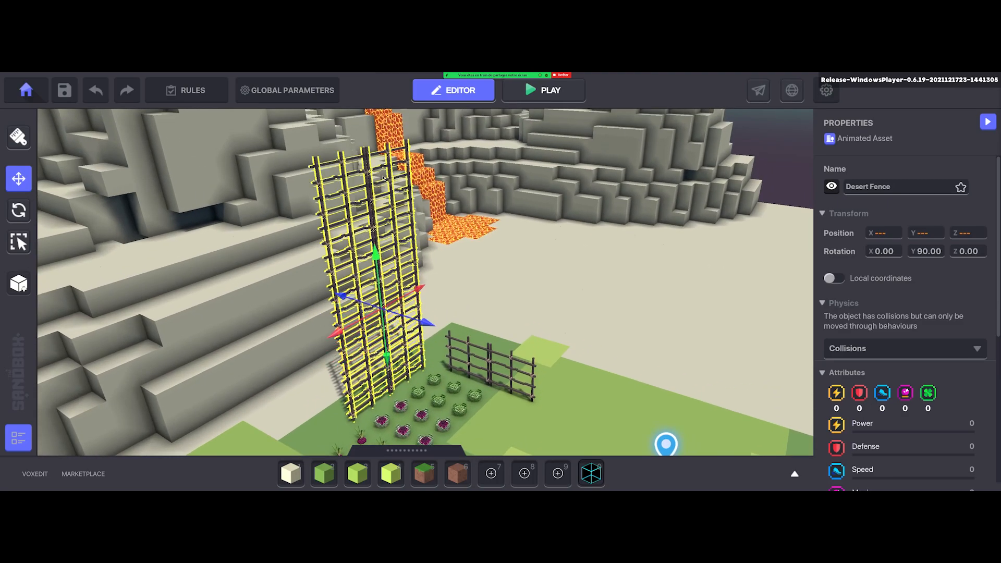
right_drag(384, 178, 362, 302)
middle_drag(362, 302, 471, 276)
scroll(471, 275, up, 2)
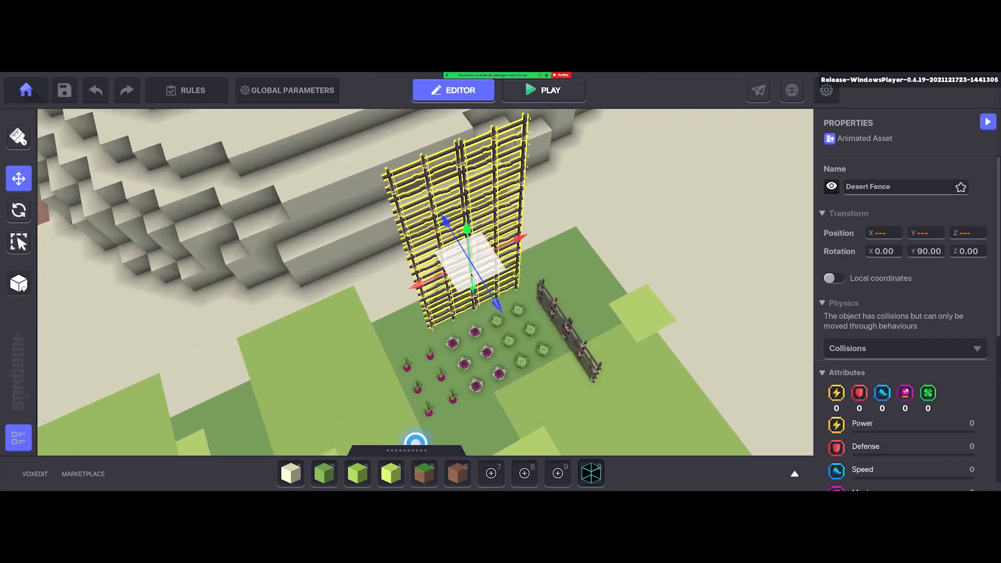
scroll(471, 275, down, 2)
right_drag(471, 275, 507, 245)
drag(510, 243, 508, 244)
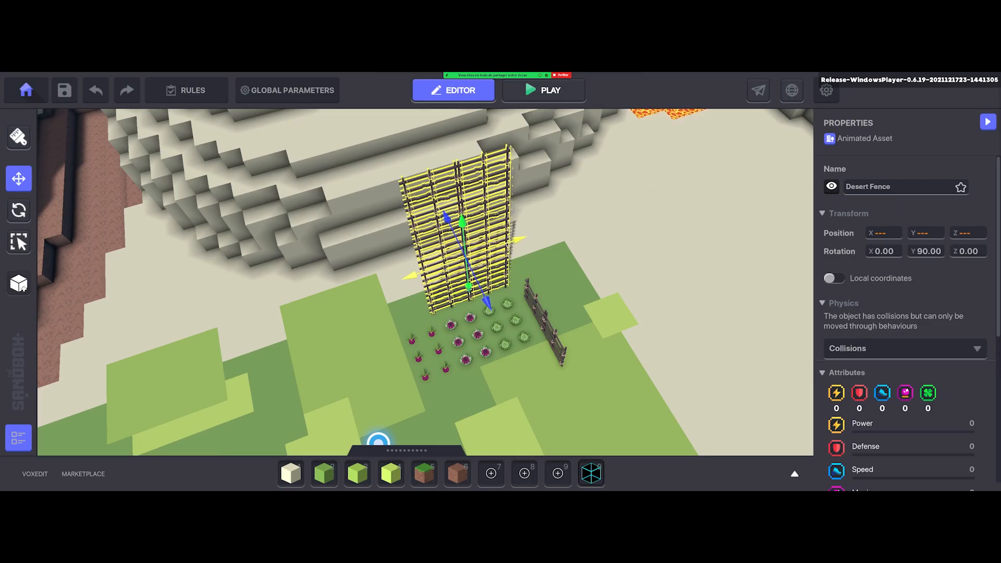
drag(507, 245, 234, 340)
right_drag(547, 365, 591, 308)
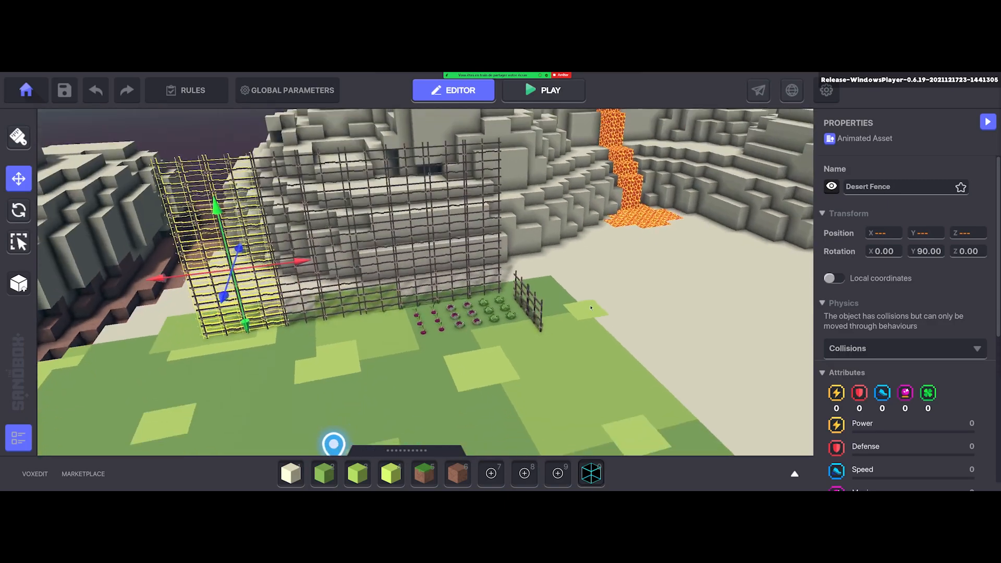
Playtest the map, run the avatar along the tall fence to judge its scale, and return to the editor
key(p)
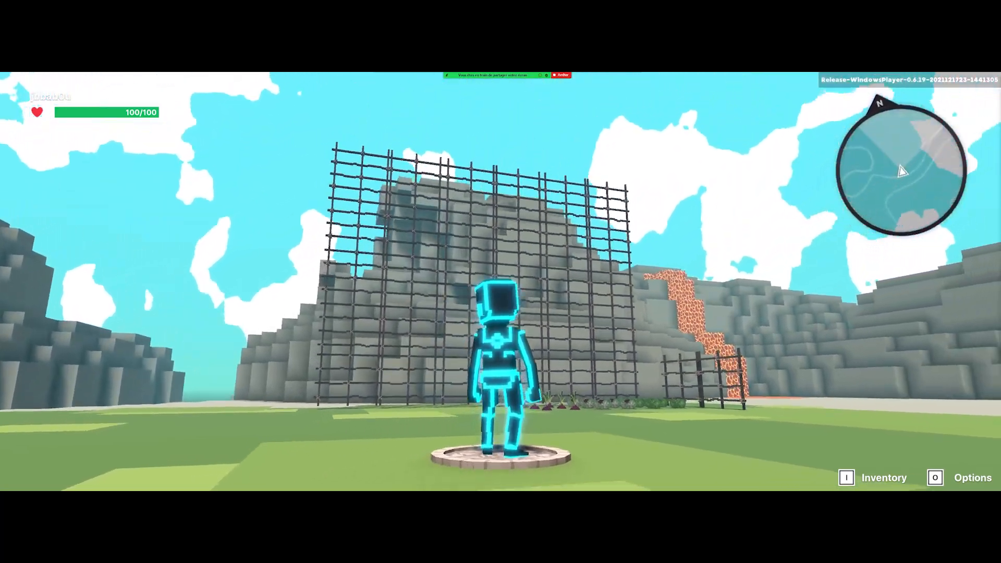
key(a)
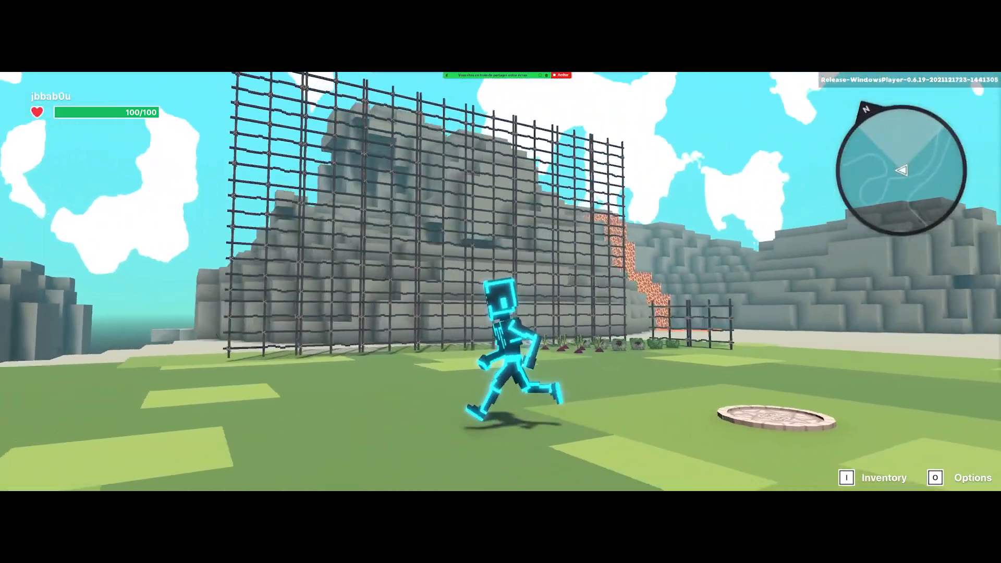
key(d)
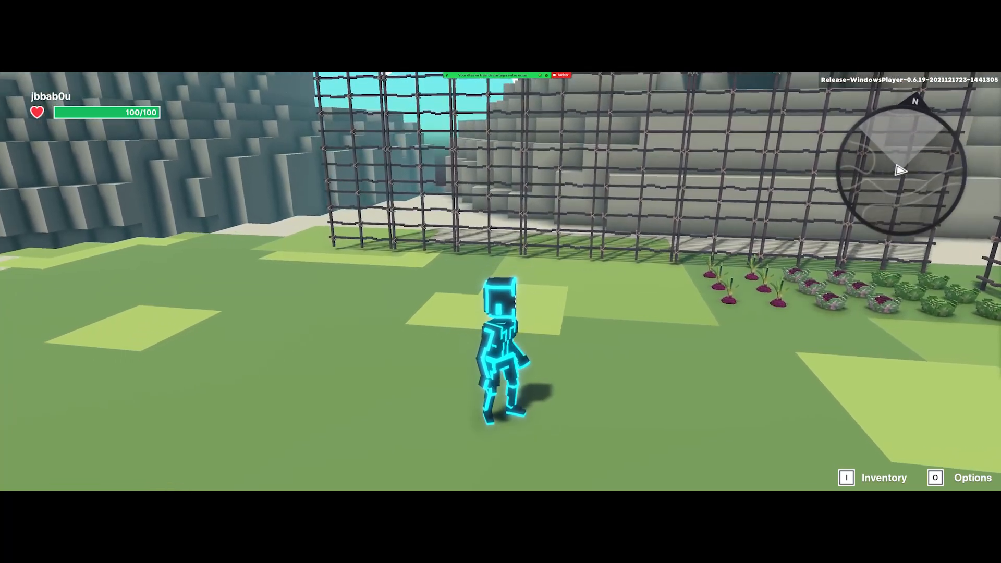
key(a)
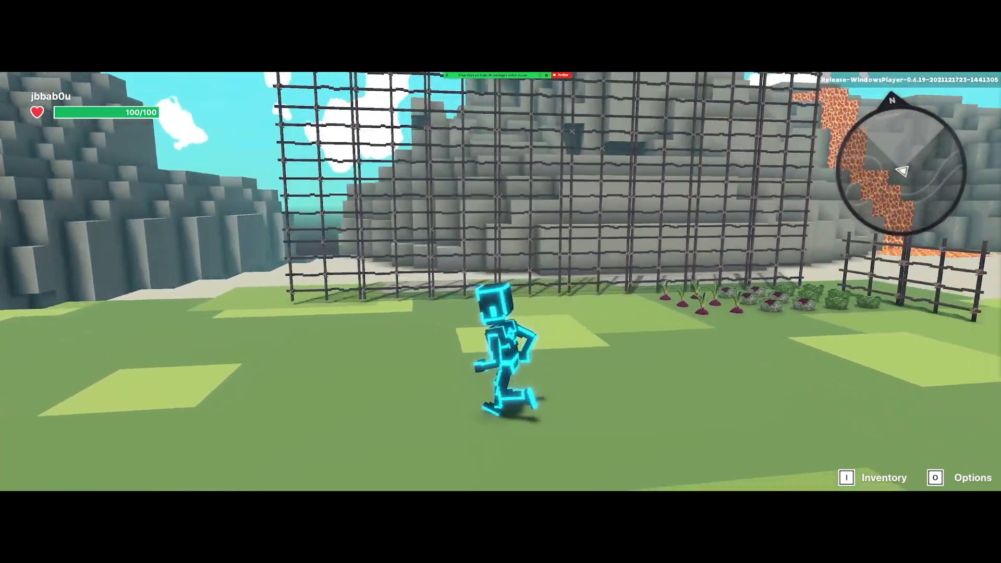
key(a)
key(Escape)
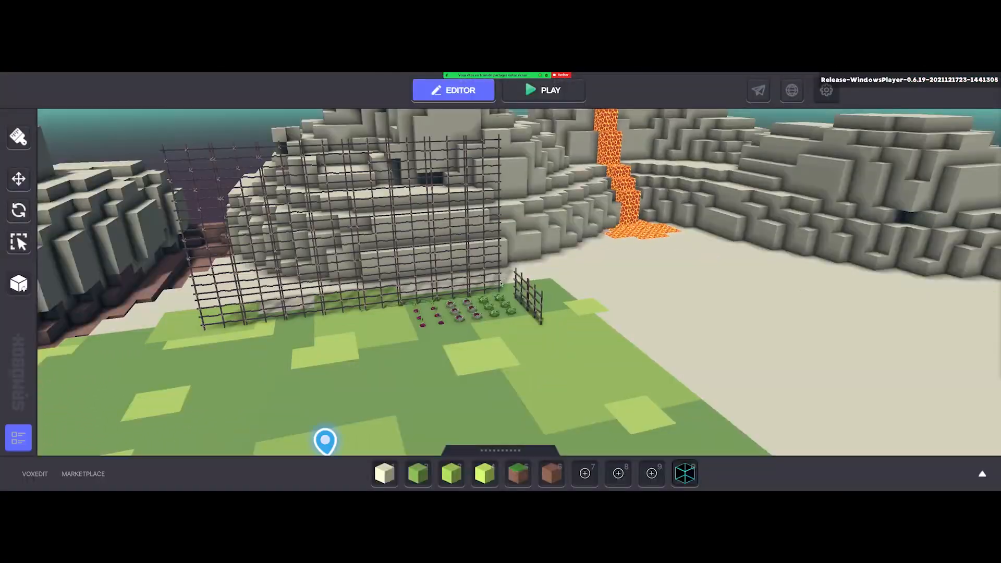
Delete the surplus copied Desert Fence sections that extend across the grass beyond the vegetable rows
scroll(295, 272, up, 2)
scroll(367, 346, down, 1)
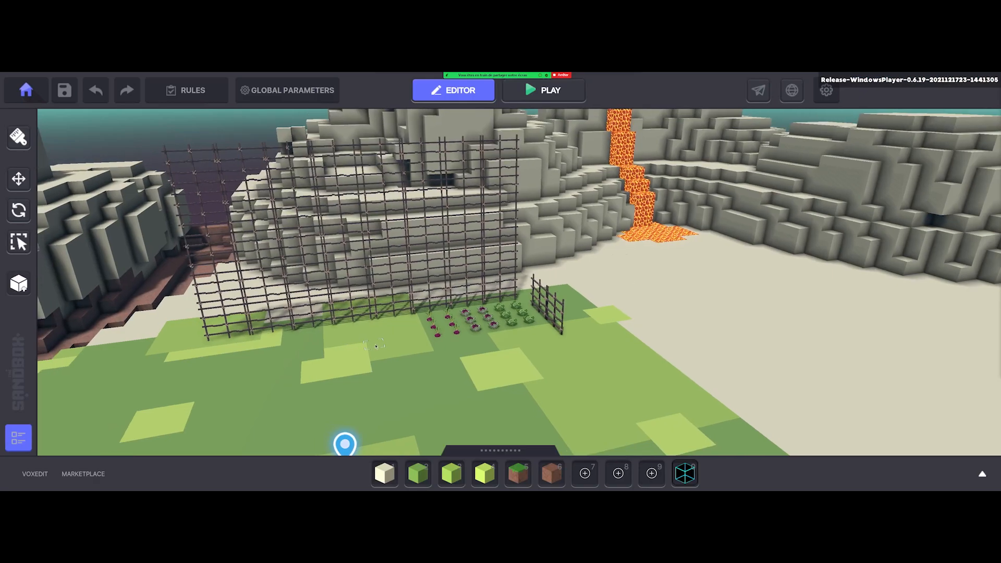
click(196, 165)
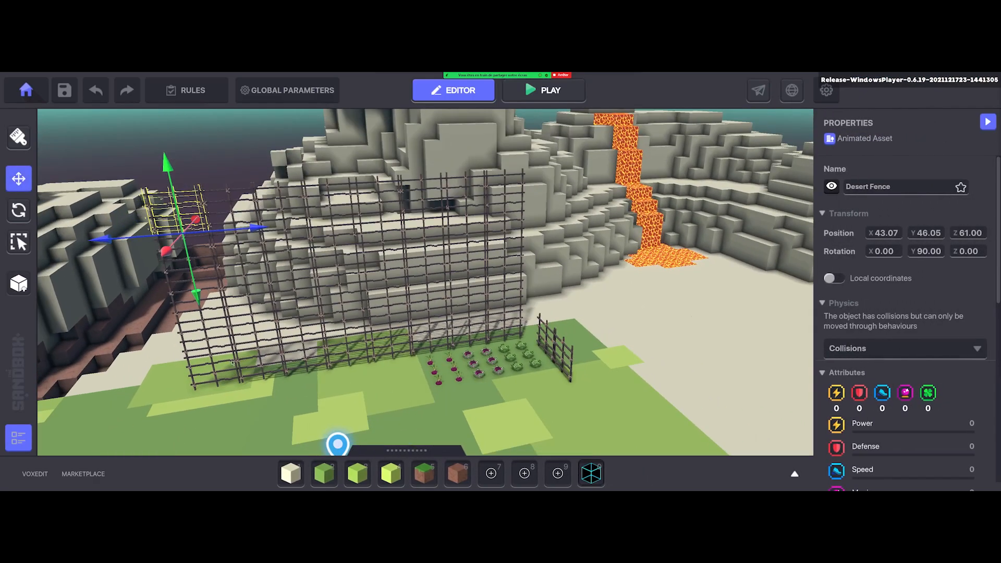
key(Delete)
scroll(205, 272, down, 1)
drag(180, 197, 388, 296)
key(Delete)
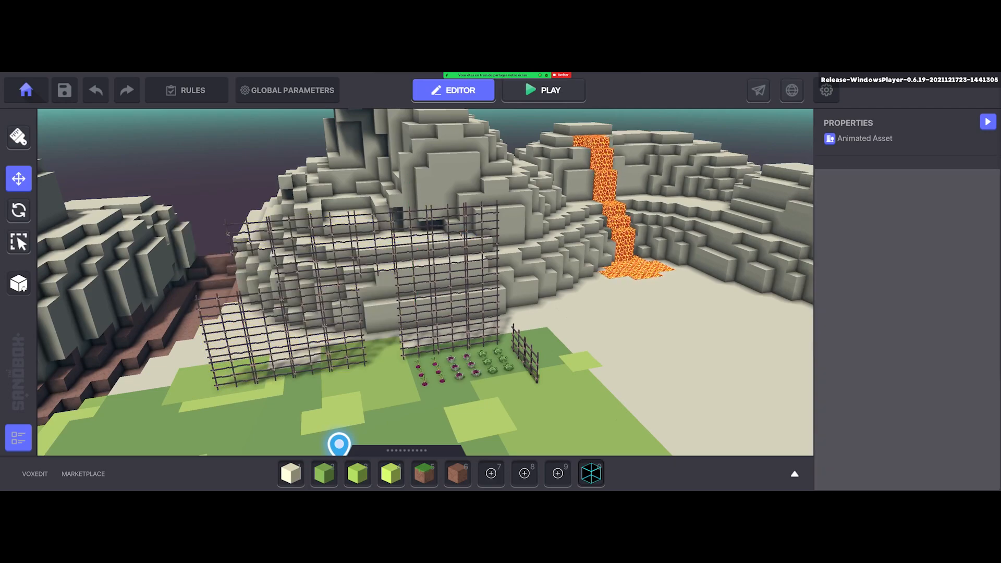
click(461, 234)
key(Delete)
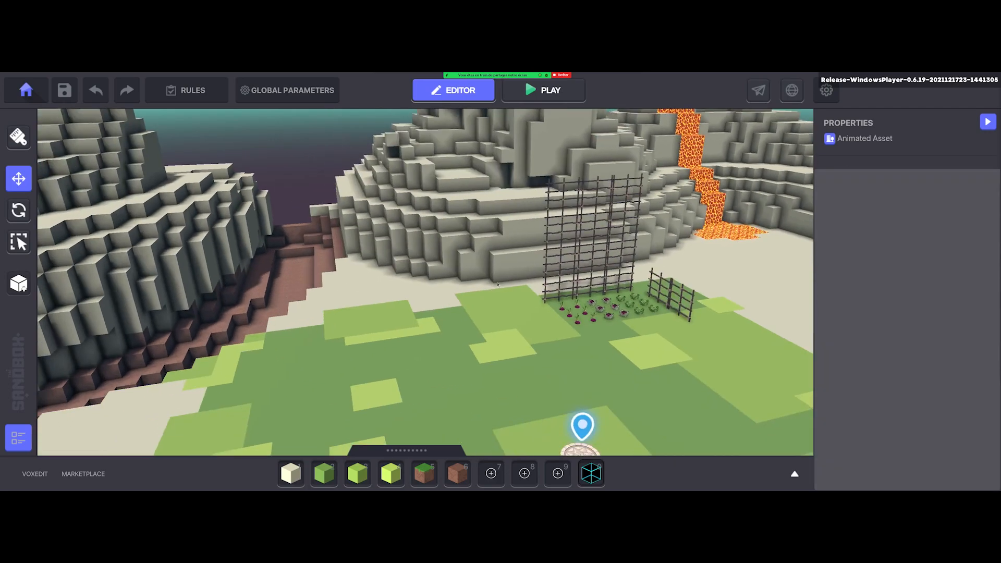
Delete the upper tiers of the Desert Fence beside the rocks, keeping one ground-level row of three sections along the vegetables
right_drag(460, 234, 410, 214)
click(365, 212)
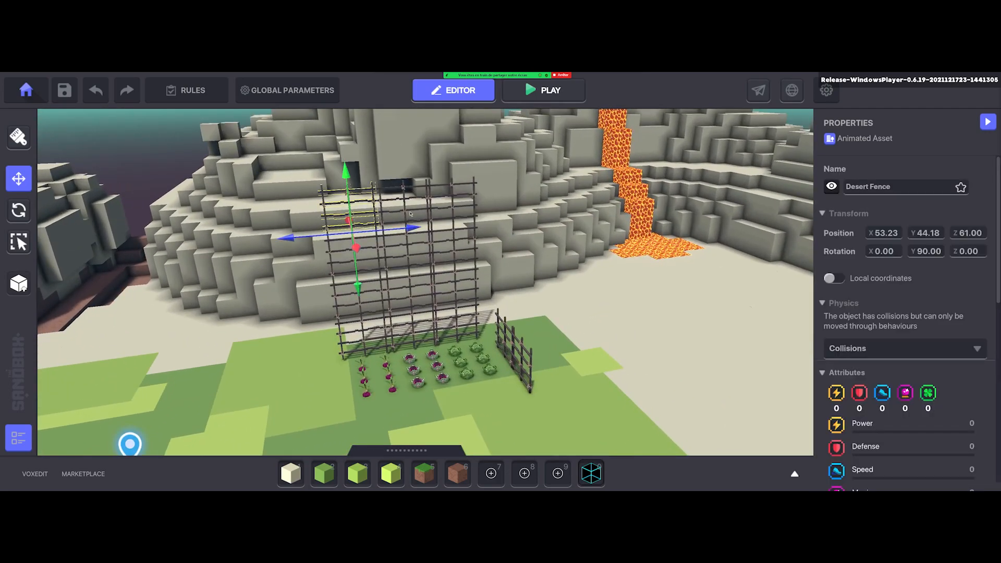
shift+click(410, 214)
shift+click(415, 245)
shift+click(418, 276)
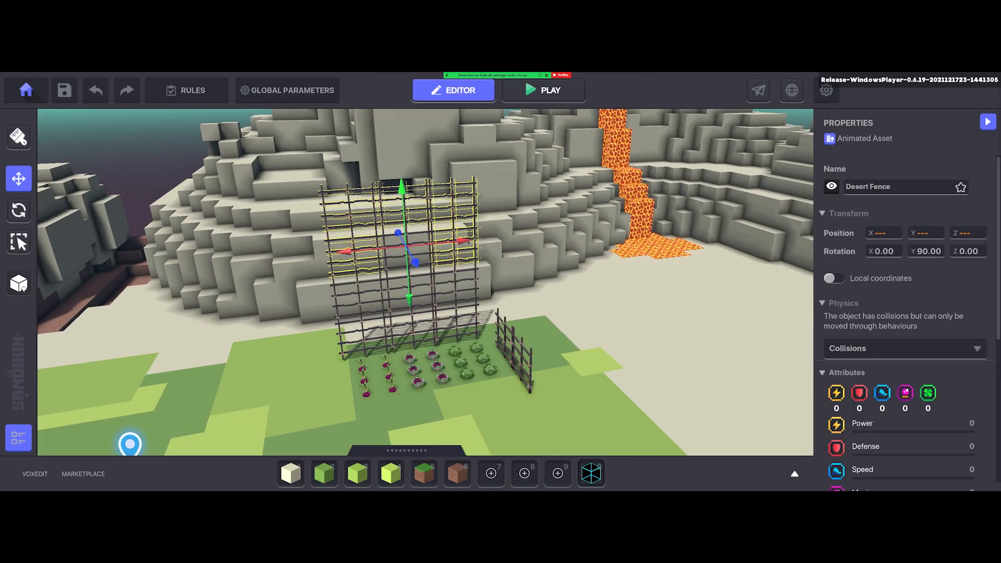
key(Delete)
right_drag(417, 321, 400, 308)
click(210, 303)
key(Delete)
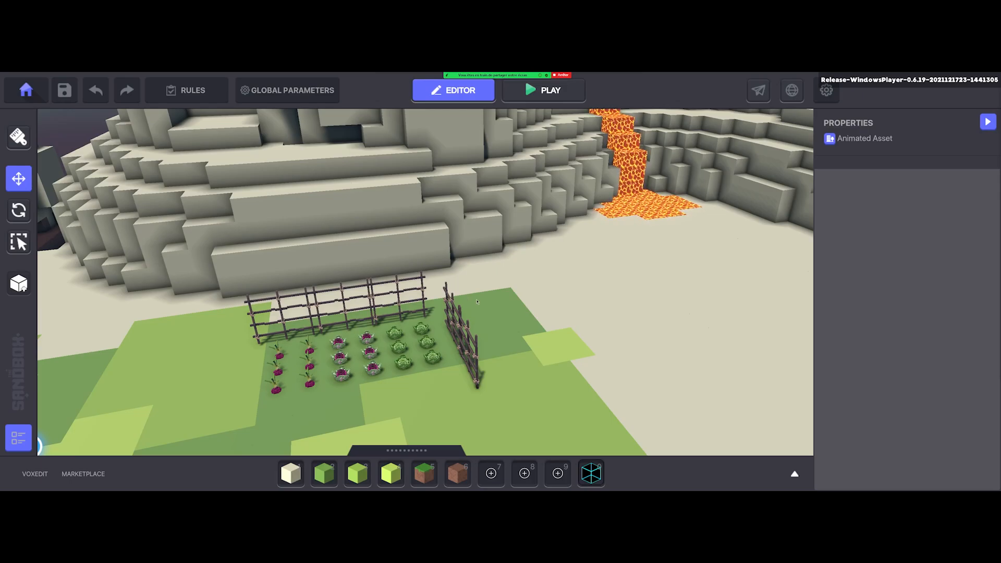
Examine the fenced vegetable garden and the surrounding grass area from several angles and distances
scroll(570, 320, down, 10)
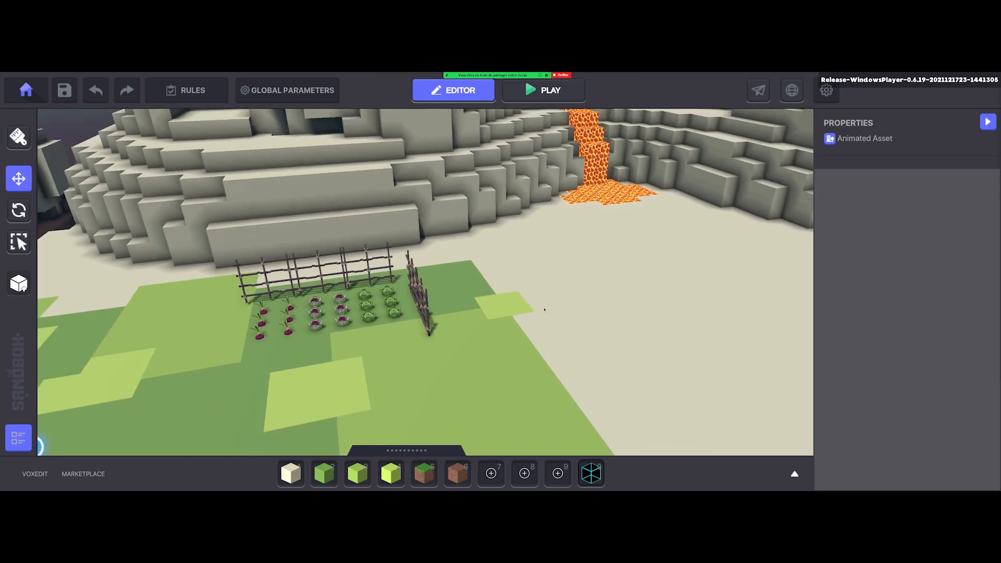
mouse_move(566, 307)
middle_down()
mouse_move(512, 353)
mouse_move(652, 354)
mouse_move(530, 241)
mouse_move(536, 263)
mouse_move(488, 312)
middle_up()
scroll(489, 313, up, 2)
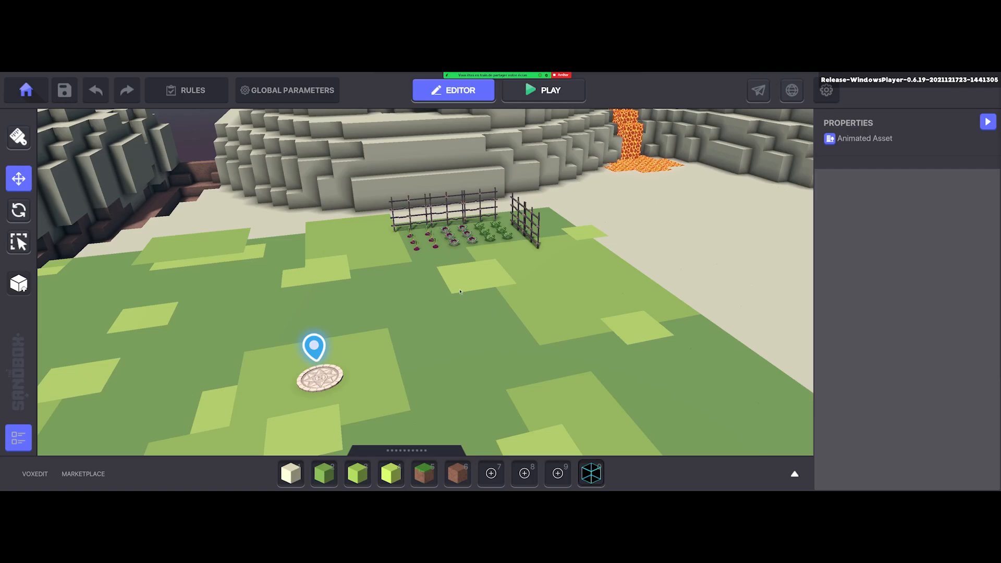
scroll(454, 313, up, 4)
mouse_move(456, 275)
right_down()
mouse_move(488, 284)
mouse_move(479, 275)
right_up()
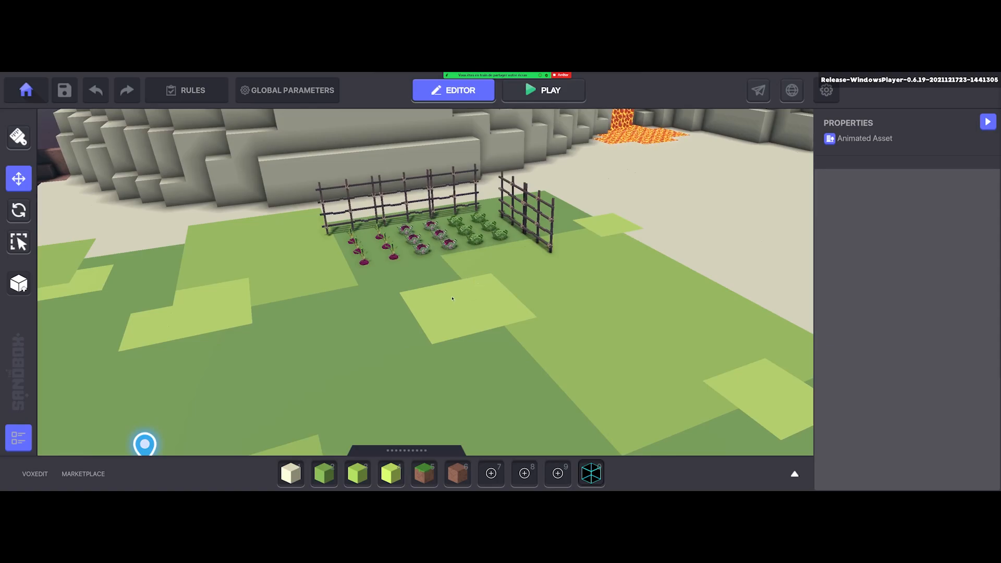
right_drag(452, 298, 506, 300)
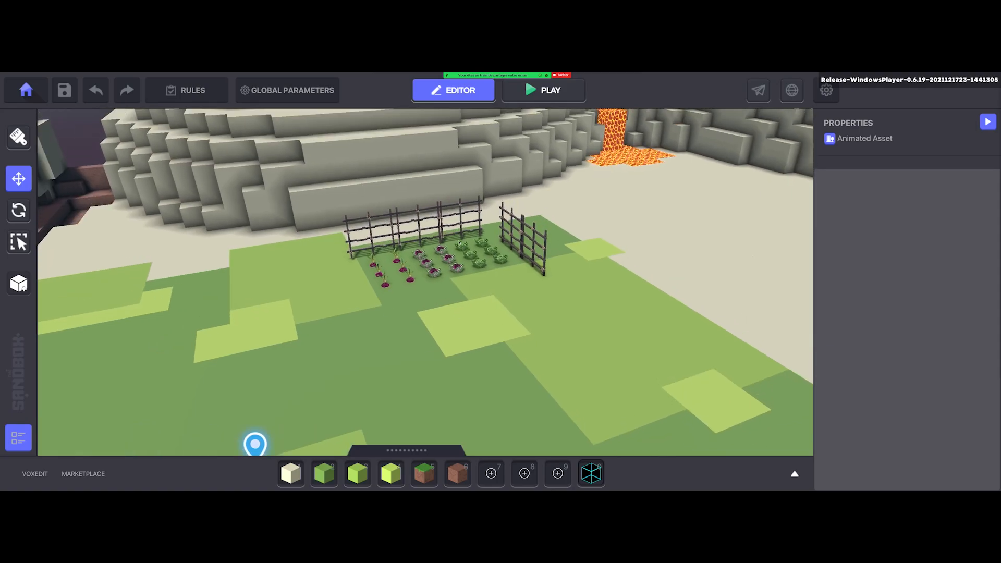
mouse_move(458, 242)
right_down()
mouse_move(466, 256)
mouse_move(453, 257)
right_up()
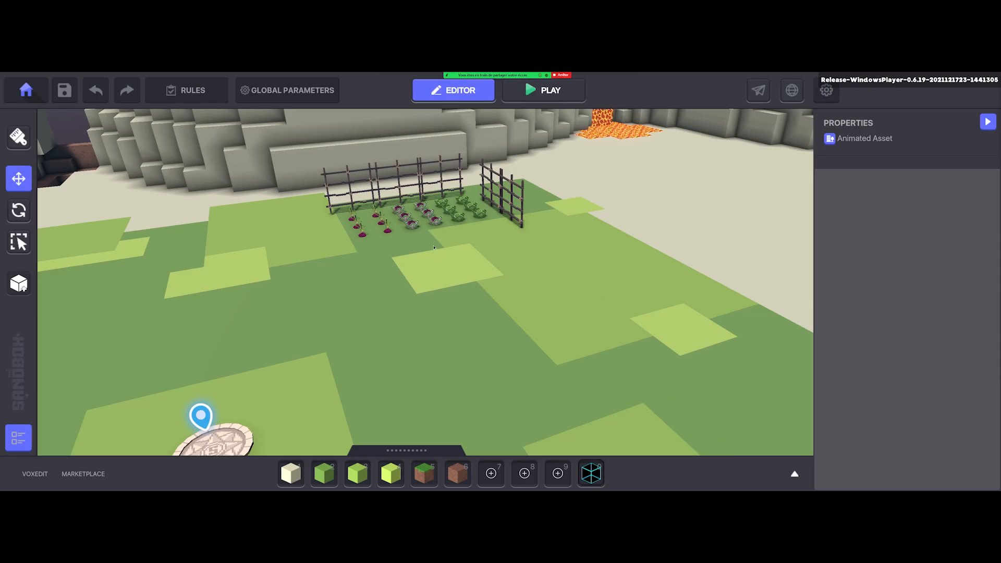
mouse_move(422, 278)
right_down()
mouse_move(469, 292)
mouse_move(517, 339)
mouse_move(408, 275)
mouse_move(434, 306)
mouse_move(472, 286)
mouse_move(384, 287)
mouse_move(462, 235)
right_up()
key(w)
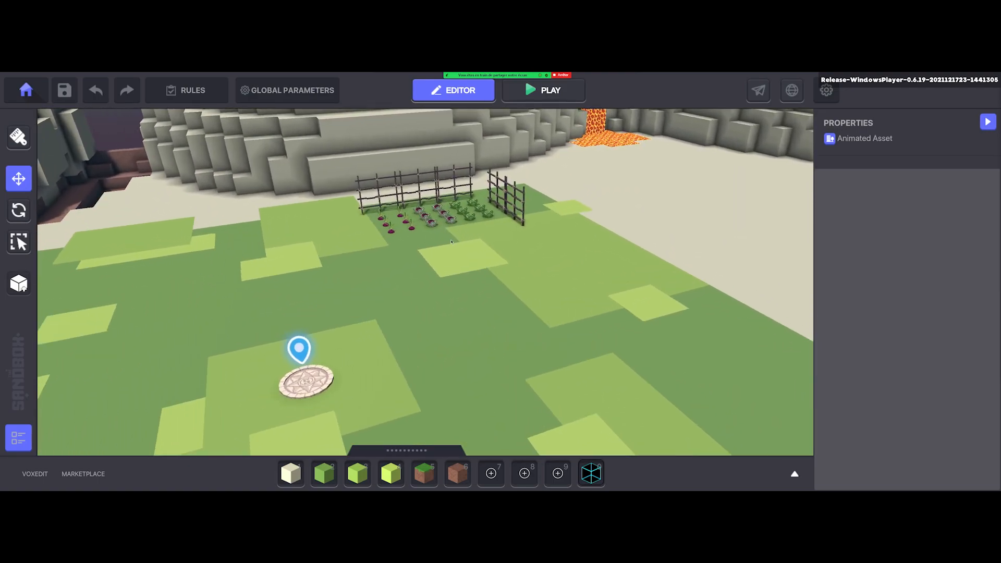
key(a)
scroll(454, 241, down, 5)
scroll(454, 241, up, 8)
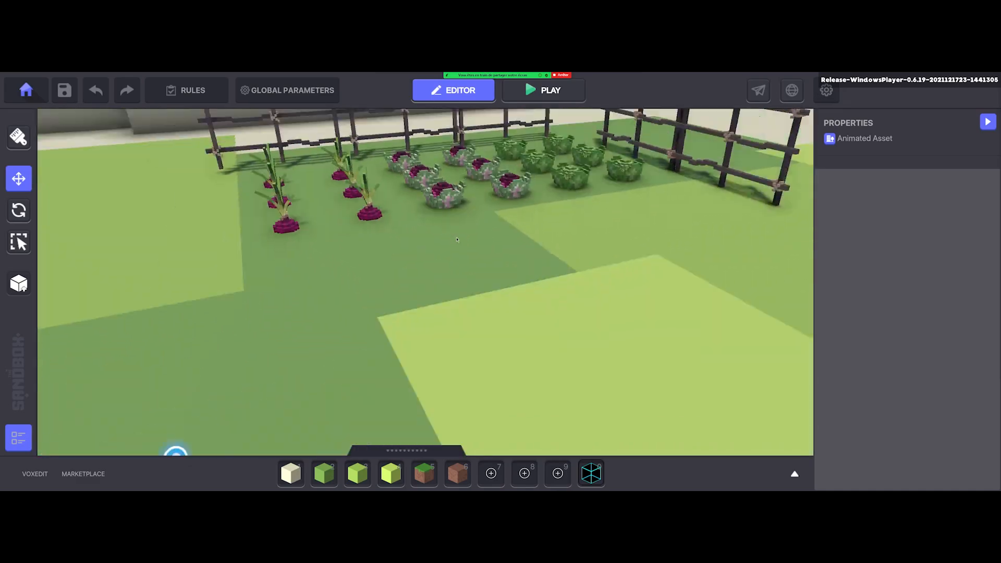
scroll(454, 241, down, 7)
middle_drag(454, 241, 451, 319)
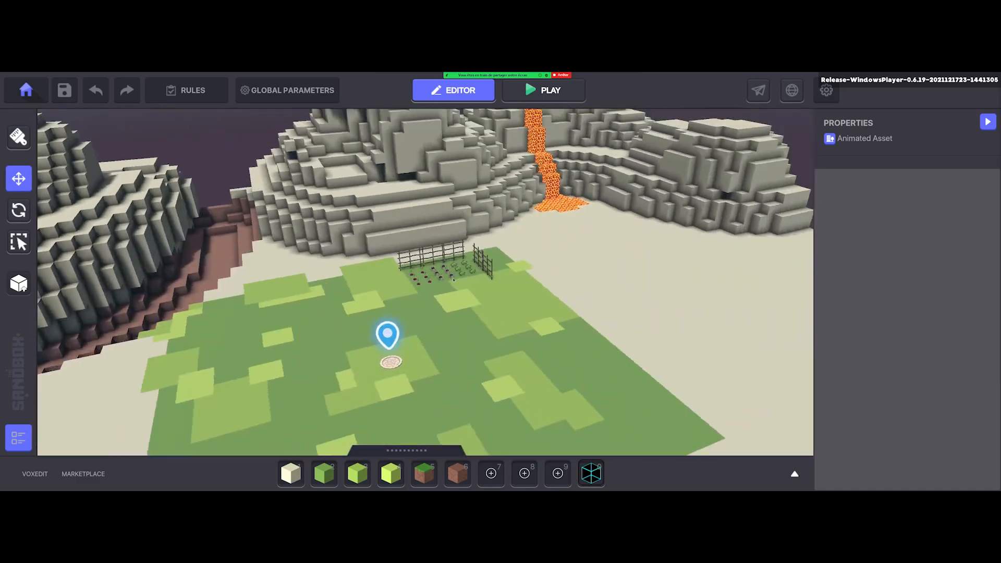
scroll(453, 280, up, 8)
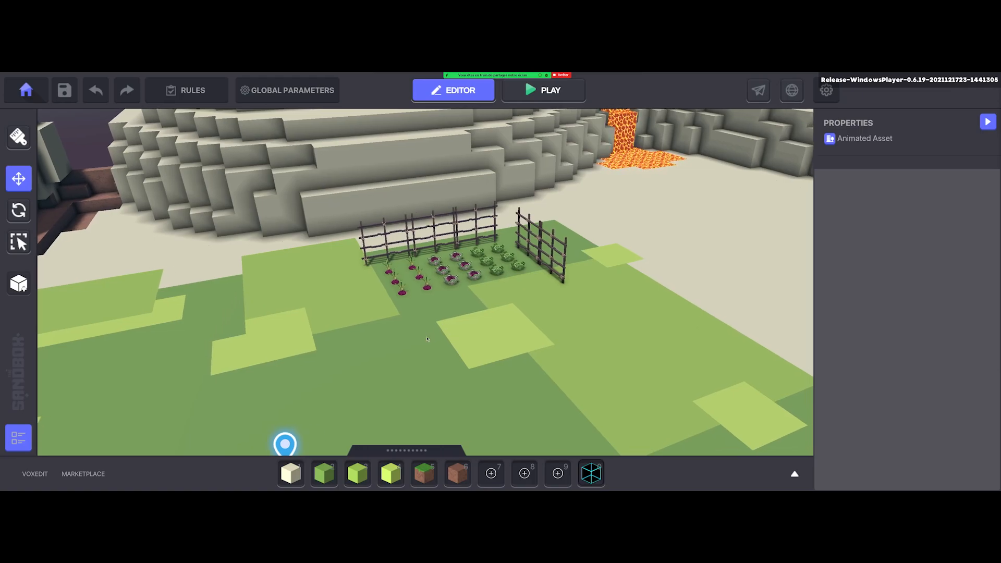
mouse_move(431, 339)
middle_down()
mouse_move(416, 317)
mouse_move(436, 320)
middle_up()
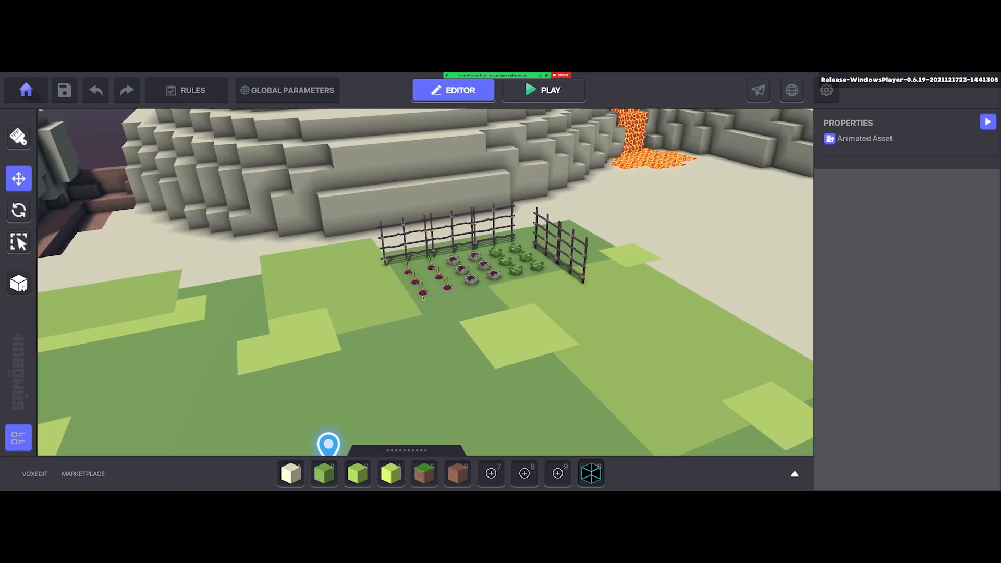
middle_drag(467, 360, 465, 362)
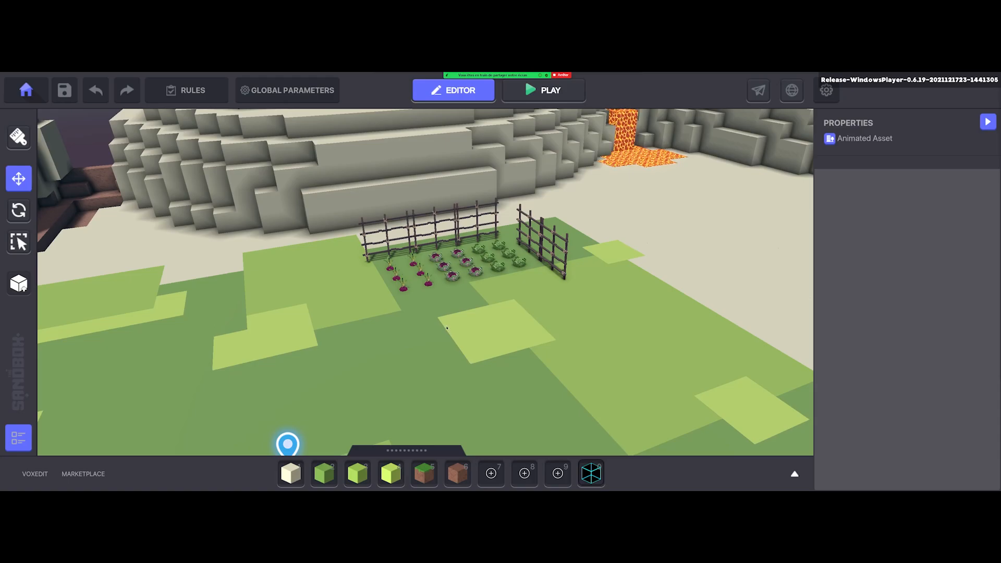
mouse_move(446, 328)
right_down()
mouse_move(469, 326)
mouse_move(421, 317)
mouse_move(477, 309)
mouse_move(461, 337)
mouse_move(452, 323)
right_up()
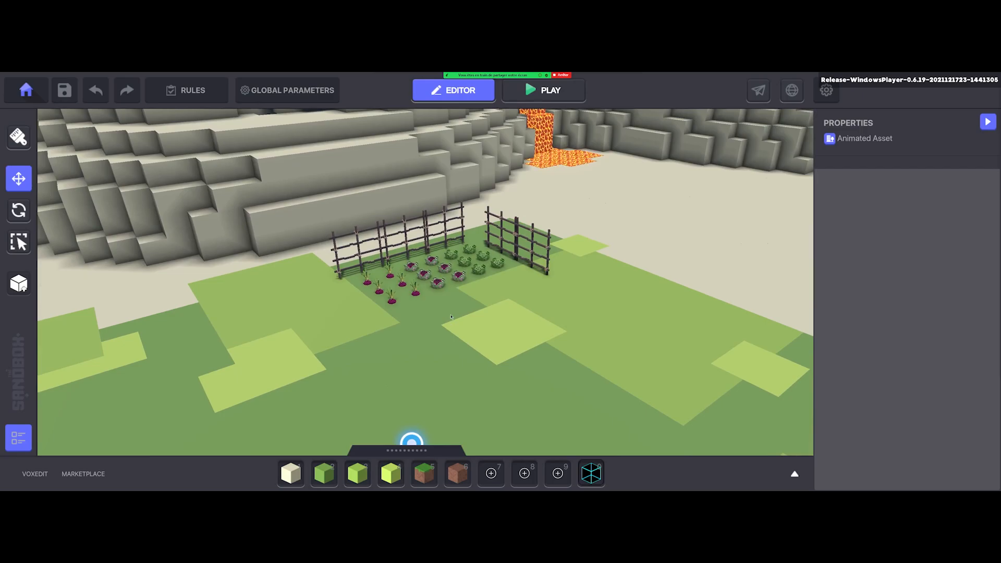
Select the front red cabbage, inspect it and the neighbouring vegetables up close, and deselect it
click(441, 286)
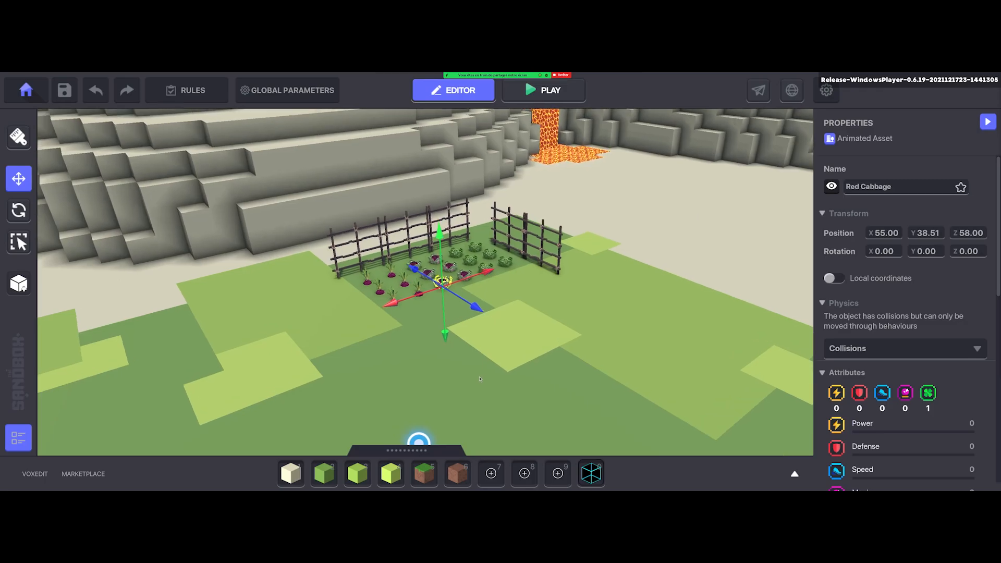
scroll(496, 375, up, 3)
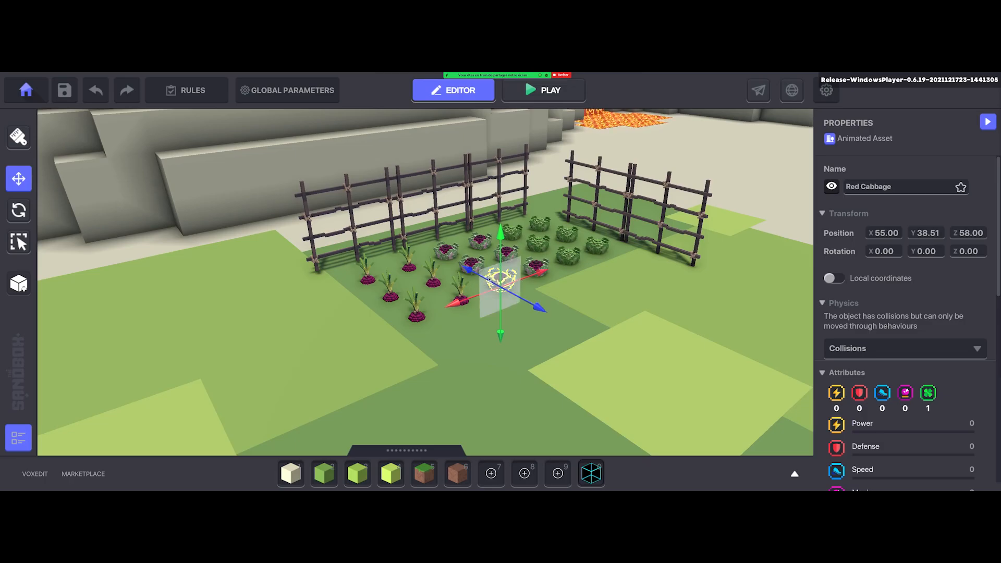
right_drag(610, 380, 778, 443)
scroll(541, 346, up, 5)
scroll(542, 345, down, 5)
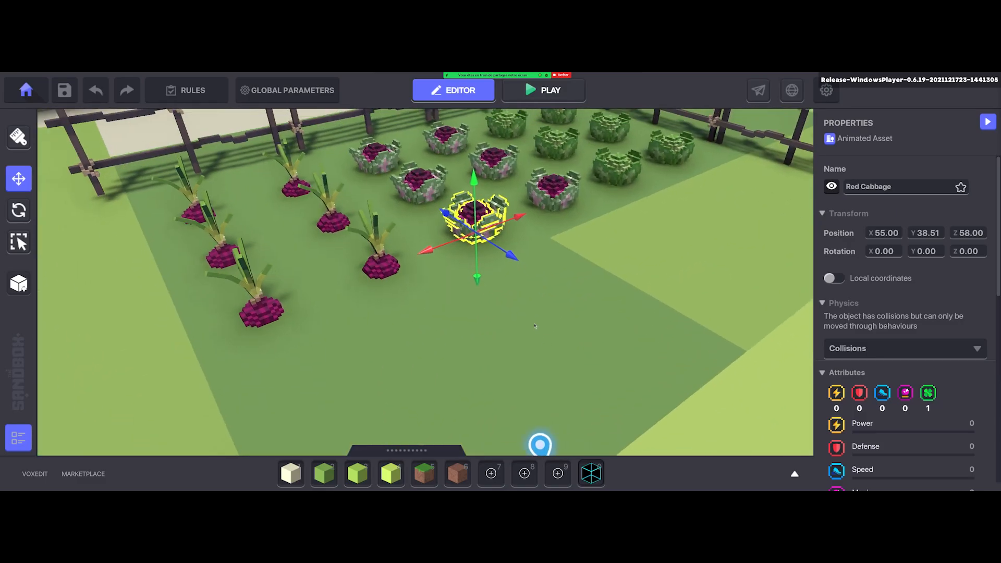
scroll(541, 334, up, 6)
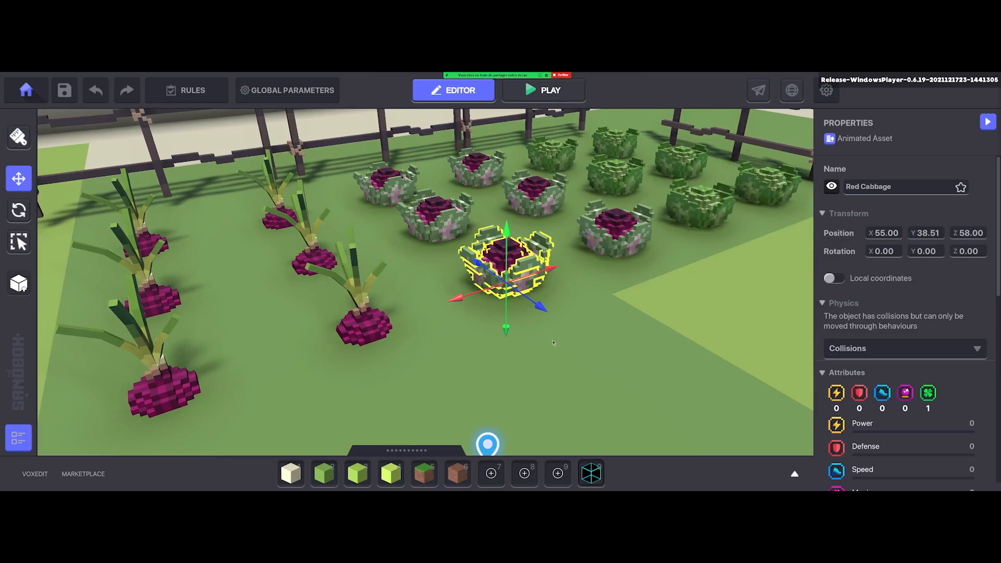
scroll(553, 343, down, 5)
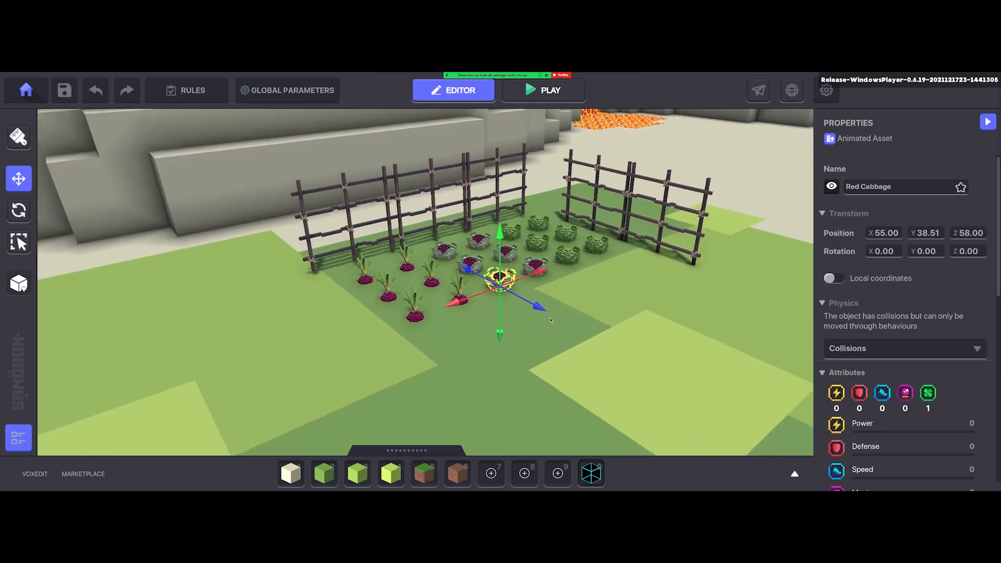
right_drag(551, 320, 602, 350)
key(Delete)
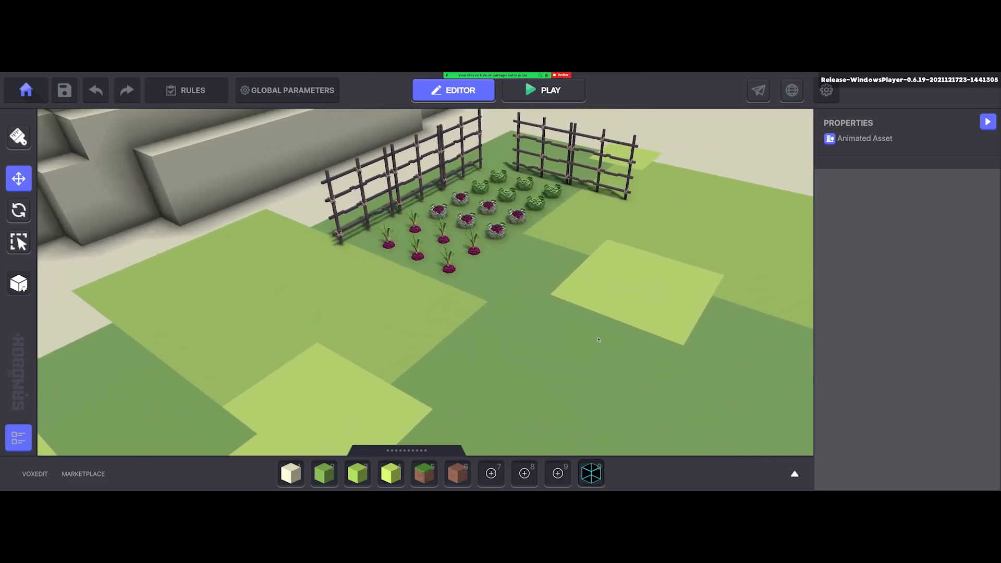
Examine the grass area around the garden and the spawn point from above, at several distances
scroll(599, 340, down, 10)
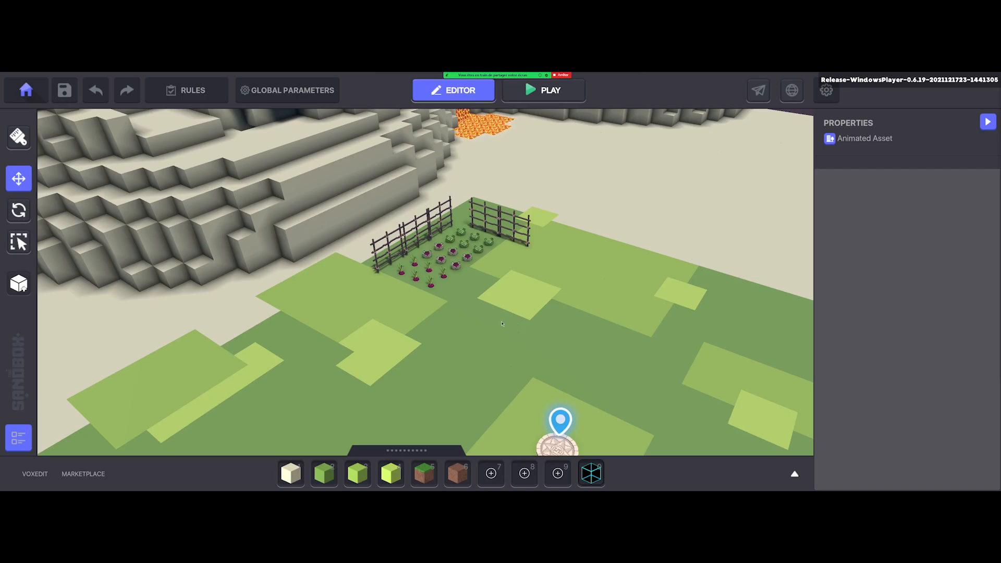
key(d)
key(w)
key(a)
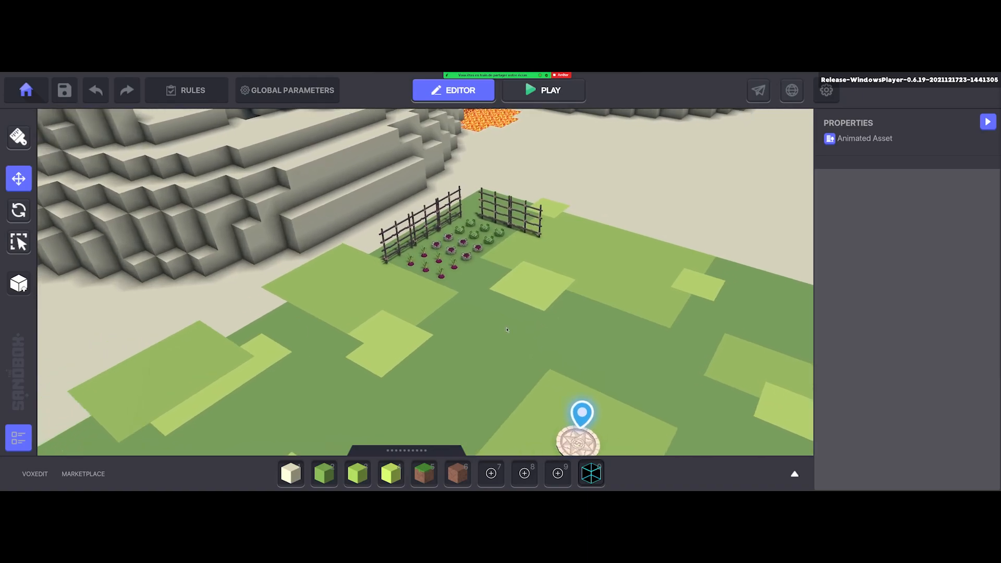
key(w)
key(s)
key(d)
key(w)
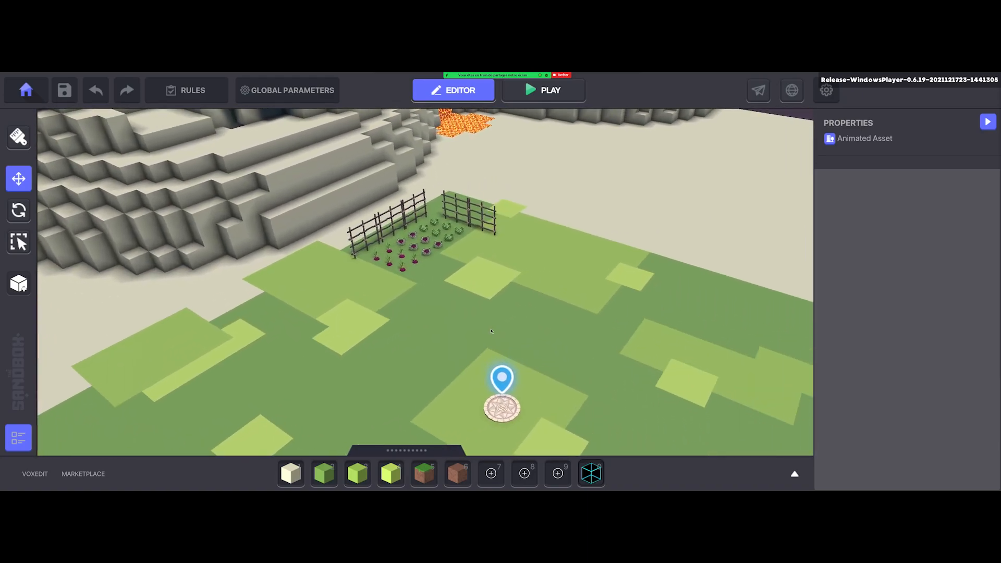
key(w)
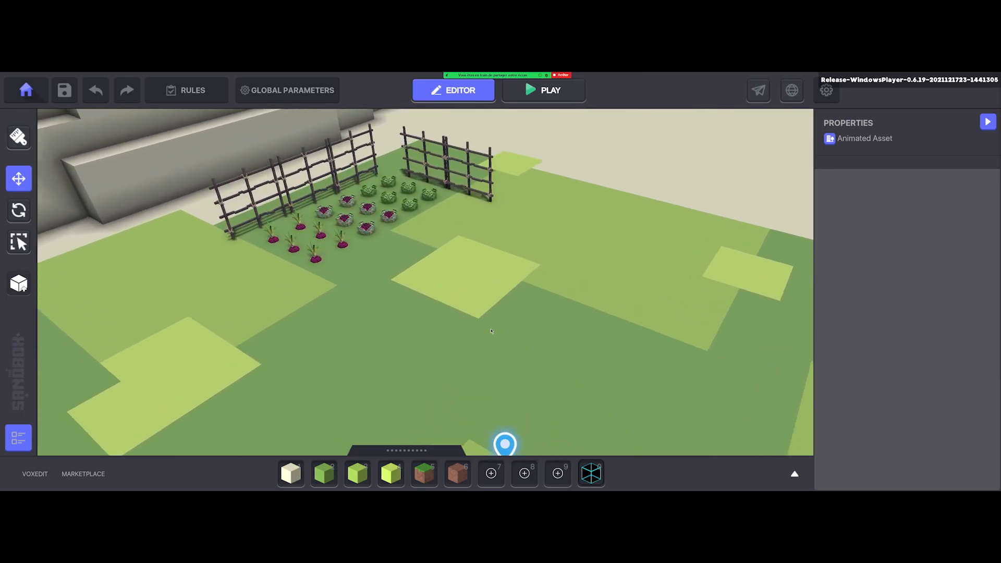
key(s)
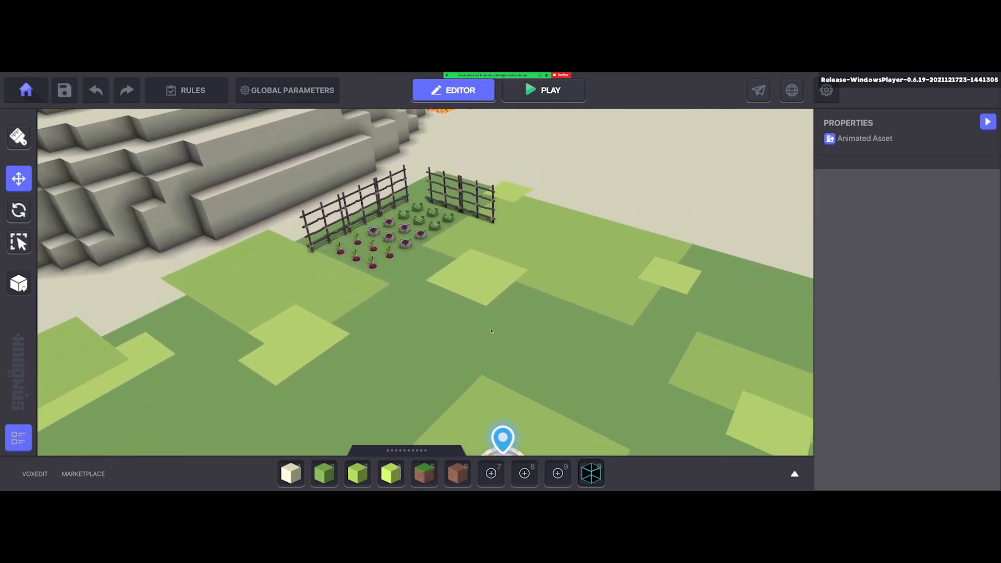
key(s)
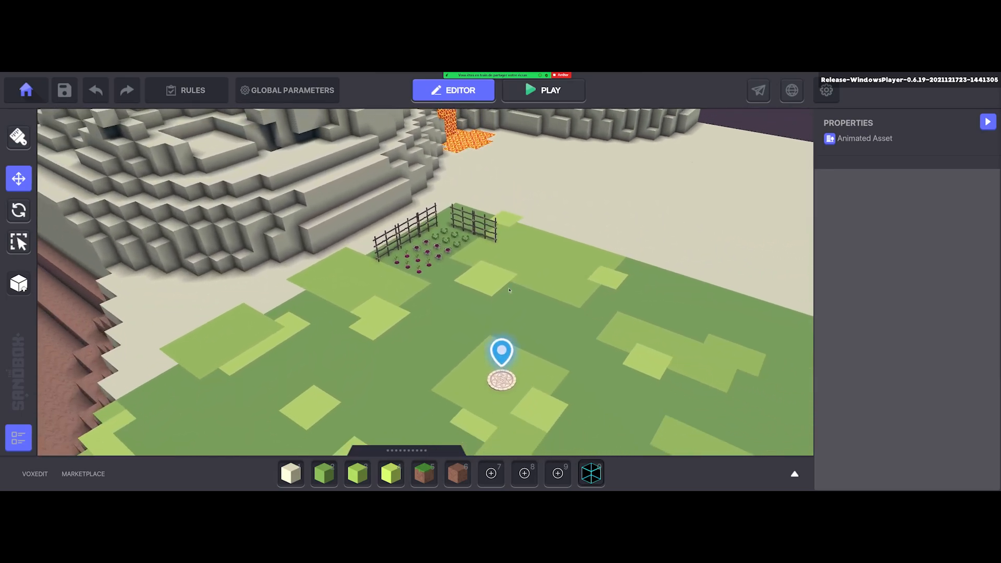
key(s)
key(w)
key(d)
key(a)
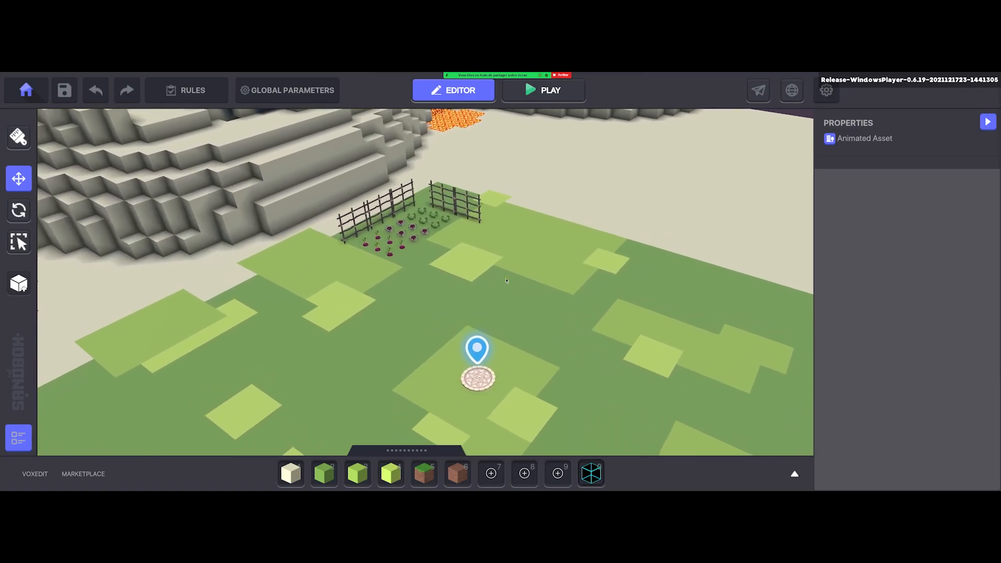
key(w)
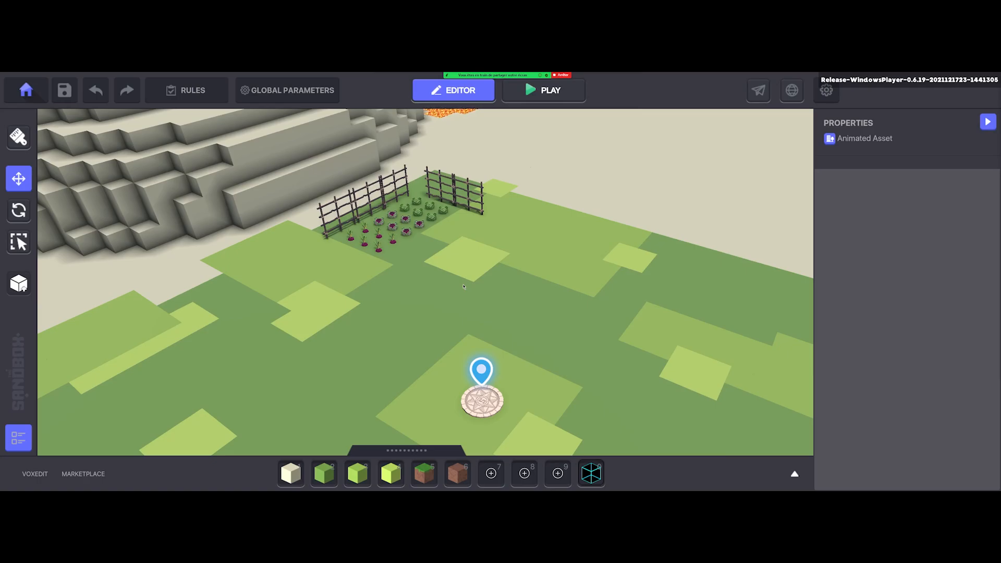
key(w)
key(s)
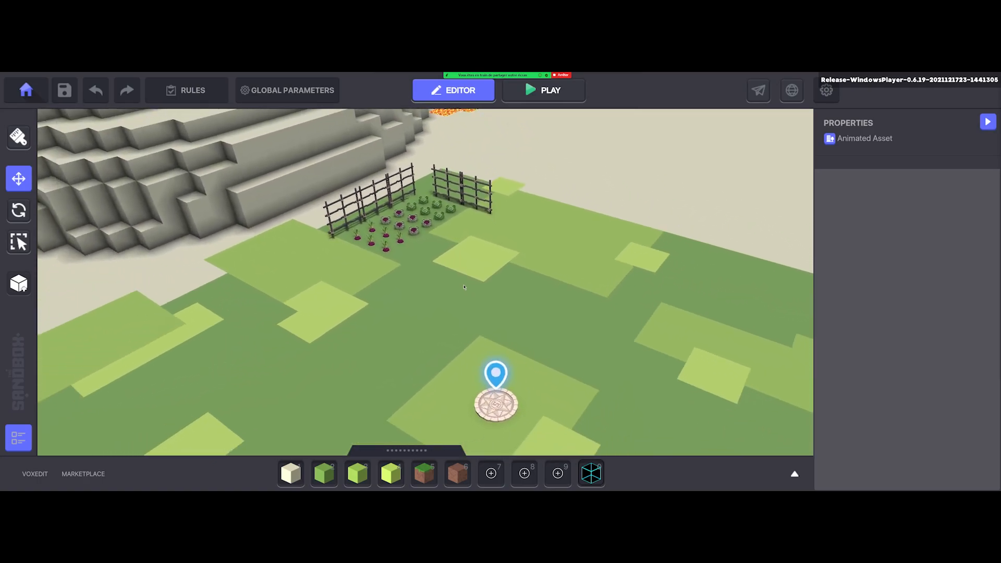
key(s)
key(a)
key(w)
key(d)
Inspect the vegetable rows and their two fence sides from low and high angles, briefly selecting the front red cabbage
mouse_move(469, 289)
right_down()
mouse_move(491, 320)
mouse_move(461, 298)
right_up()
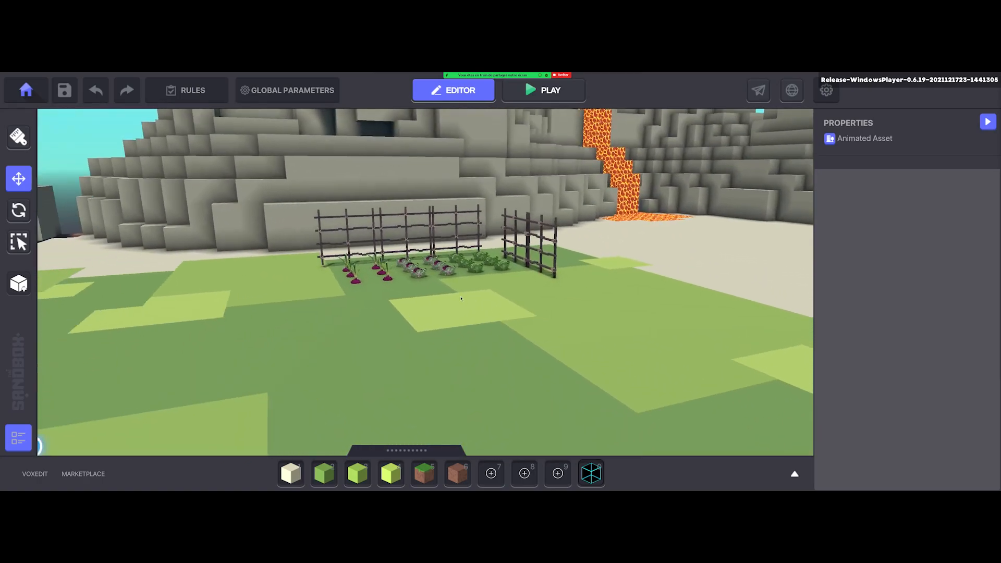
key(w)
key(s)
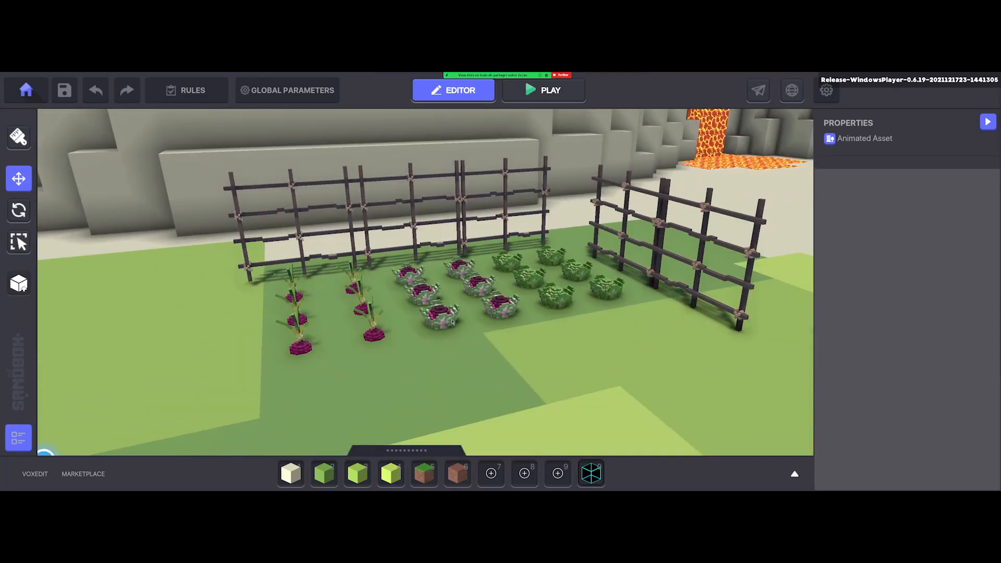
click(453, 322)
key(s)
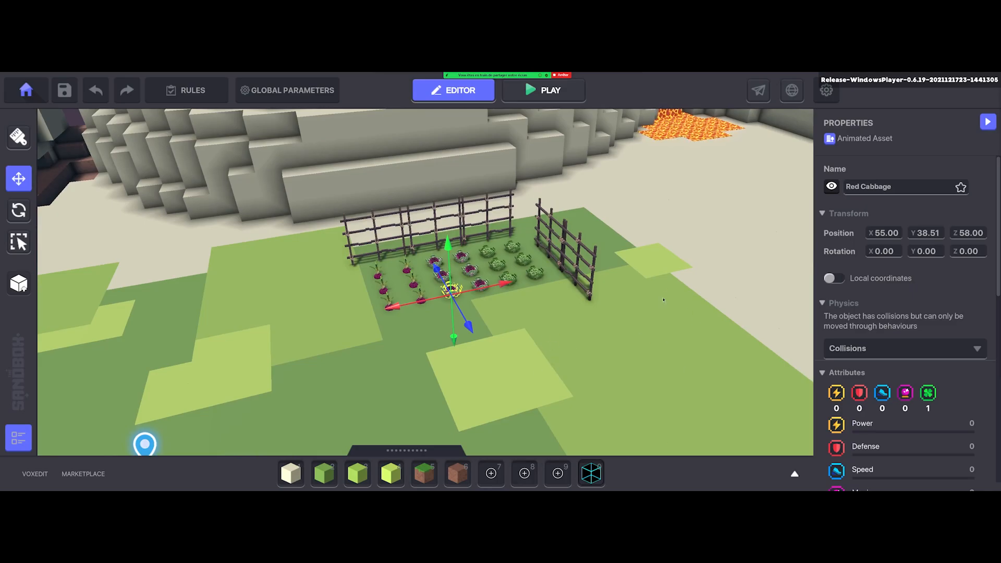
key(Delete)
scroll(601, 349, down, 1)
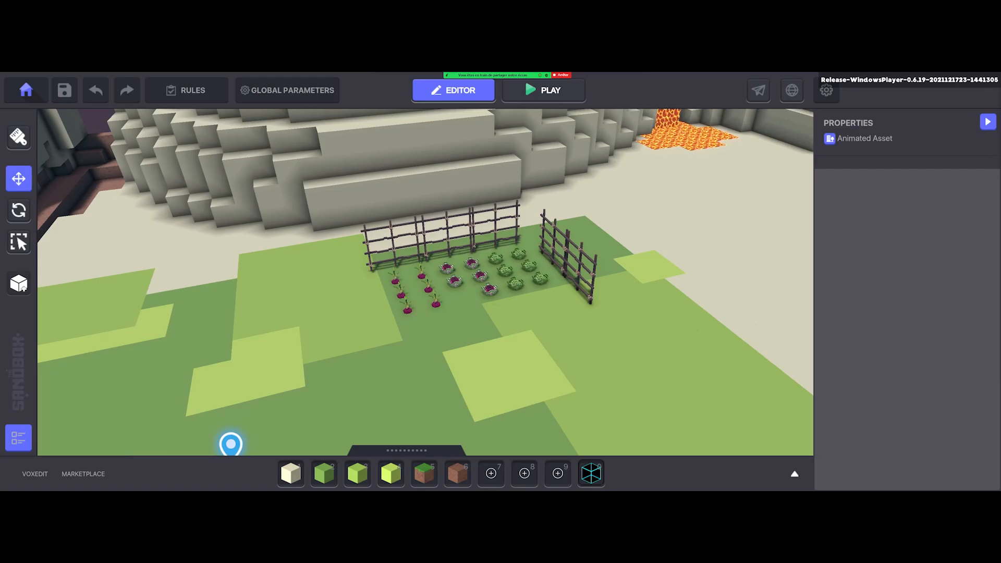
scroll(532, 330, up, 1)
right_drag(532, 330, 605, 315)
scroll(530, 248, up, 2)
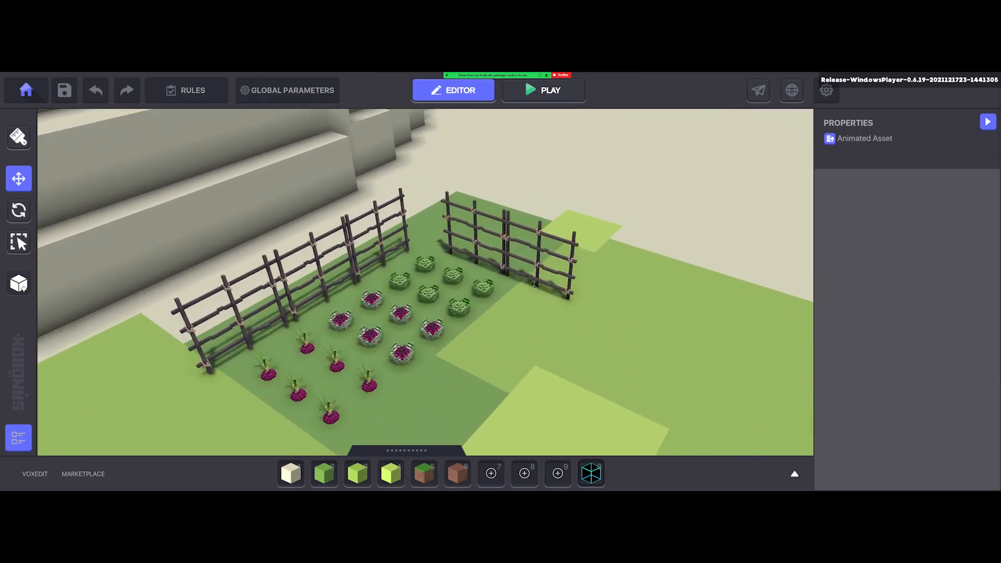
Try to extend the shorter Desert Fence row across the grass by copying its outer section along the Z axis
click(478, 233)
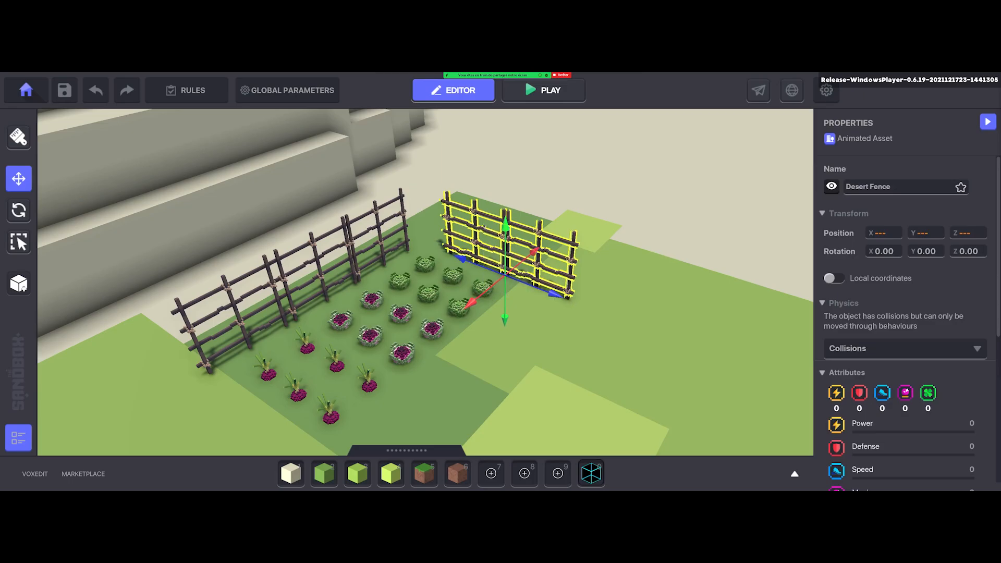
click(563, 260)
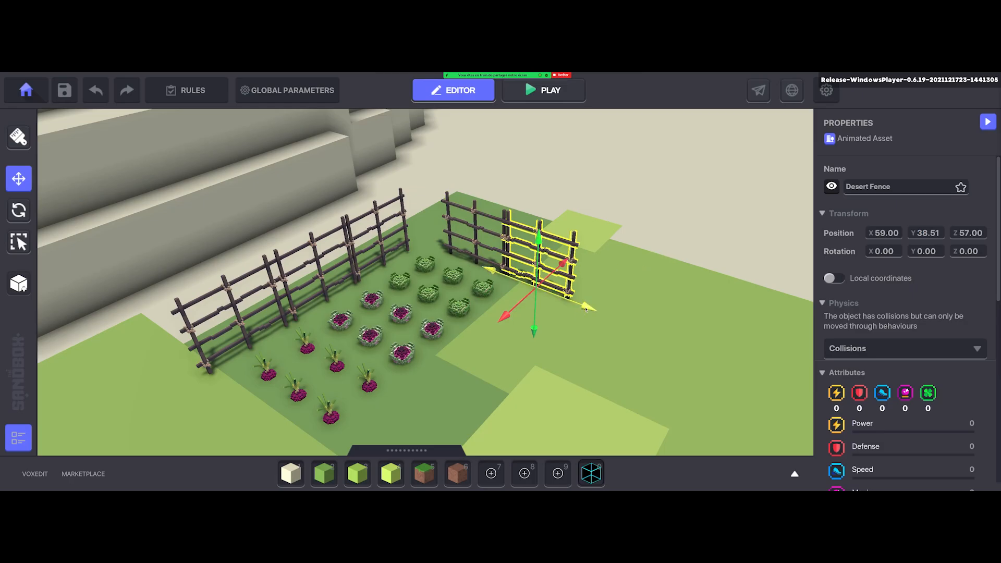
drag(586, 309, 810, 404)
key(s)
key(d)
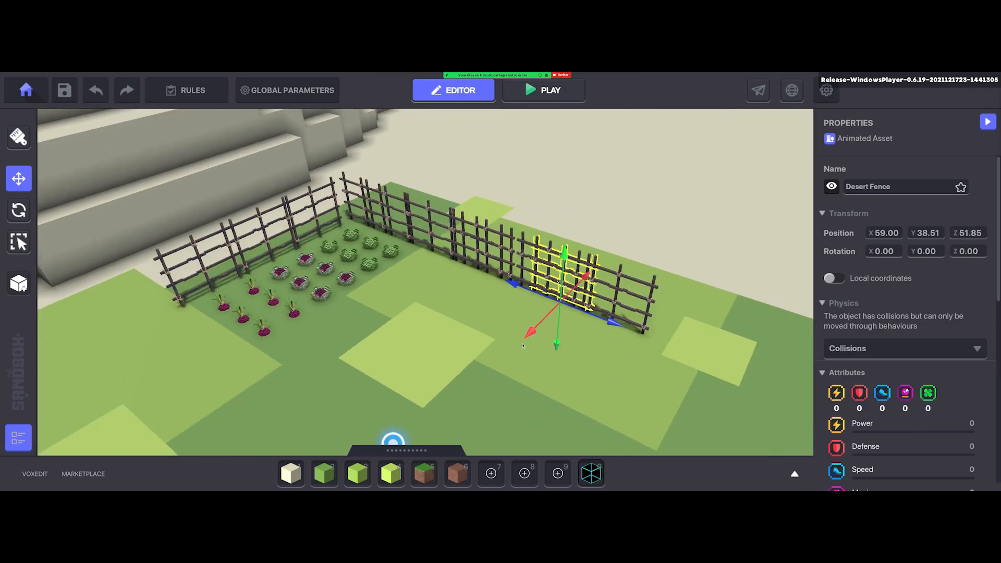
Undo the copied Desert Fence sections so the short side keeps its original two, and clear the selection
key(ctrl+z)
key(ctrl+z)
key(ctrl+z)
key(ctrl+z)
key(ctrl+z)
key(ctrl+z)
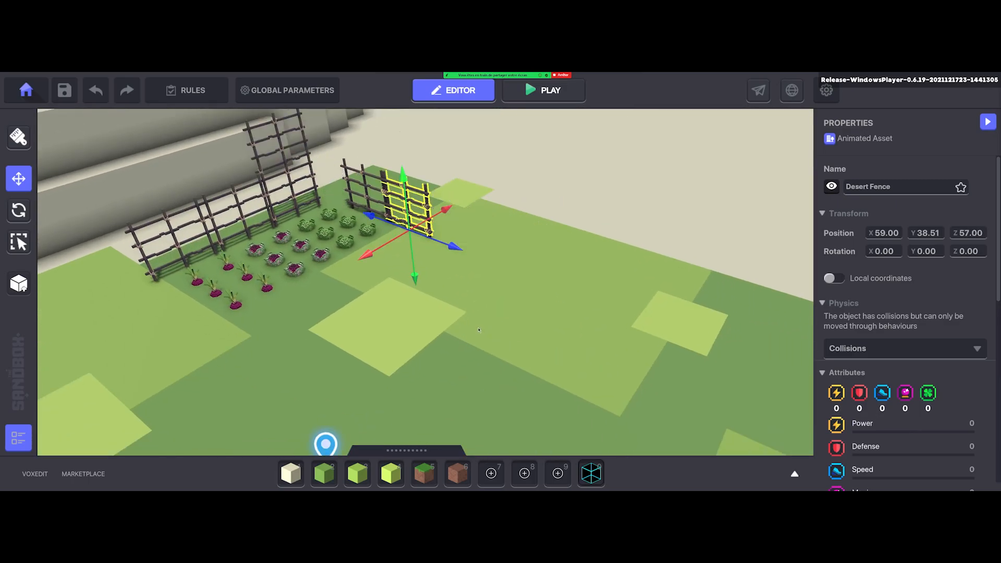
key(ctrl+z)
click(501, 291)
key(a)
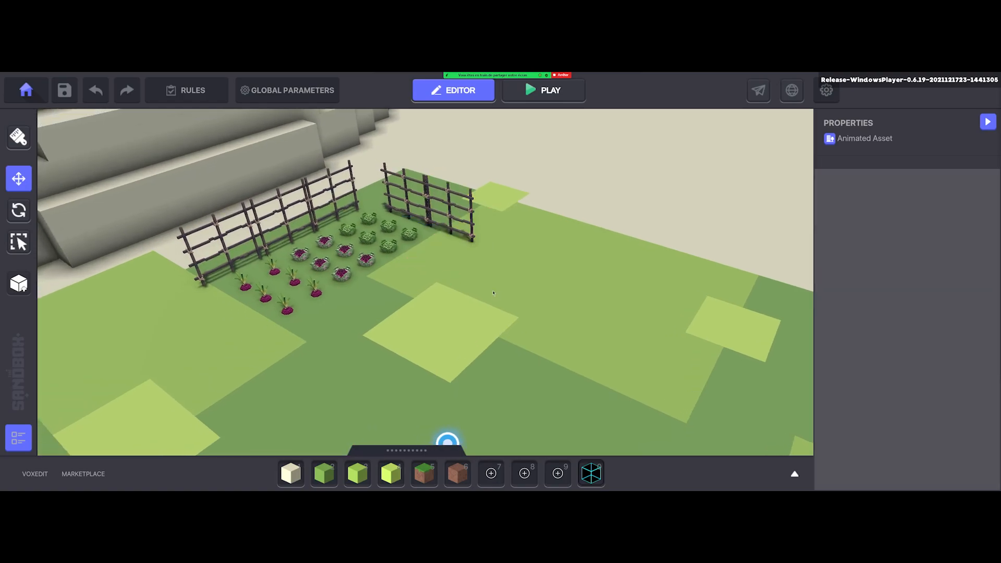
Examine the rock formations, the trench, the lava flow and the open sand surrounding the fenced garden
key(s)
key(d)
mouse_move(428, 169)
right_down()
mouse_move(480, 261)
mouse_move(532, 304)
right_up()
key(a)
key(s)
key(a)
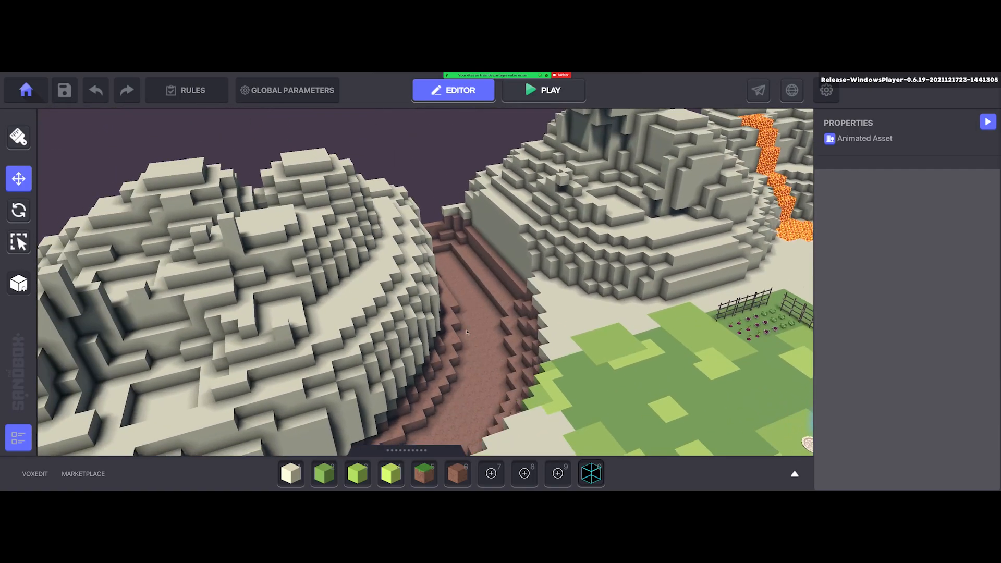
key(d)
key(w)
middle_drag(395, 301, 446, 254)
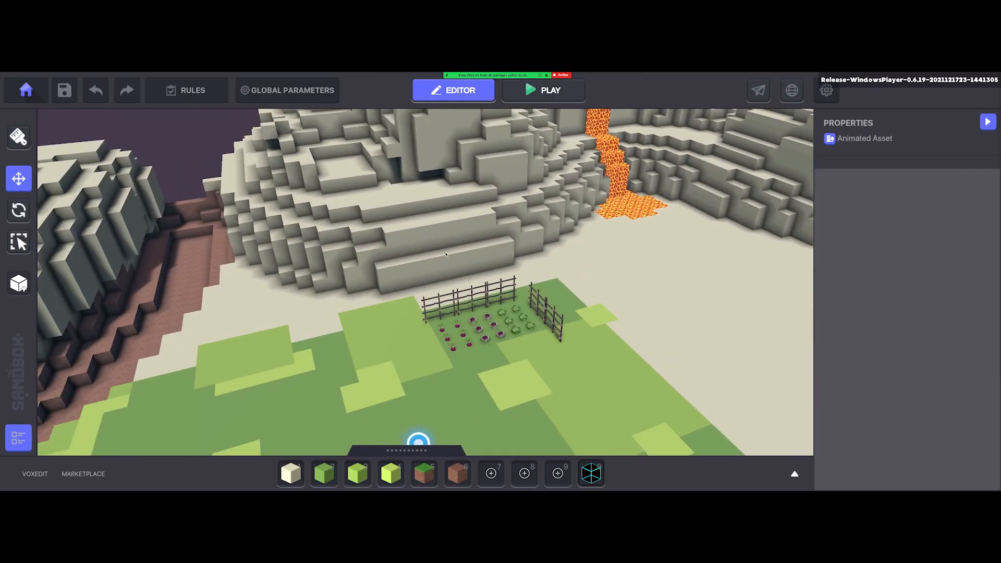
middle_drag(401, 285, 392, 353)
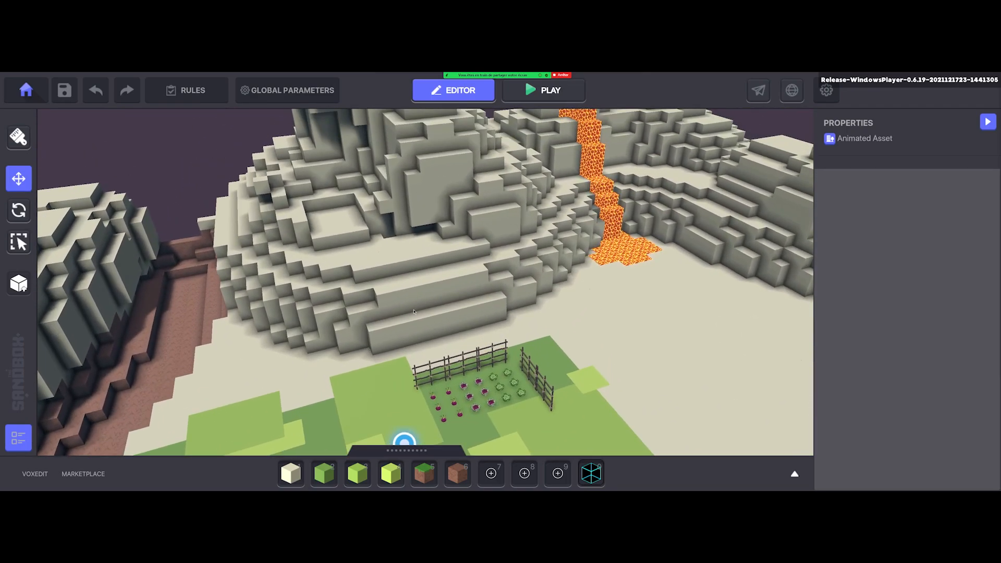
key(w)
key(q)
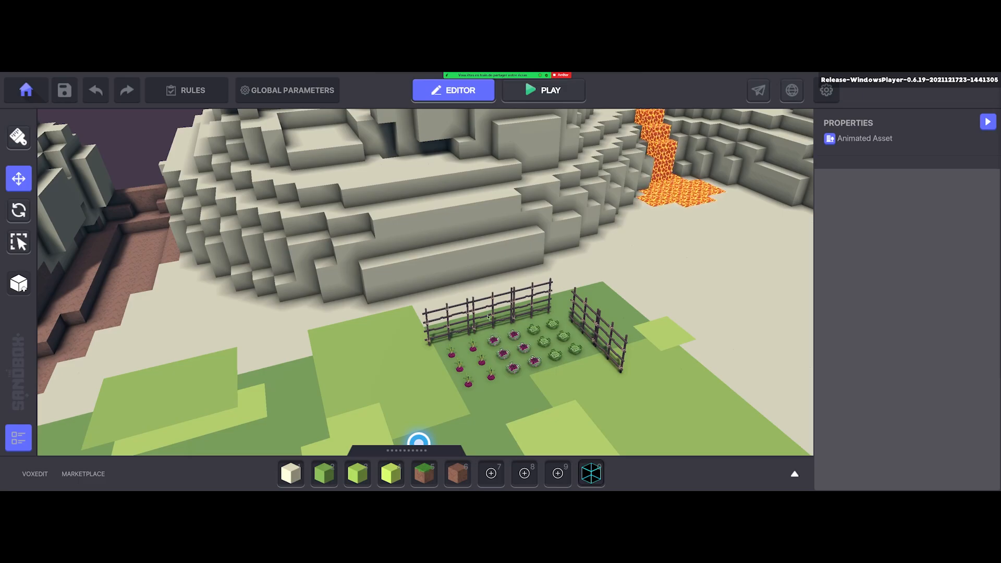
middle_drag(524, 364, 527, 341)
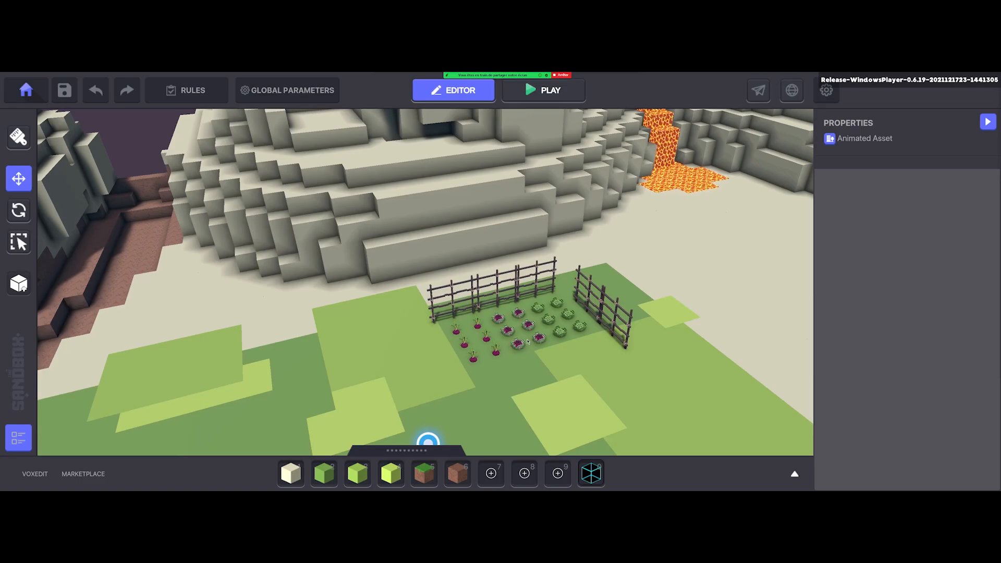
scroll(528, 341, down, 3)
mouse_move(528, 341)
right_down()
mouse_move(474, 223)
mouse_move(517, 245)
mouse_move(476, 278)
mouse_move(459, 271)
right_up()
Search the entity library for "tree" and place one Golden Tree, Standard Tree A and Standard Tree B along the far edge of the sand
key(Tab)
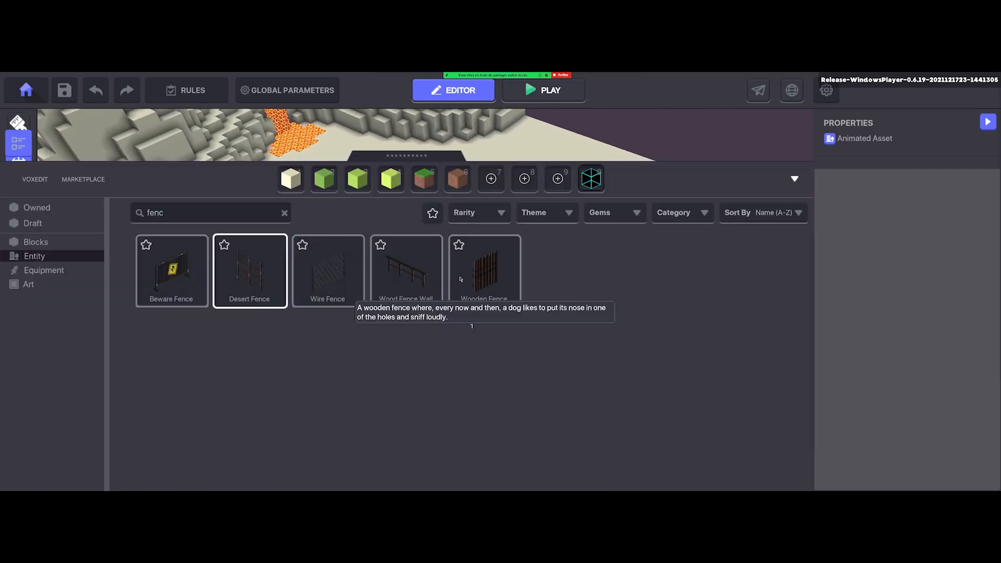
click(284, 214)
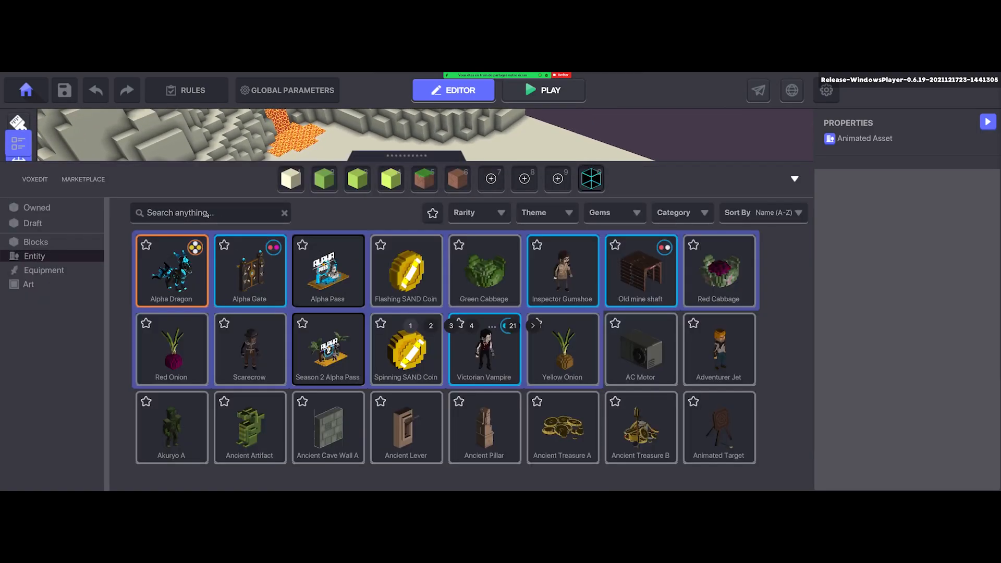
text(tree)
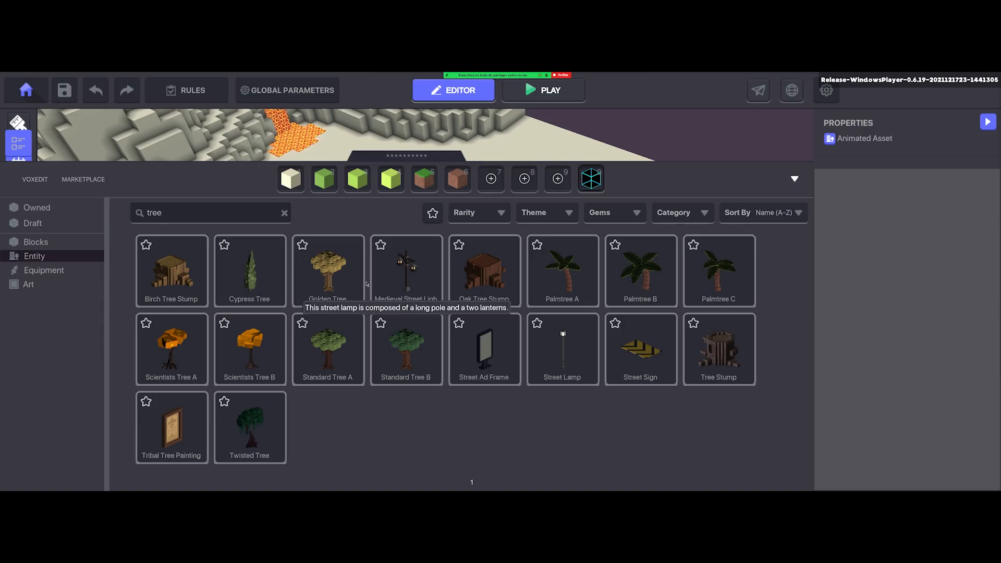
click(328, 276)
click(537, 156)
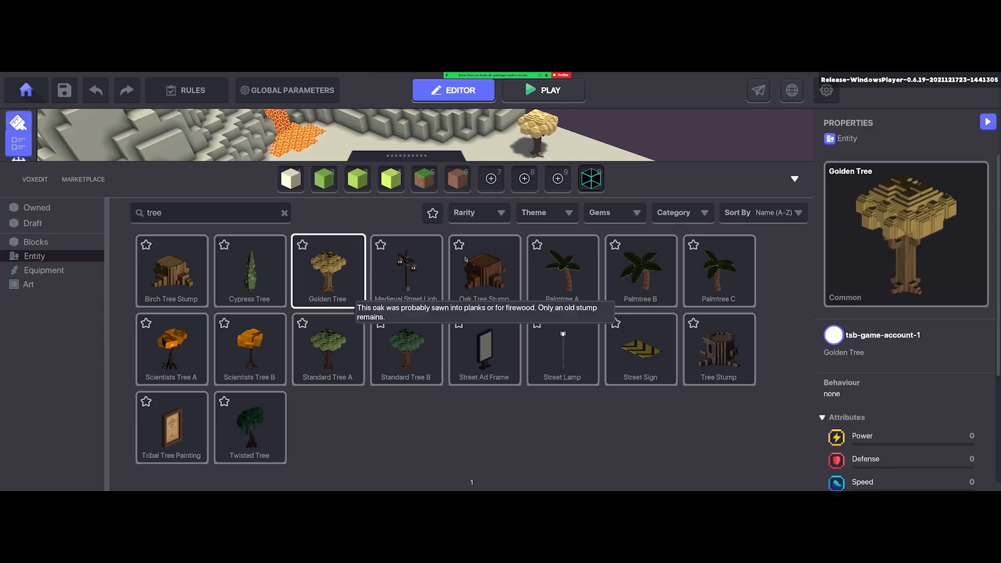
click(327, 346)
click(427, 334)
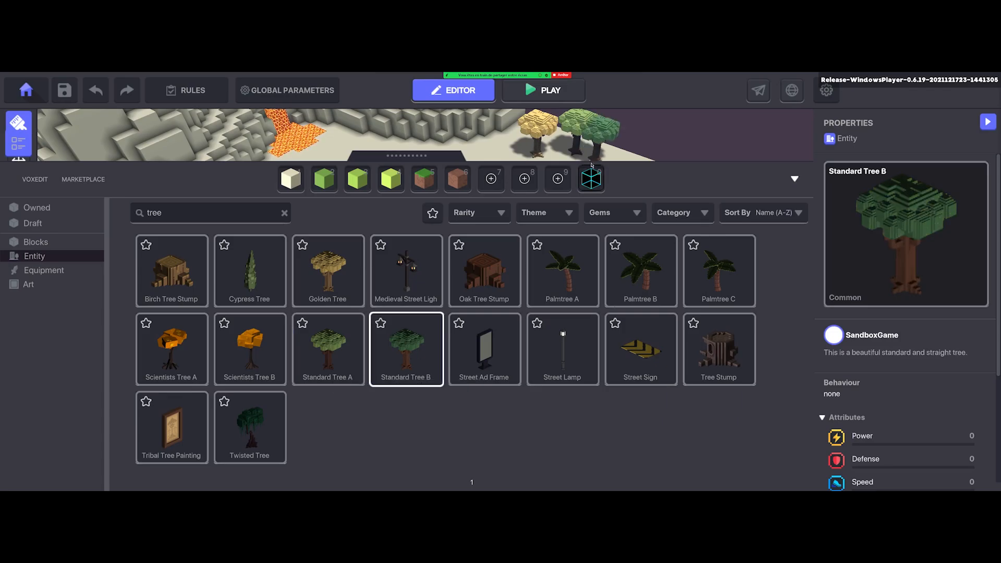
click(607, 156)
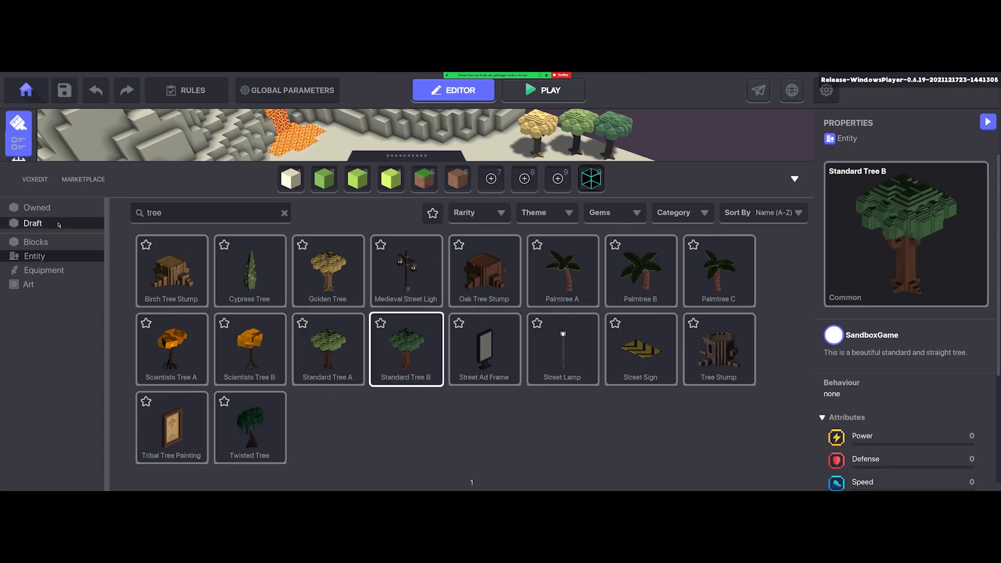
click(411, 159)
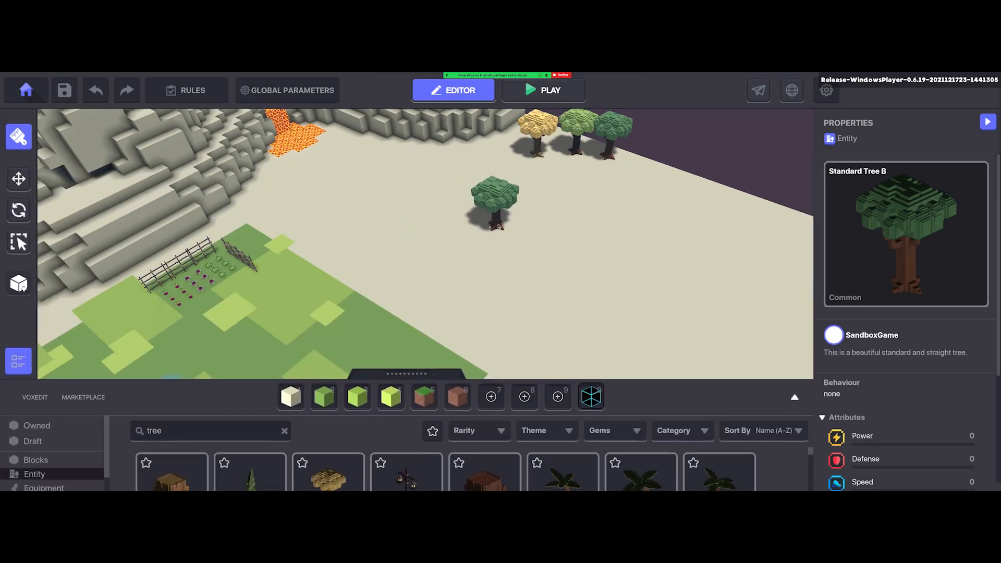
Move the Golden Tree to about X 85.73, Z 51.11 near the rocks and arrange Standard Trees A and B in a triangle with it
key(d)
key(Tab)
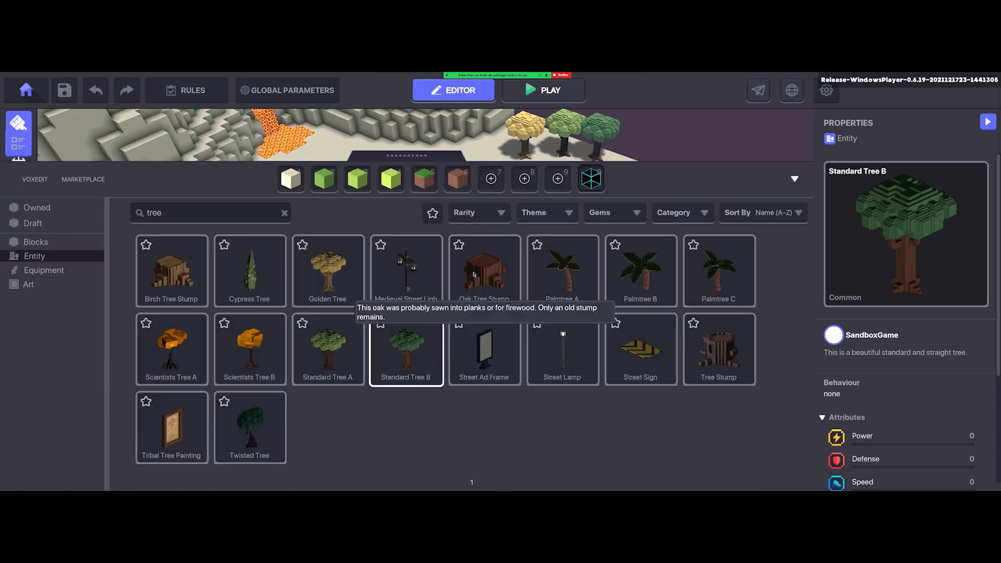
key(Tab)
click(18, 179)
key(w)
key(d)
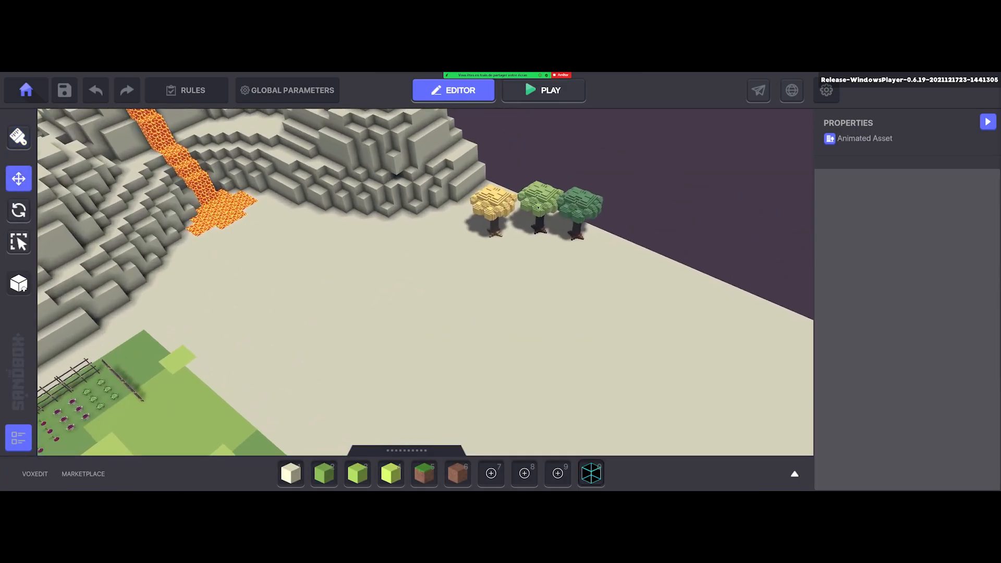
click(504, 204)
drag(493, 227, 436, 225)
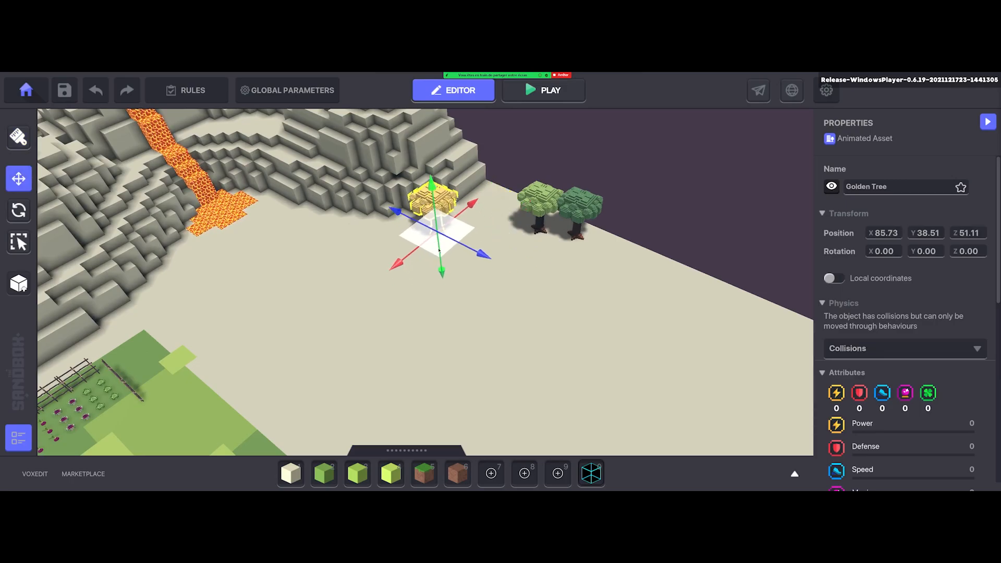
click(552, 204)
drag(551, 204, 503, 218)
click(580, 206)
drag(599, 261, 460, 298)
Select the three trees together and duplicate the group five times across the open sand to form a small forest
click(431, 195)
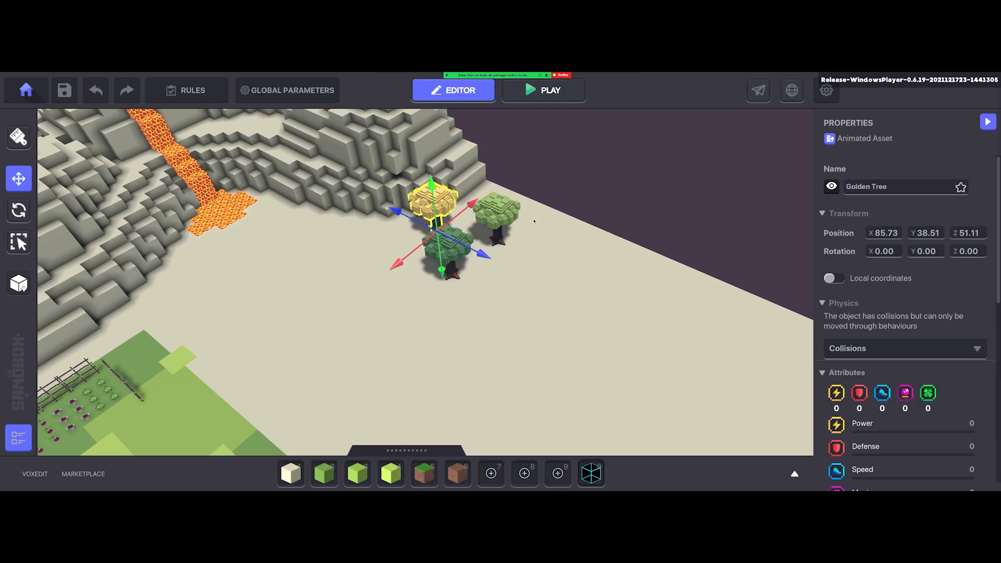
shift+click(506, 210)
shift+click(430, 248)
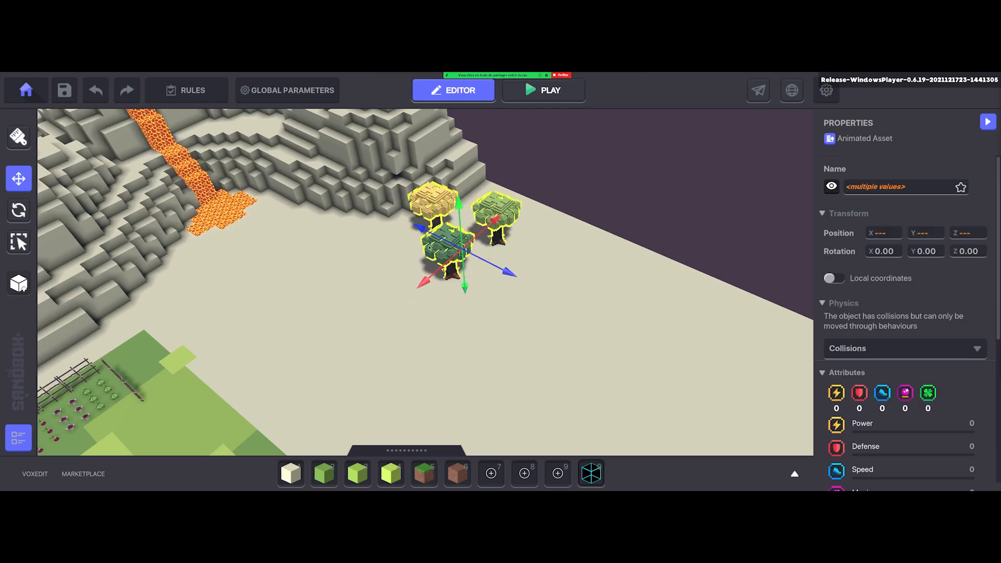
scroll(468, 338, down, 2)
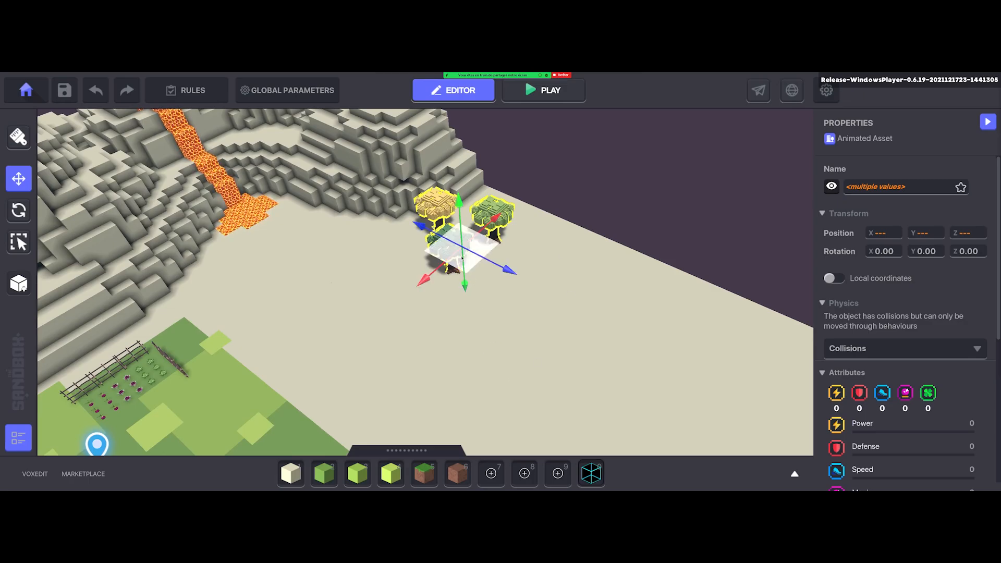
mouse_move(466, 264)
mouse_down()
mouse_move(470, 334)
mouse_move(600, 255)
mouse_move(369, 224)
mouse_move(486, 356)
mouse_move(466, 279)
mouse_move(477, 261)
mouse_move(460, 268)
mouse_move(471, 265)
mouse_up()
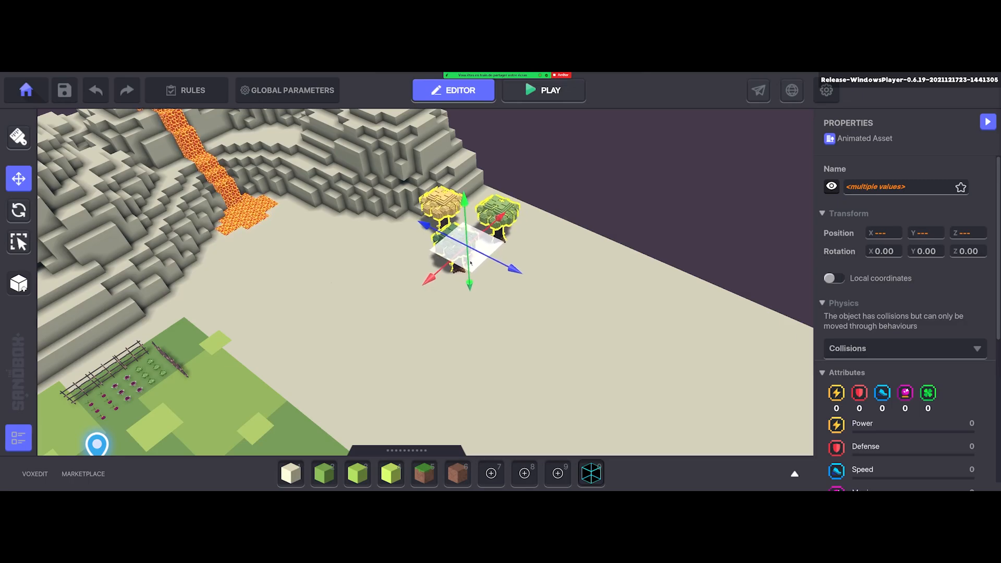
key(ctrl+d)
drag(471, 264, 614, 468)
key(ctrl+d)
key(ctrl+d)
key(ctrl+d)
key(f)
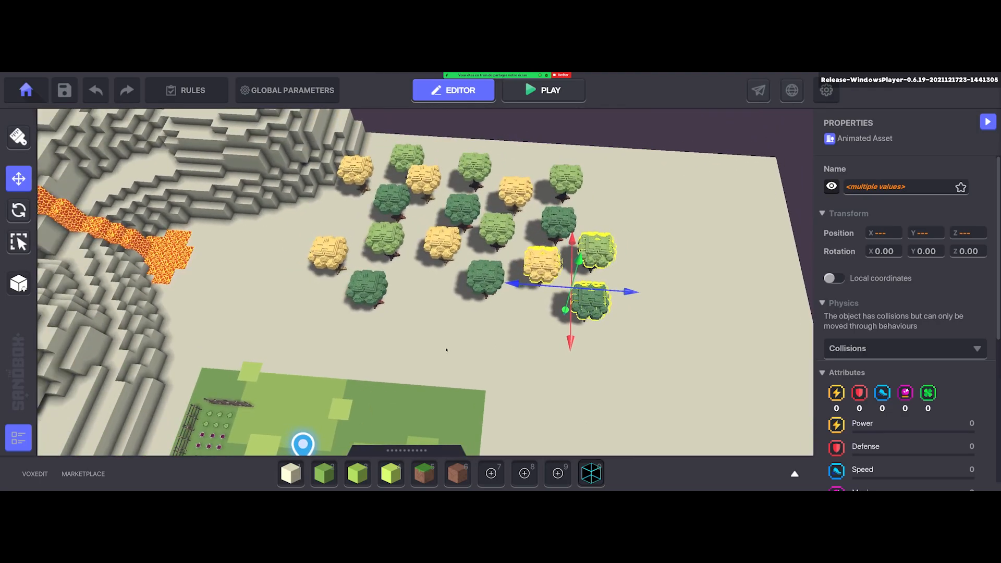
Select the whole forest and give the individual trees varied Y rotations
click(447, 349)
scroll(470, 339, up, 5)
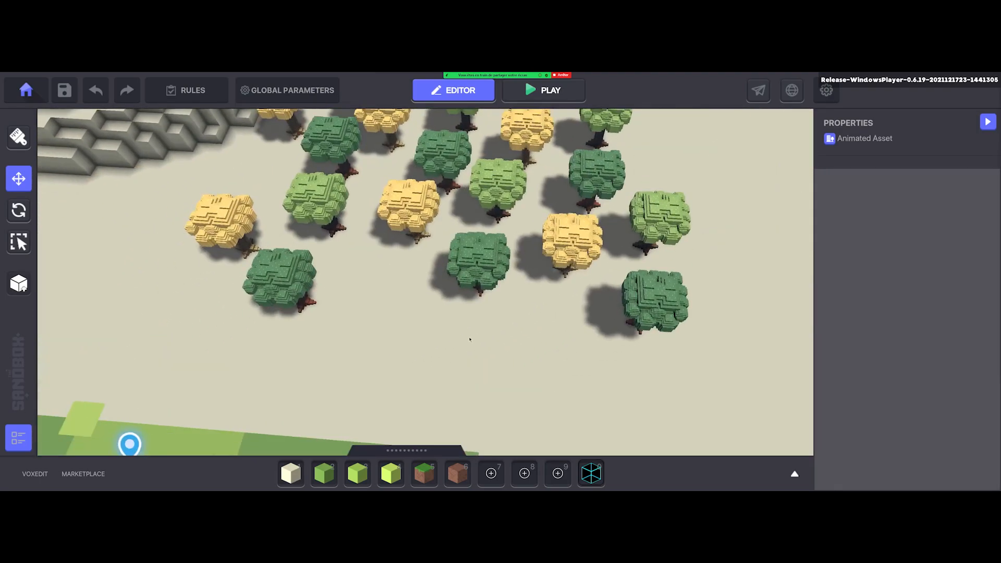
right_drag(470, 340, 473, 268)
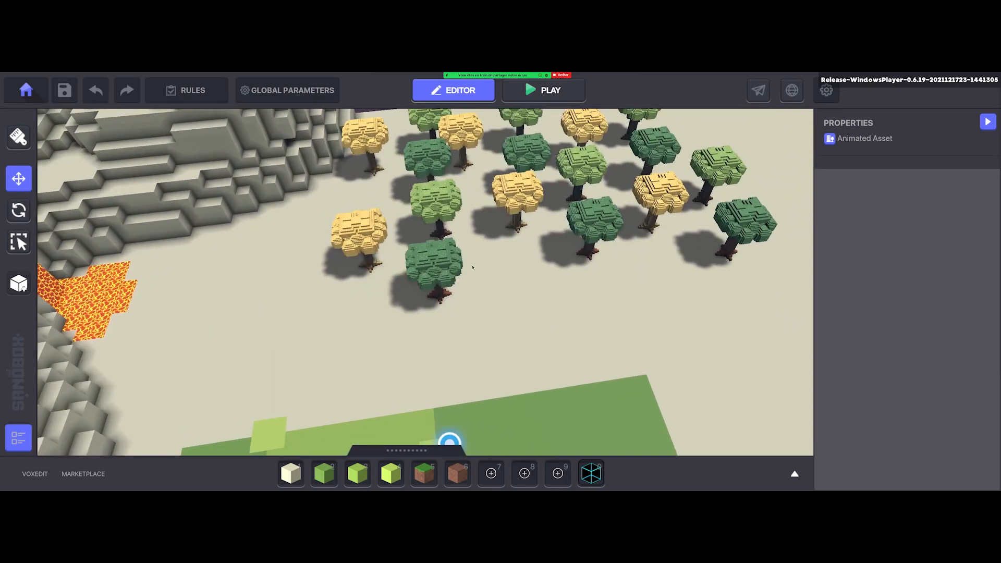
scroll(473, 268, down, 5)
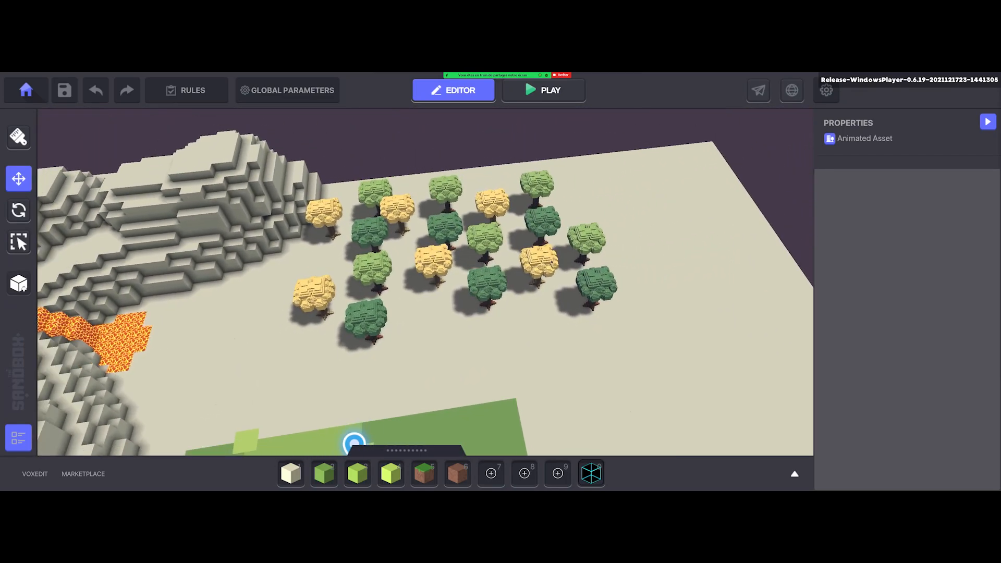
right_drag(603, 170, 617, 172)
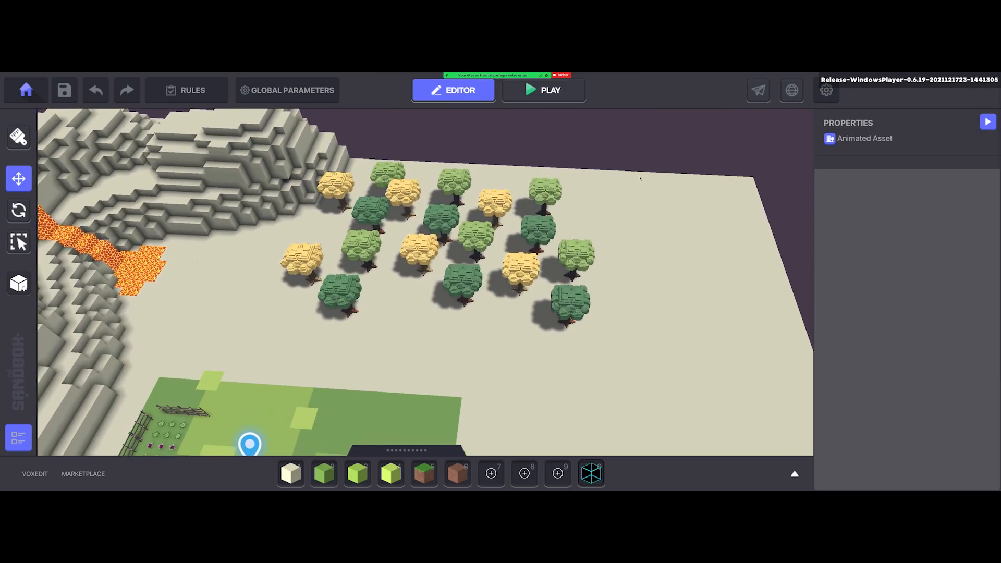
drag(641, 178, 279, 320)
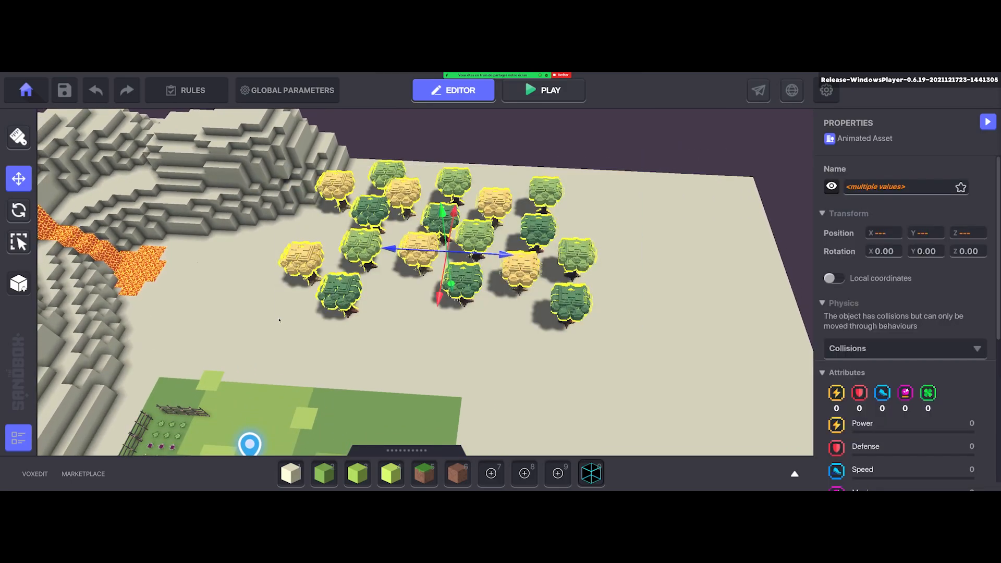
scroll(435, 295, up, 4)
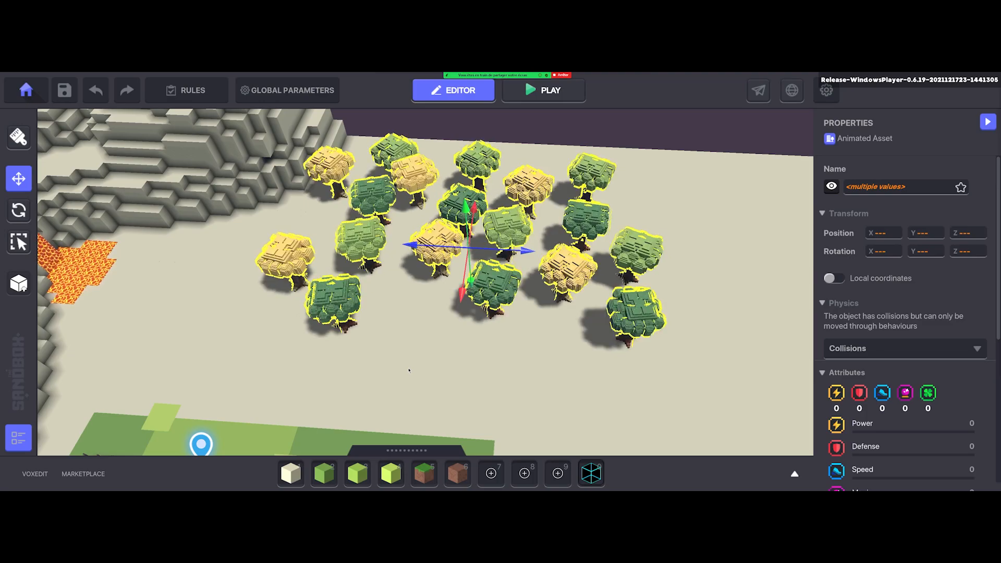
click(427, 371)
Shift the front Standard Tree B across the sand and lower the Golden Tree at the back slightly into the ground to Y 38.11
right_drag(427, 370, 475, 368)
click(316, 301)
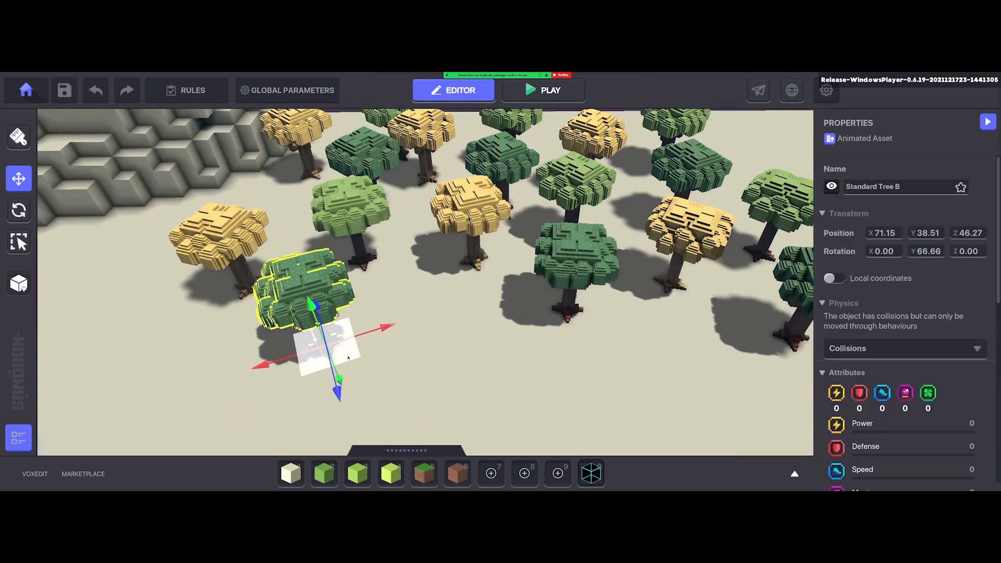
drag(348, 357, 448, 328)
right_drag(448, 328, 372, 225)
drag(383, 220, 383, 230)
mouse_move(383, 231)
right_down()
mouse_move(445, 255)
mouse_move(381, 215)
right_up()
scroll(446, 255, down, 3)
click(381, 215)
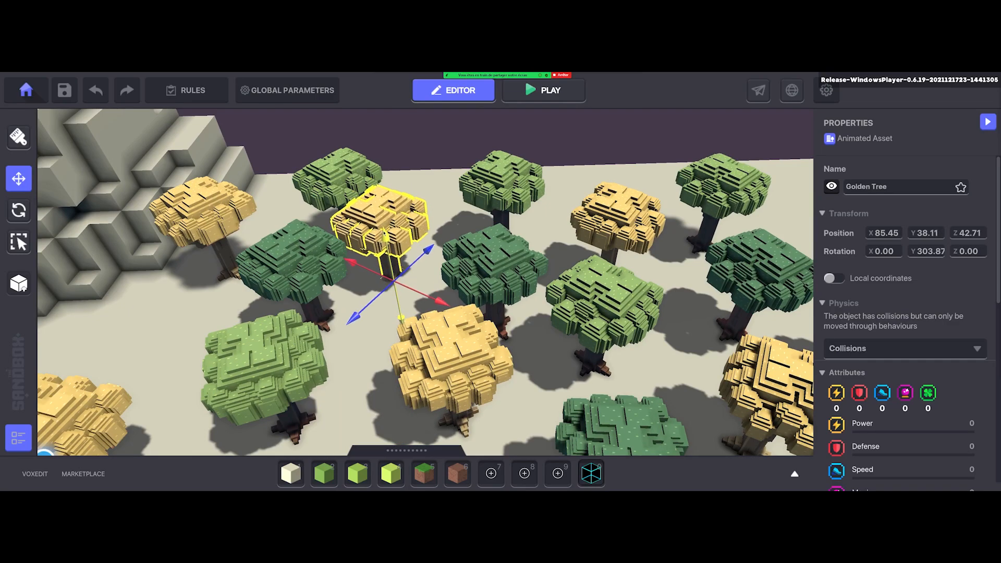
Place a raised slab of Grass block 1 under the Standard Tree A at the back of the forest
click(330, 481)
scroll(548, 212, up, 4)
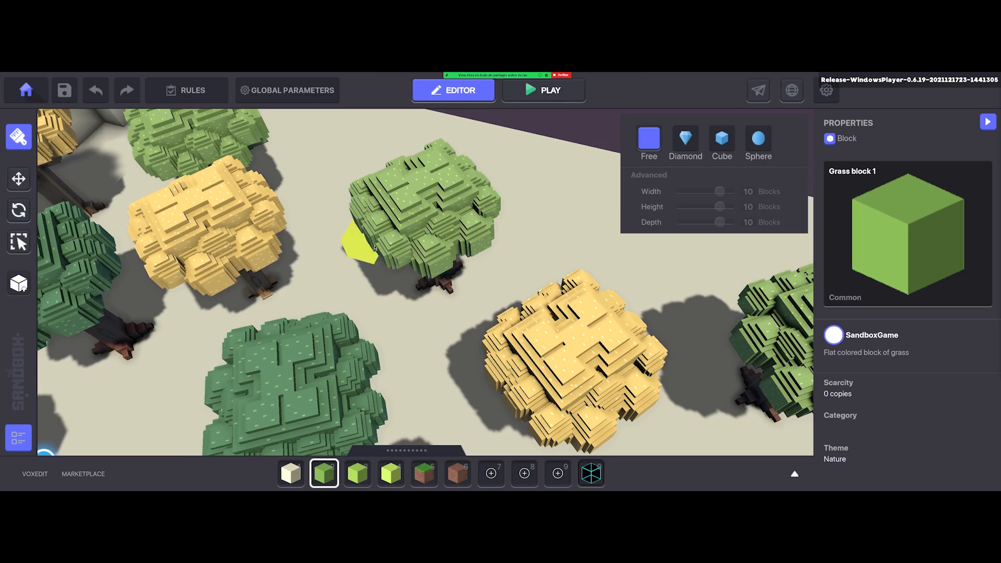
click(375, 248)
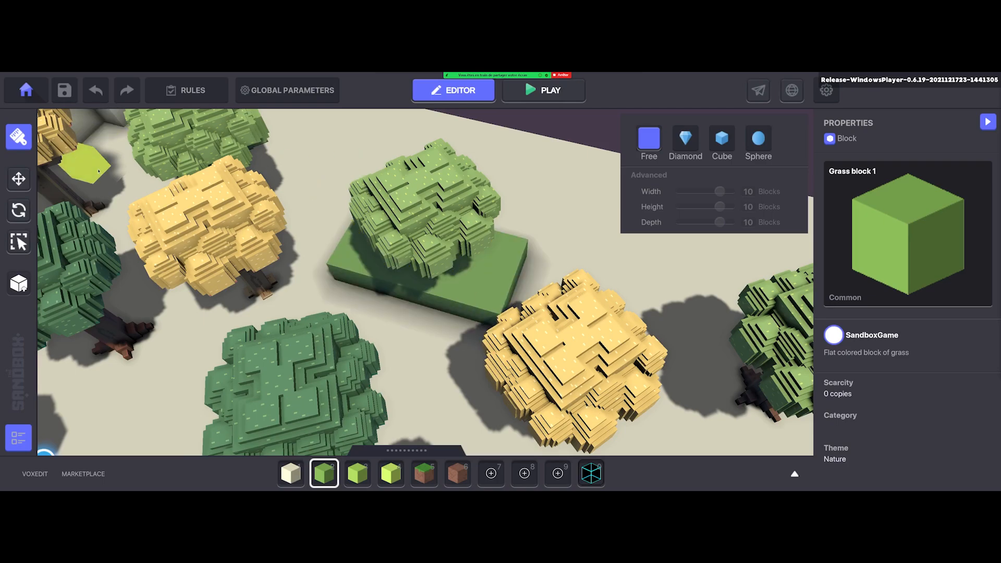
Raise the Standard Tree A onto the top of the grass slab at Y 39.50 and clear the selection
click(18, 179)
click(420, 219)
right_drag(420, 235, 457, 312)
drag(440, 236, 435, 160)
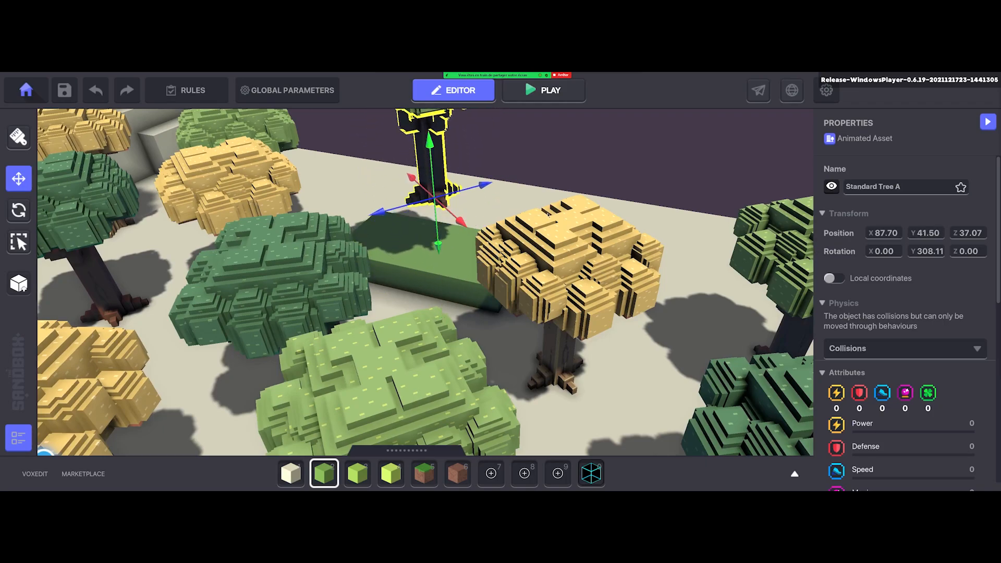
right_drag(548, 214, 549, 238)
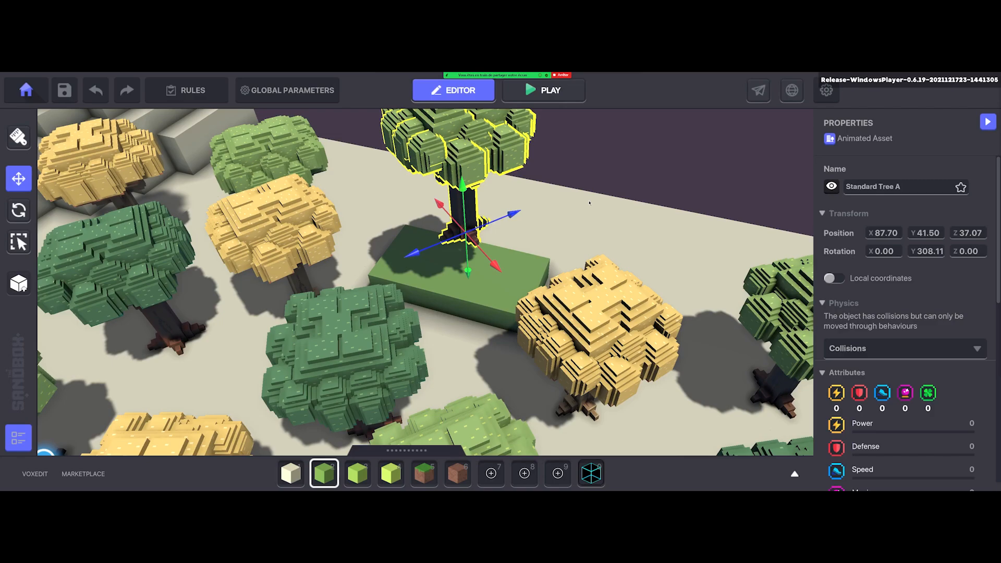
key(ctrl+z)
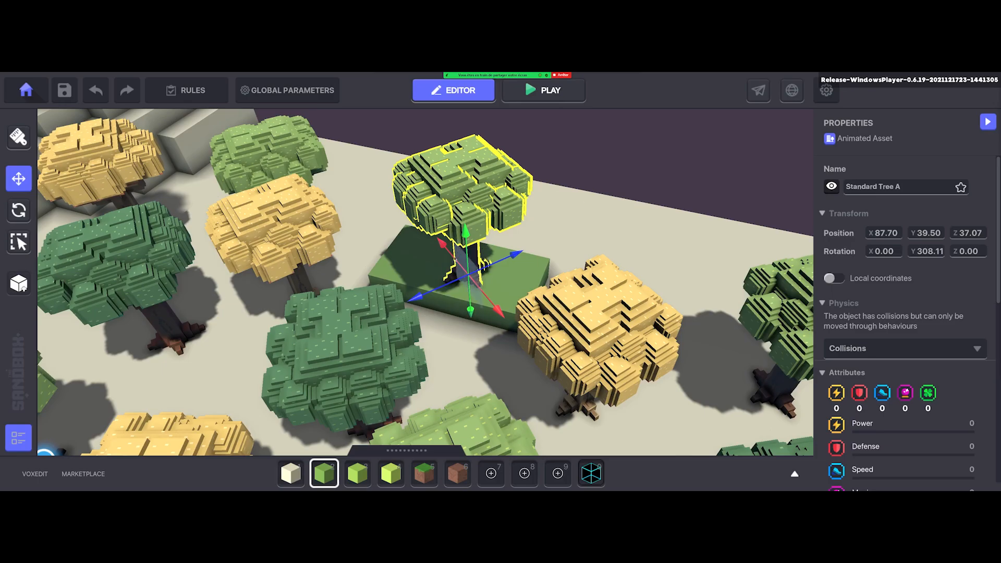
right_drag(466, 261, 467, 287)
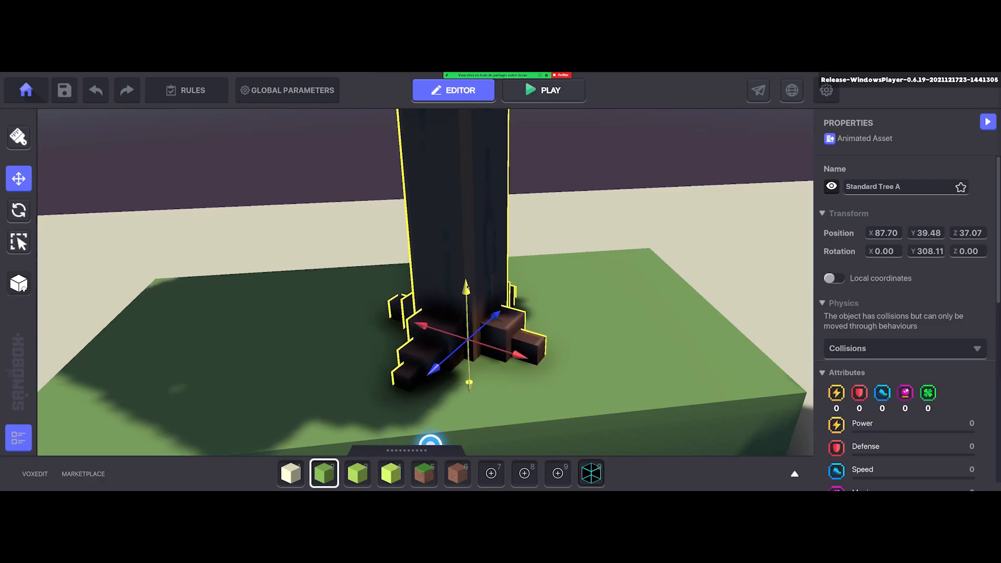
drag(467, 287, 467, 284)
scroll(467, 285, down, 10)
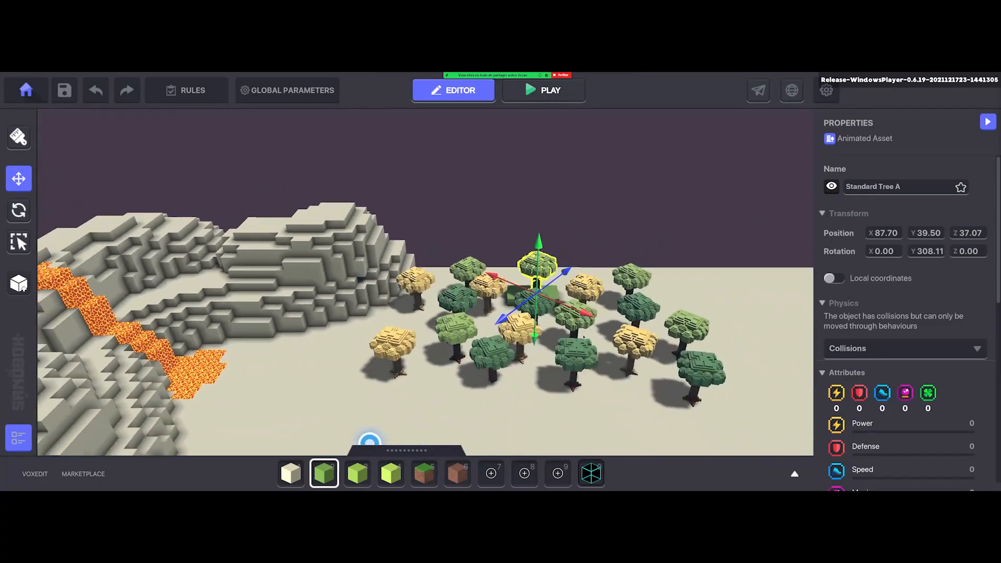
key(Delete)
Move a Golden Tree to about X 81.54, Z 41.04 and the Standard Tree B near it to about X 79.18, Z 38.16
key(w)
key(d)
scroll(435, 316, up, 5)
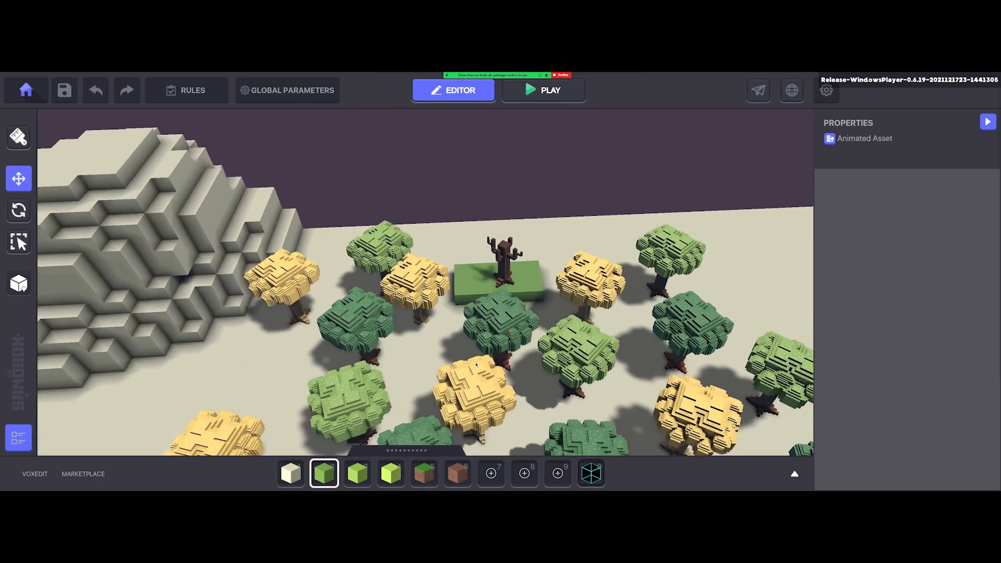
click(511, 334)
click(484, 411)
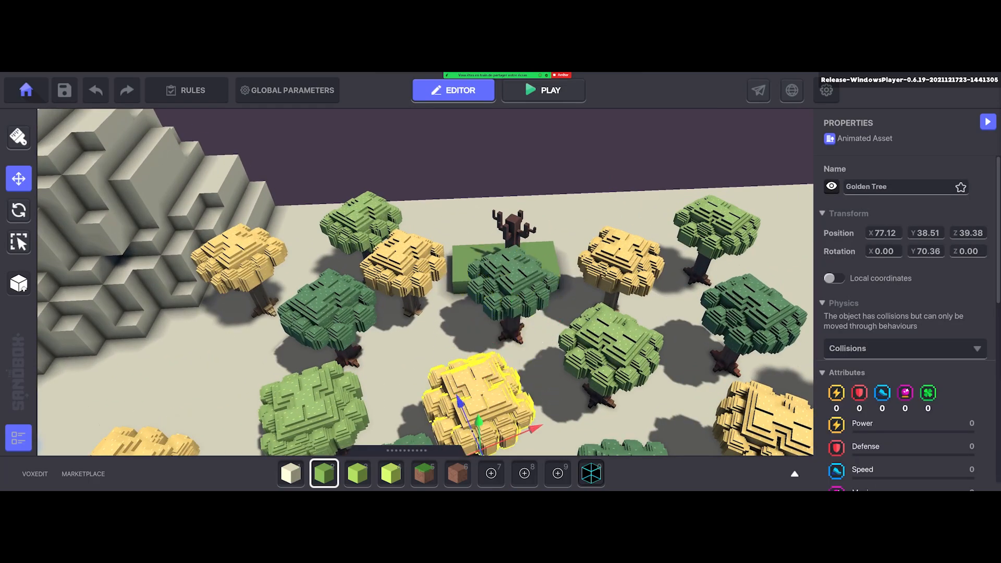
drag(492, 444, 454, 371)
scroll(455, 371, down, 2)
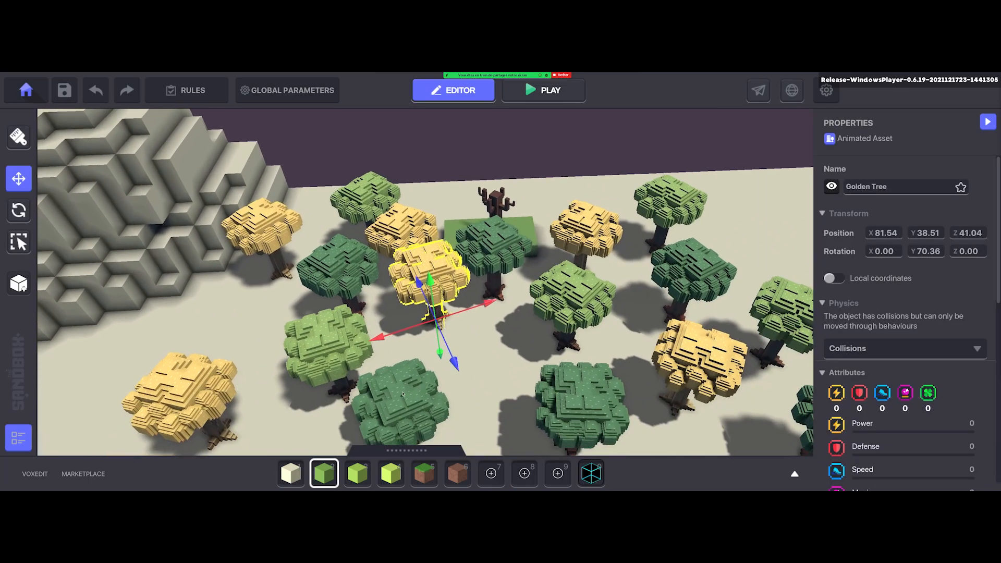
click(407, 412)
drag(425, 438, 505, 355)
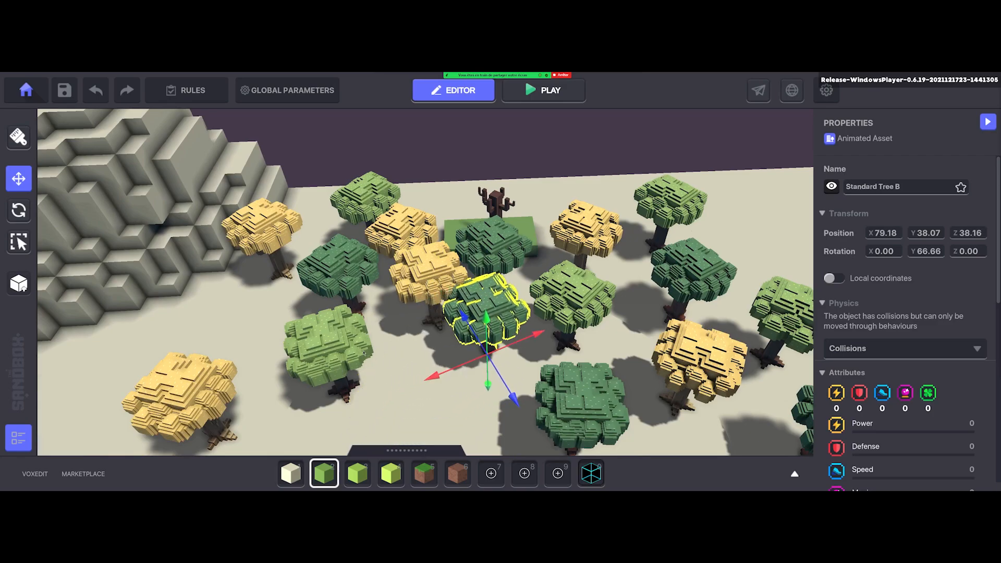
Move the Standard Tree A and the Golden Tree on the forest's outer side closer to the rest of the trees
click(326, 361)
drag(324, 362, 412, 303)
click(224, 436)
drag(226, 439, 282, 344)
scroll(316, 319, down, 1)
middle_drag(413, 430, 413, 324)
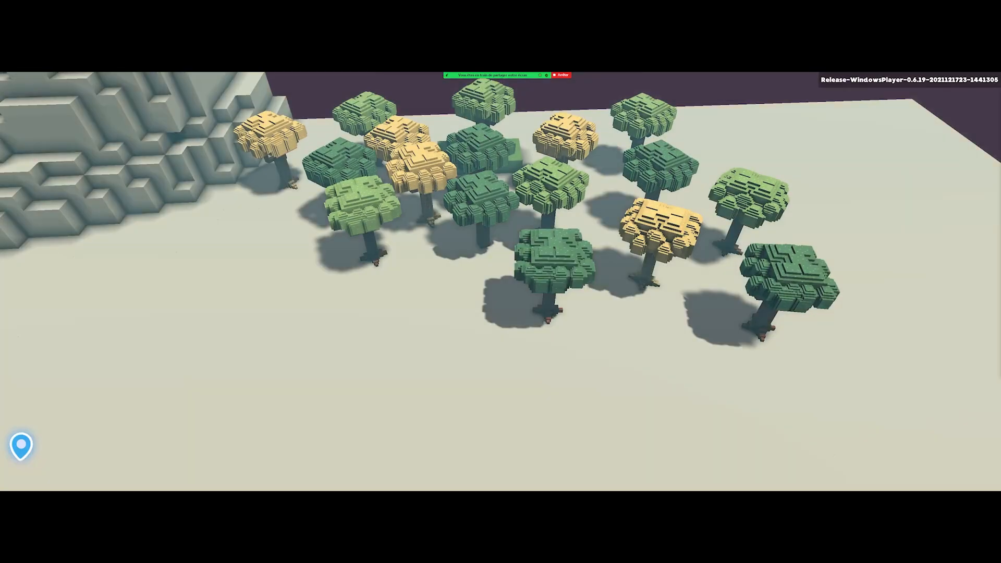
Playtest the map by running the avatar across the grass field to the forest
key(w)
key(w)
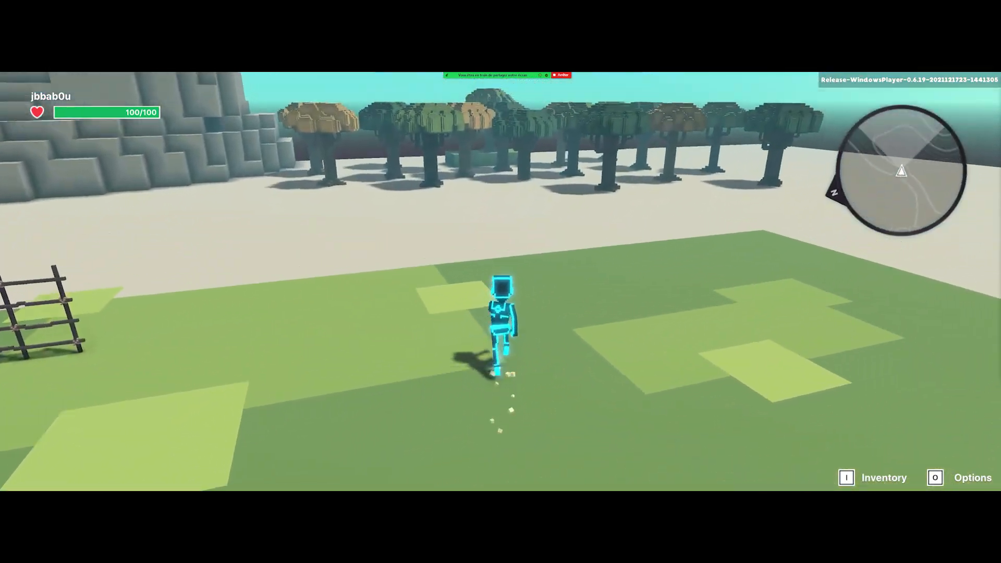
key(w)
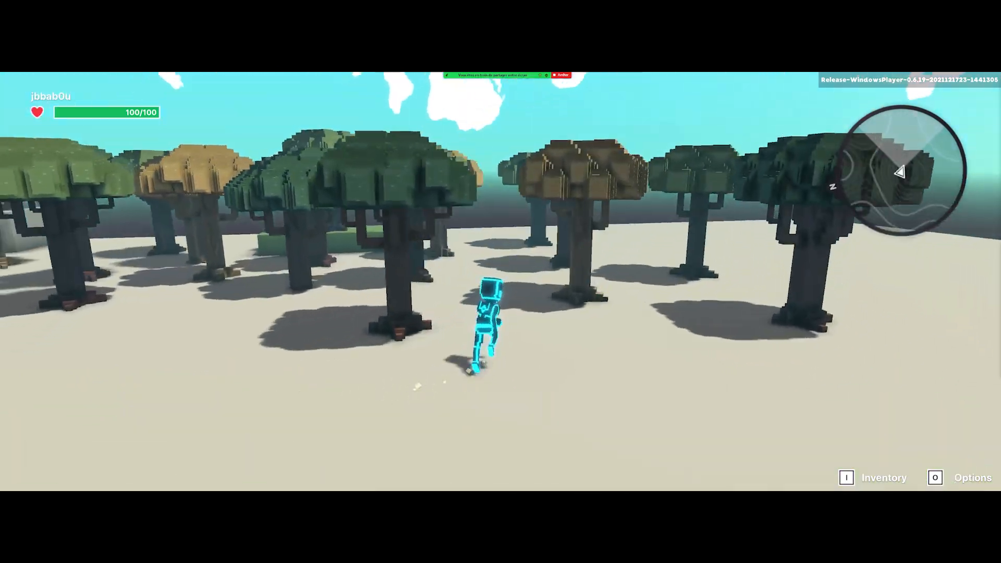
key(w)
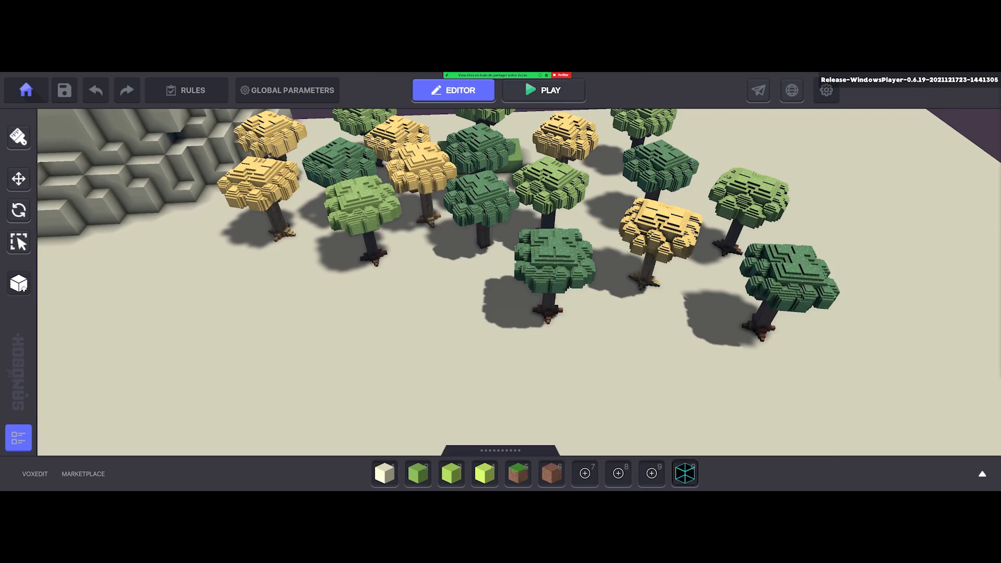
right_drag(605, 245, 515, 337)
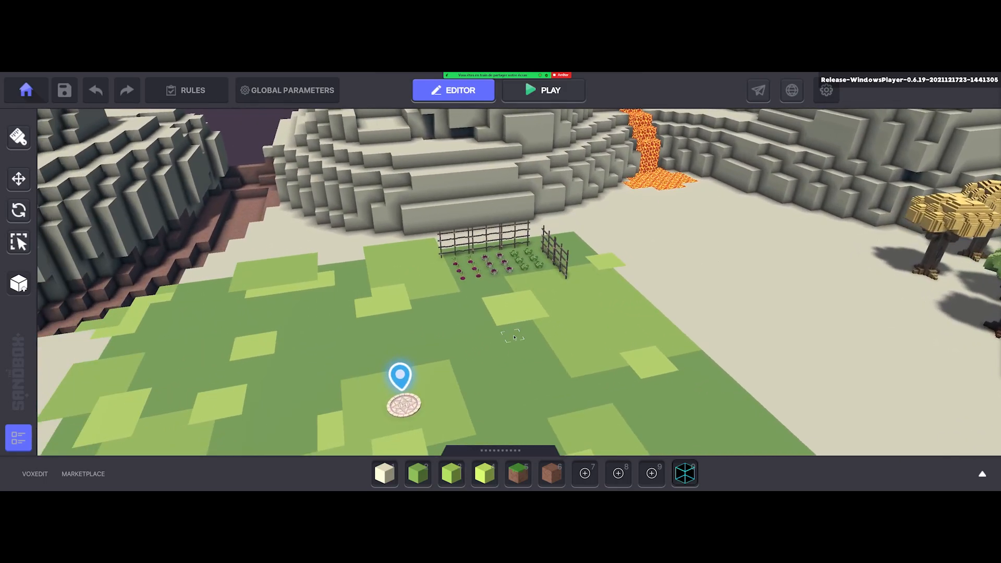
middle_drag(514, 337, 531, 318)
scroll(532, 335, down, 3)
scroll(540, 344, up, 3)
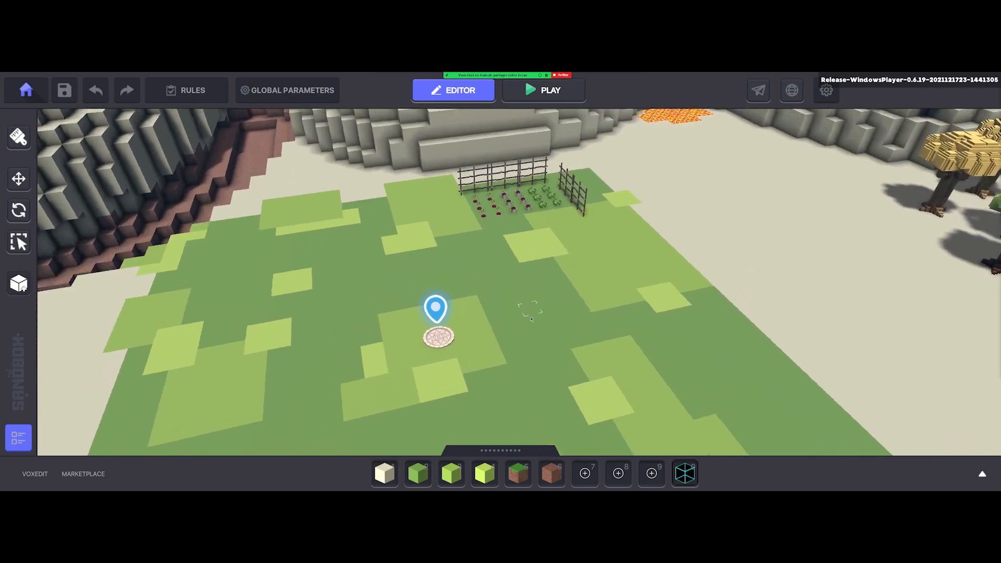
scroll(531, 319, down, 3)
right_drag(531, 318, 548, 313)
scroll(549, 313, up, 3)
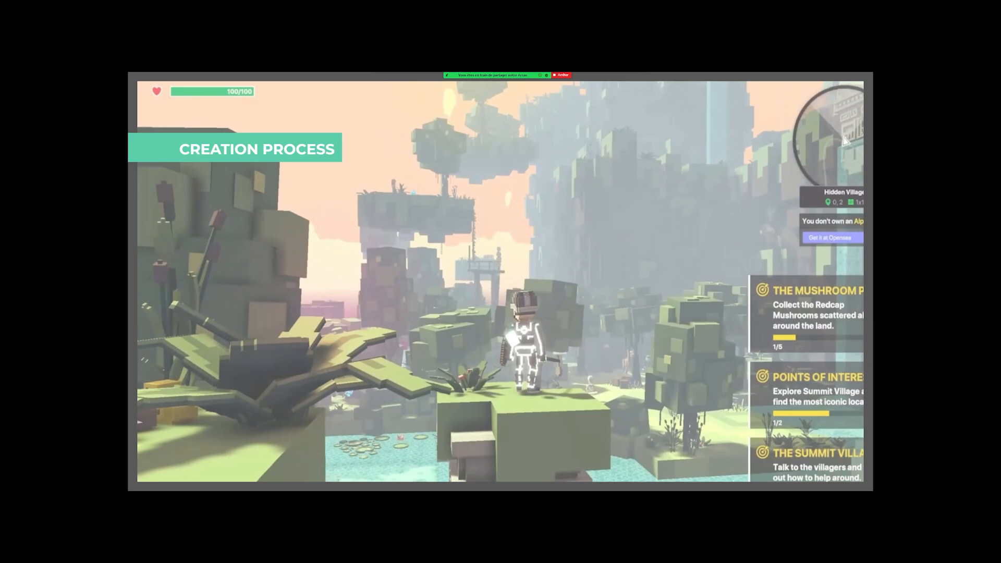
key(Right)
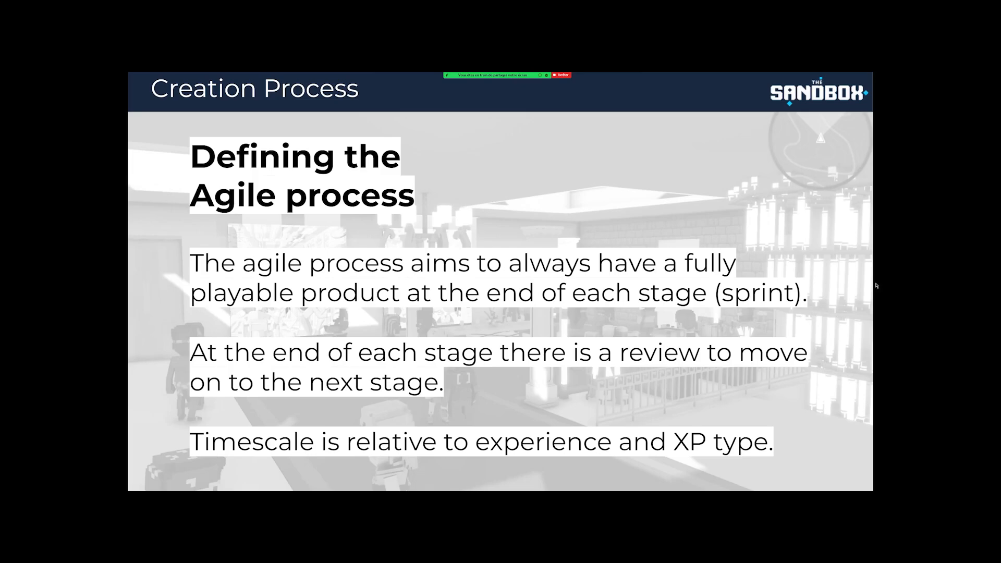
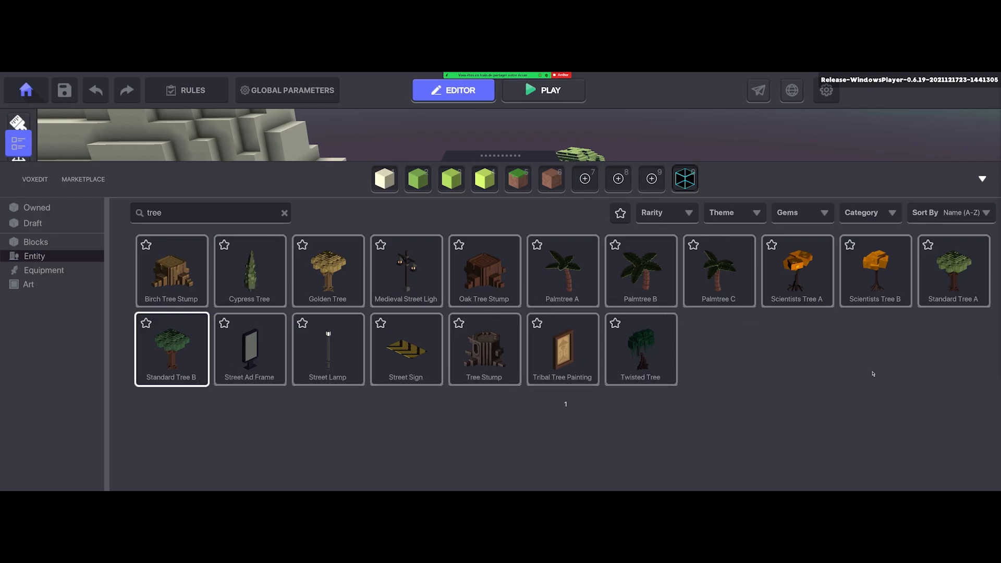
Place a Cypress Tree at the front edge of the forest at about X 76.00, Z 41.03 and select it for moving
double_click(250, 277)
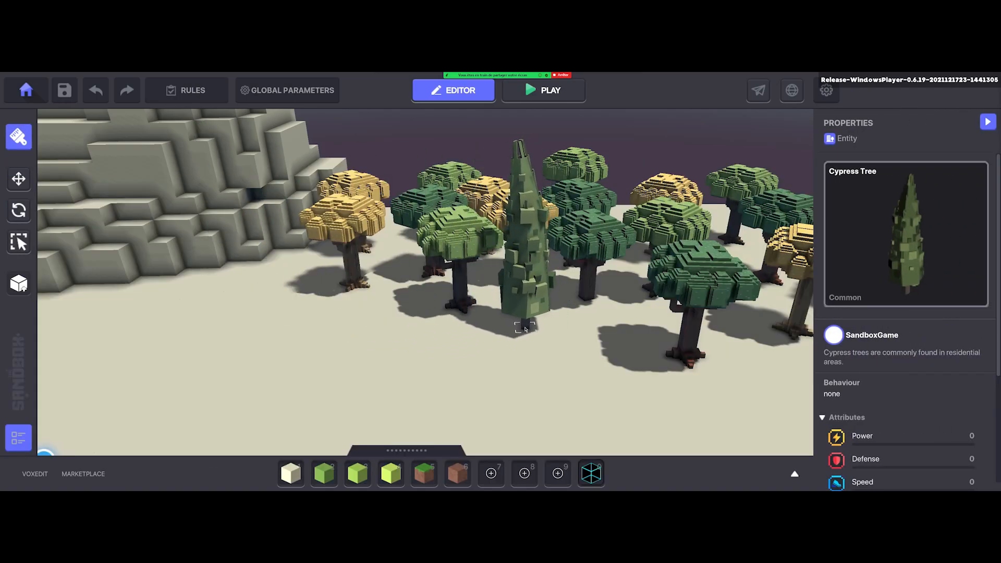
click(525, 324)
click(18, 179)
click(526, 271)
scroll(529, 271, up, 3)
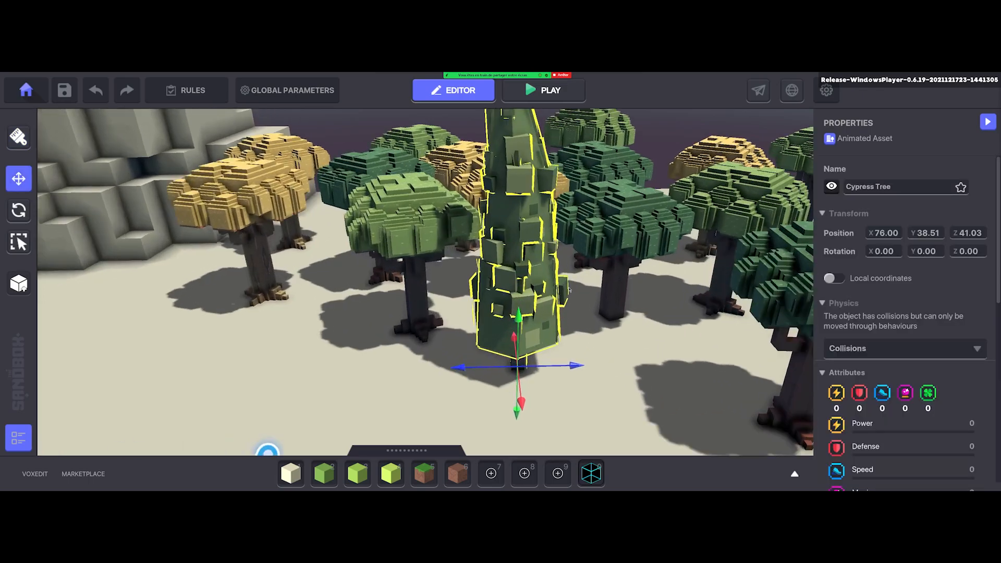
Place a copy of the Cypress Tree at the back of the forest at about X 89.16, Z 32.54
right_drag(529, 271, 599, 360)
scroll(600, 360, down, 3)
middle_drag(600, 360, 569, 367)
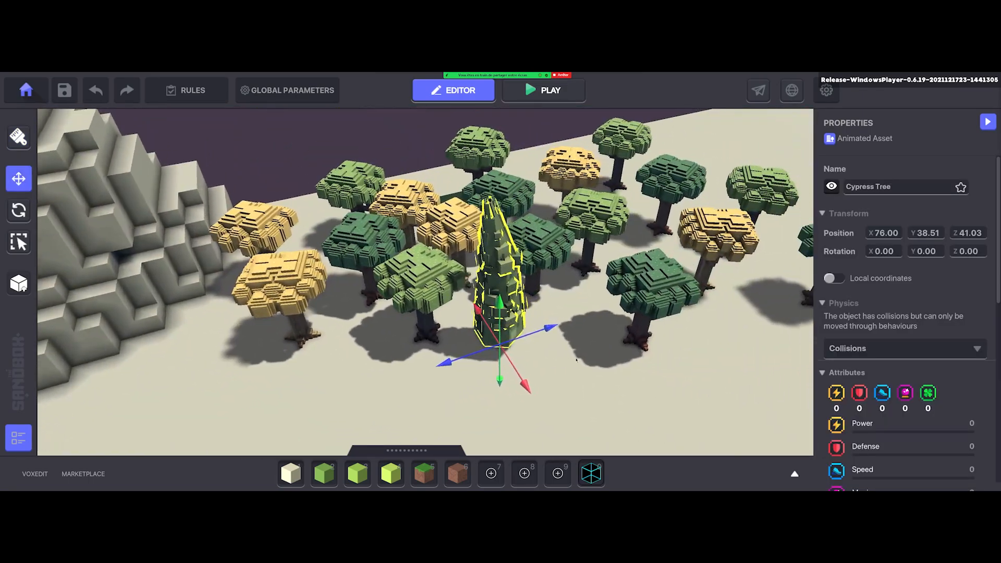
drag(501, 349, 550, 269)
right_drag(550, 270, 579, 353)
drag(546, 288, 541, 170)
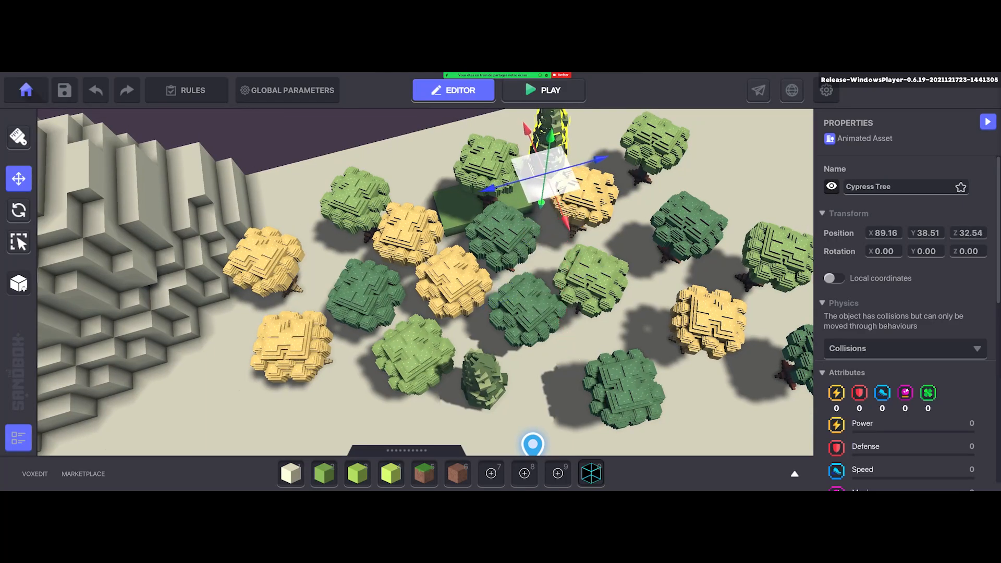
Place another copy of the front Cypress Tree deeper in the forest, review the three cypresses together, and clear the selection
click(488, 391)
drag(502, 408, 635, 276)
scroll(563, 354, down, 1)
right_drag(563, 354, 551, 328)
shift+click(563, 139)
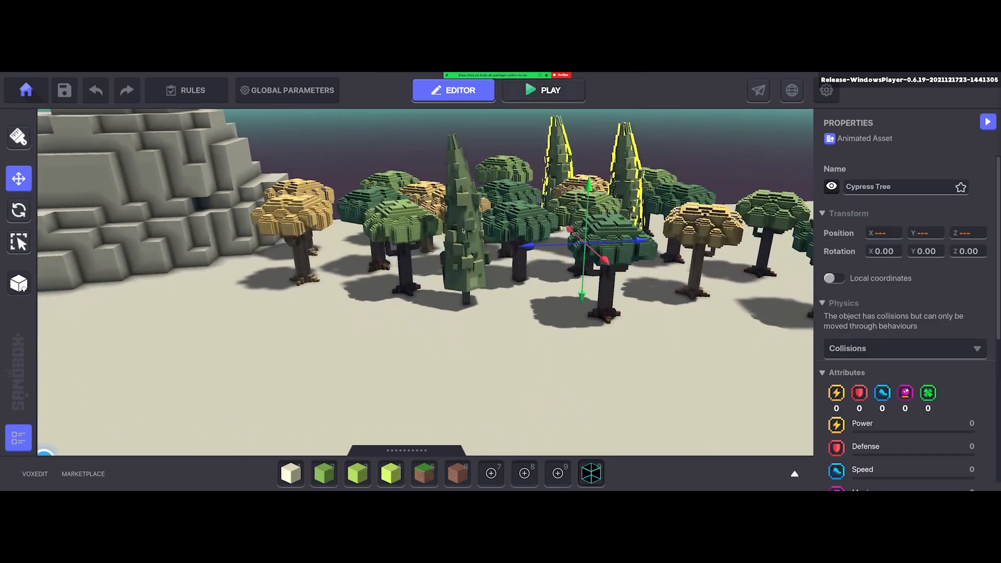
shift+click(466, 219)
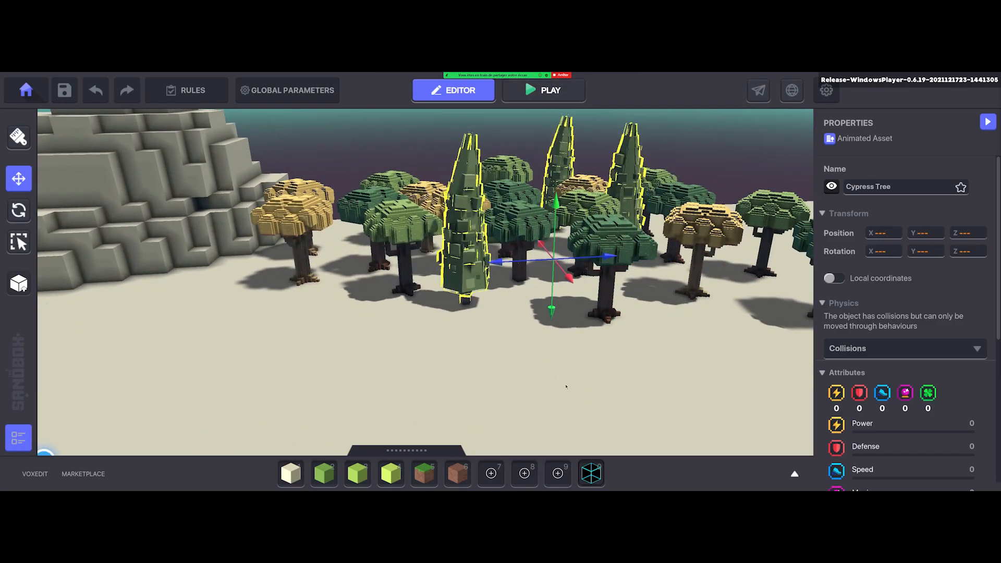
right_drag(556, 348, 537, 287)
click(532, 316)
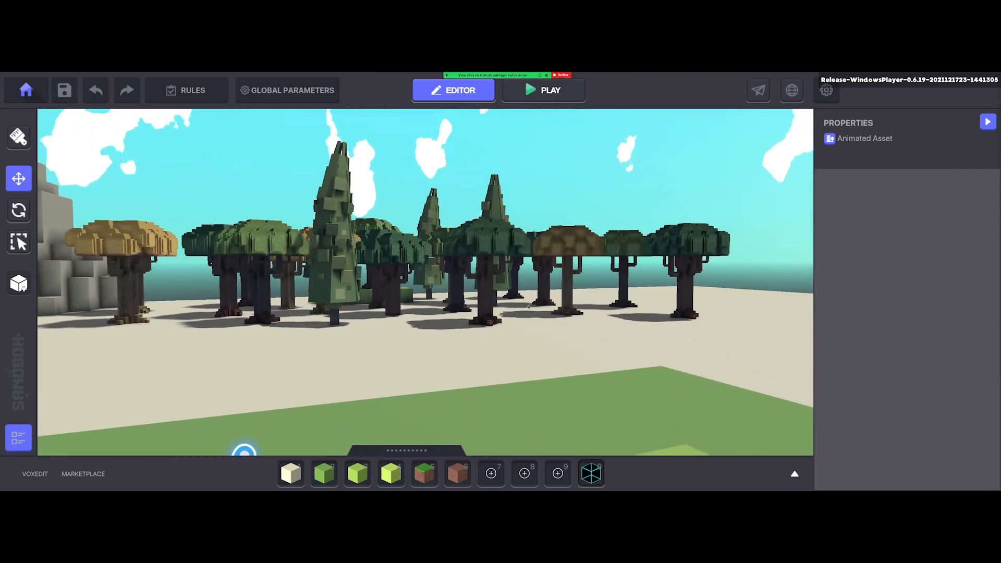
Playtest the map to view the forest with its cypress trees from the spawn point, and return to editing
click(543, 89)
key(a)
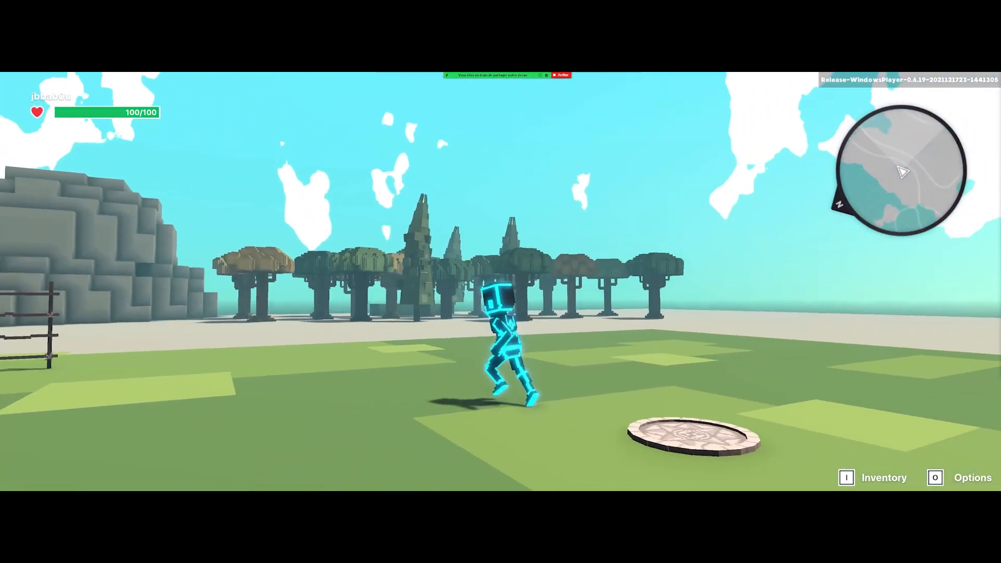
key(d)
key(Escape)
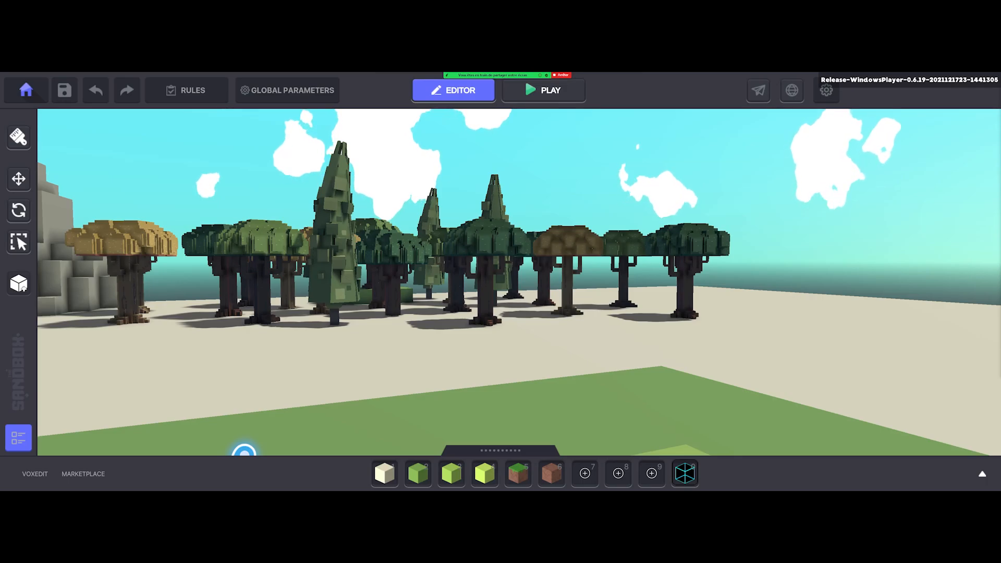
Examine the layout of the forest, vegetable garden, grass field and rocky terrain from several sides and from above
key(d)
key(q)
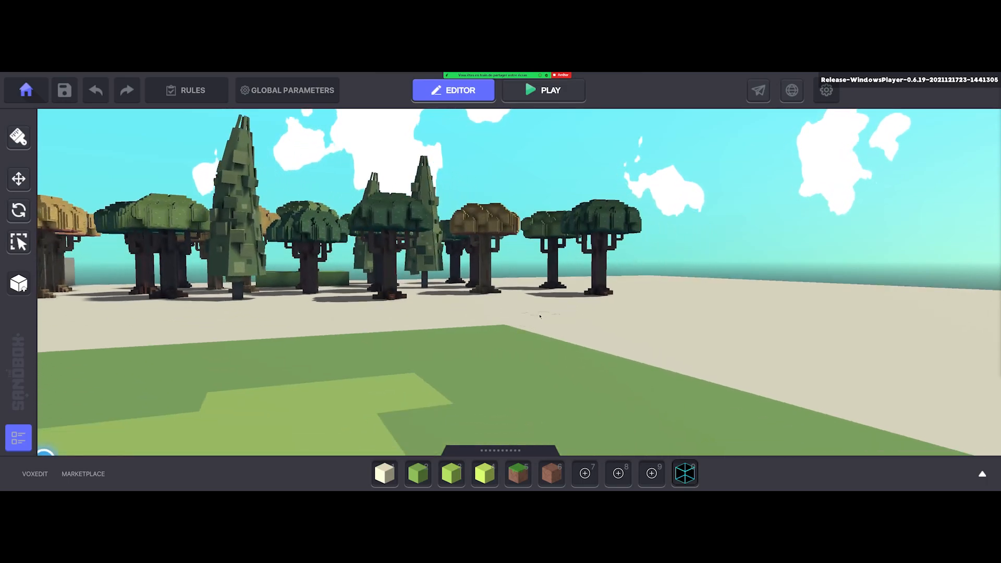
right_drag(540, 316, 514, 327)
key(e)
key(s)
key(w)
key(a)
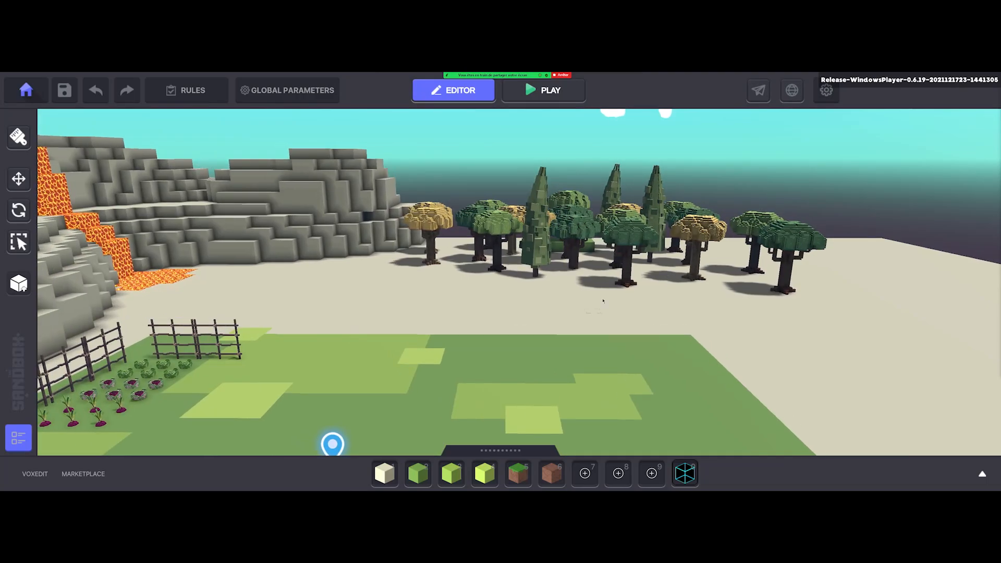
key(e)
right_drag(608, 311, 529, 289)
key(s)
key(e)
key(d)
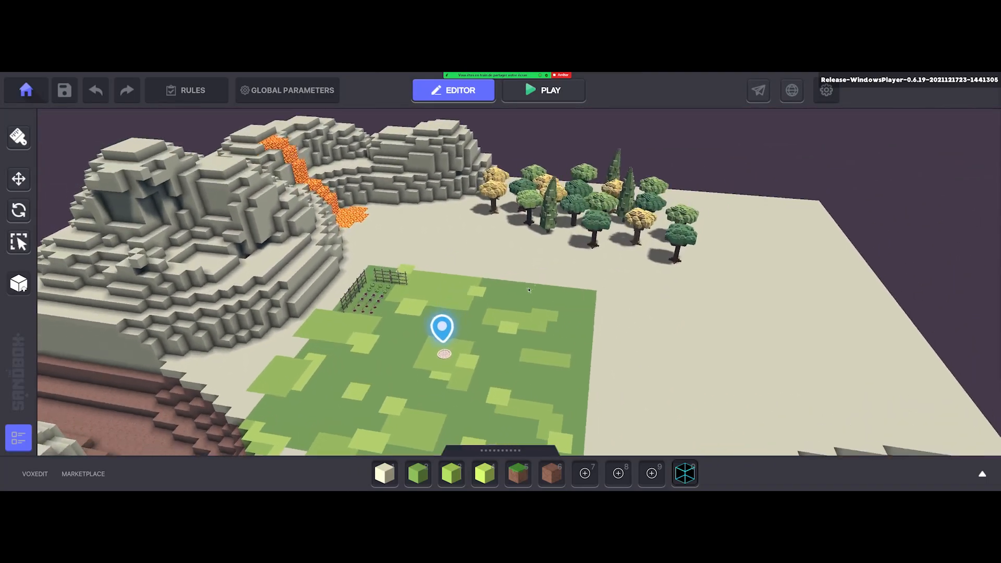
key(w)
key(w)
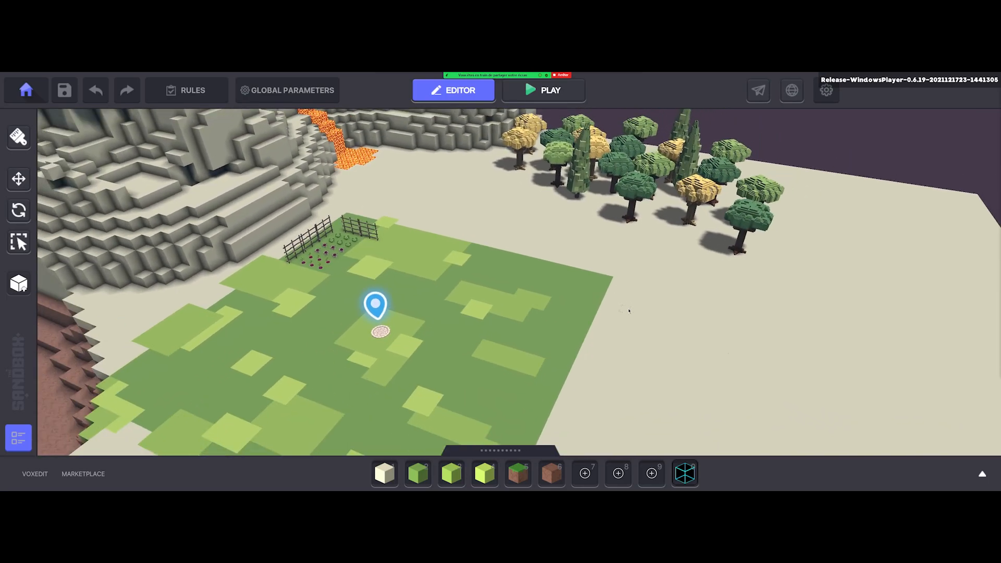
key(a)
key(e)
key(s)
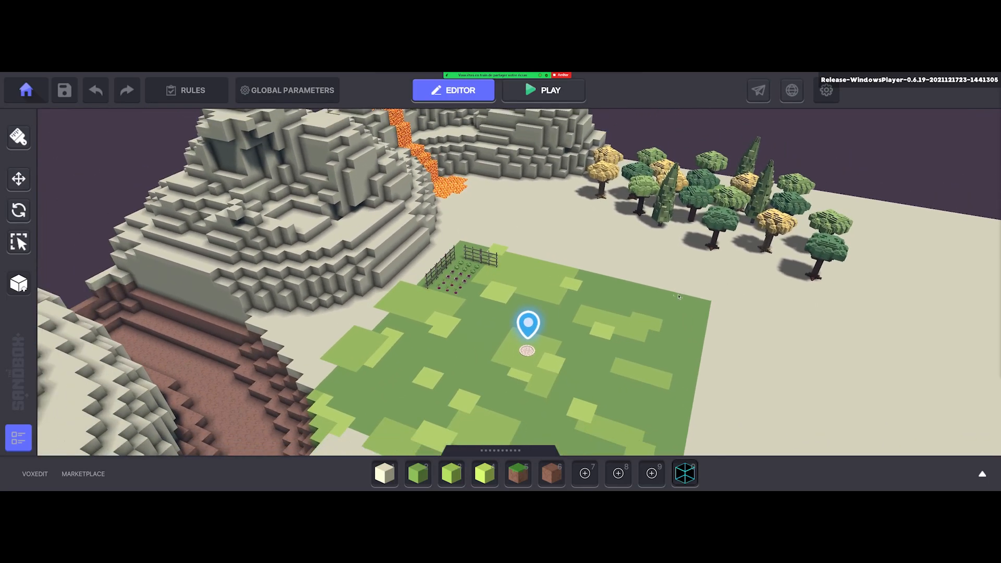
Clear the tree search in the entity library, browse the first seven pages of assets, and close the library
key(Tab)
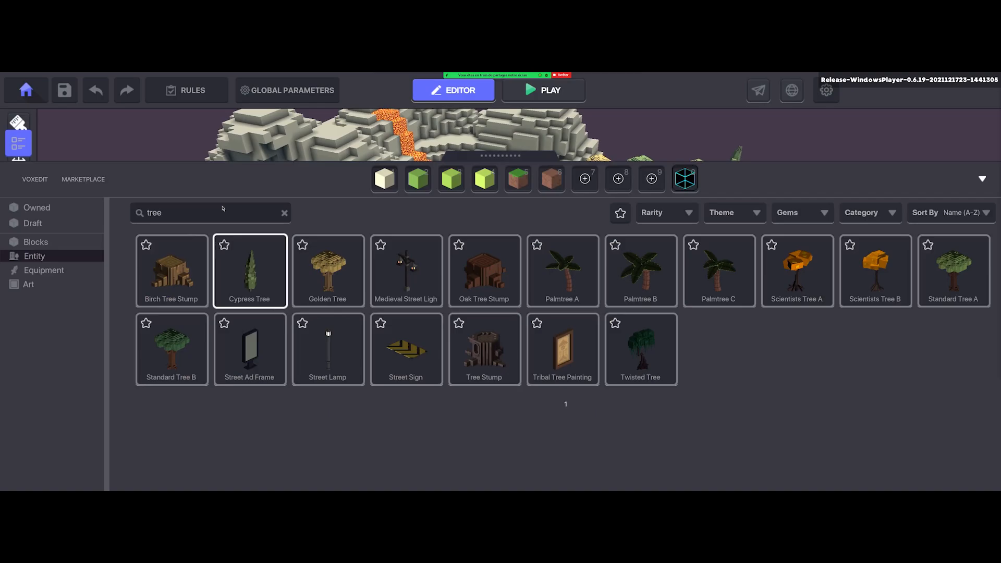
click(284, 213)
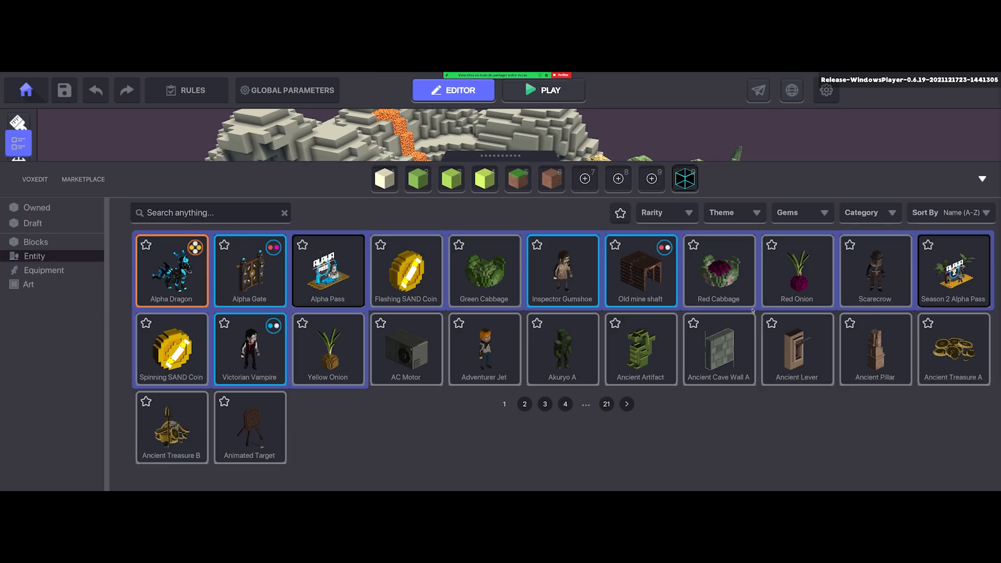
click(526, 405)
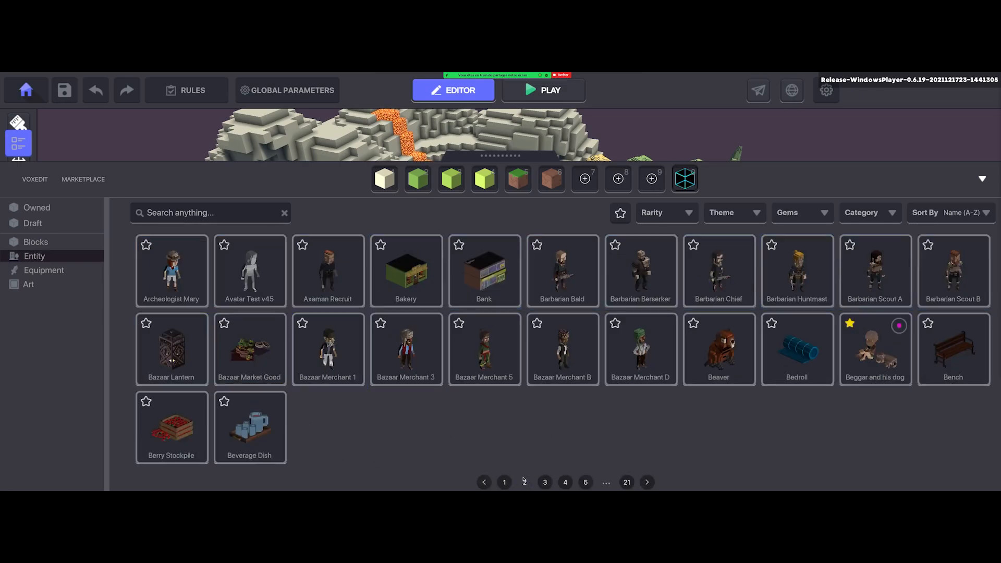
click(546, 483)
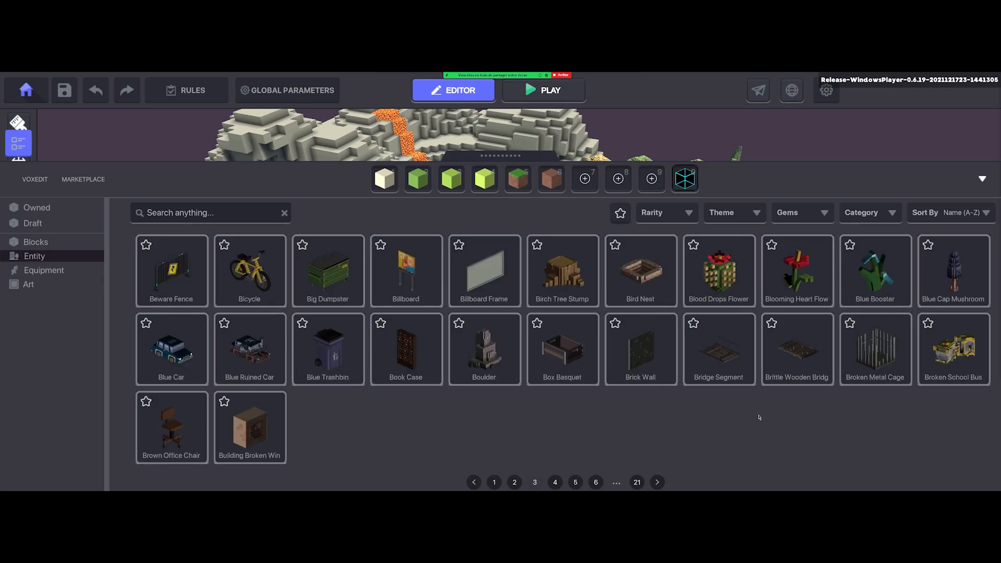
click(555, 482)
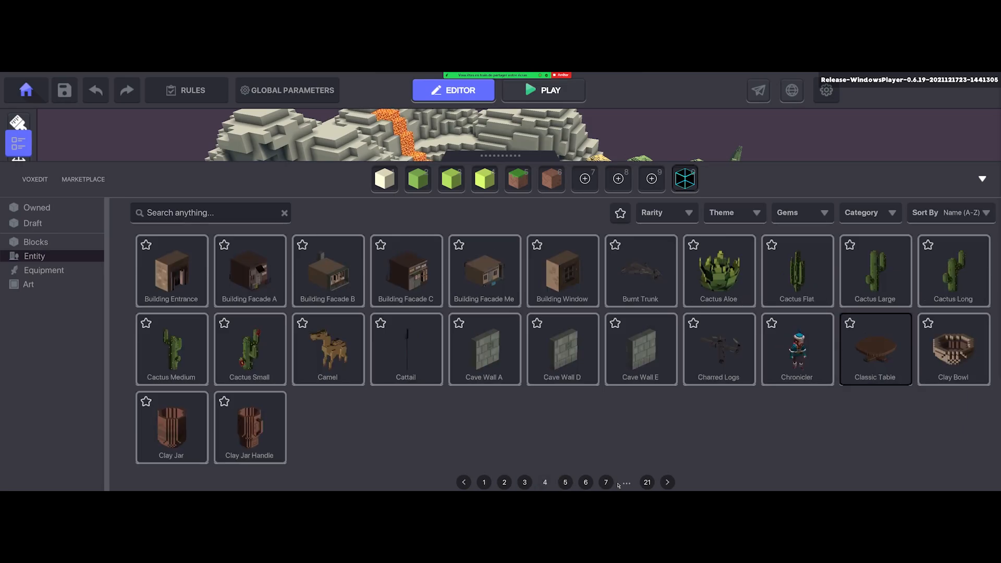
click(666, 482)
click(672, 483)
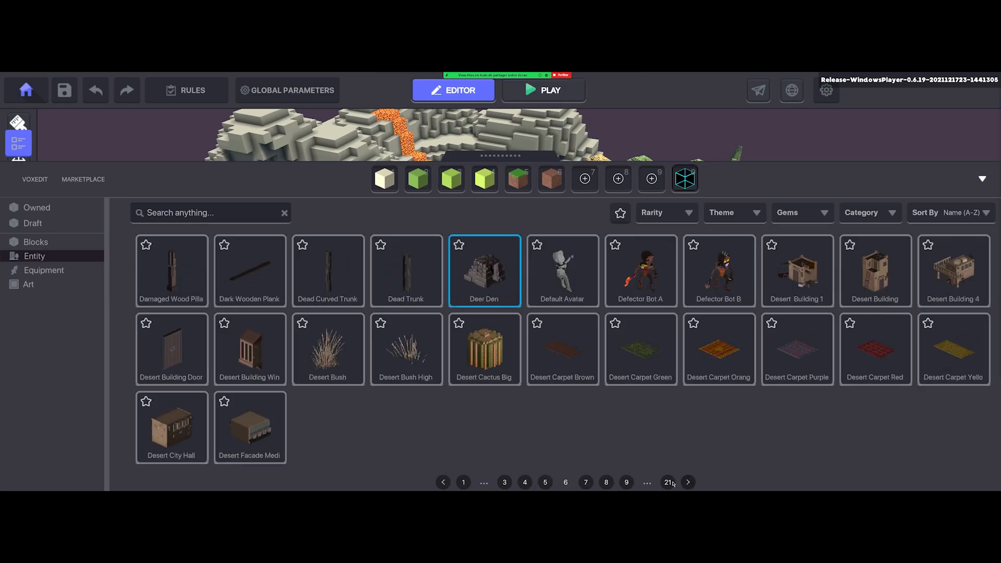
click(688, 483)
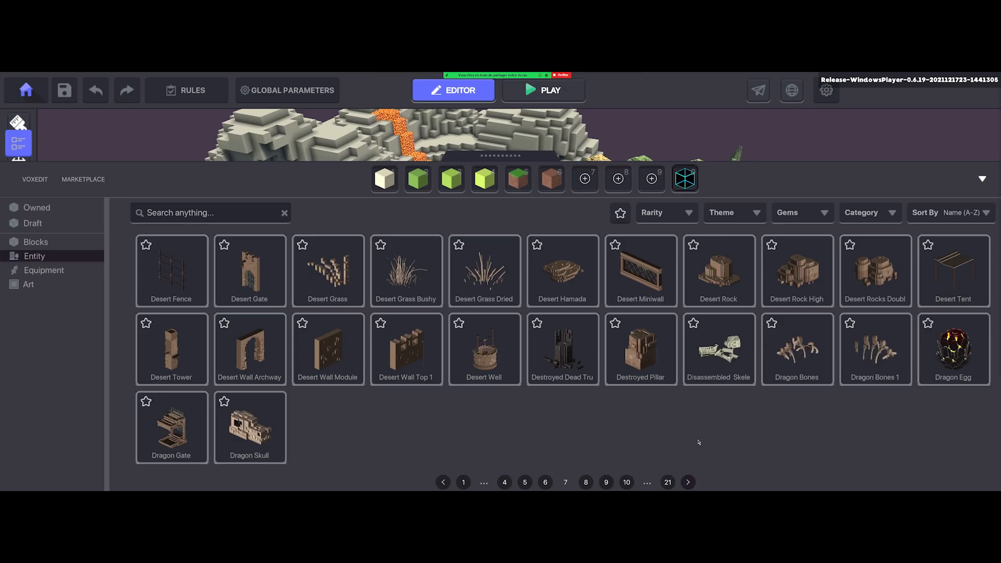
click(505, 158)
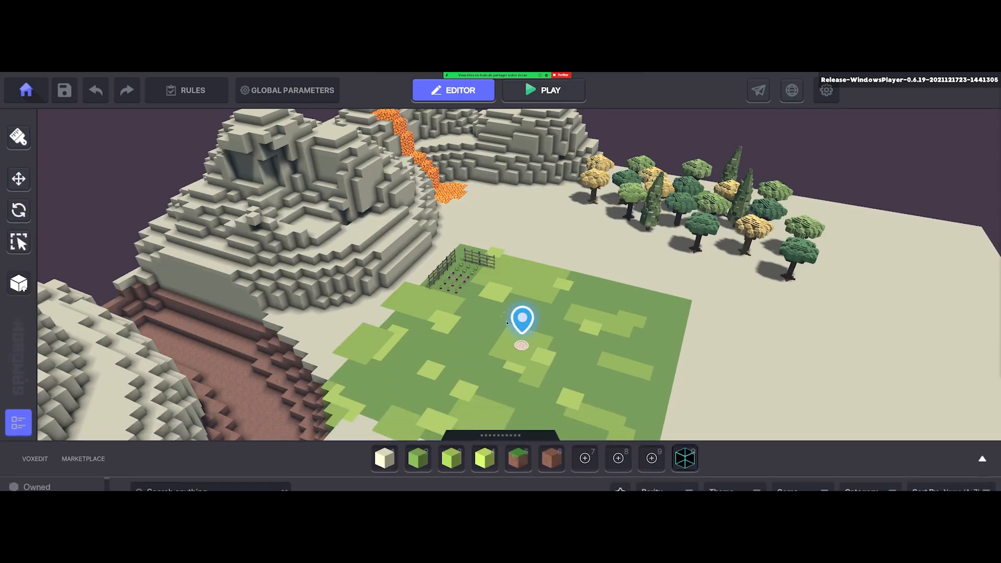
Try the Desert lighting in the ambience settings of the global parameters
click(288, 94)
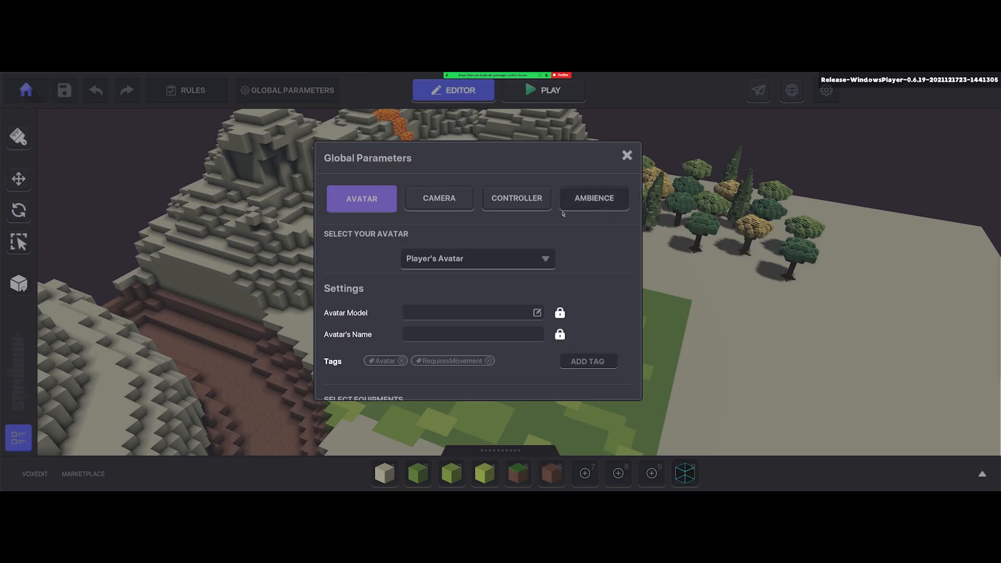
click(579, 198)
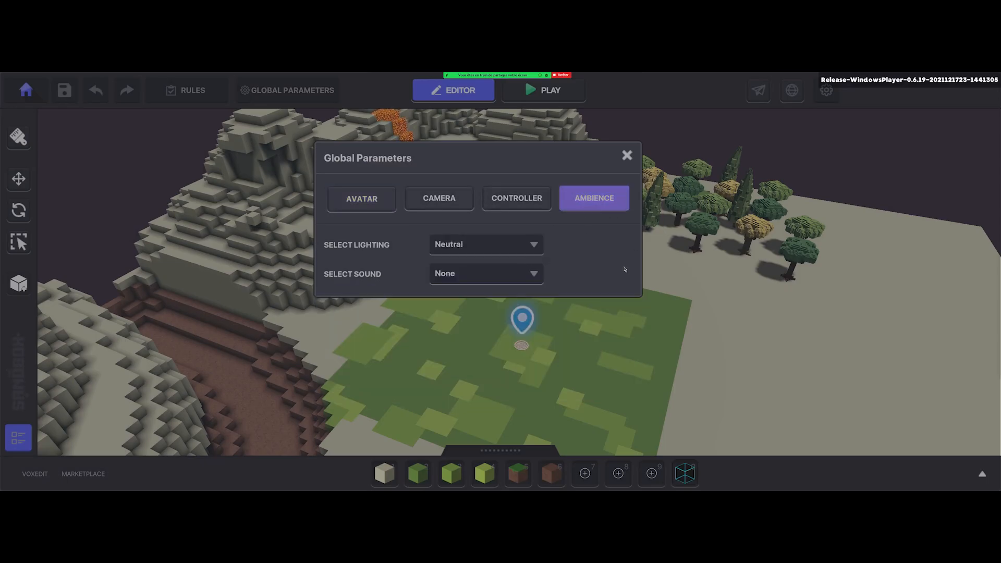
click(478, 249)
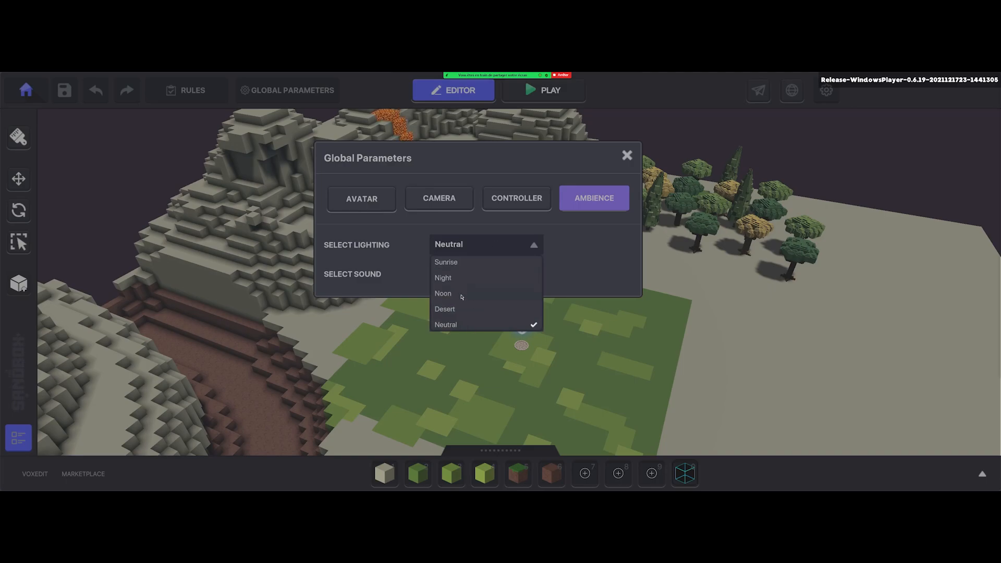
click(462, 309)
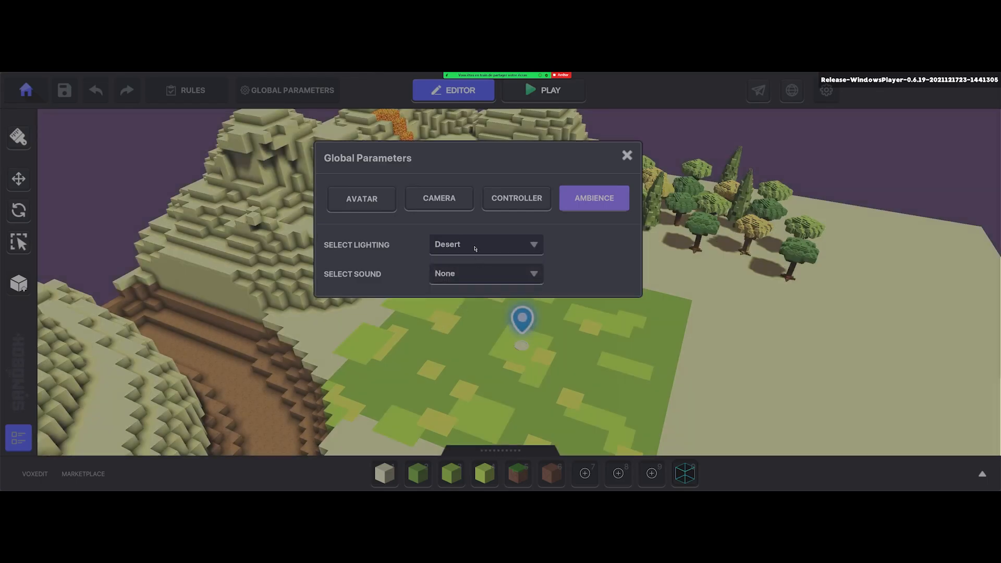
Try the Neutral lighting, set the ambience lighting to Sunrise instead, and close the global parameters
click(475, 249)
click(472, 324)
click(473, 246)
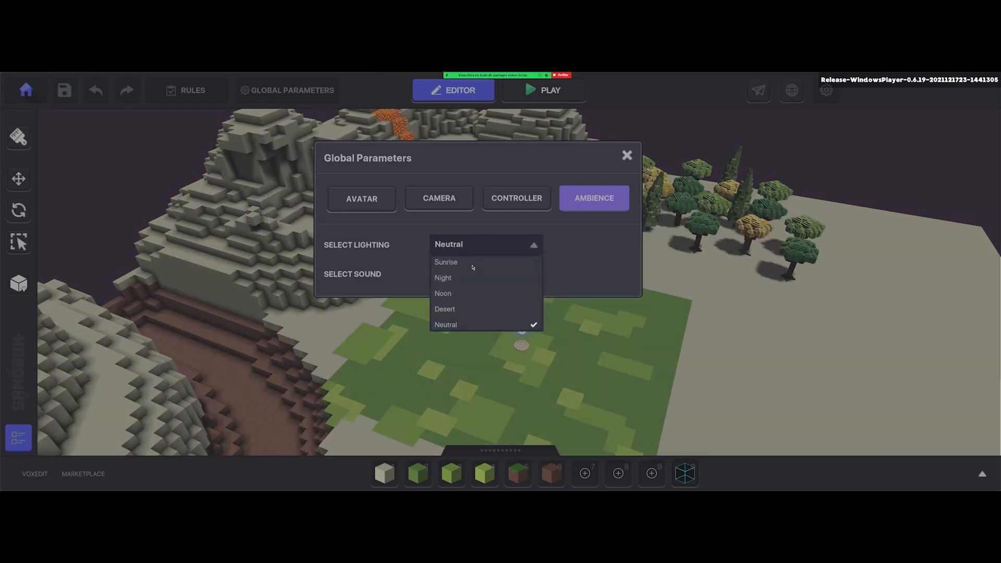
click(473, 264)
click(628, 156)
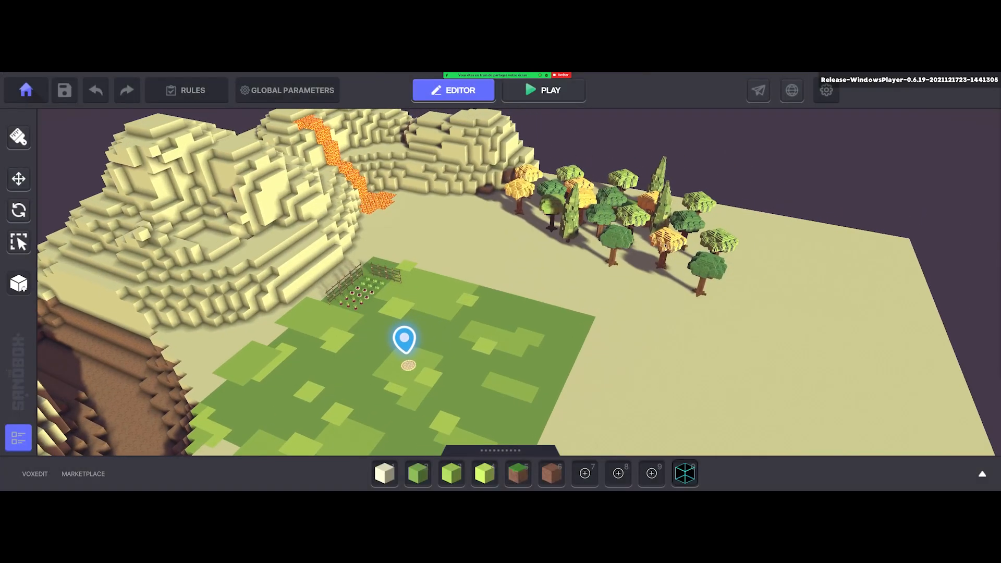
Move the Standard Tree B at the near edge of the forest to the open ground between the ravine and the grass field
mouse_move(521, 250)
right_down()
mouse_move(478, 255)
mouse_move(480, 275)
mouse_move(561, 251)
mouse_move(568, 232)
mouse_move(522, 234)
right_up()
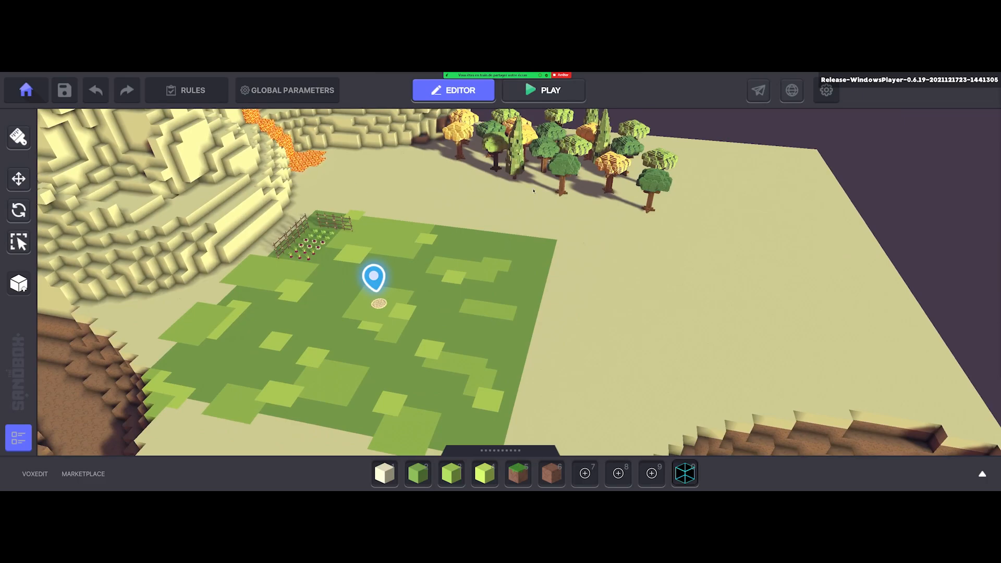
mouse_move(369, 193)
right_down()
mouse_move(455, 238)
mouse_move(375, 219)
mouse_move(383, 207)
right_up()
click(644, 200)
right_drag(559, 217, 565, 248)
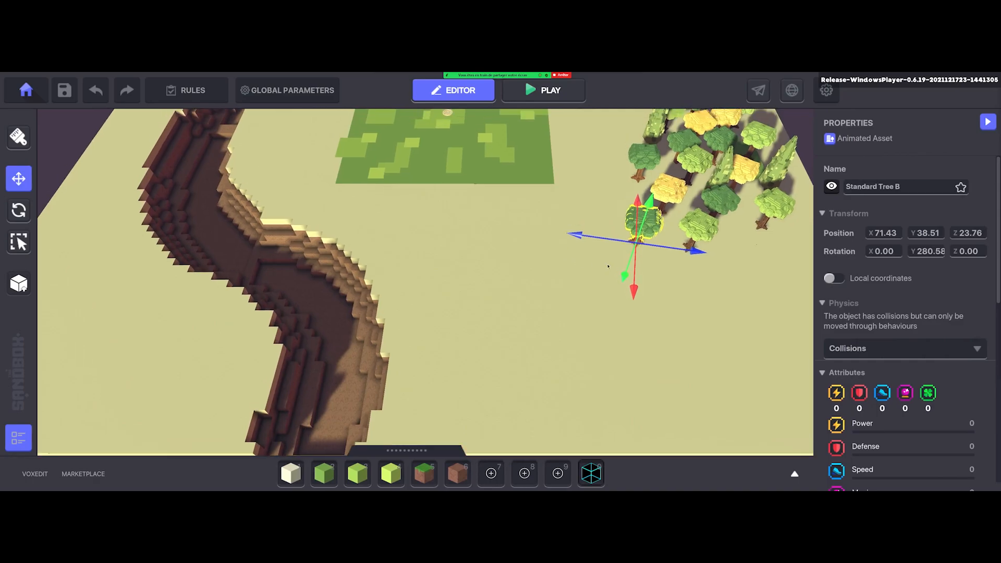
drag(644, 245, 326, 186)
right_drag(326, 186, 649, 338)
key(Delete)
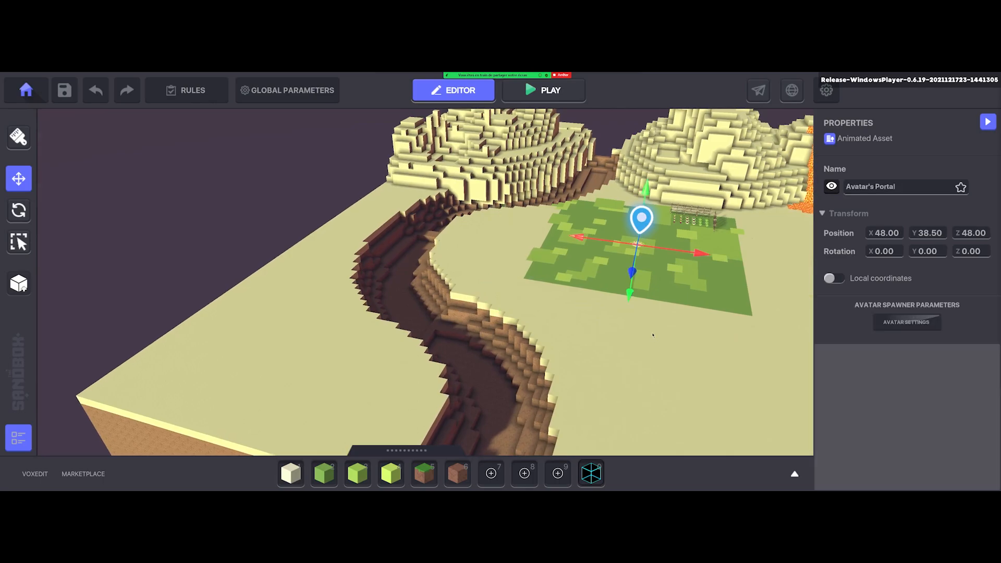
Move the avatar's portal from the grass field across the ravine toward the map corner, at about X 12, Z 7.5
scroll(672, 235, up, 5)
scroll(442, 317, down, 3)
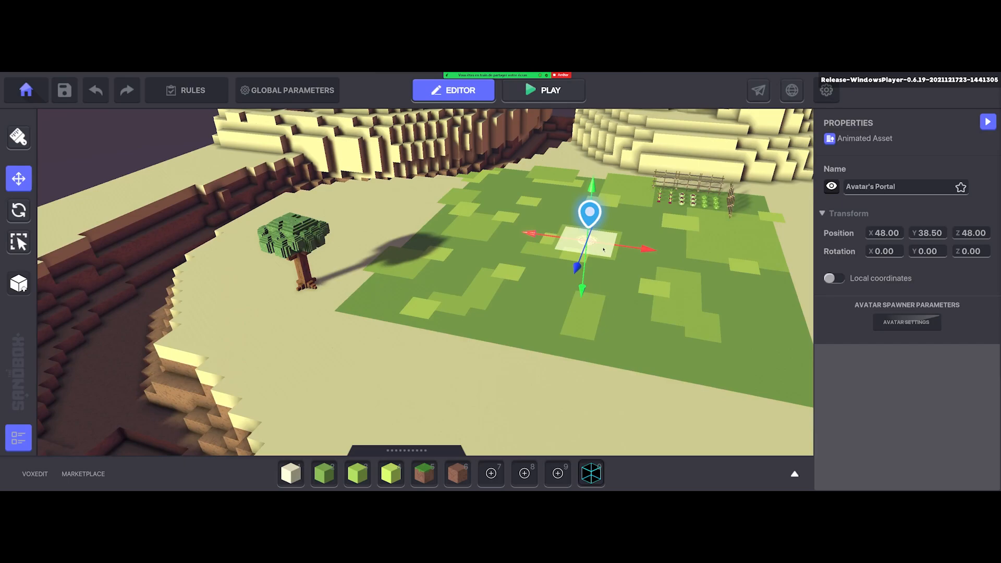
scroll(604, 250, down, 3)
drag(600, 250, 483, 377)
middle_drag(483, 377, 551, 261)
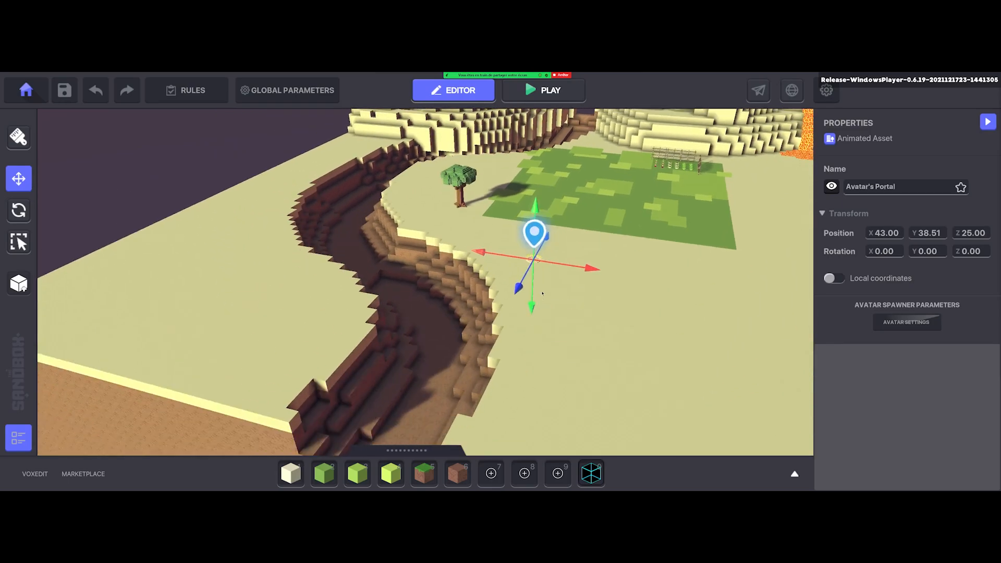
drag(543, 243, 154, 269)
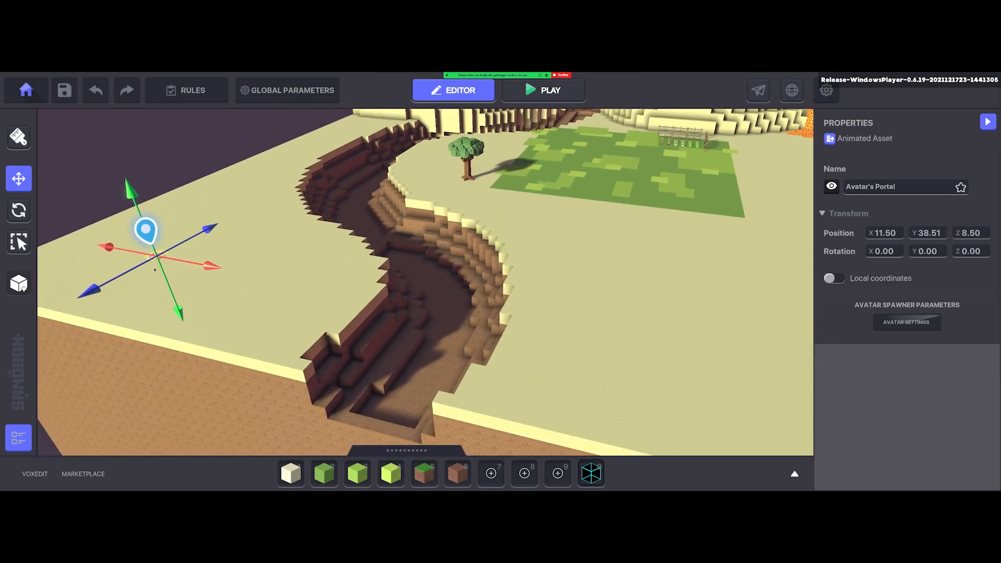
key(f)
scroll(406, 349, down, 5)
right_drag(407, 348, 459, 336)
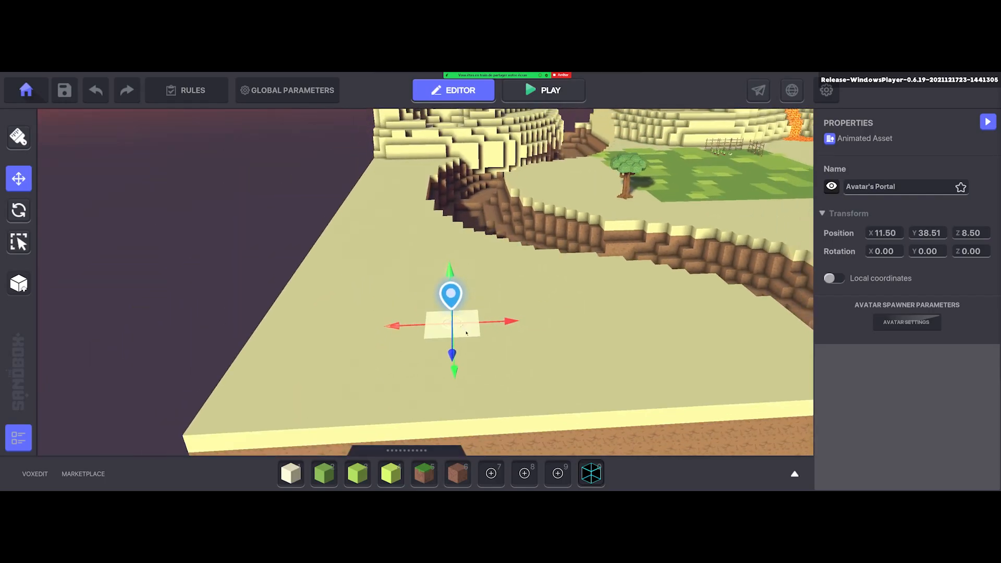
drag(467, 333, 475, 340)
Playtest the map from the relocated spawn point, run toward the ravine to view the landscape, and return to editing
key(Tab)
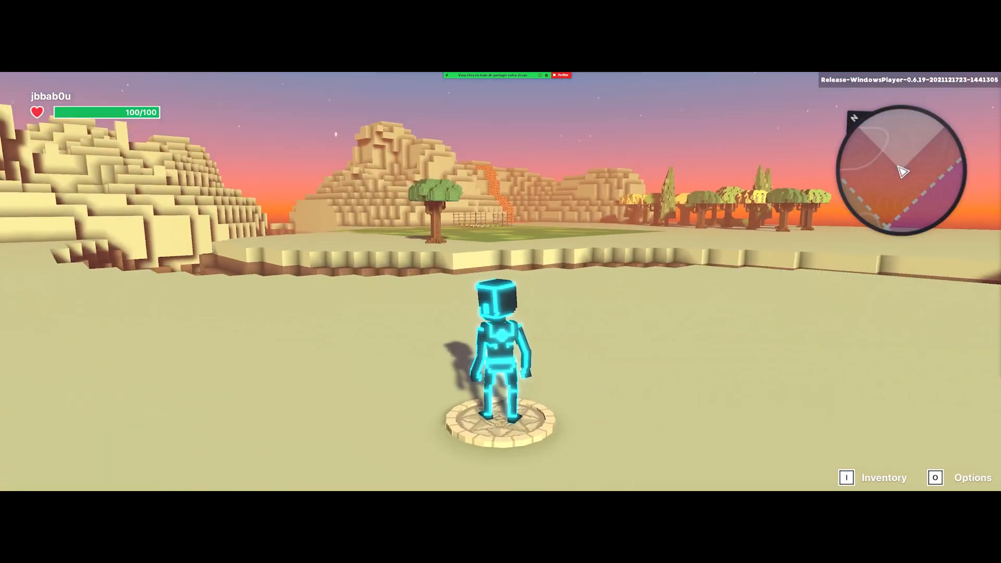
key(d)
key(w)
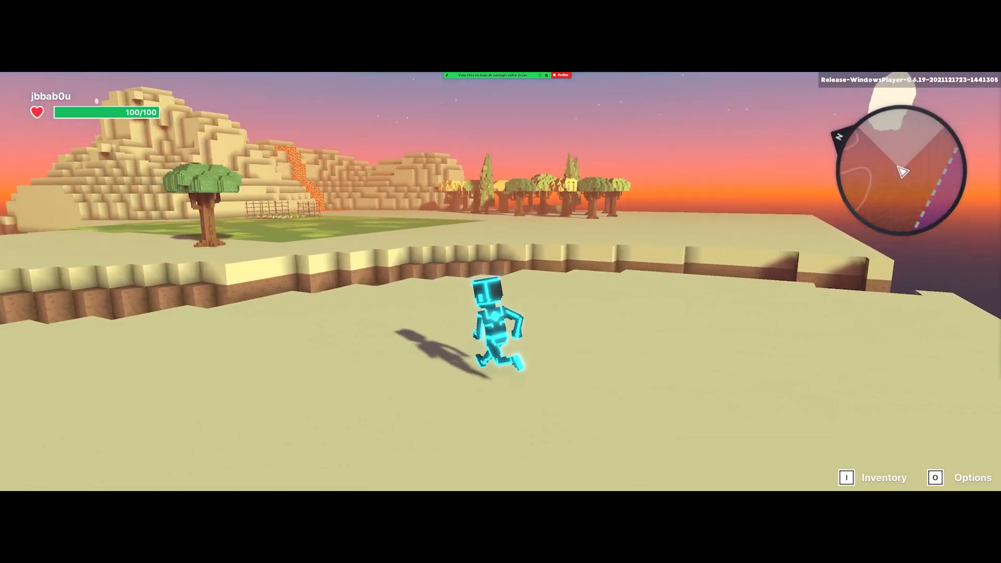
key(Tab)
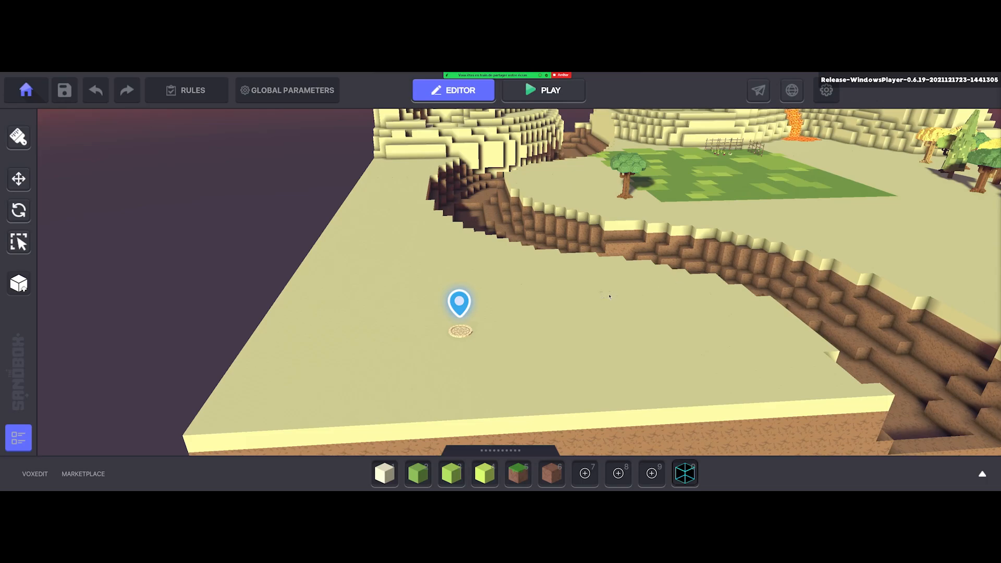
Move the avatar's portal out of sight to the map corner at X 0, Z 0 and lower it to about Y 34.19
key(a)
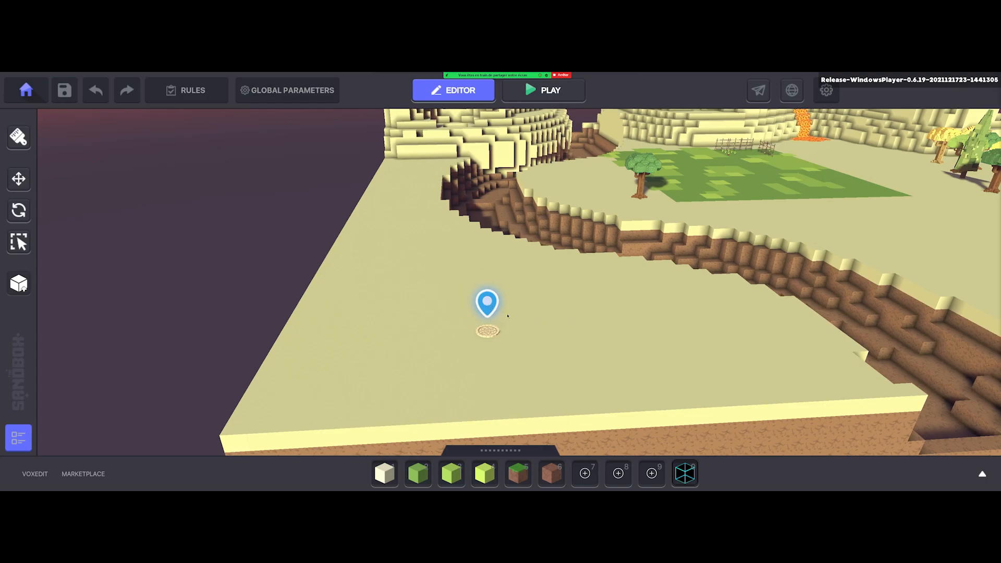
key(w)
scroll(520, 338, down, 3)
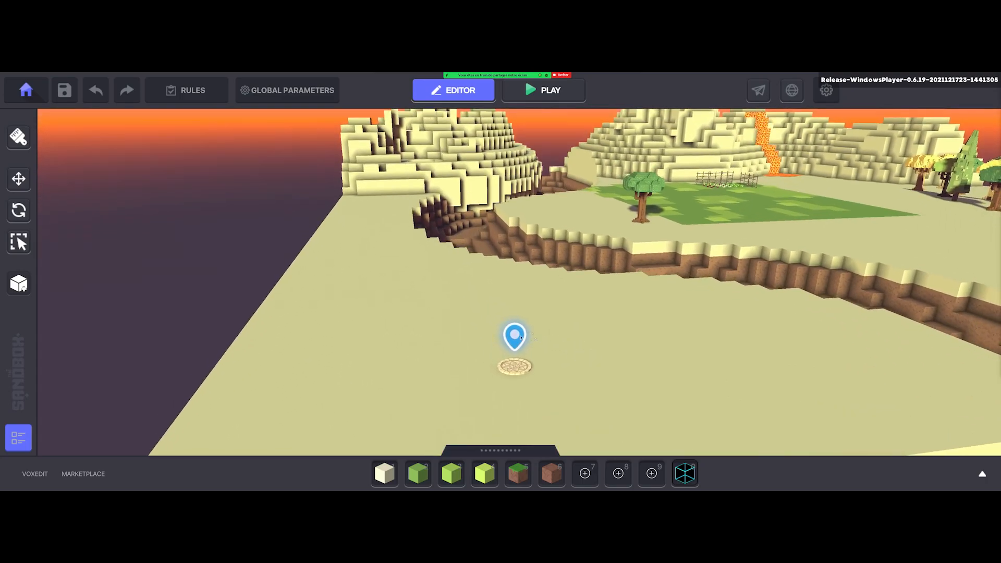
click(526, 371)
scroll(604, 373, down, 3)
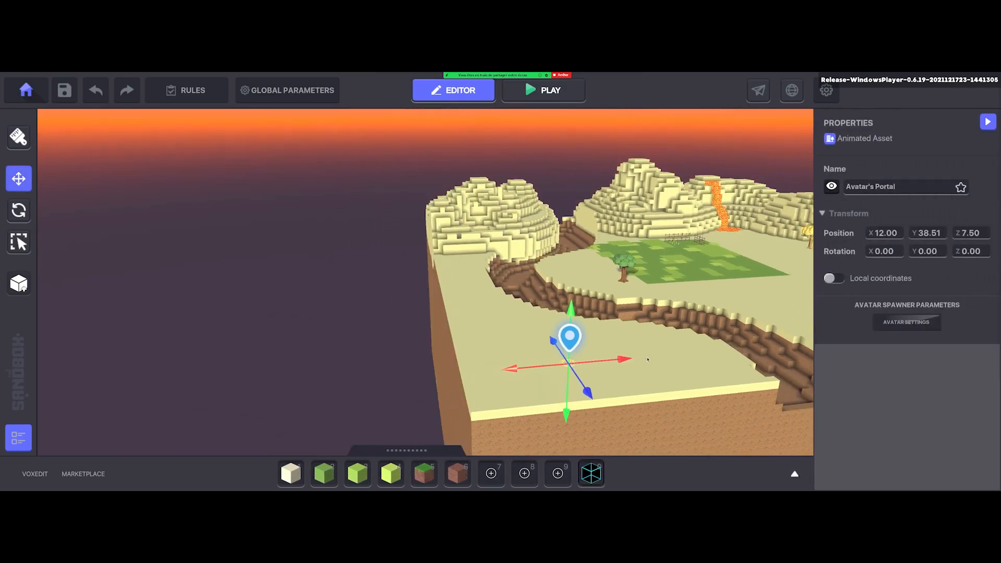
scroll(573, 371, down, 2)
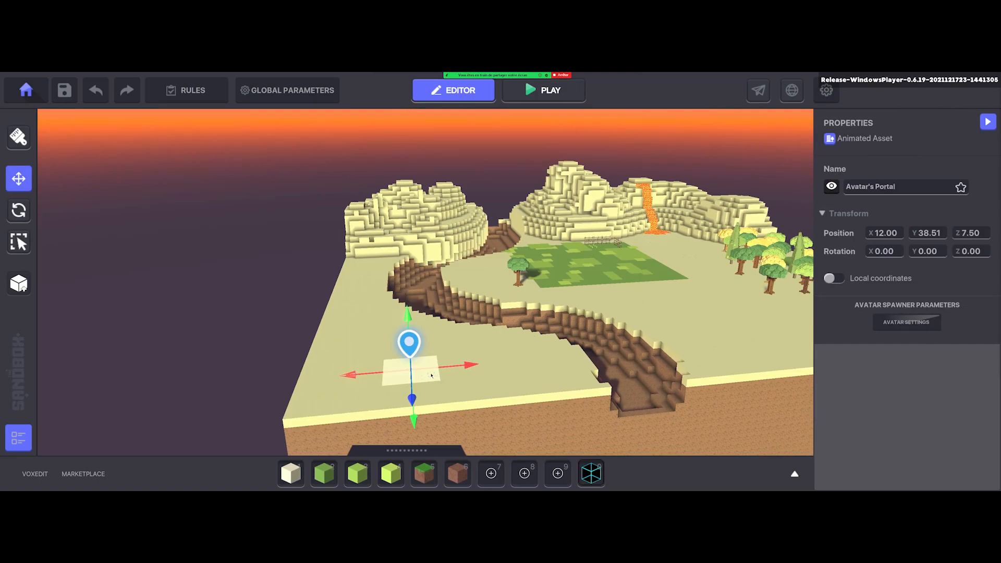
drag(431, 375, 241, 442)
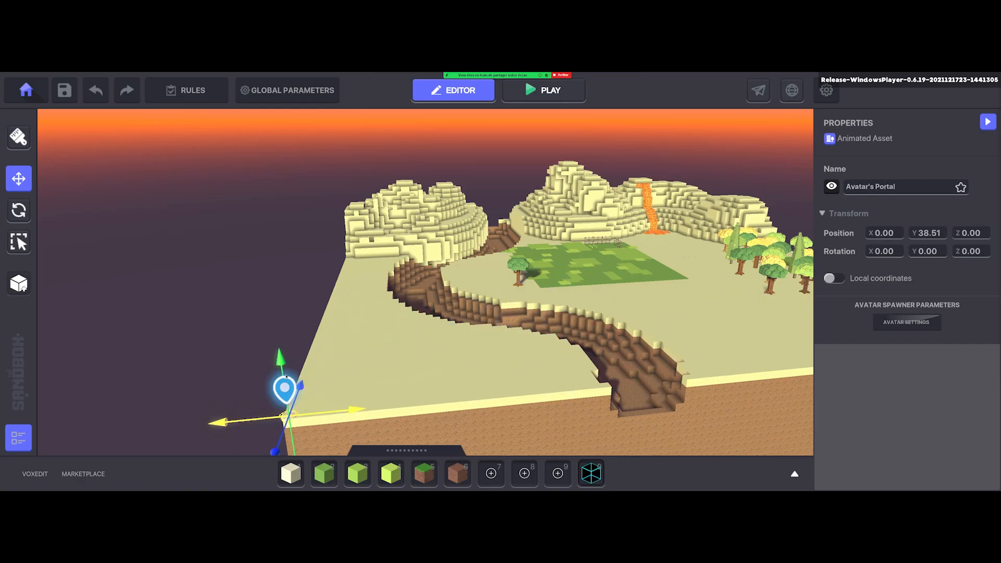
drag(280, 362, 282, 397)
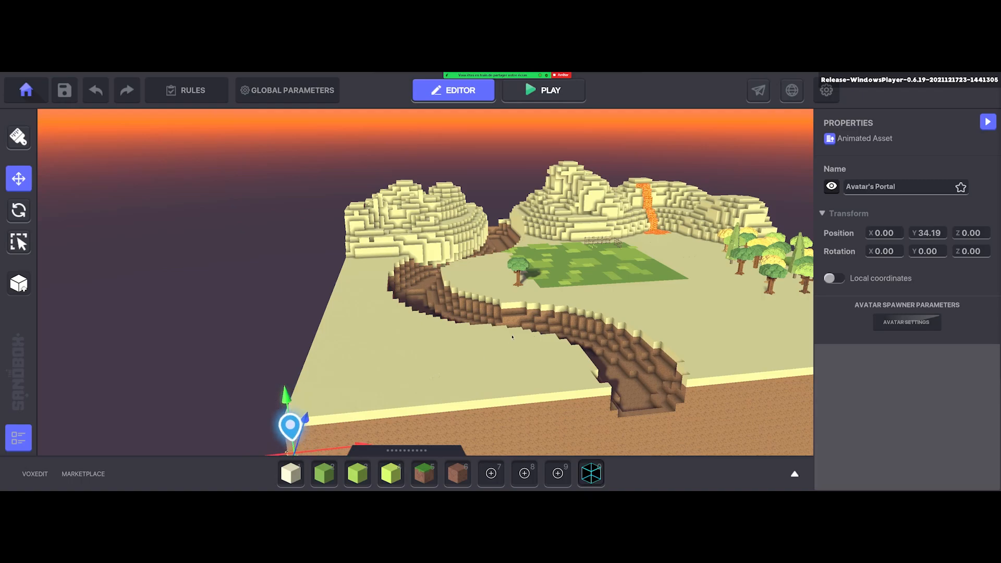
Frame the mountains, lone tree and forest against the sunrise sky and capture a screenshot of the viewport
mouse_move(365, 386)
right_down()
mouse_move(483, 370)
mouse_move(561, 389)
mouse_move(512, 315)
right_up()
scroll(512, 316, down, 3)
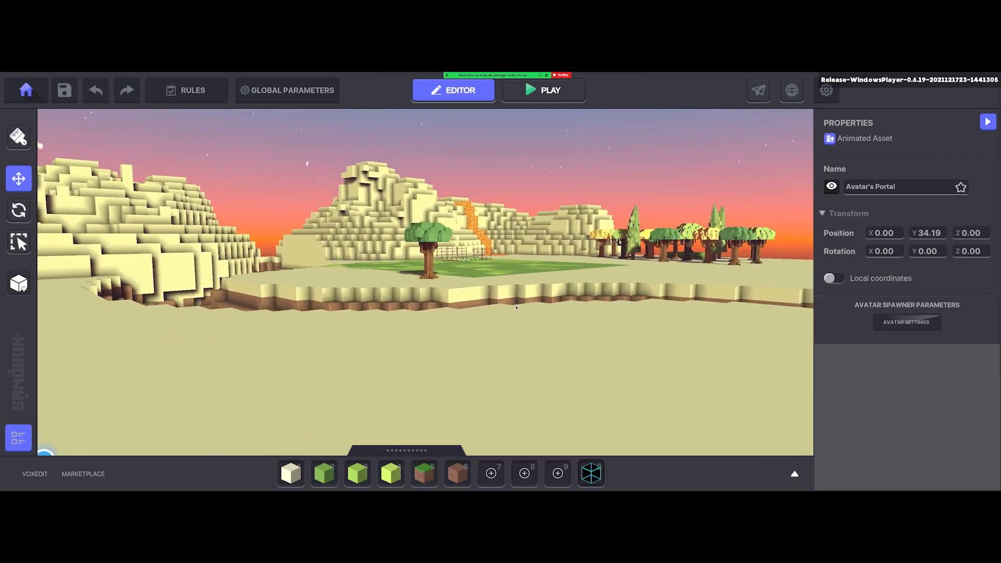
key(shift+super+s)
drag(40, 111, 806, 441)
scroll(538, 322, down, 5)
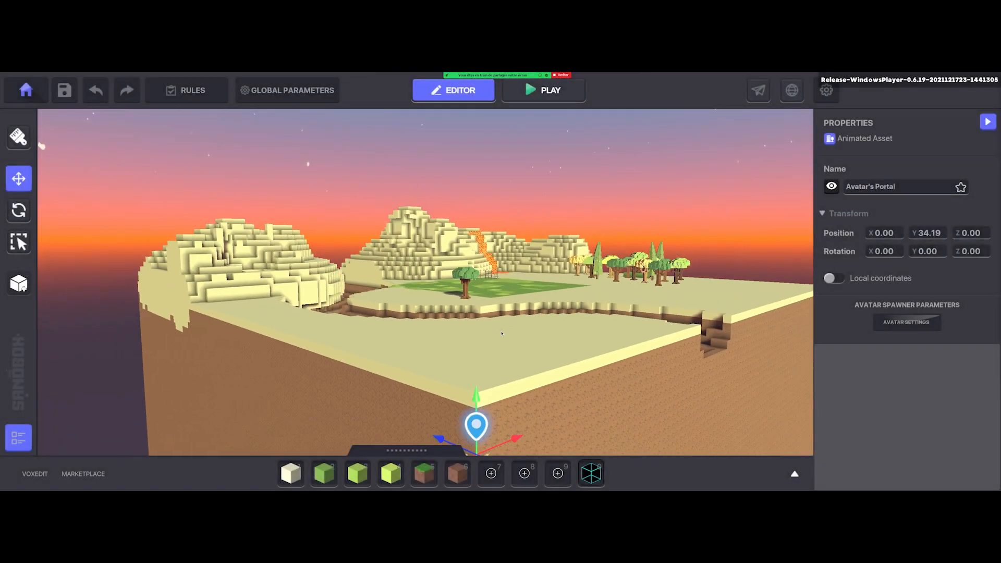
Place the avatar's portal back on the ground near the map corner, at X 6, Y 38.51, Z 7.5
scroll(462, 428, up, 3)
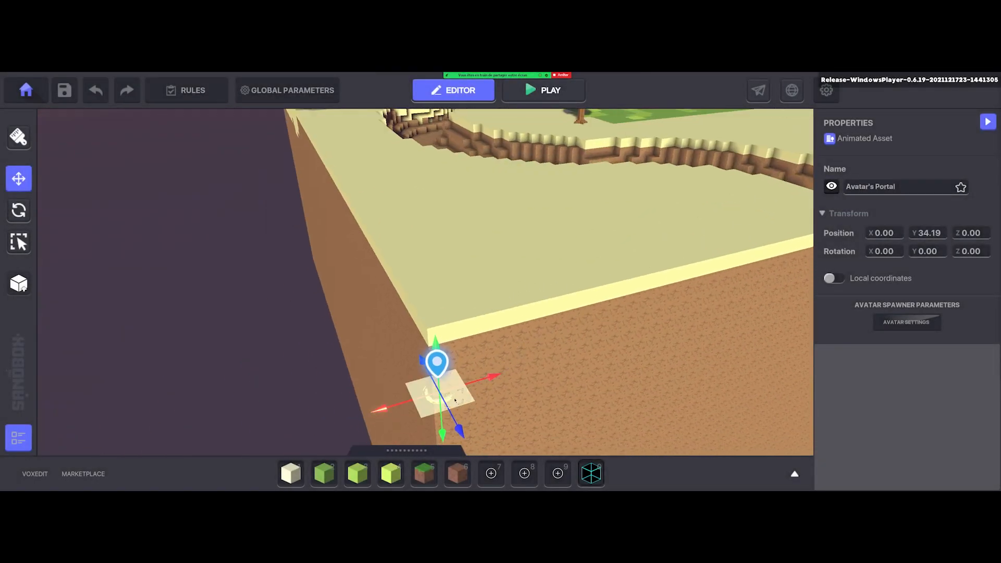
drag(458, 404, 479, 206)
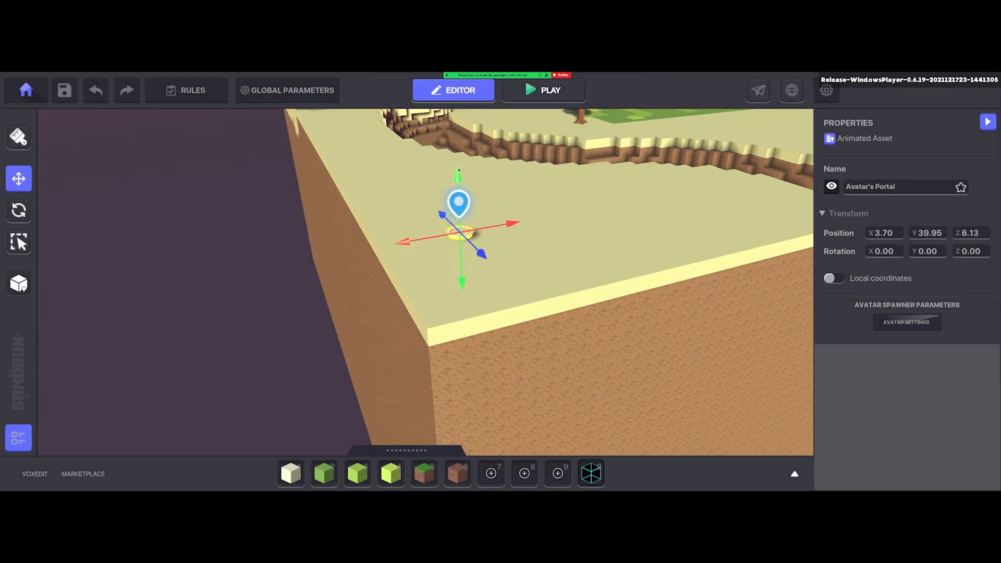
drag(458, 272, 482, 259)
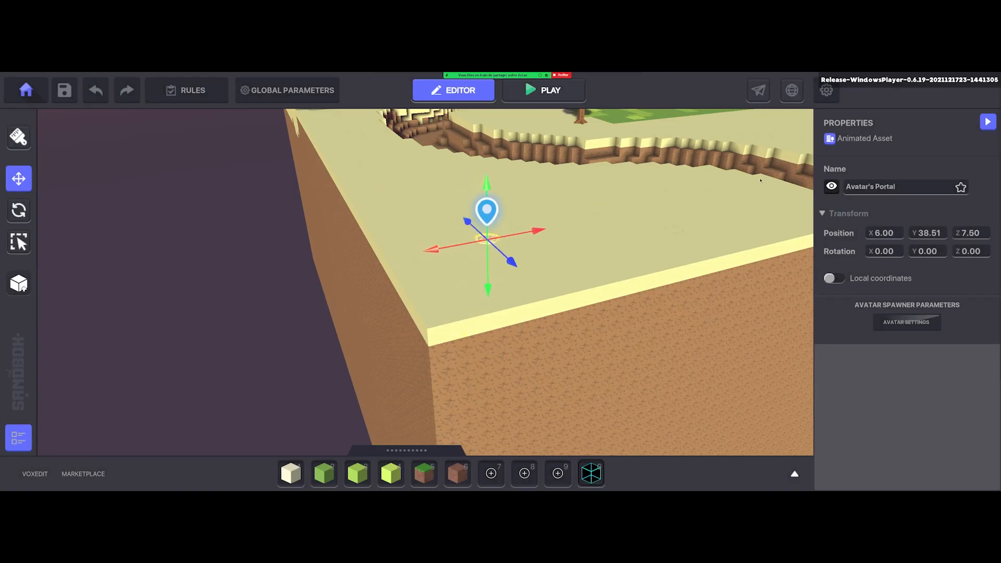
Frame the landscape across the ravine, check its thumbnail in the share settings, and close them without sharing
right_drag(482, 259, 772, 82)
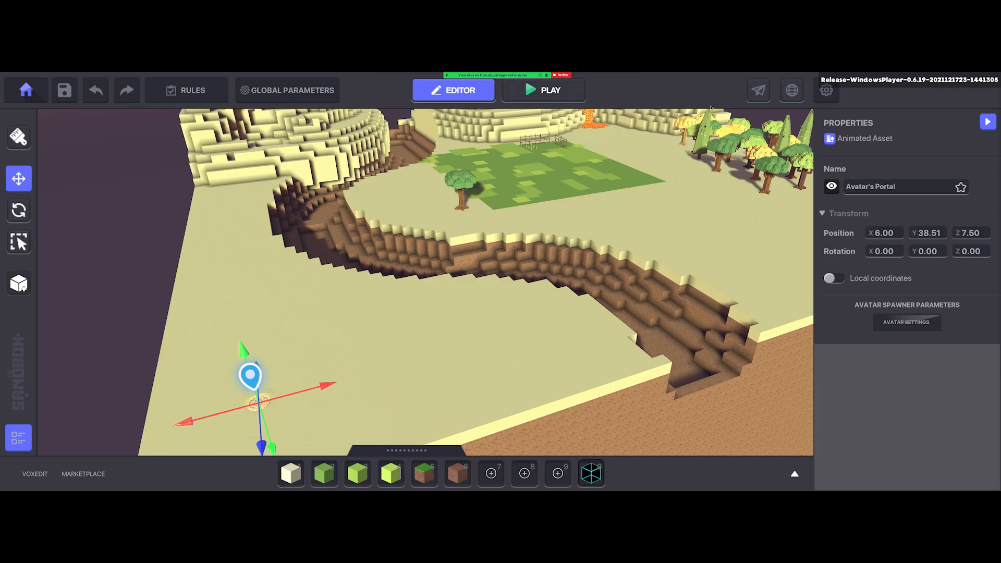
middle_drag(612, 95, 571, 136)
middle_drag(755, 96, 632, 224)
scroll(632, 223, up, 3)
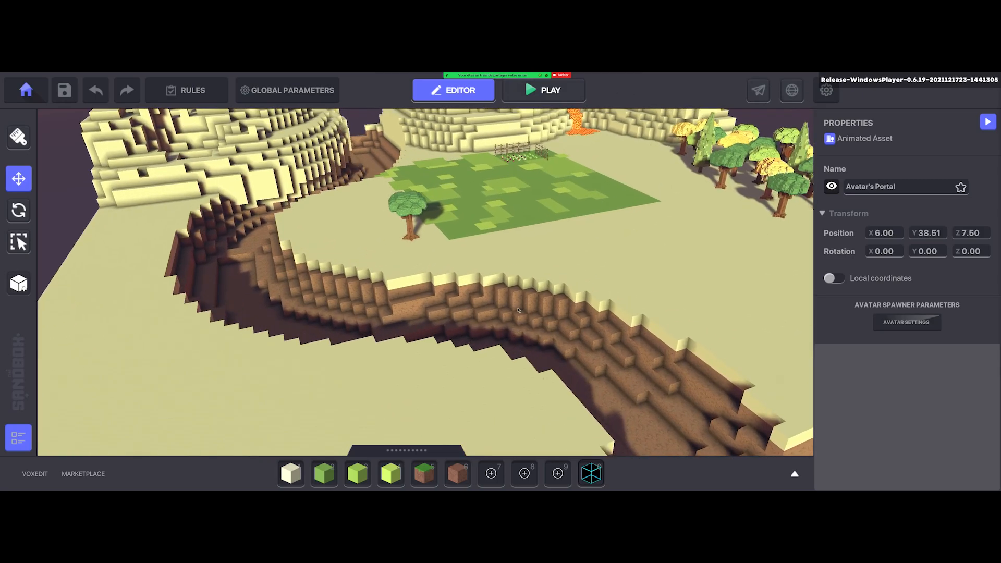
right_drag(632, 223, 521, 285)
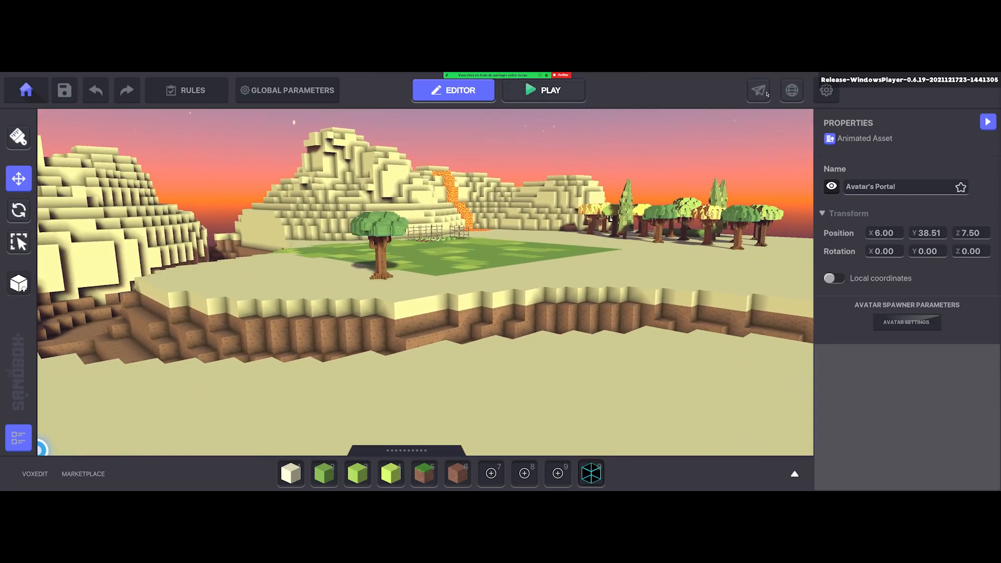
click(757, 97)
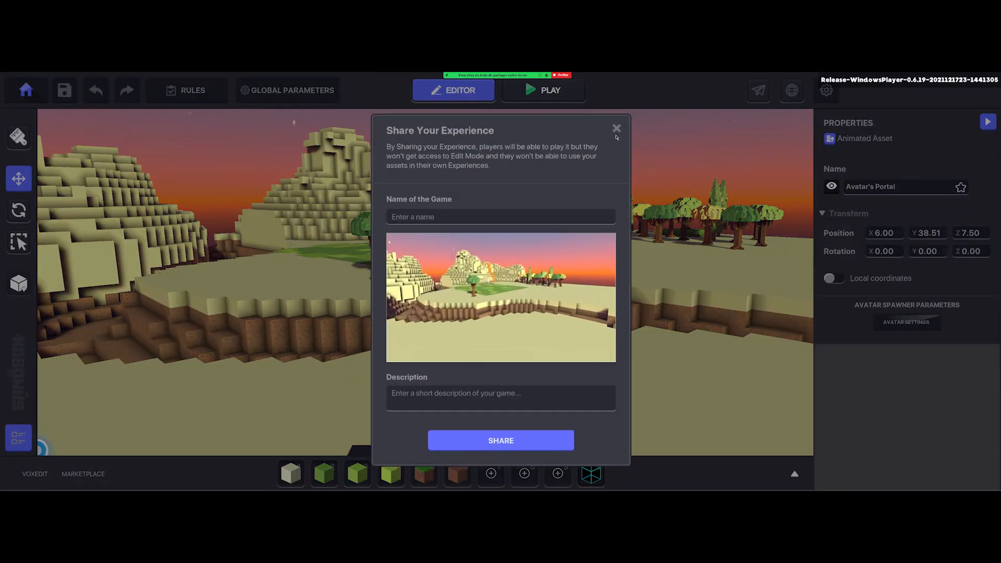
click(616, 129)
Deselect the avatar's portal, check the share thumbnail with a wider view that includes the portal, and close the share settings
scroll(625, 239, down, 3)
middle_drag(624, 239, 566, 283)
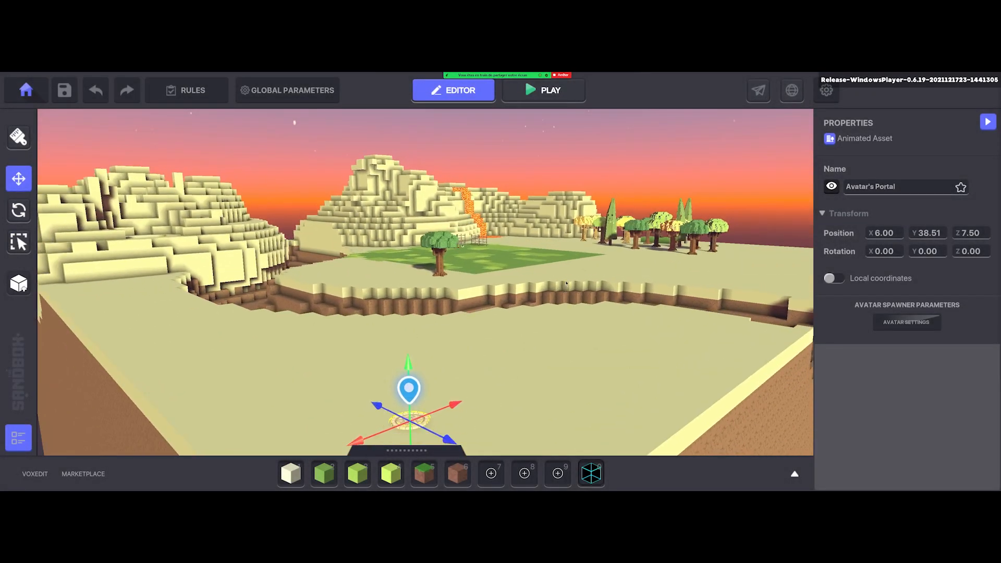
scroll(566, 283, down, 3)
click(562, 310)
scroll(584, 305, up, 2)
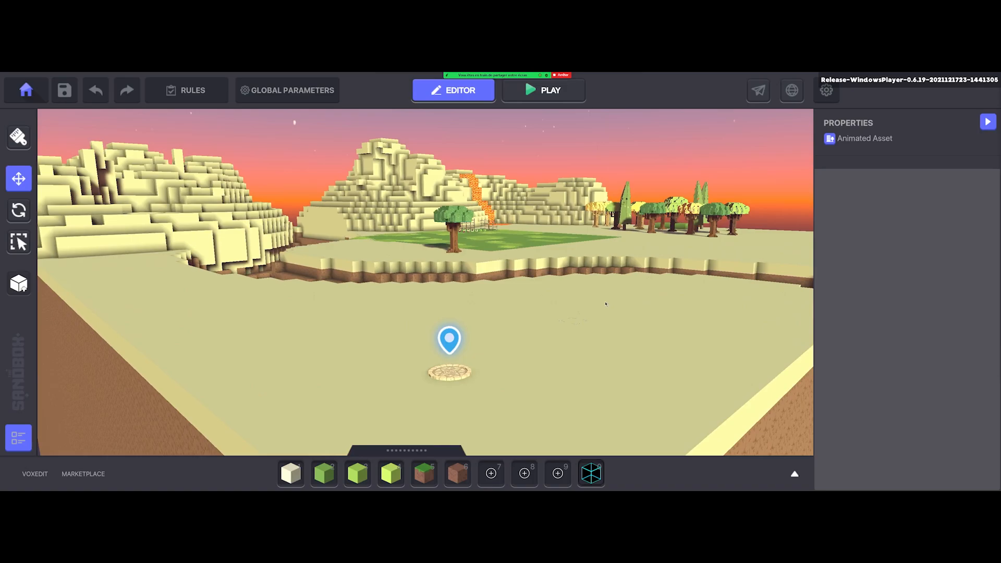
click(760, 92)
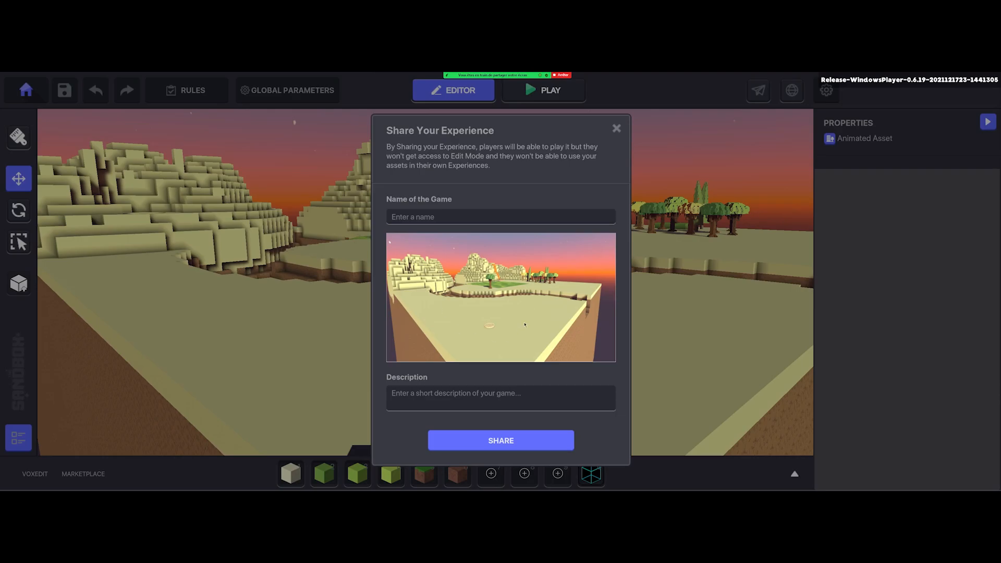
key(Escape)
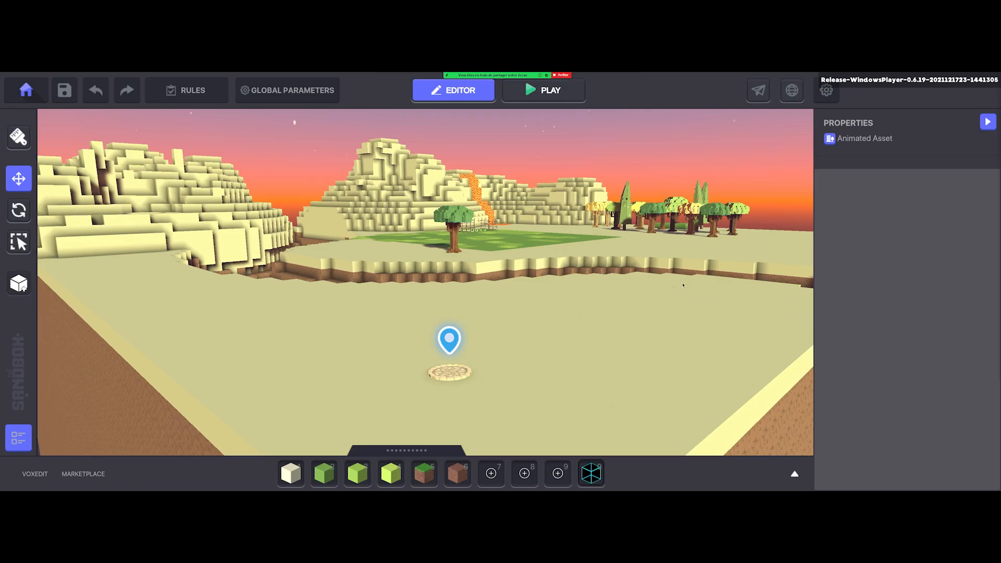
middle_drag(683, 285, 579, 298)
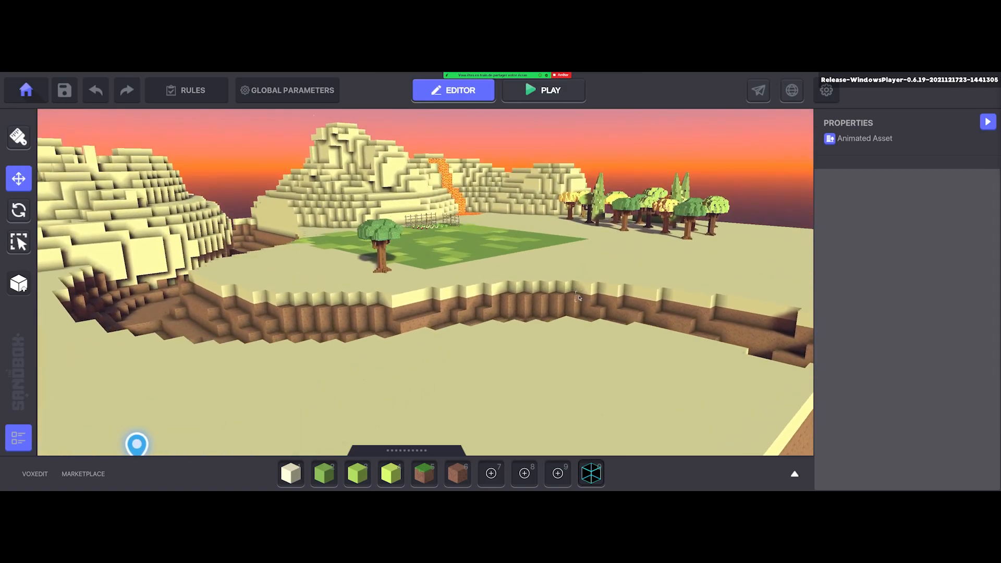